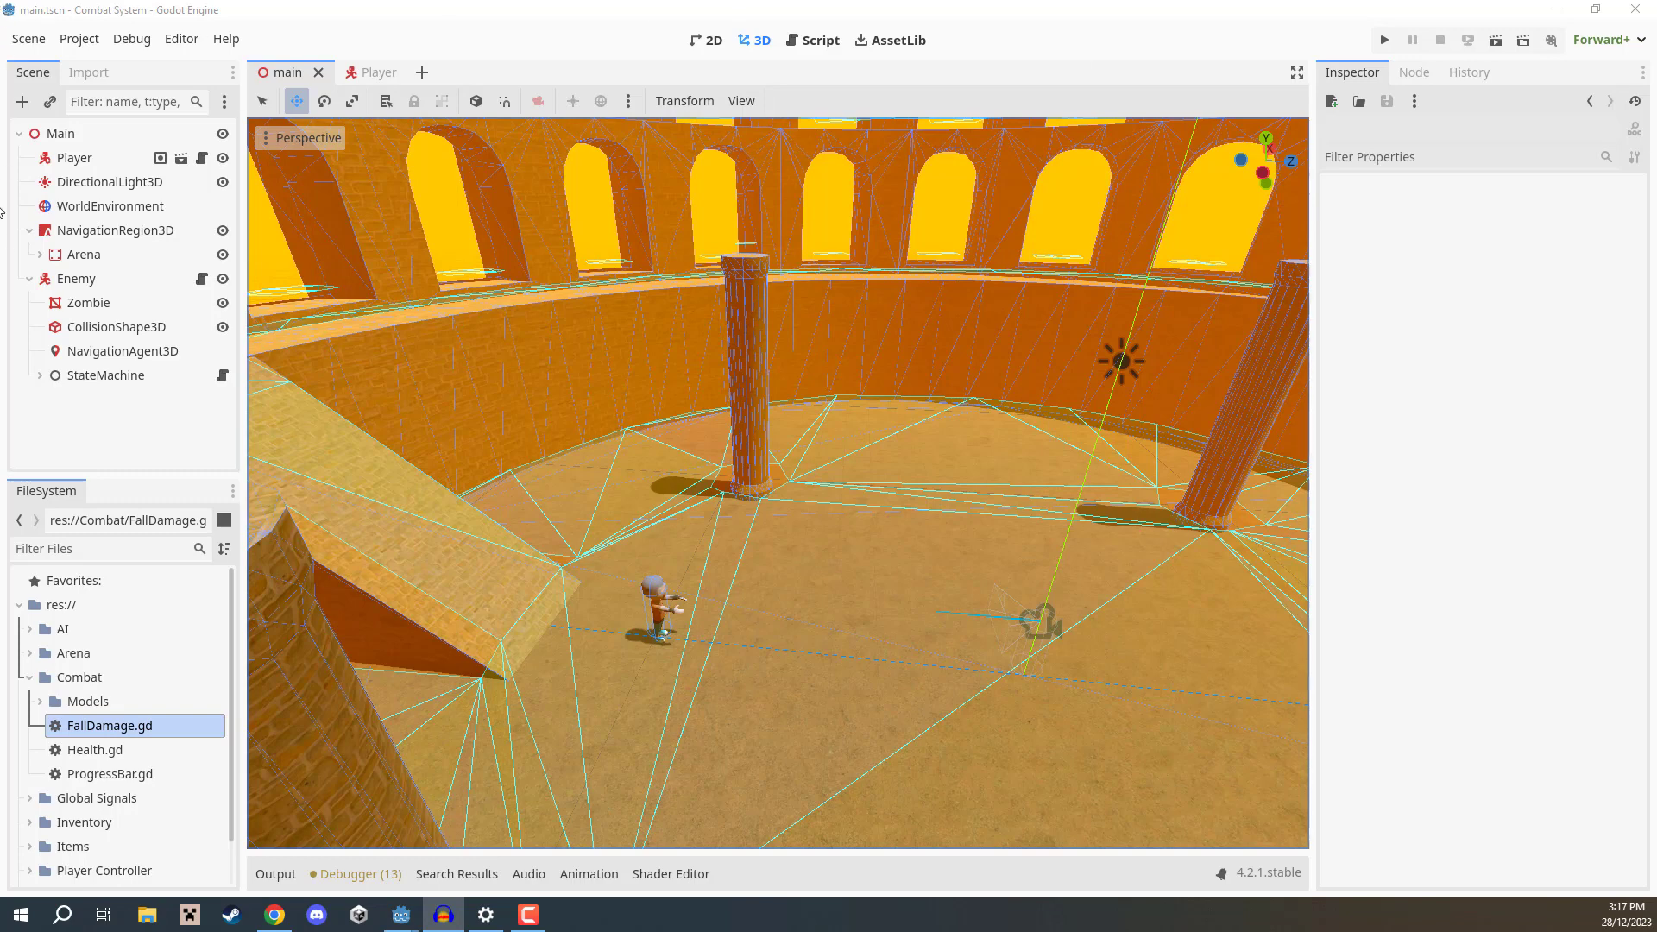
Open the script of the enemy's StateMachine node and highlight its on_target_reached function.
click(104, 376)
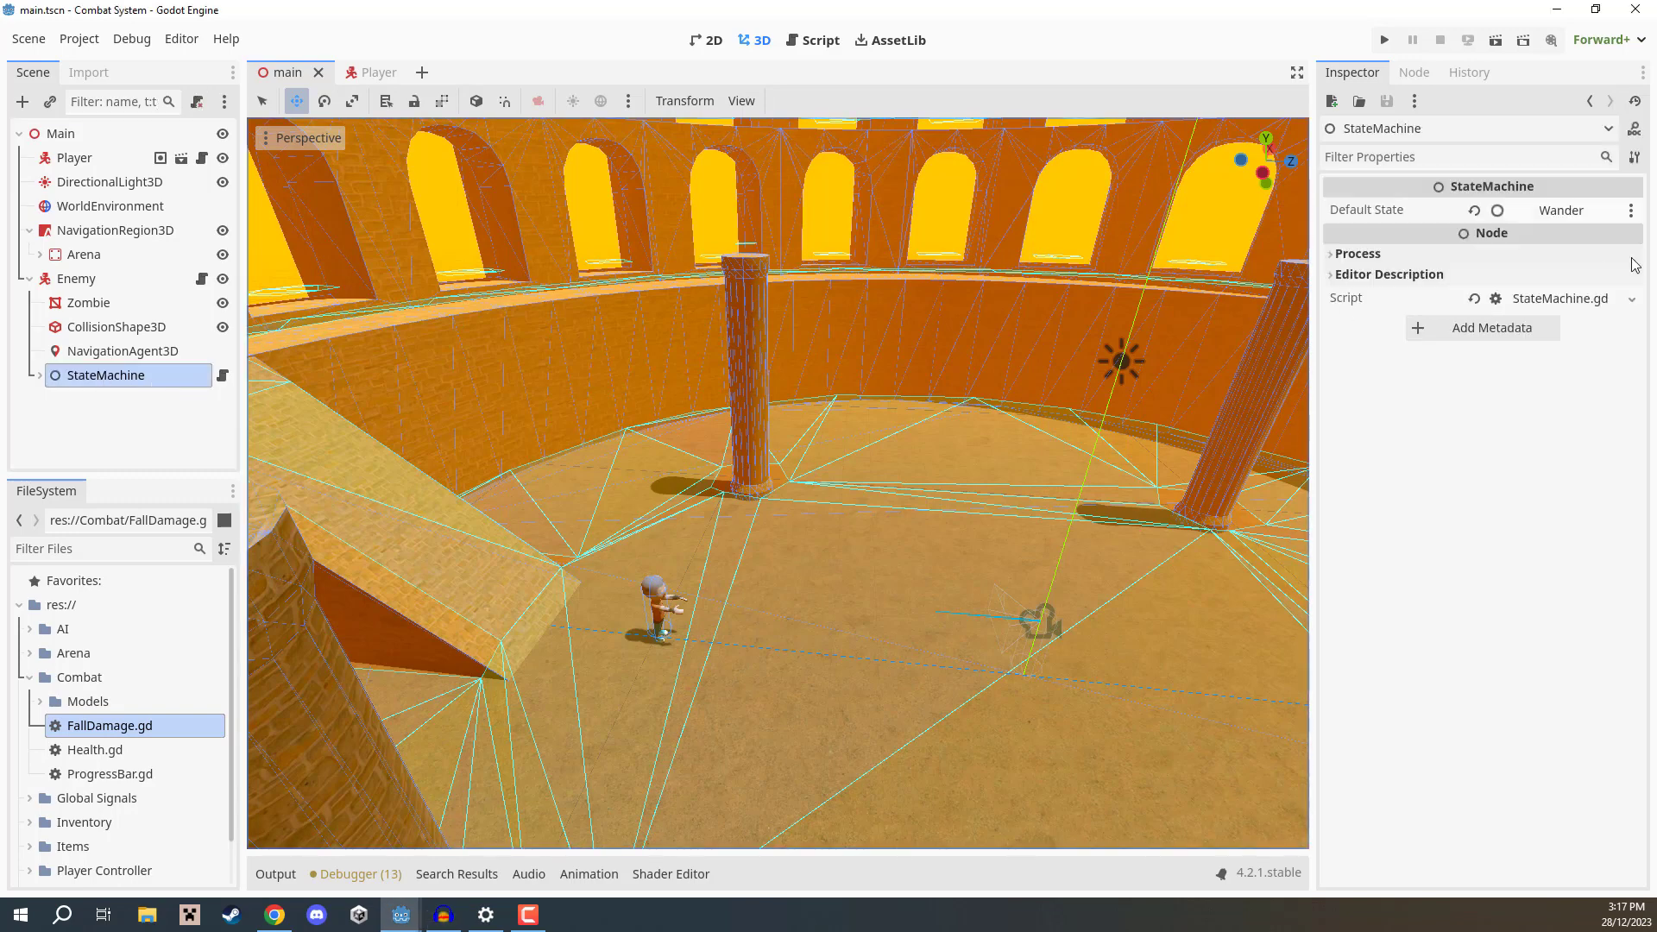
click(1563, 300)
scroll(1060, 431, down, 10)
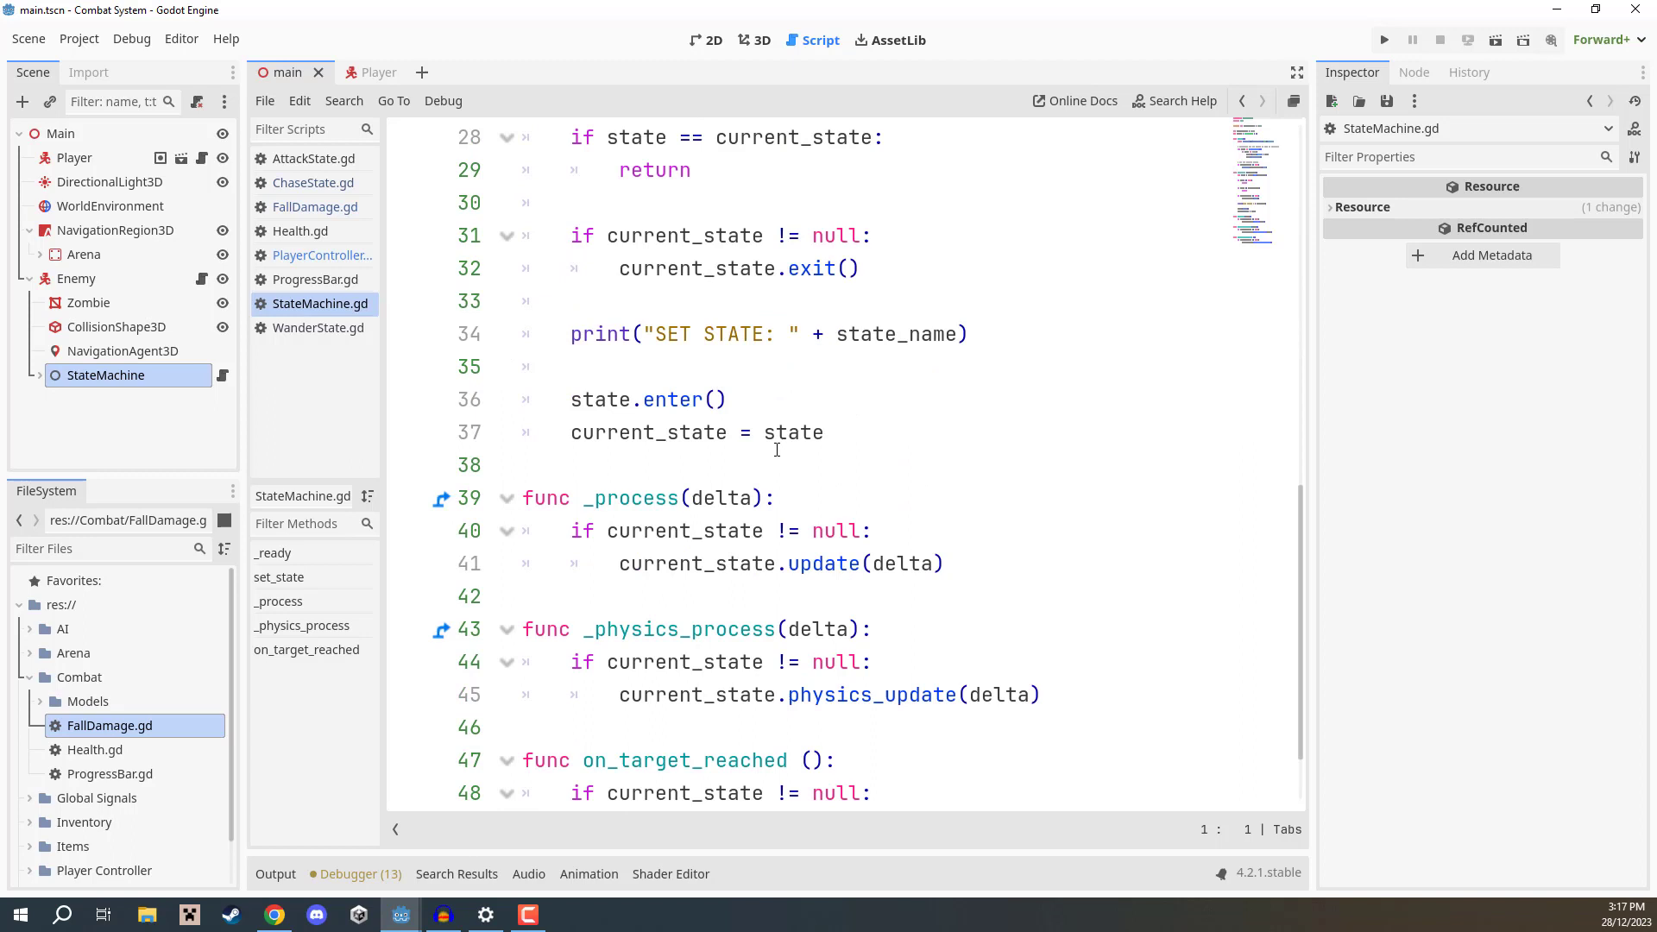
drag(524, 662, 1045, 730)
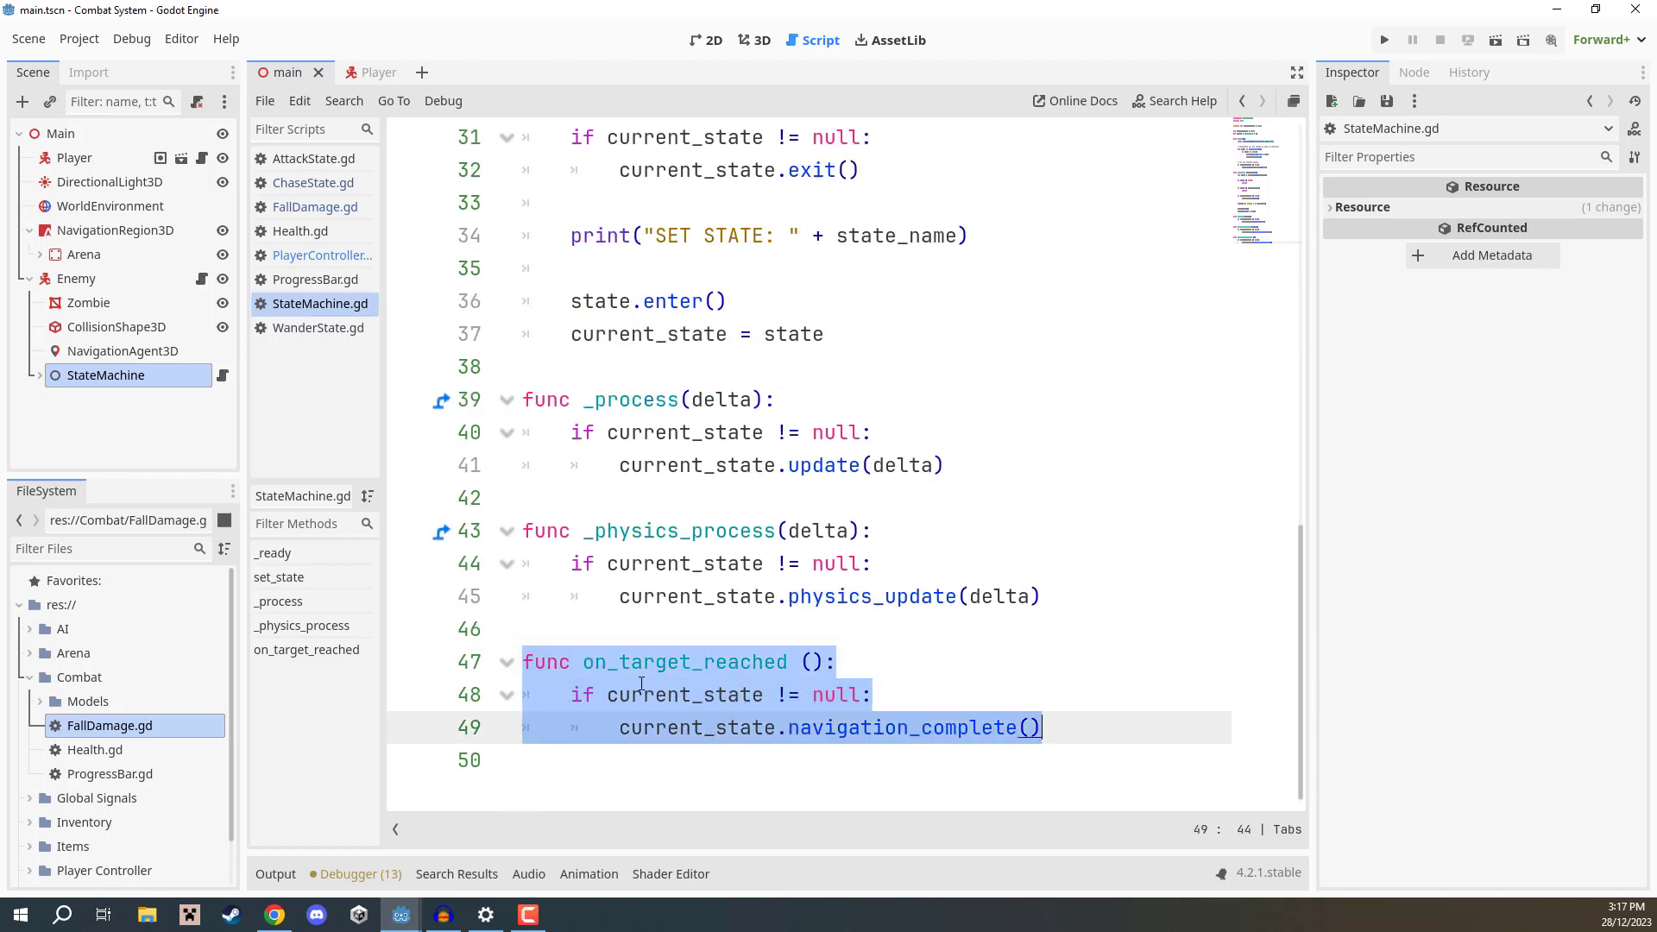
Start a connection from the enemy NavigationAgent3D's target_reached signal with StateMachine as the receiving node.
click(103, 352)
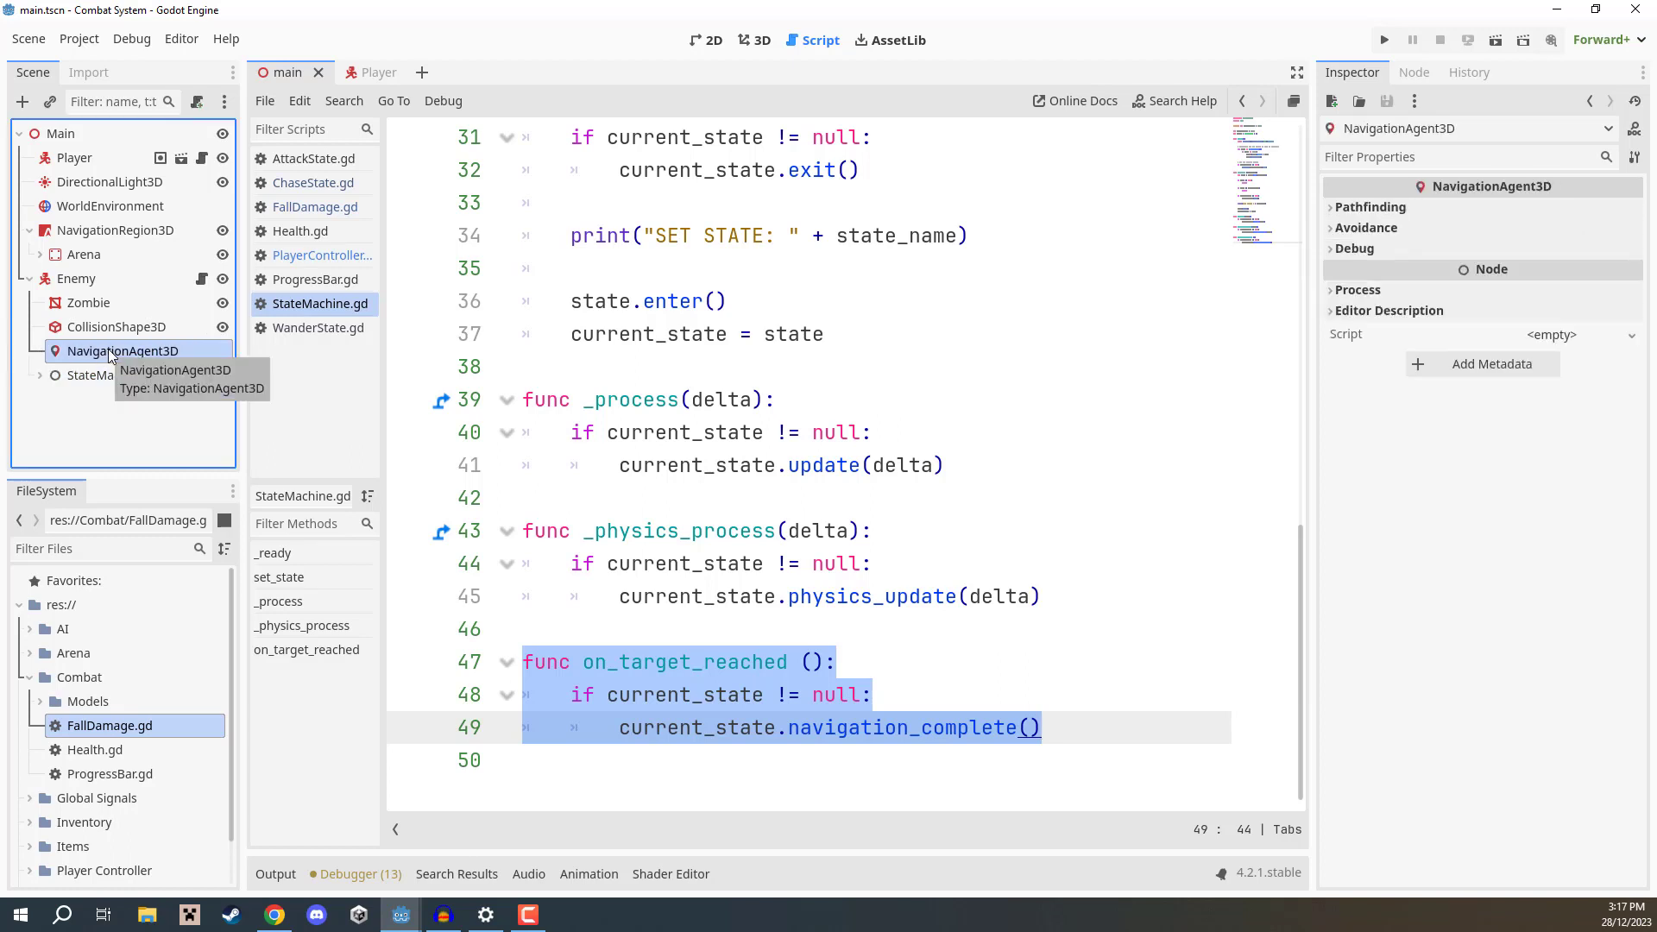
click(1409, 74)
click(1394, 102)
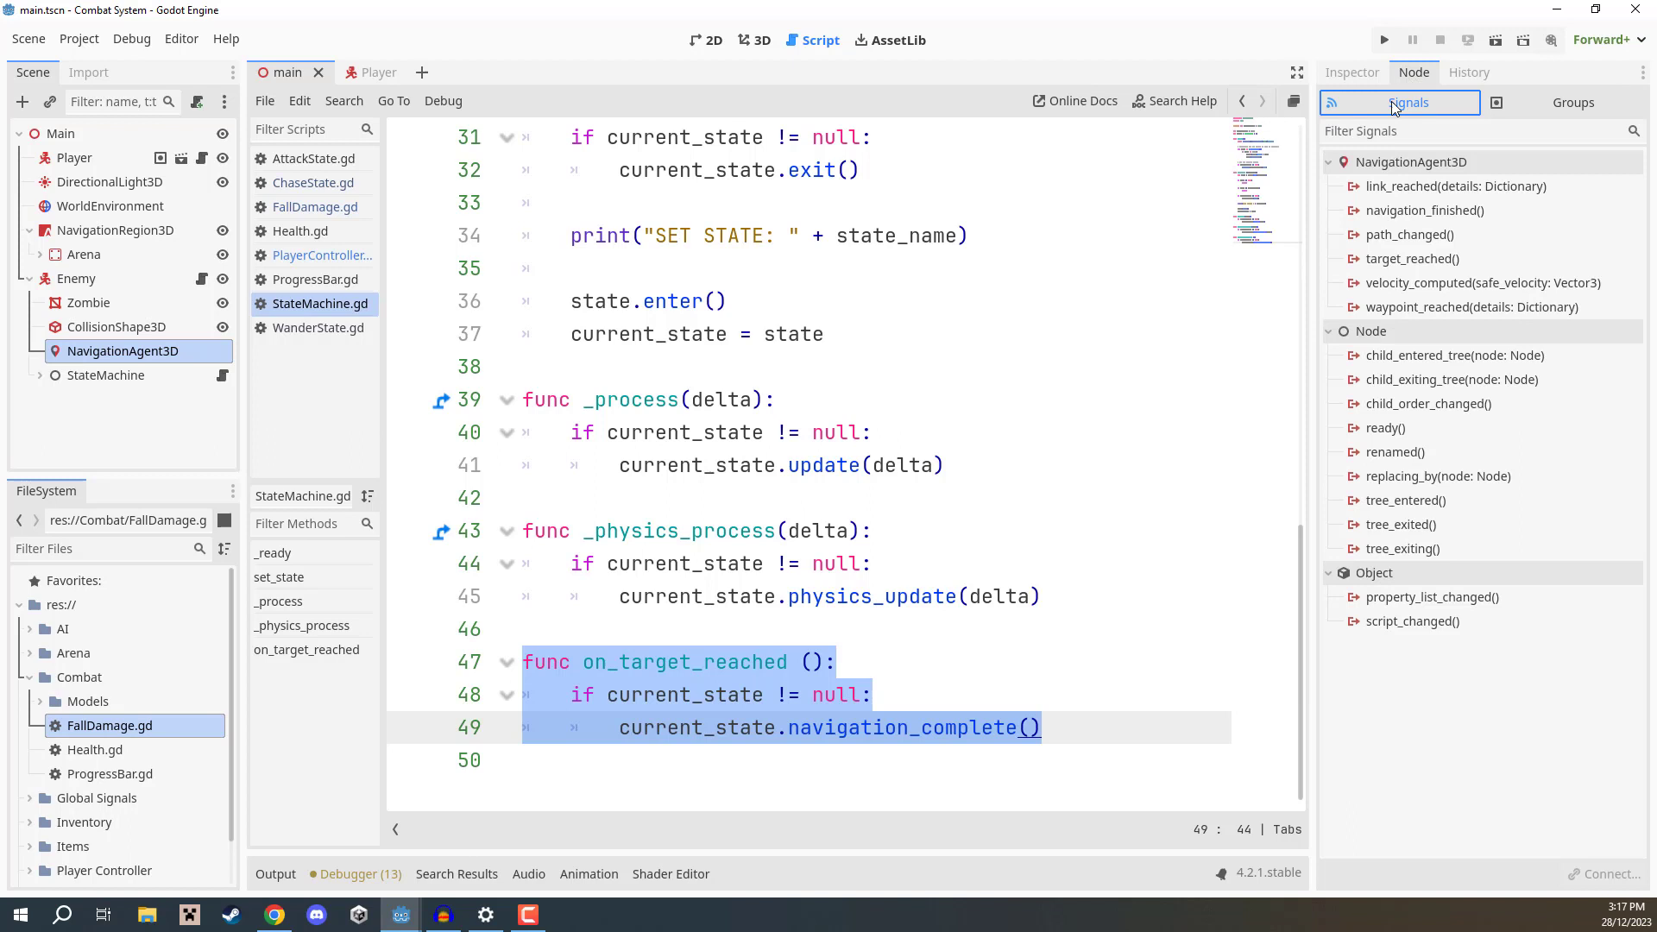
double_click(1383, 259)
scroll(765, 481, down, 3)
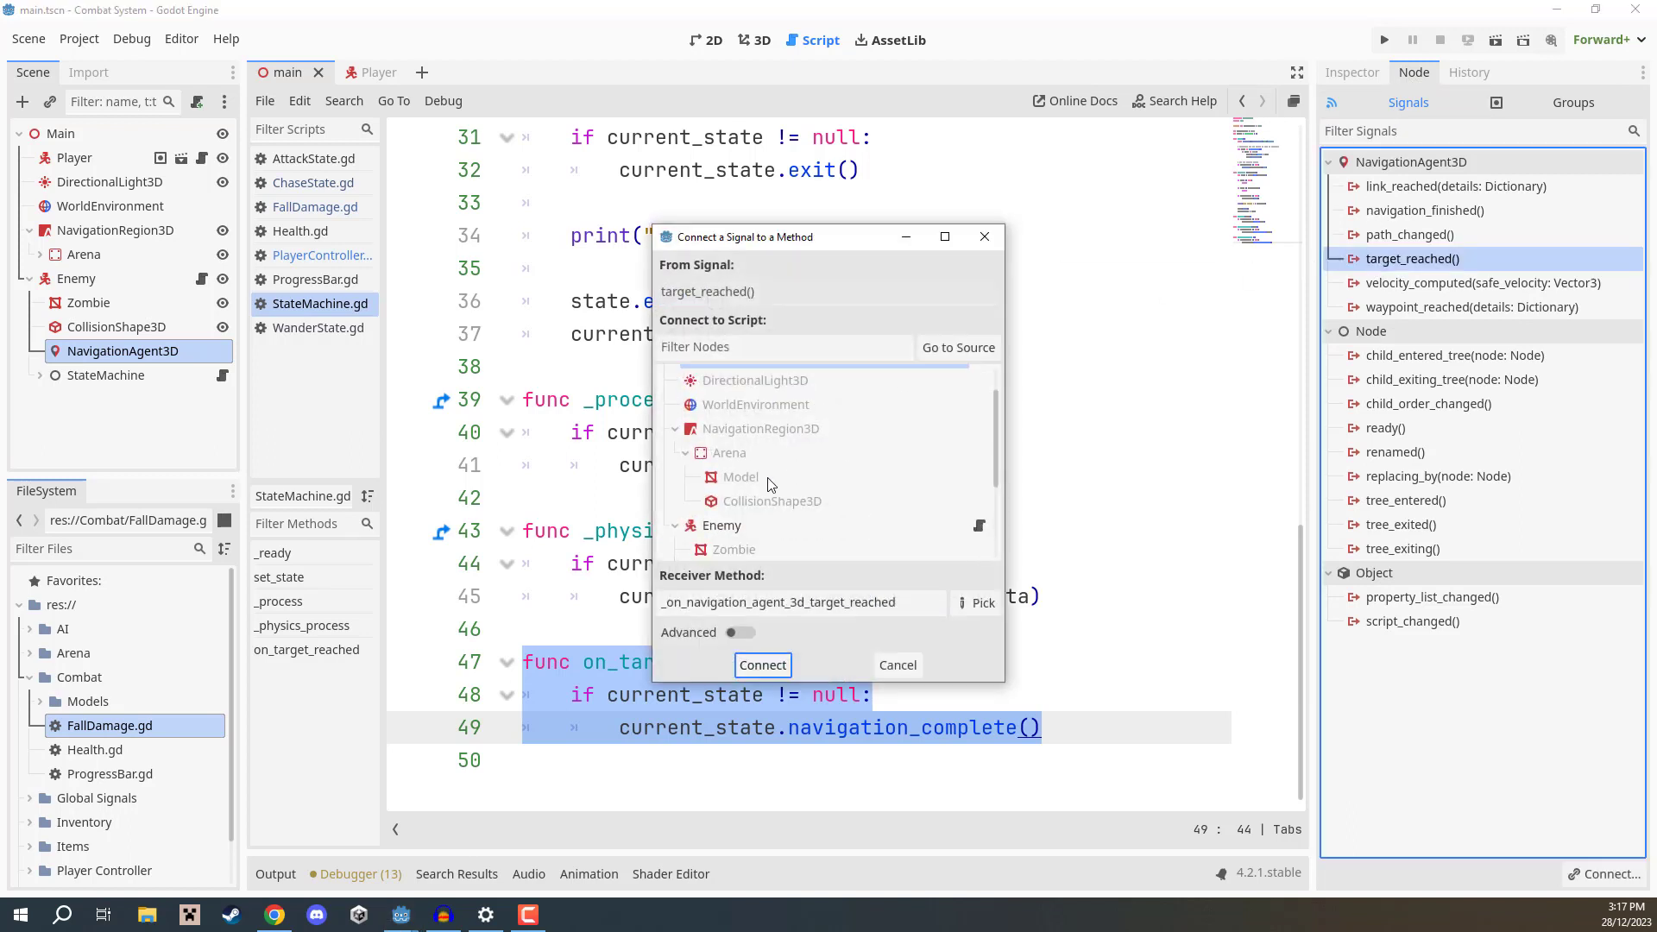
scroll(762, 493, down, 1)
click(747, 507)
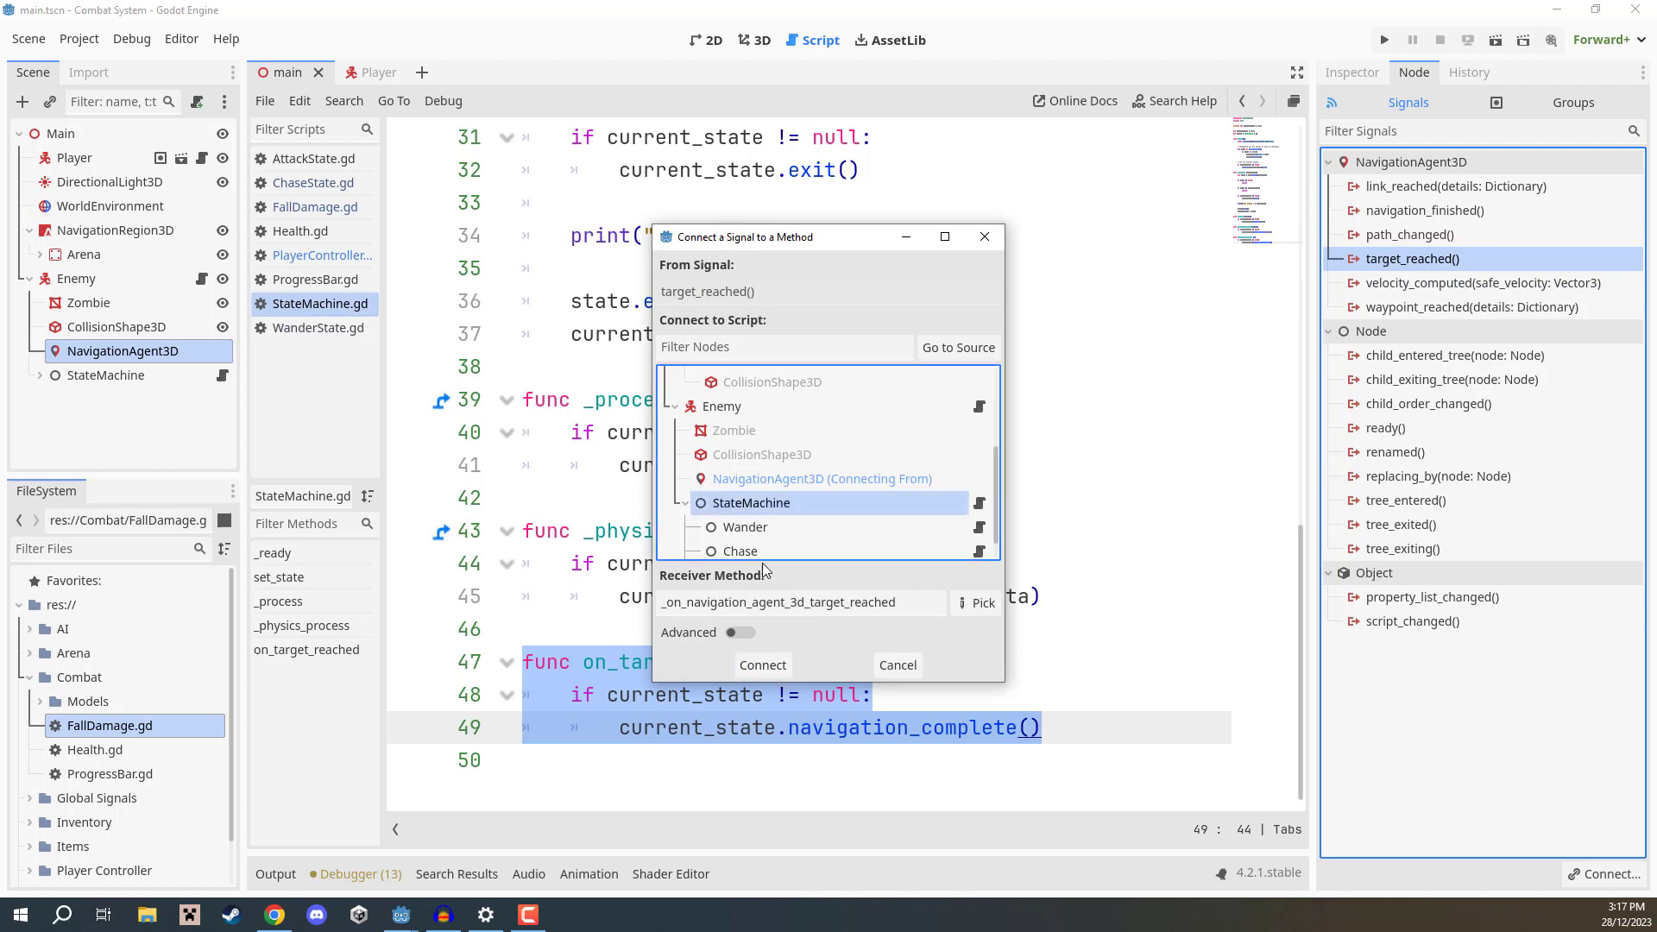
Connect the signal to the existing on_target_reached method and save the scene.
click(979, 606)
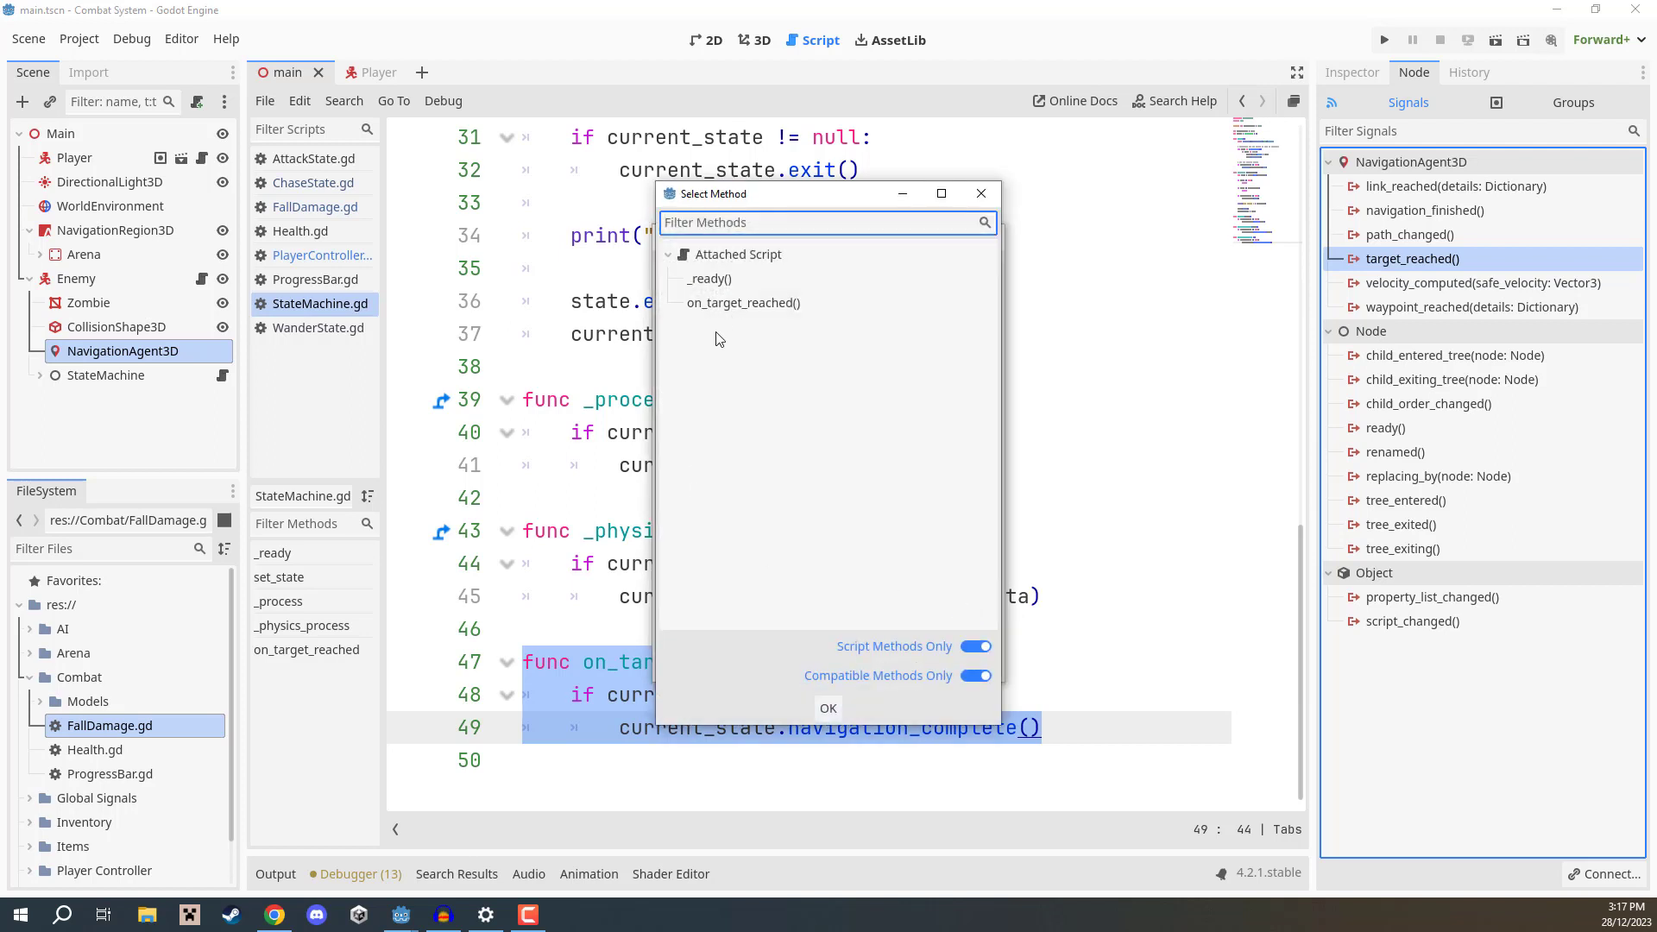
click(722, 306)
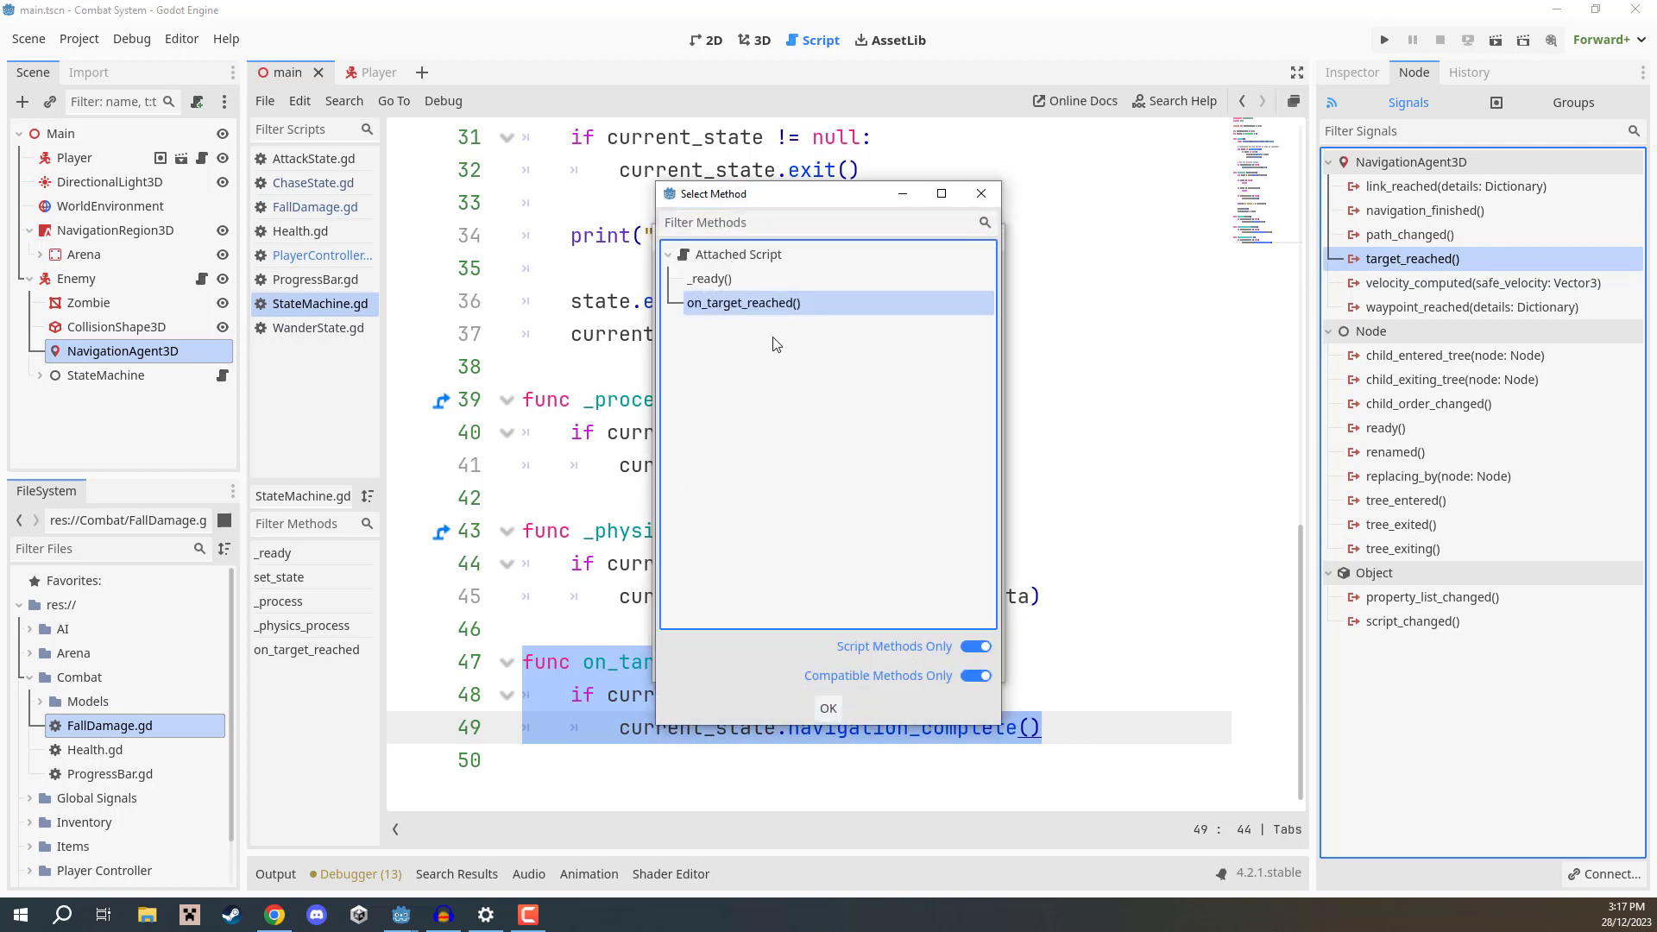
click(826, 713)
click(763, 663)
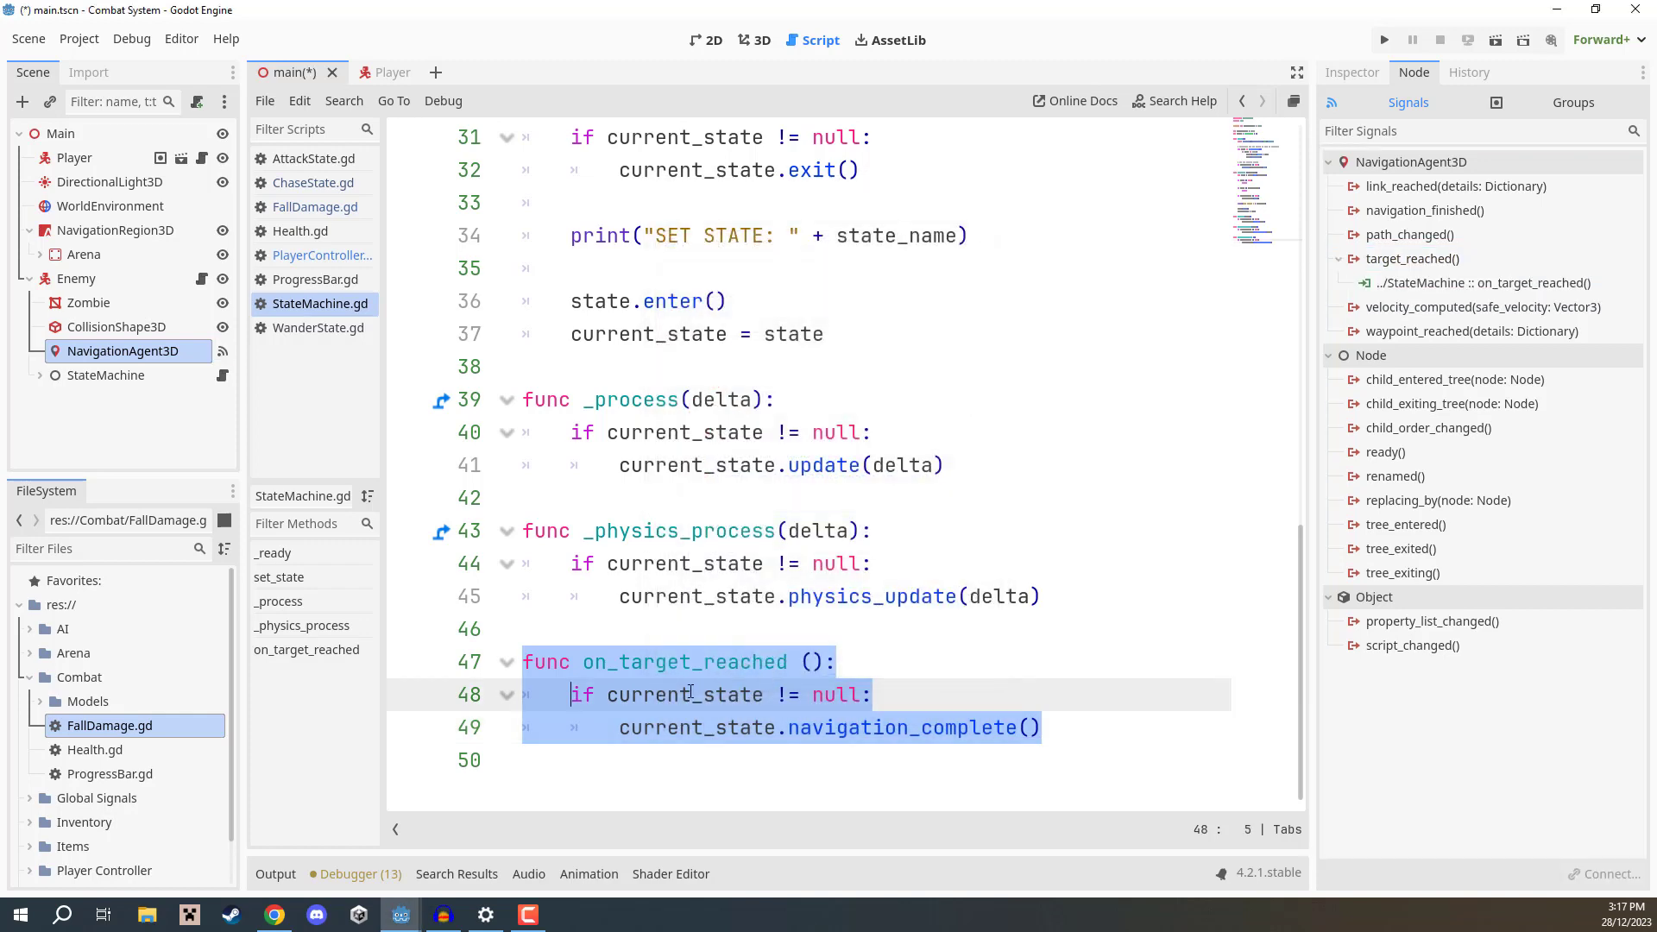
click(636, 649)
key(ctrl+s)
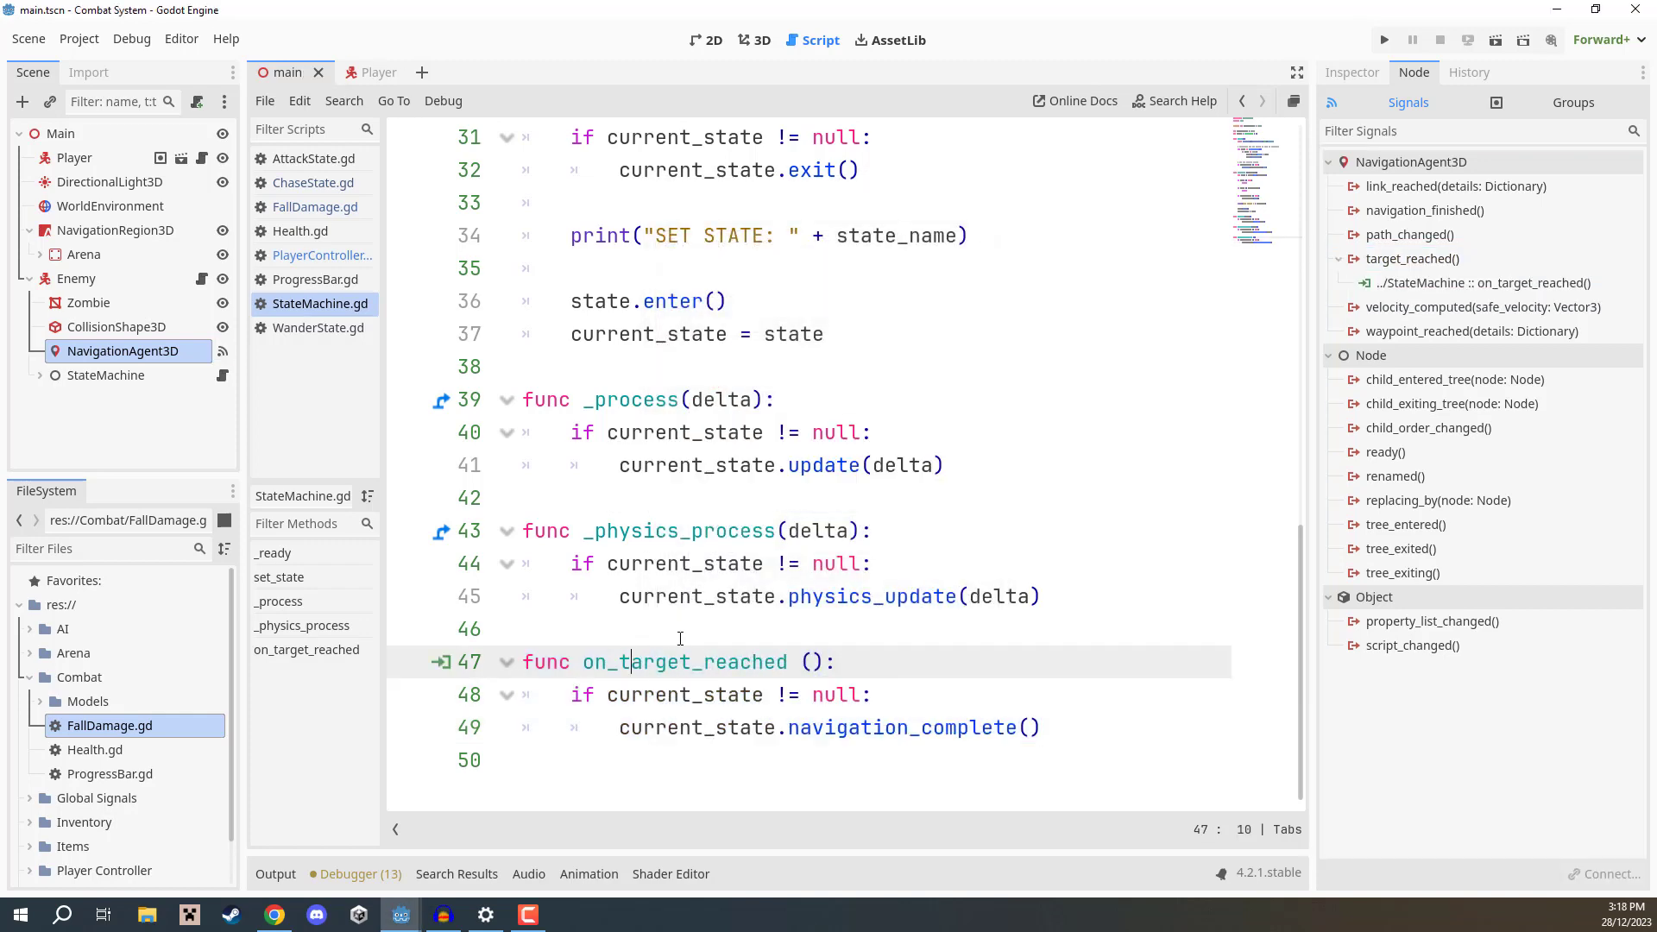
Return to the 3D view, collapse the Enemy node's children and give the project file list more height.
drag(1043, 729, 524, 662)
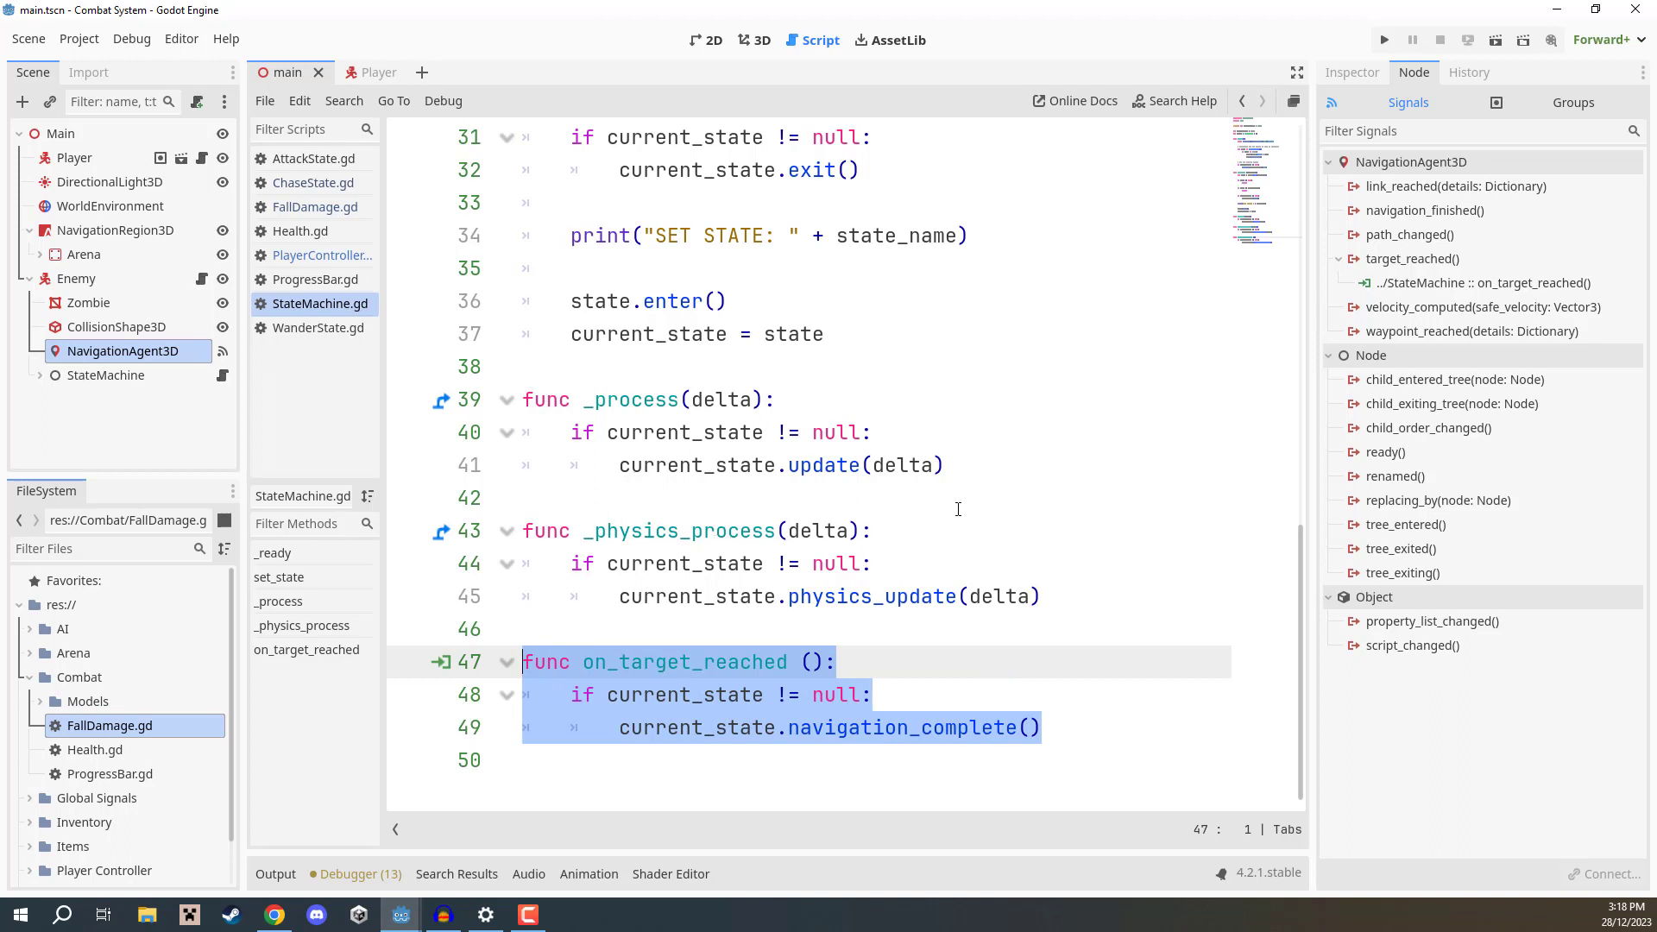
click(724, 495)
click(754, 39)
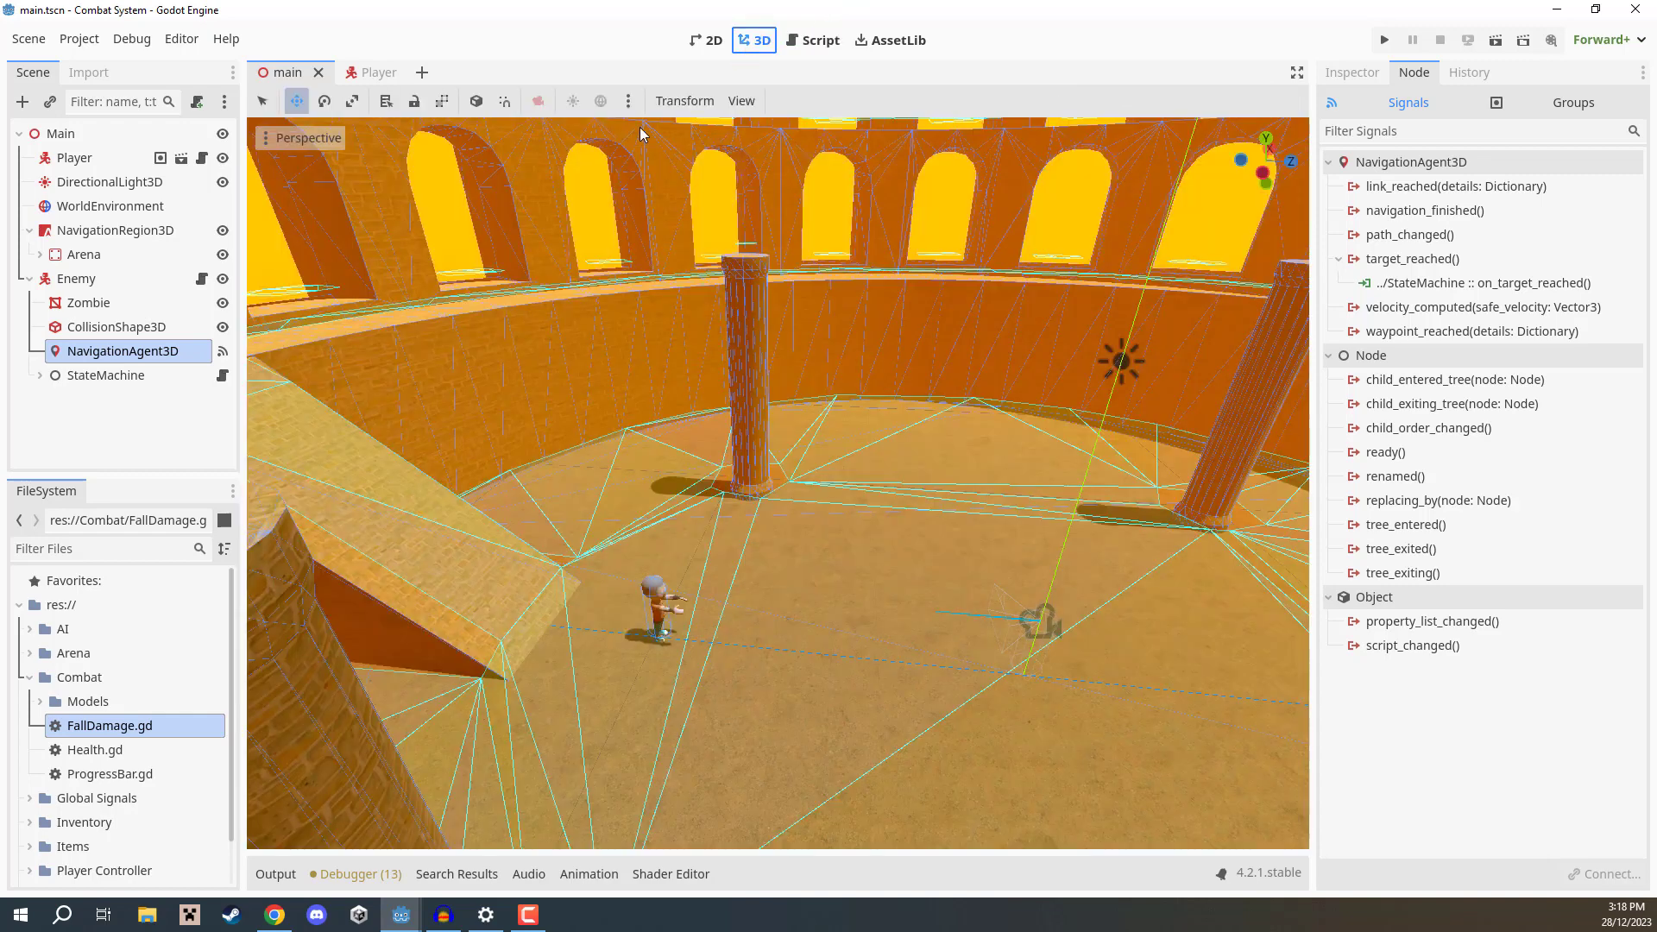
click(89, 423)
click(31, 278)
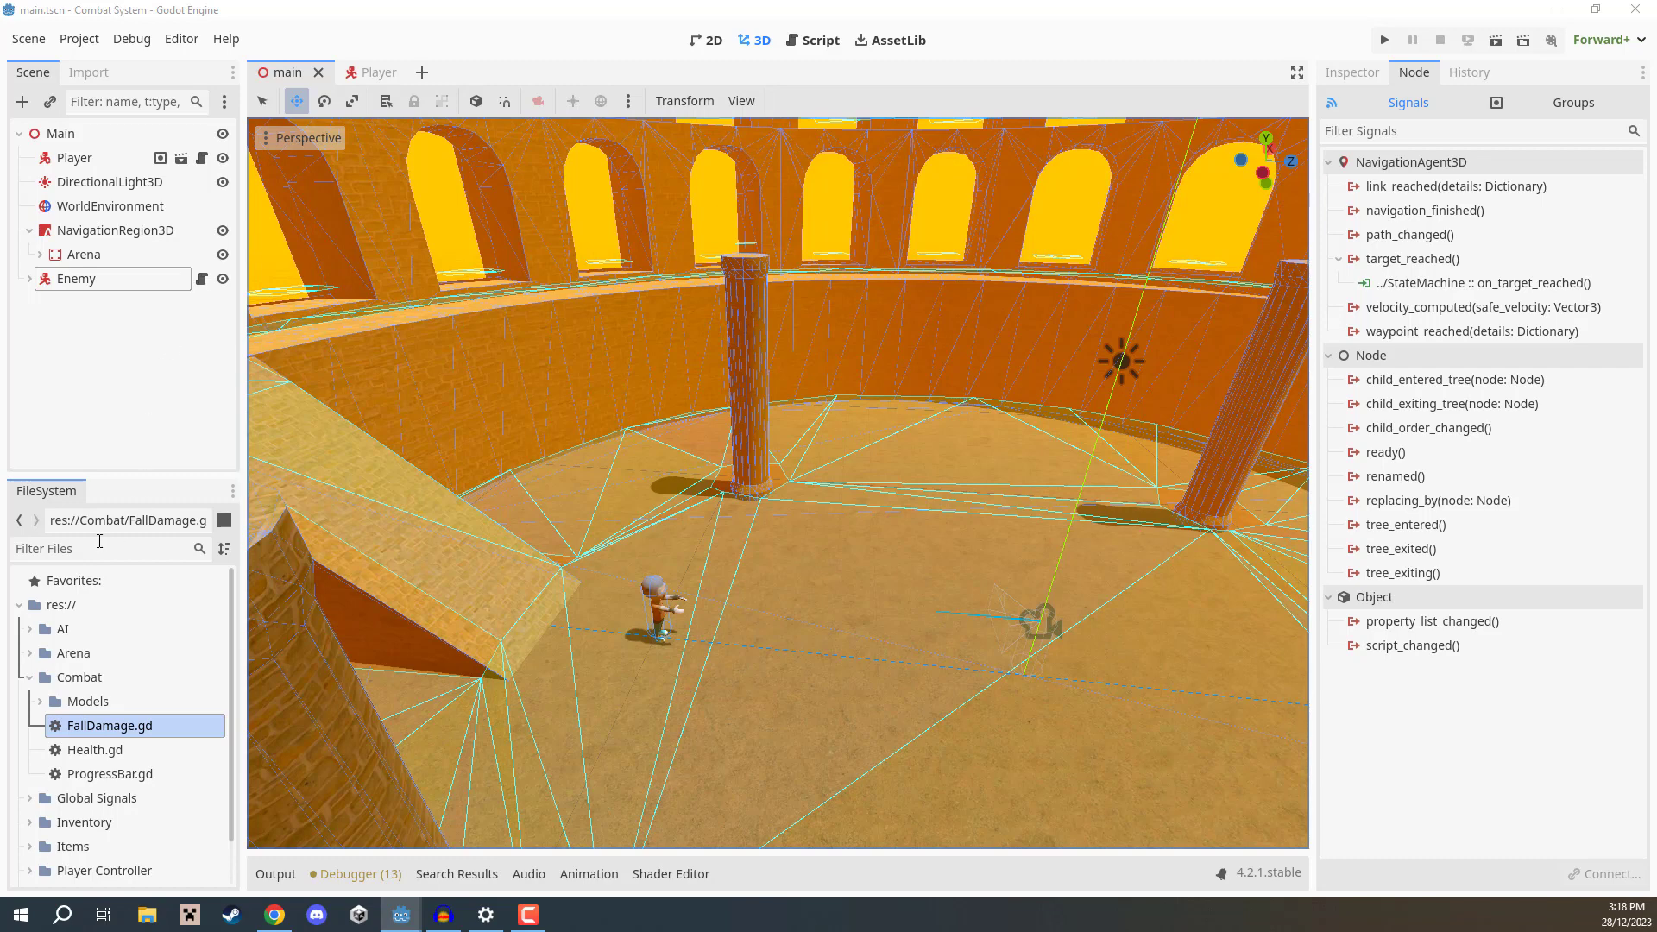
drag(105, 484, 105, 404)
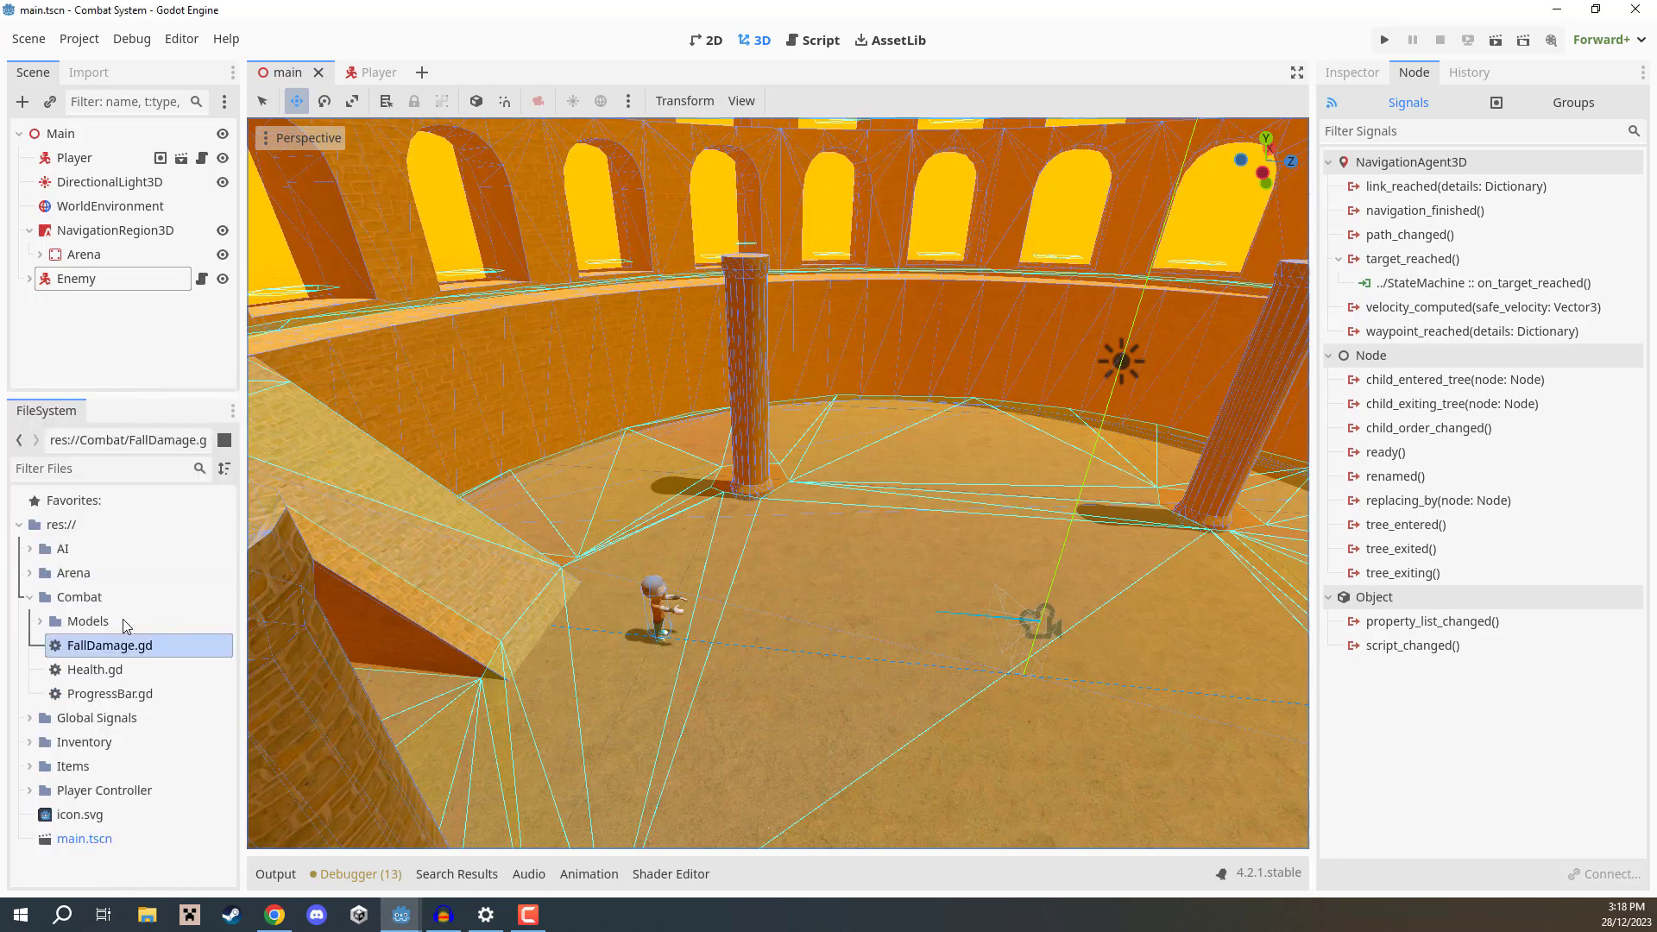
Create a new GDScript named EquipController.gd in the Combat folder, inheriting from Node.
click(76, 597)
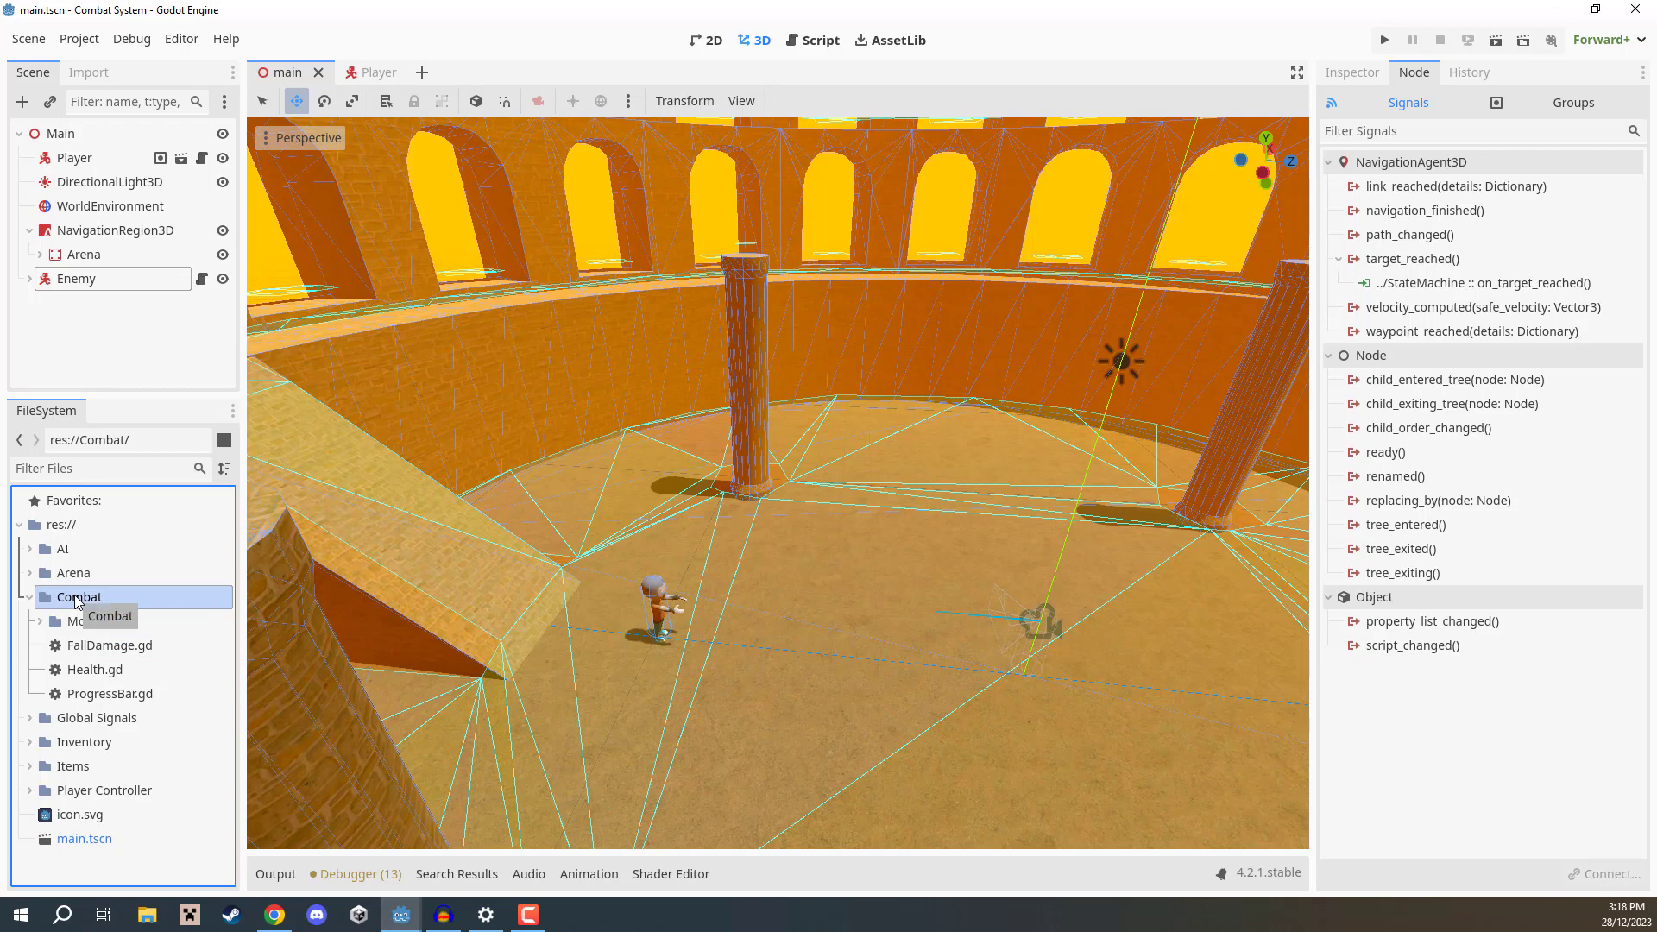
right_click(76, 600)
mouse_move(176, 583)
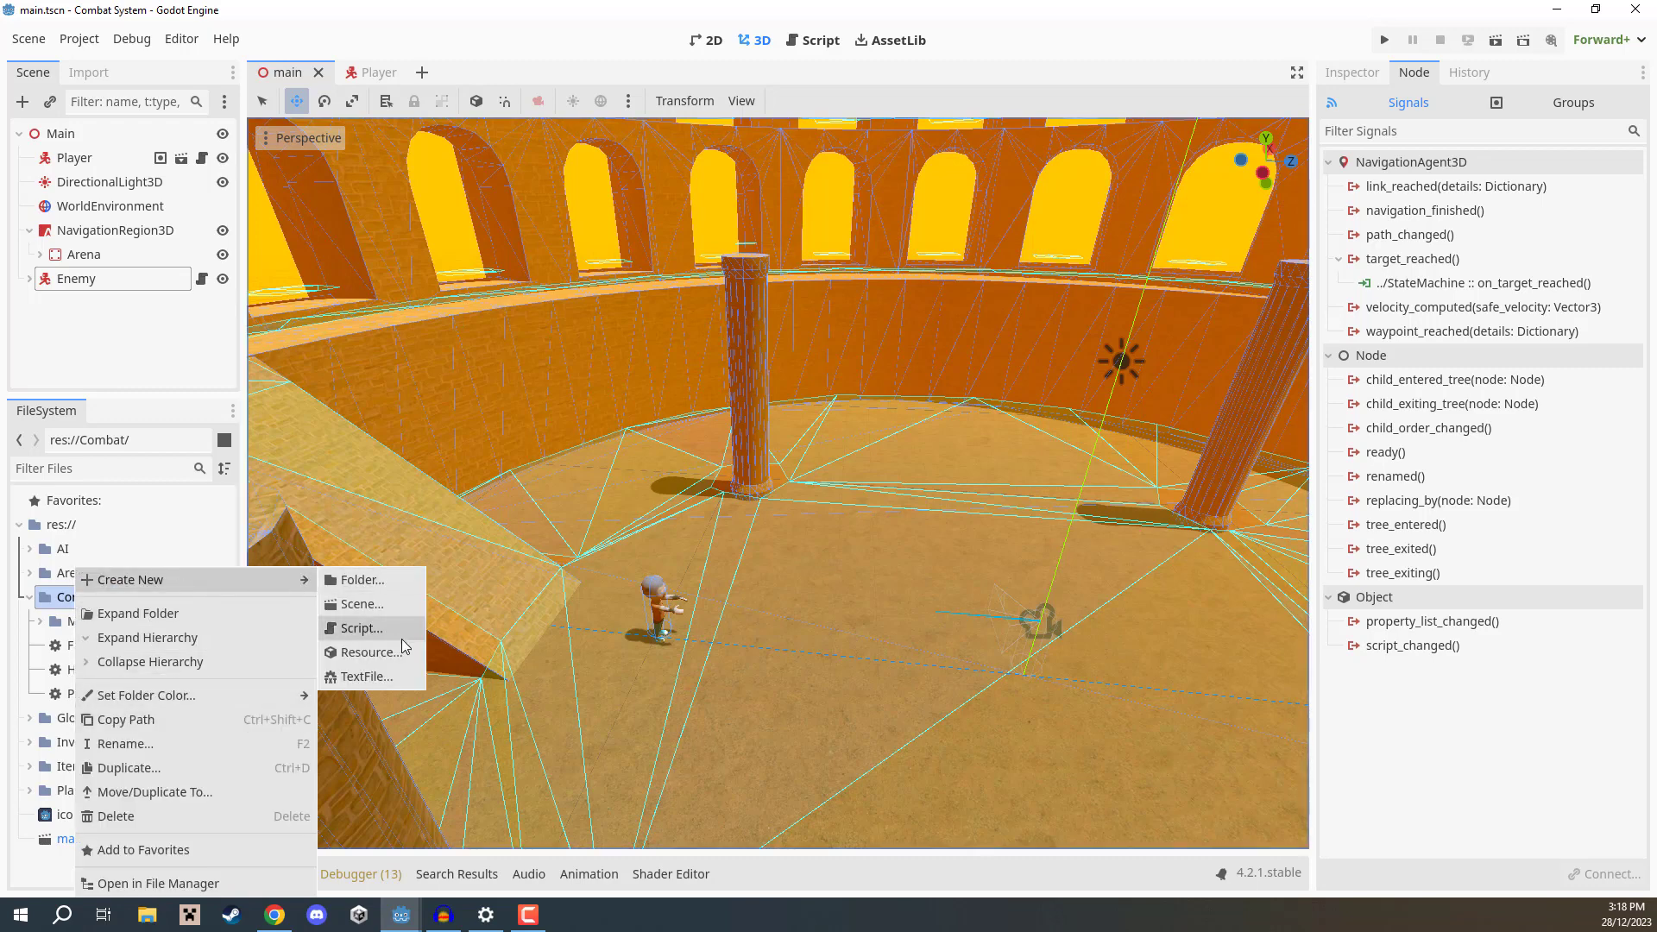
click(390, 632)
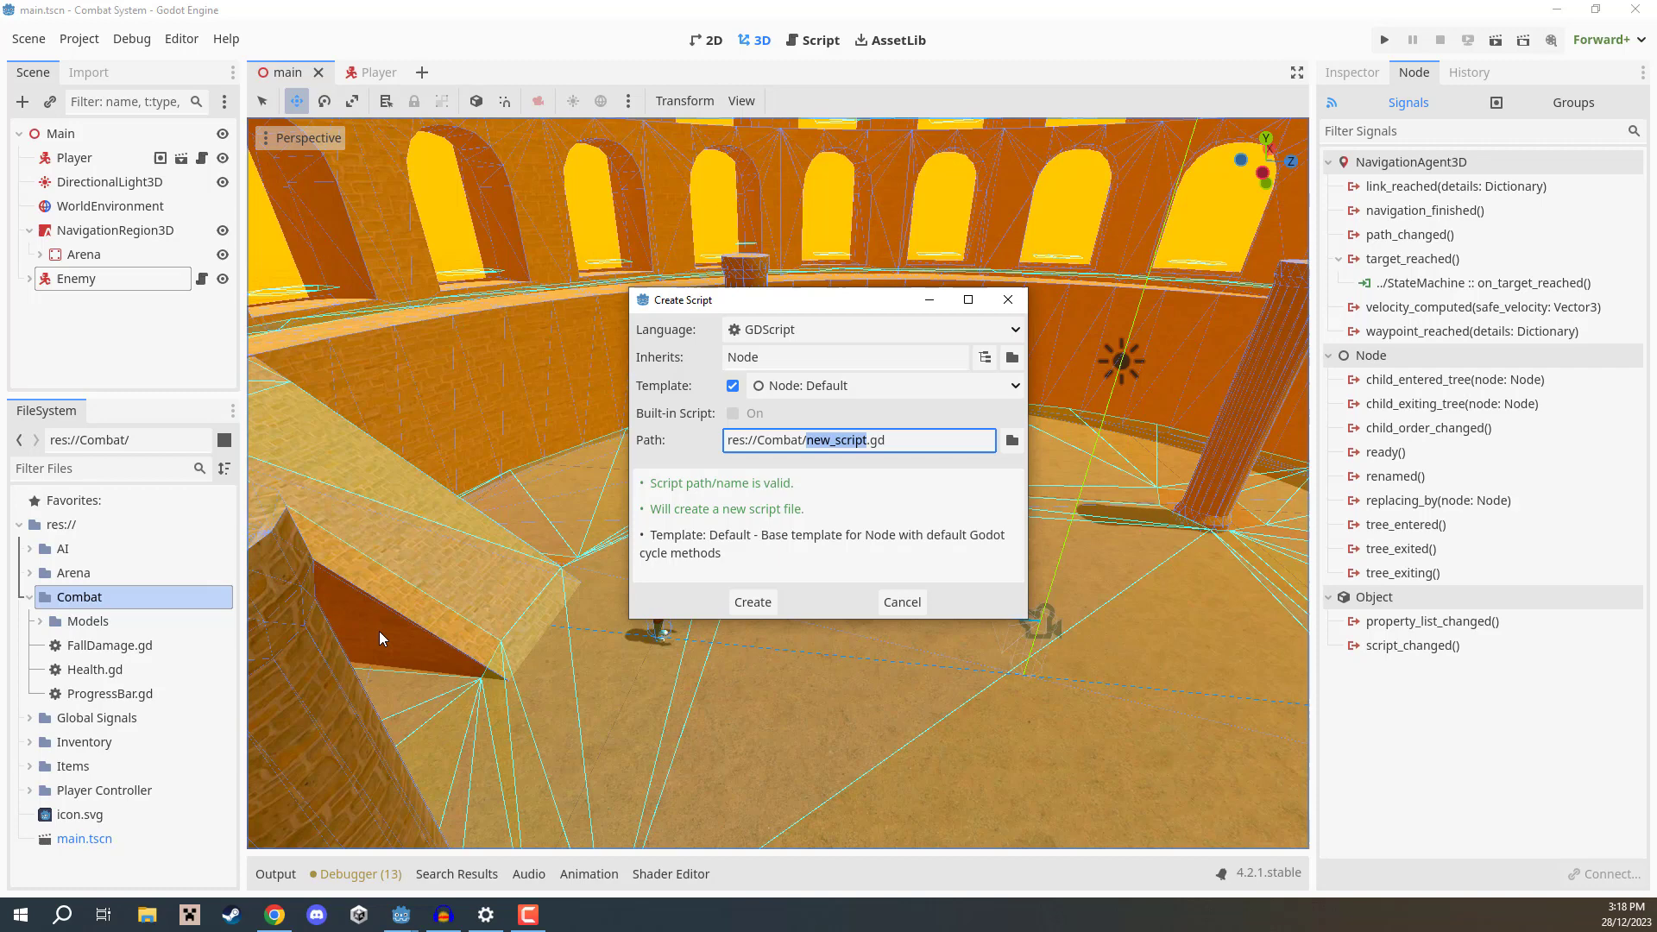
text(EquipControl)
key(Return)
Create a new GDScript named EquipObject.gd in the Combat folder, inheriting from Node.
right_click(101, 600)
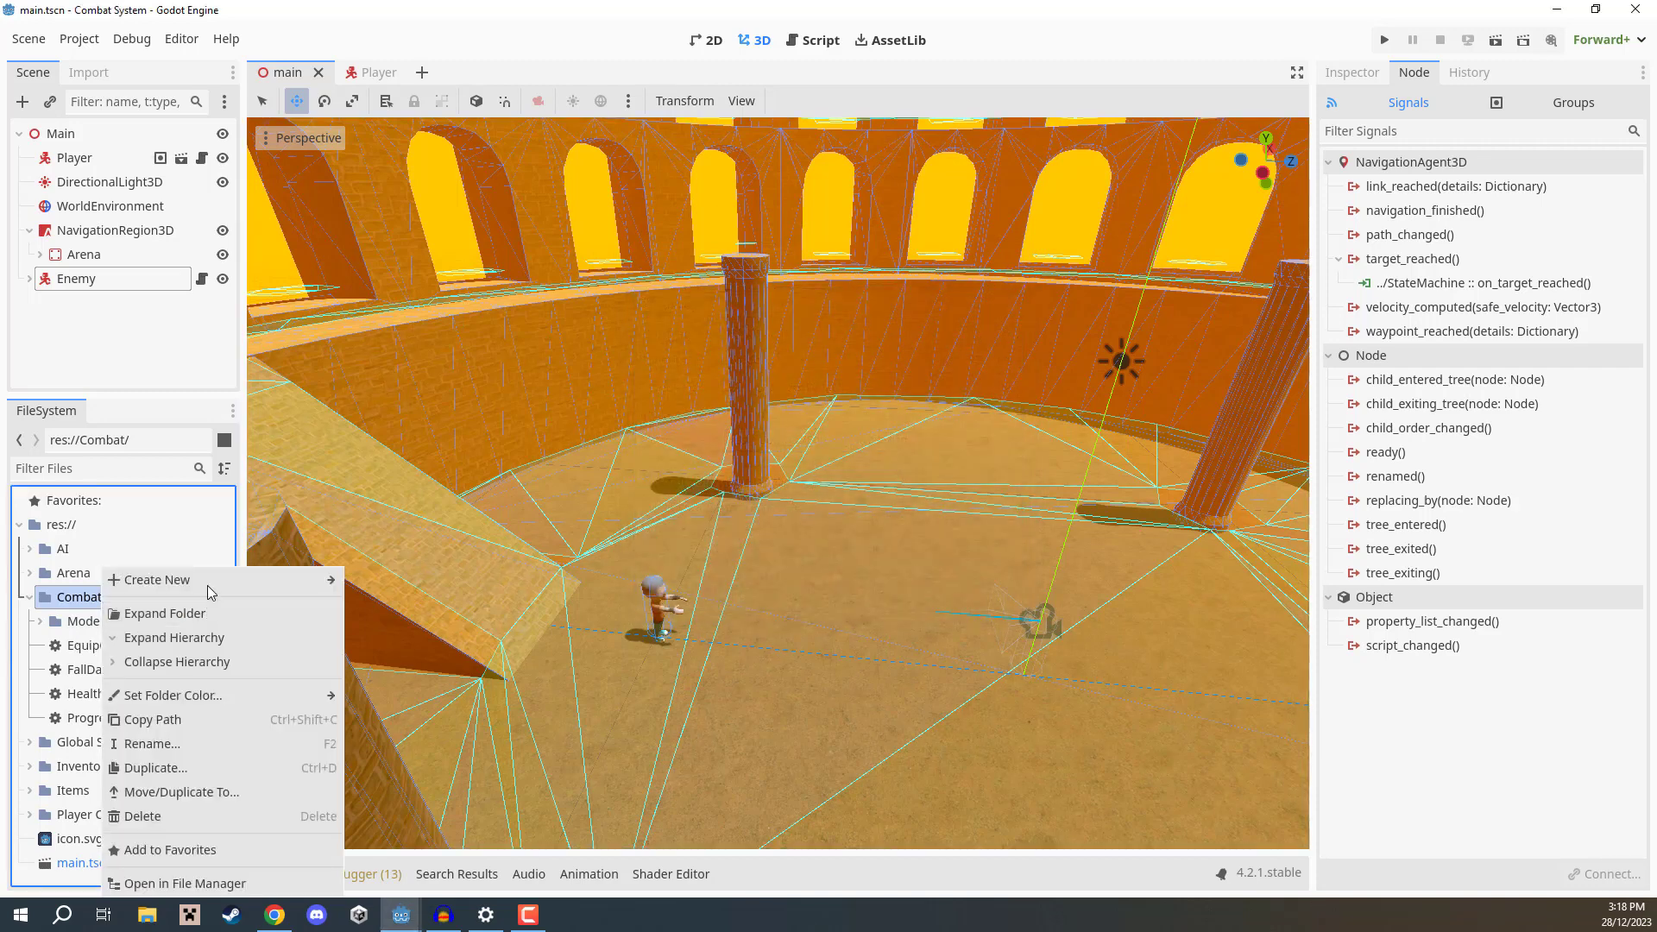
mouse_move(207, 585)
click(390, 631)
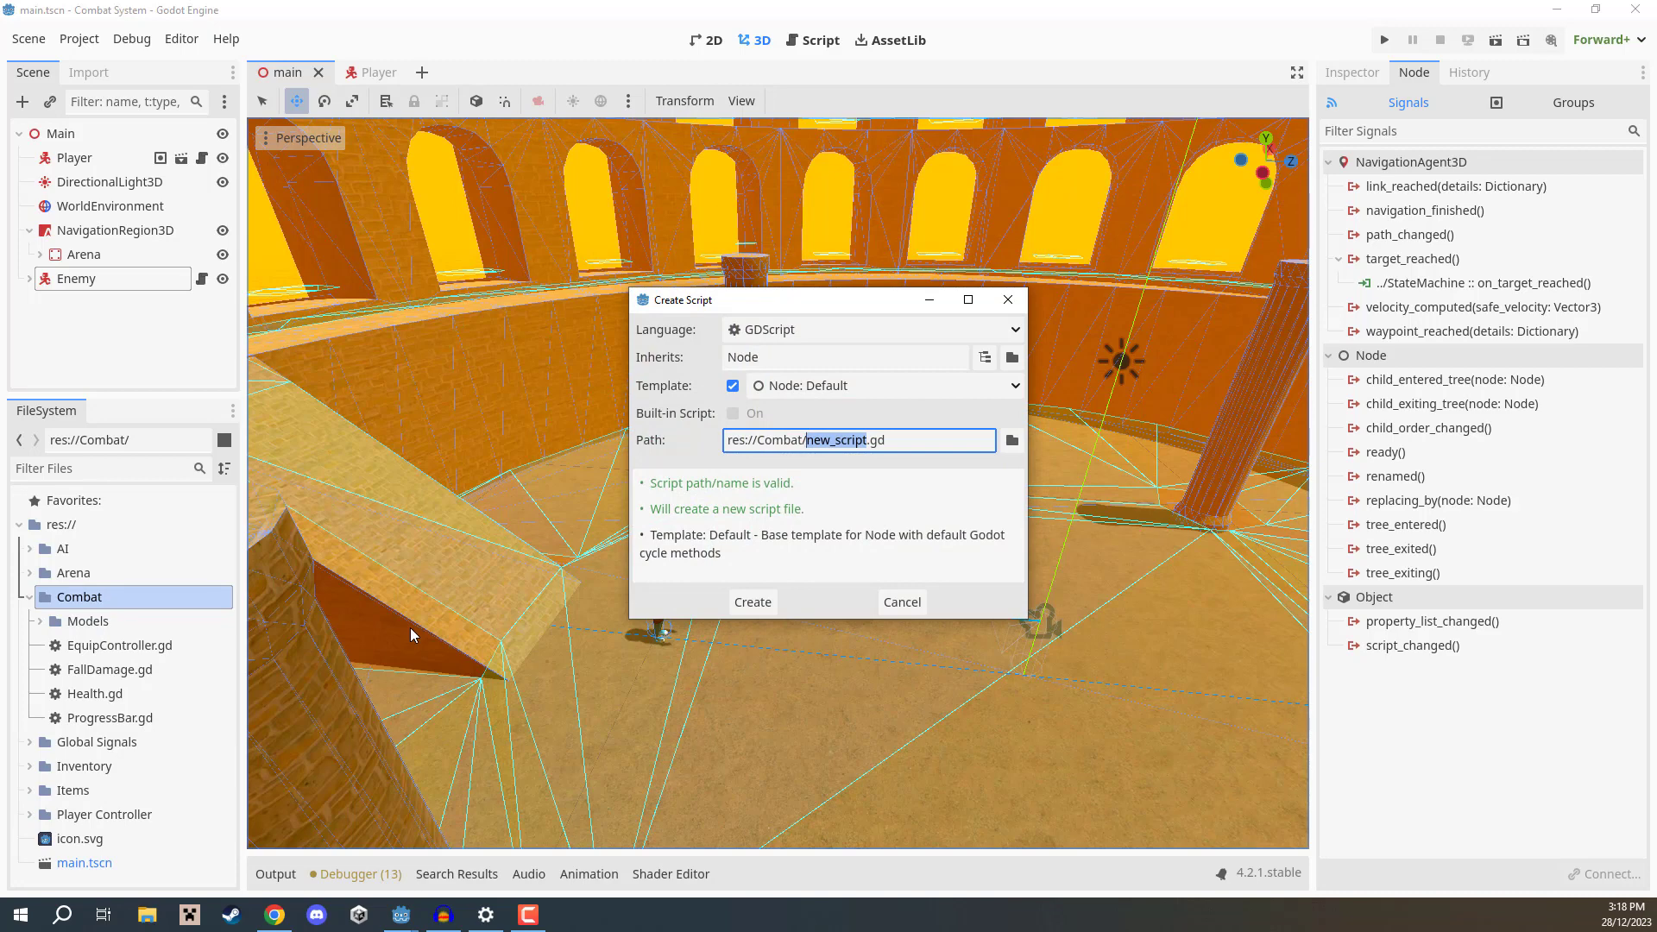
text(EquipObj)
key(Return)
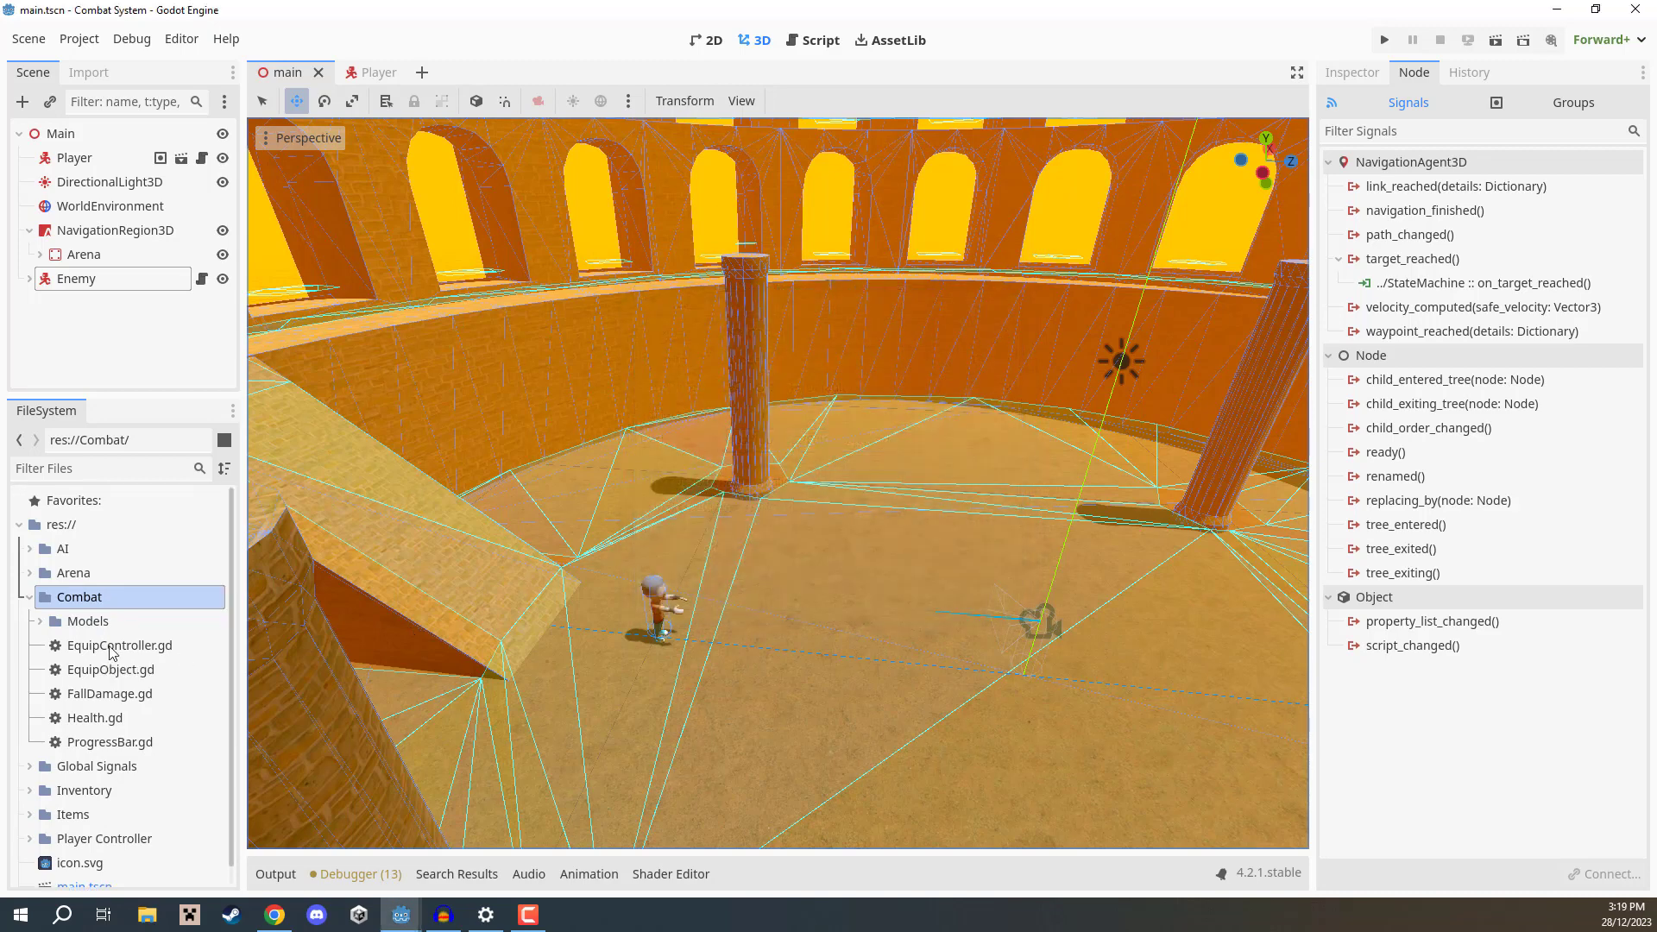
Create a new GDScript named EquipSword.gd in the Combat folder, inheriting from Node.
right_click(107, 596)
mouse_move(250, 580)
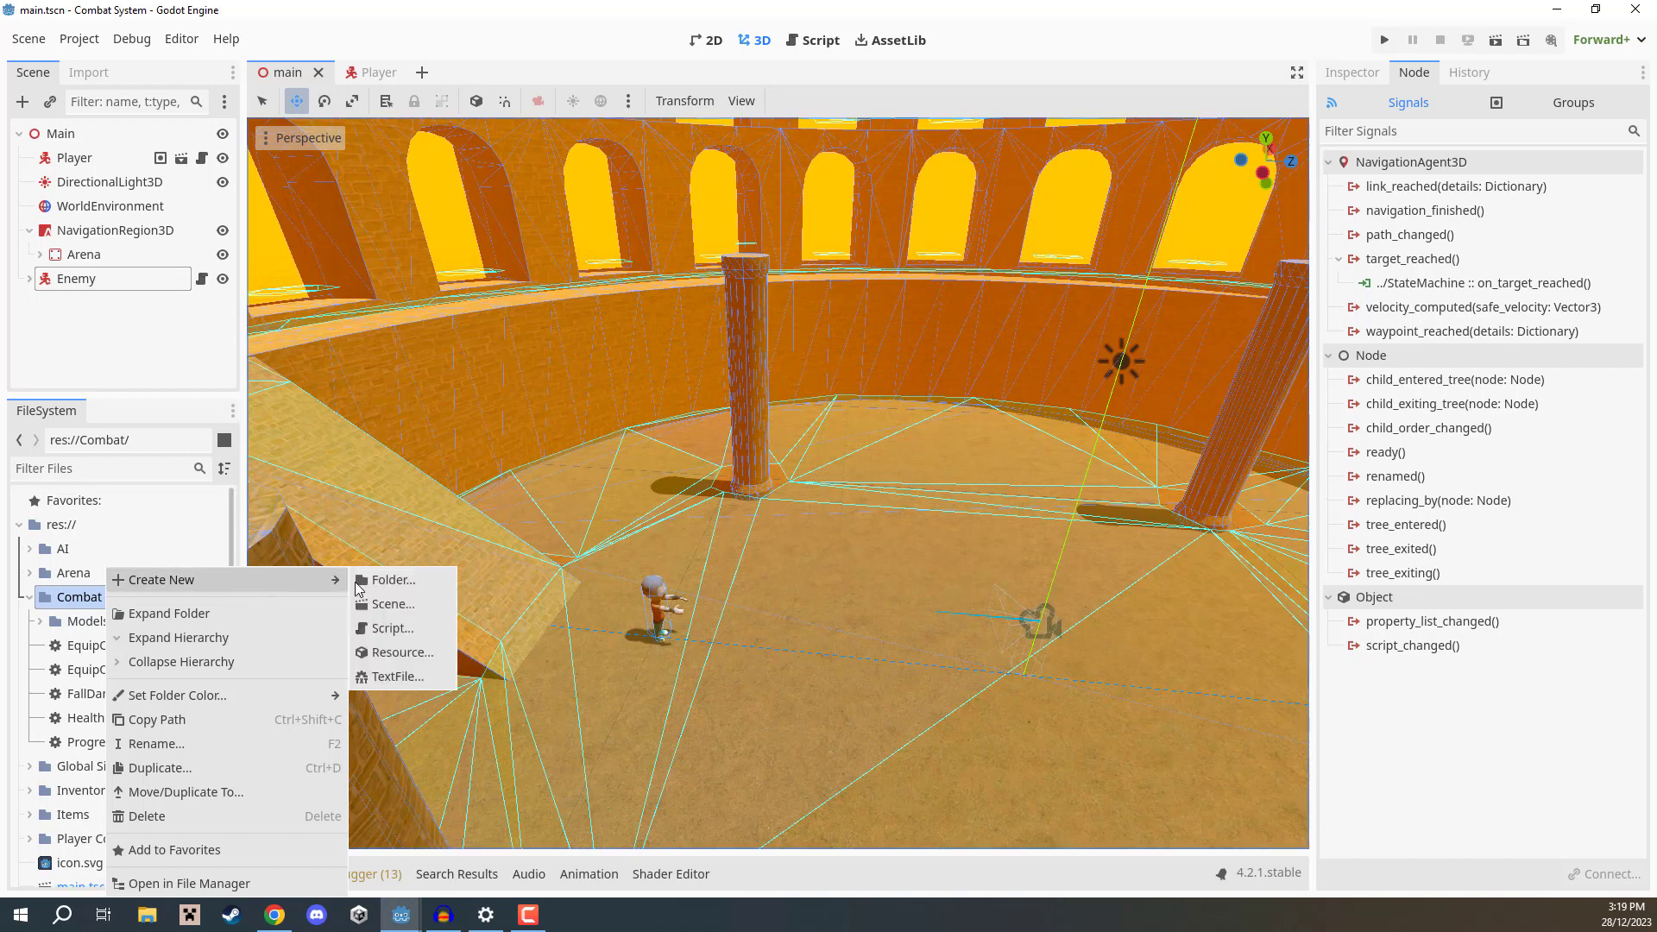
click(404, 630)
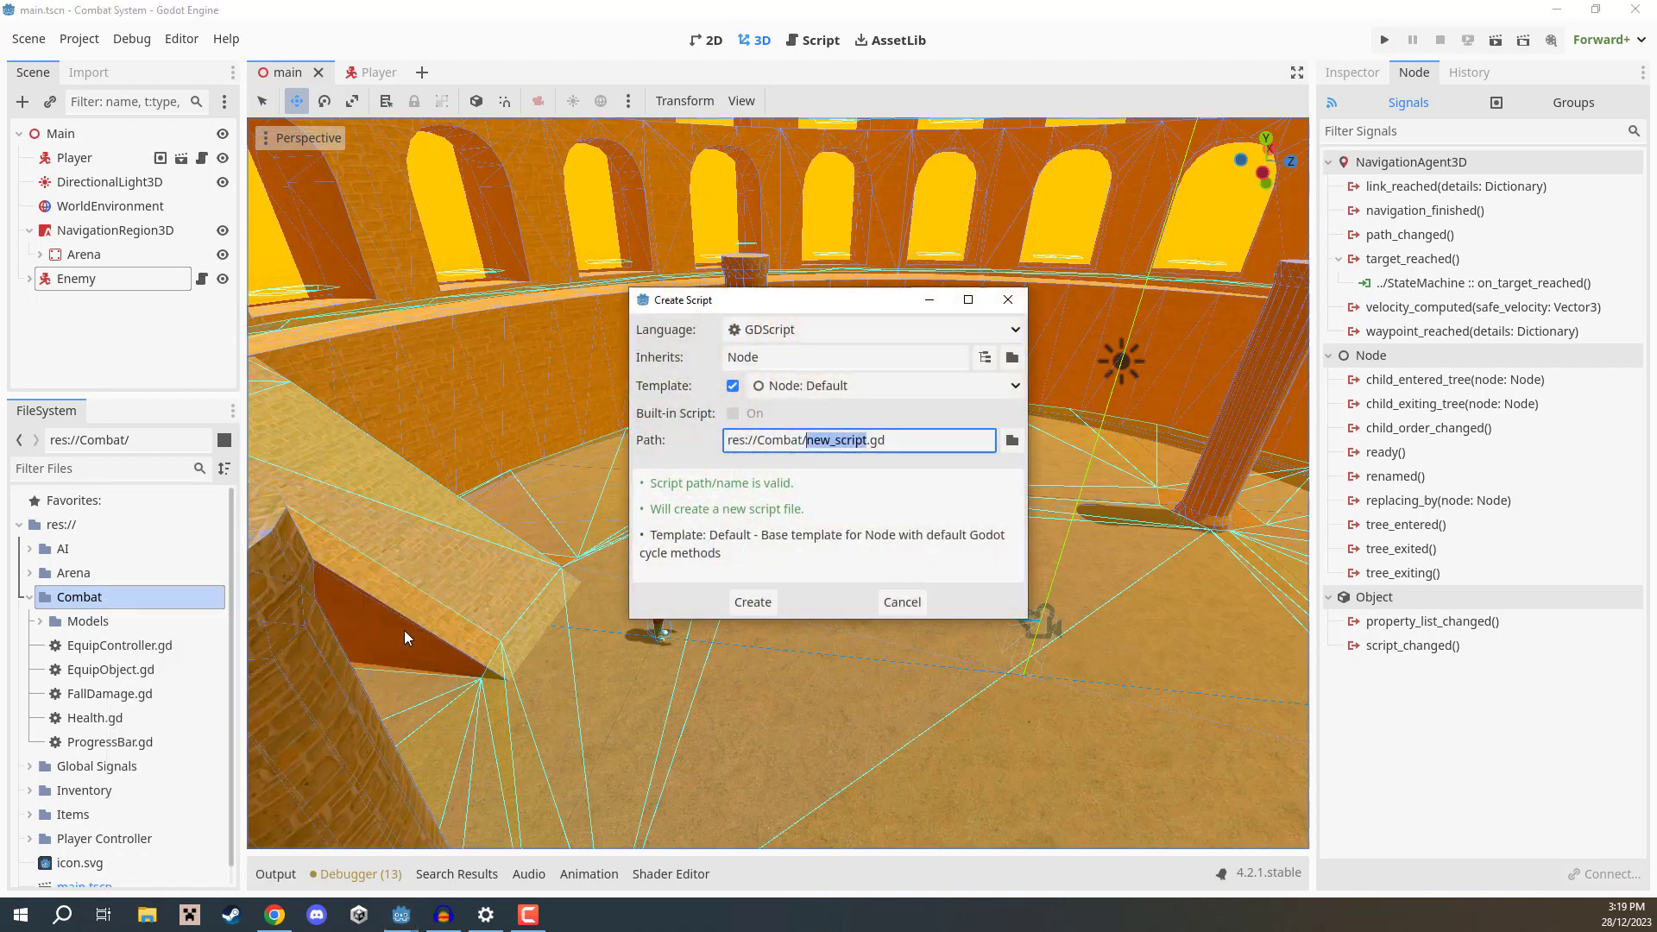
text(EquipSword)
key(Return)
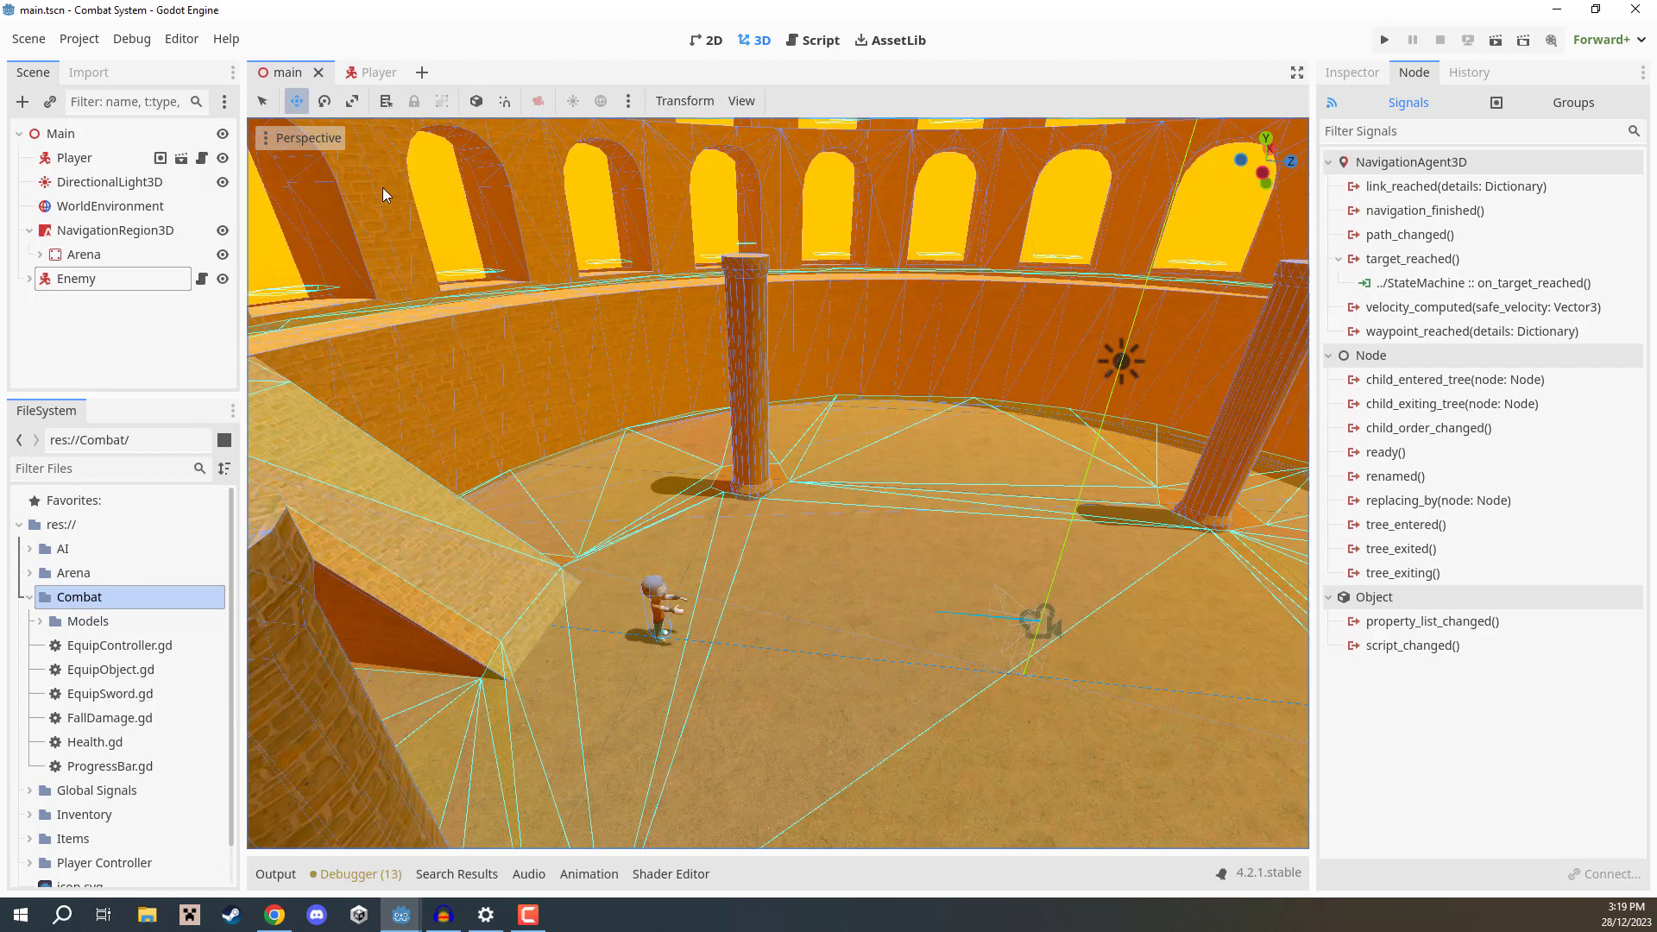
Add a plain Node as a child of the root node in the Player scene.
click(371, 72)
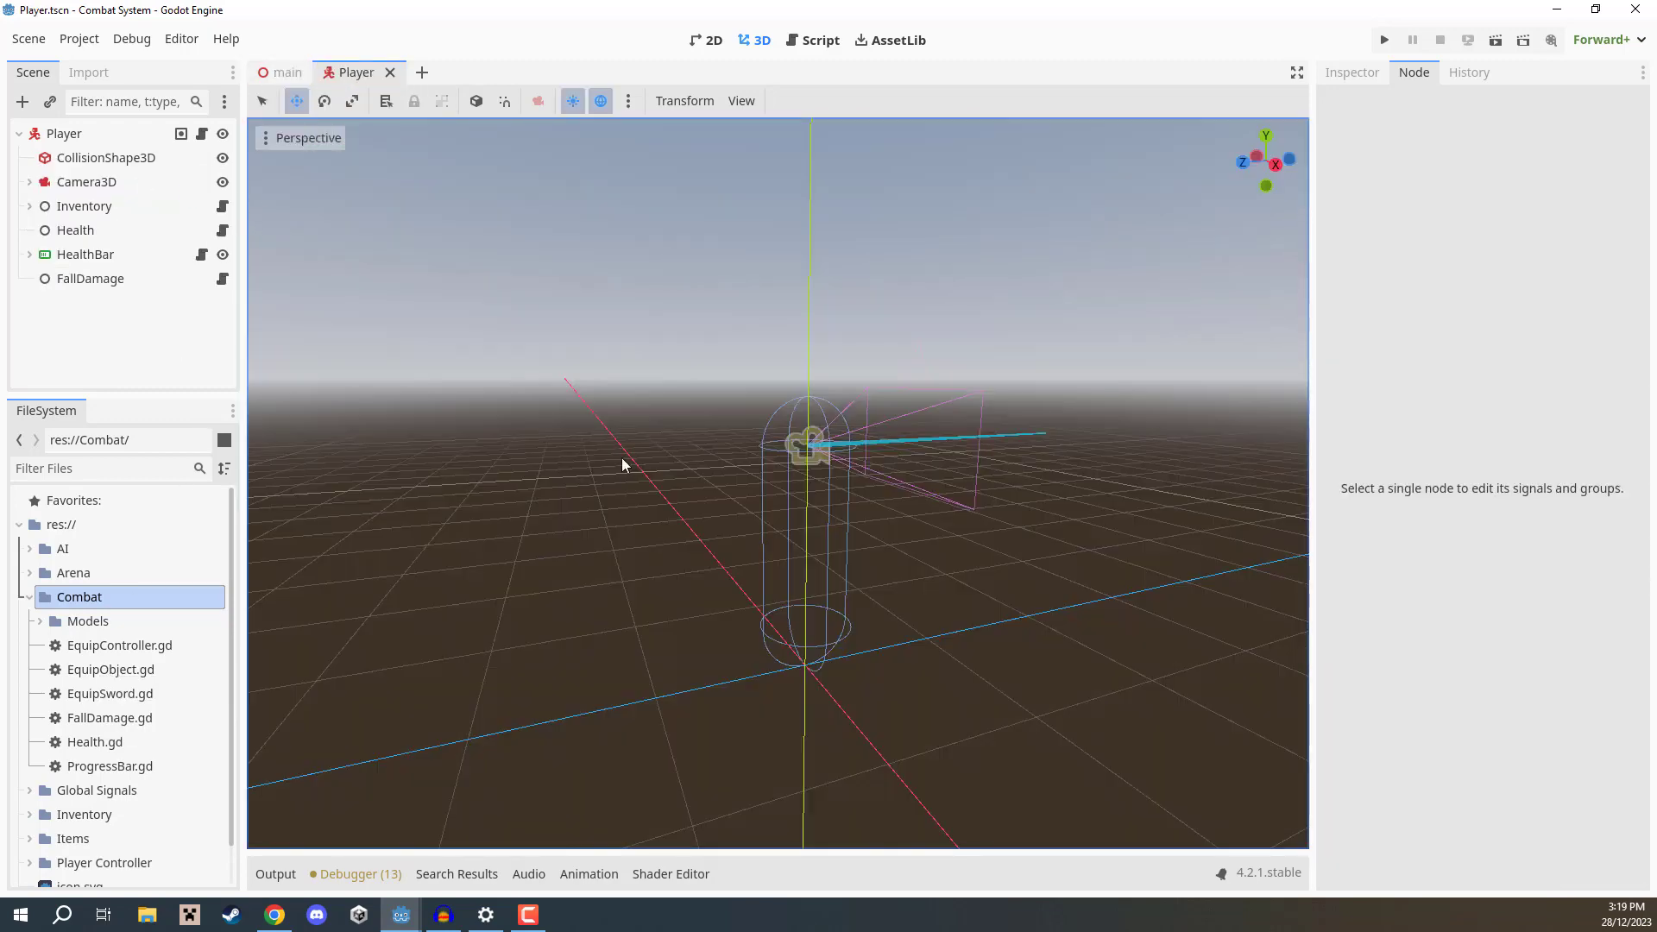
right_click(41, 129)
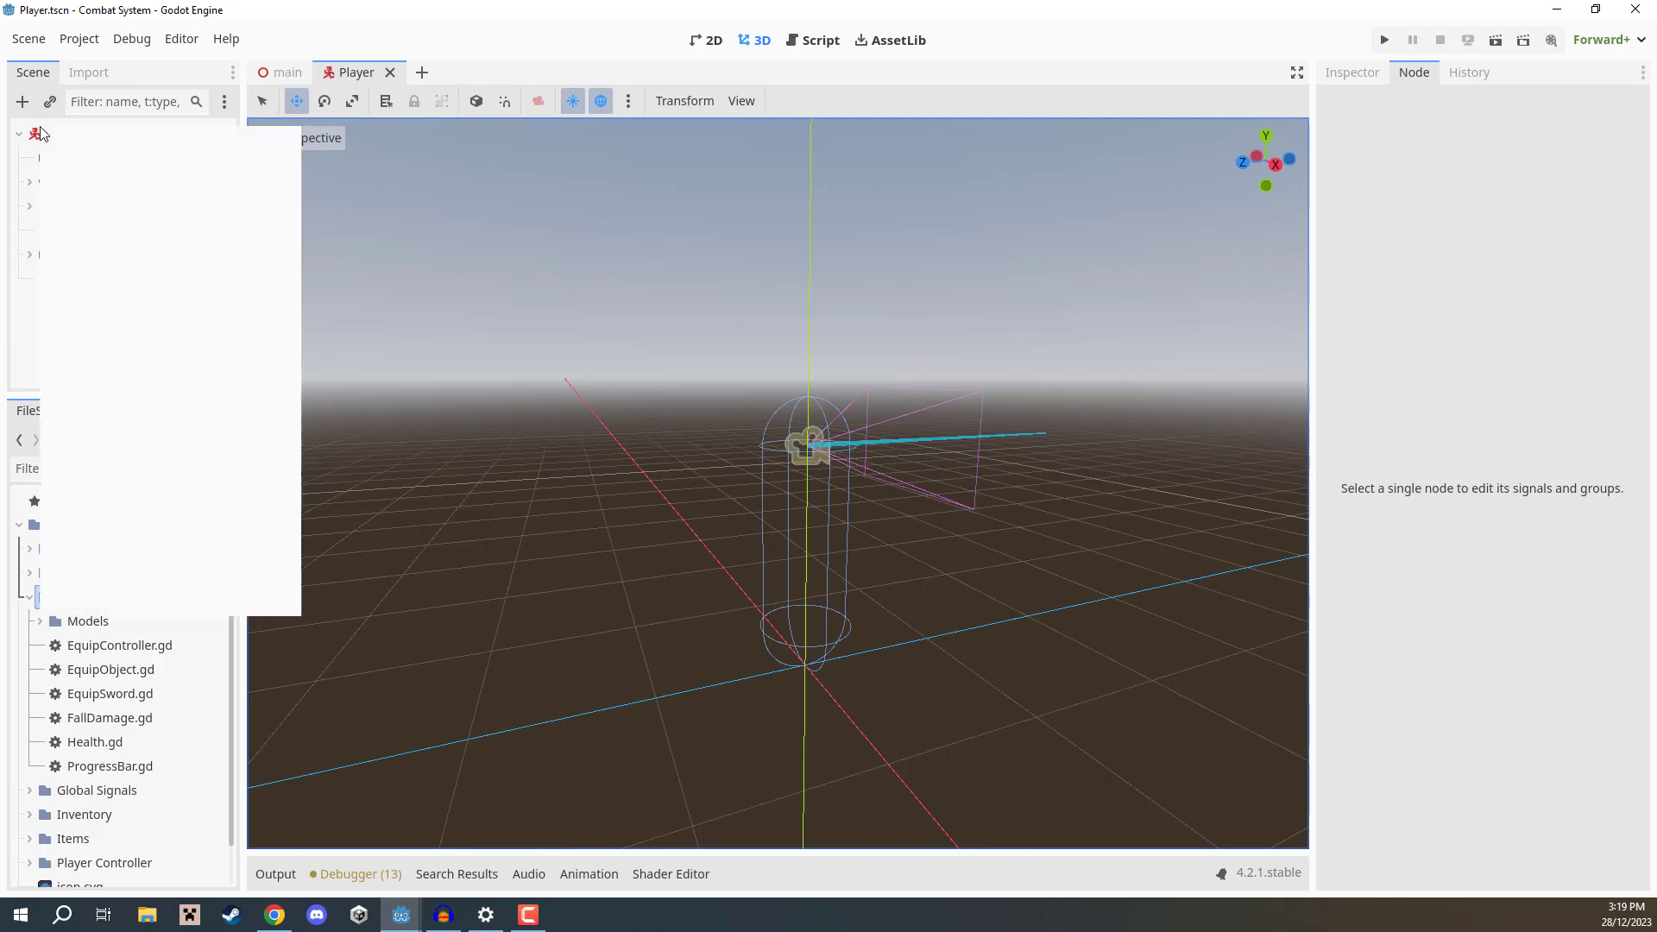
click(112, 178)
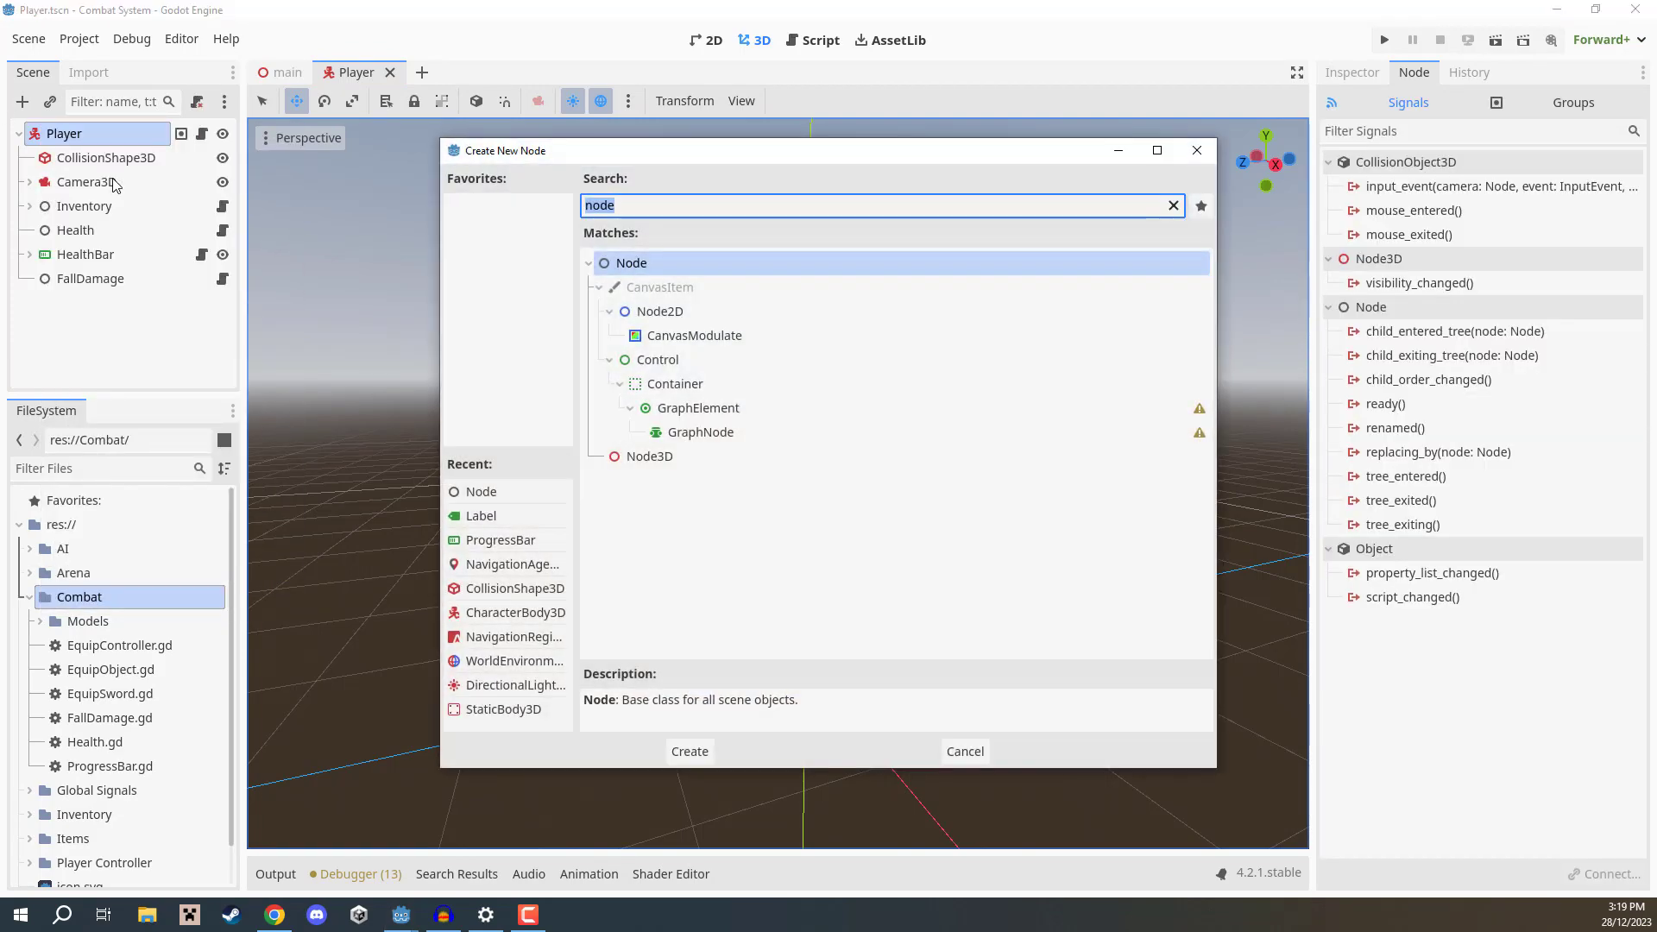
key(Return)
Rename the new node EquipController and attach the EquipController.gd script to it.
double_click(90, 305)
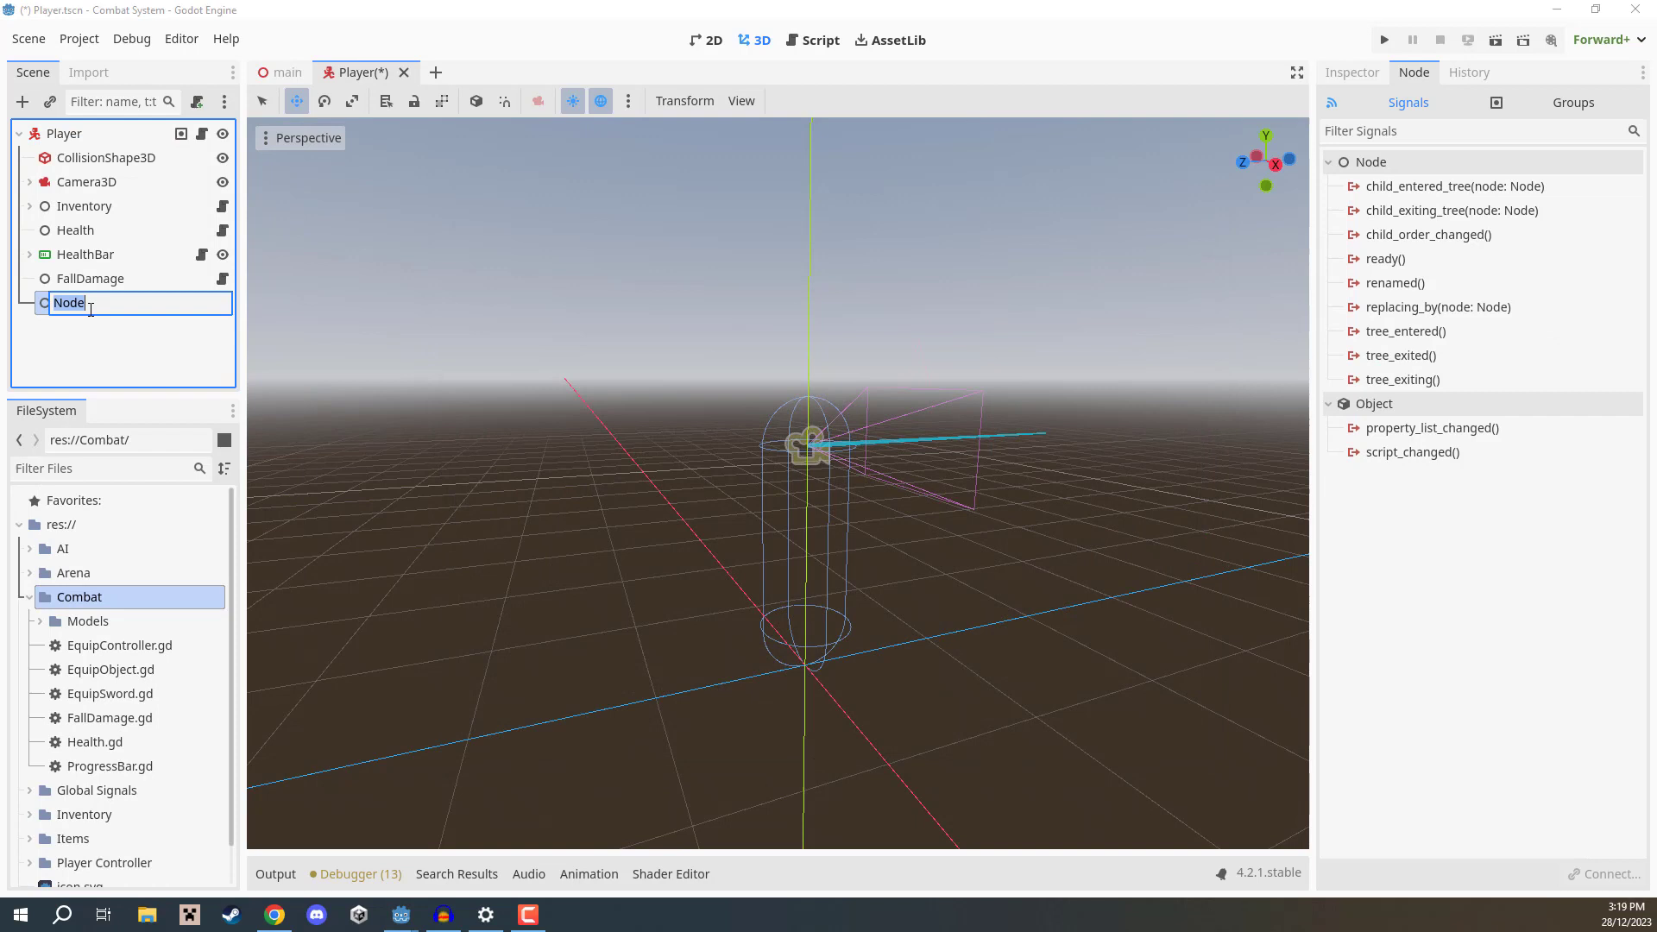
text(EquipController)
key(Return)
click(1348, 73)
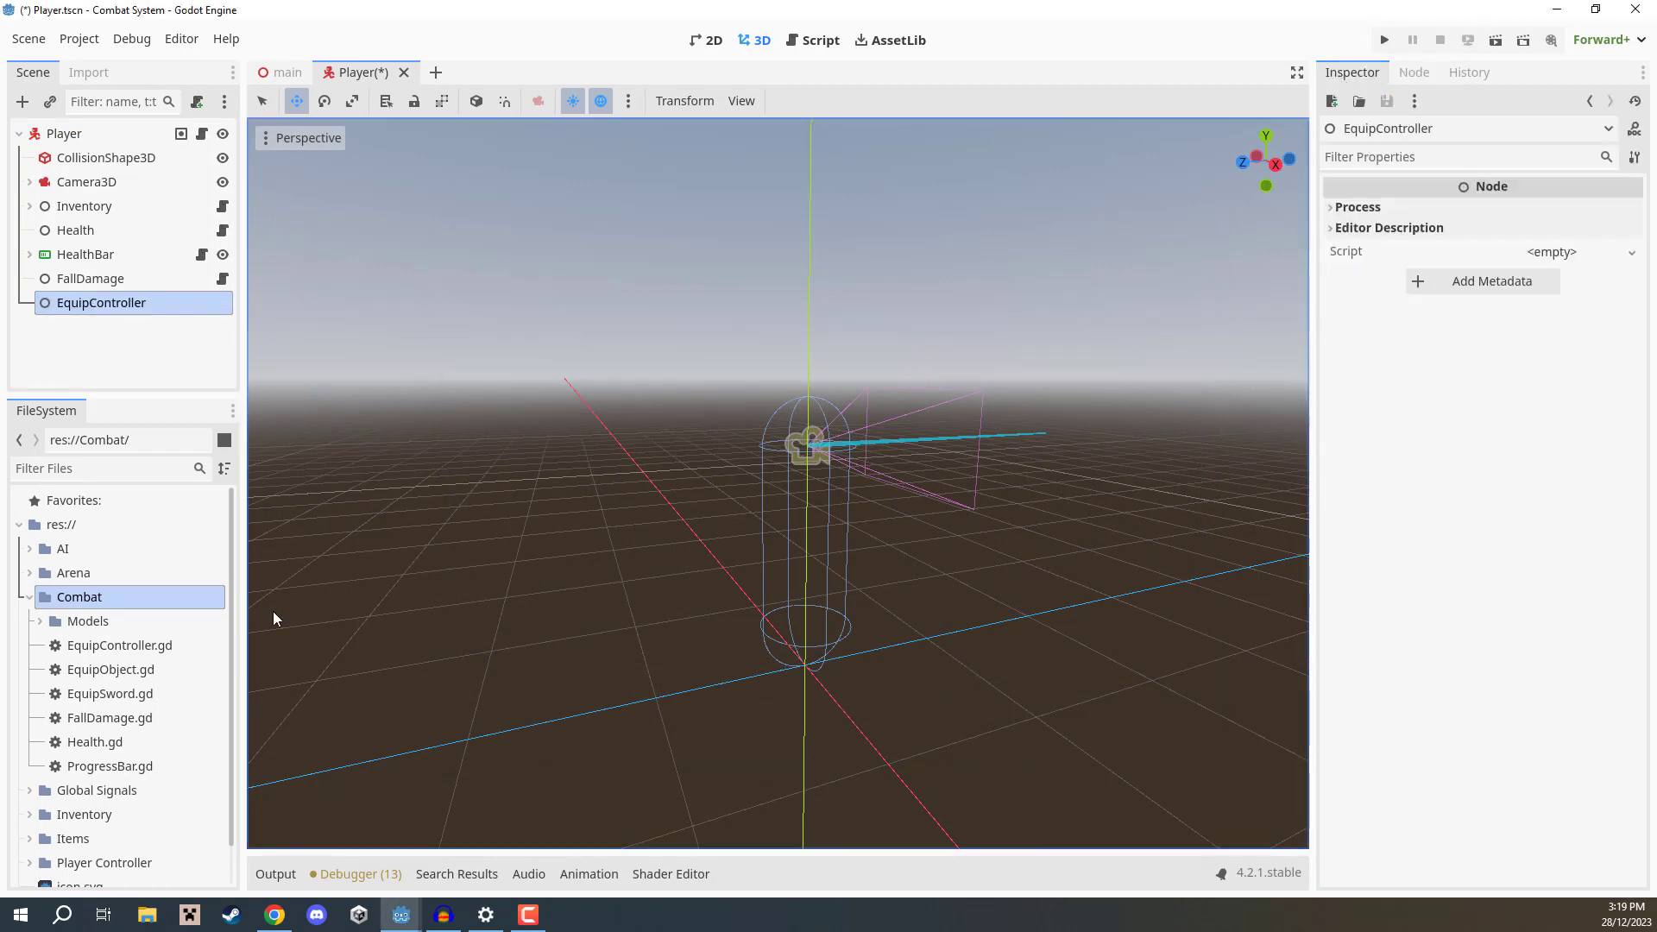
drag(119, 646, 1567, 252)
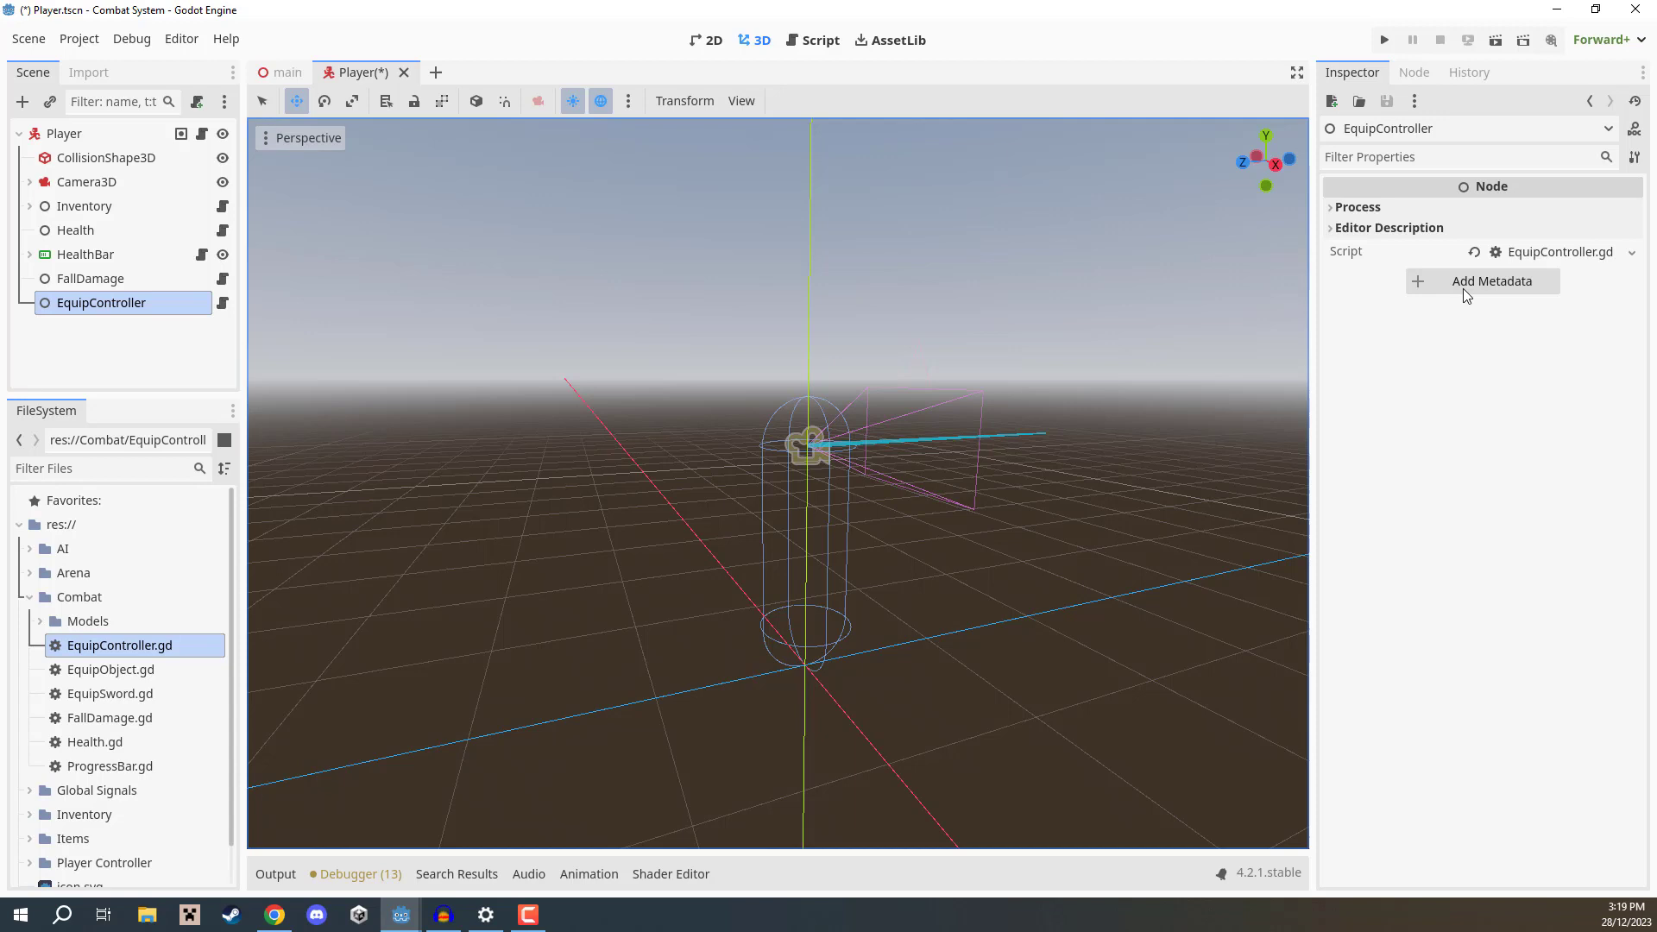
right_drag(772, 361, 893, 418)
key(w)
key(s)
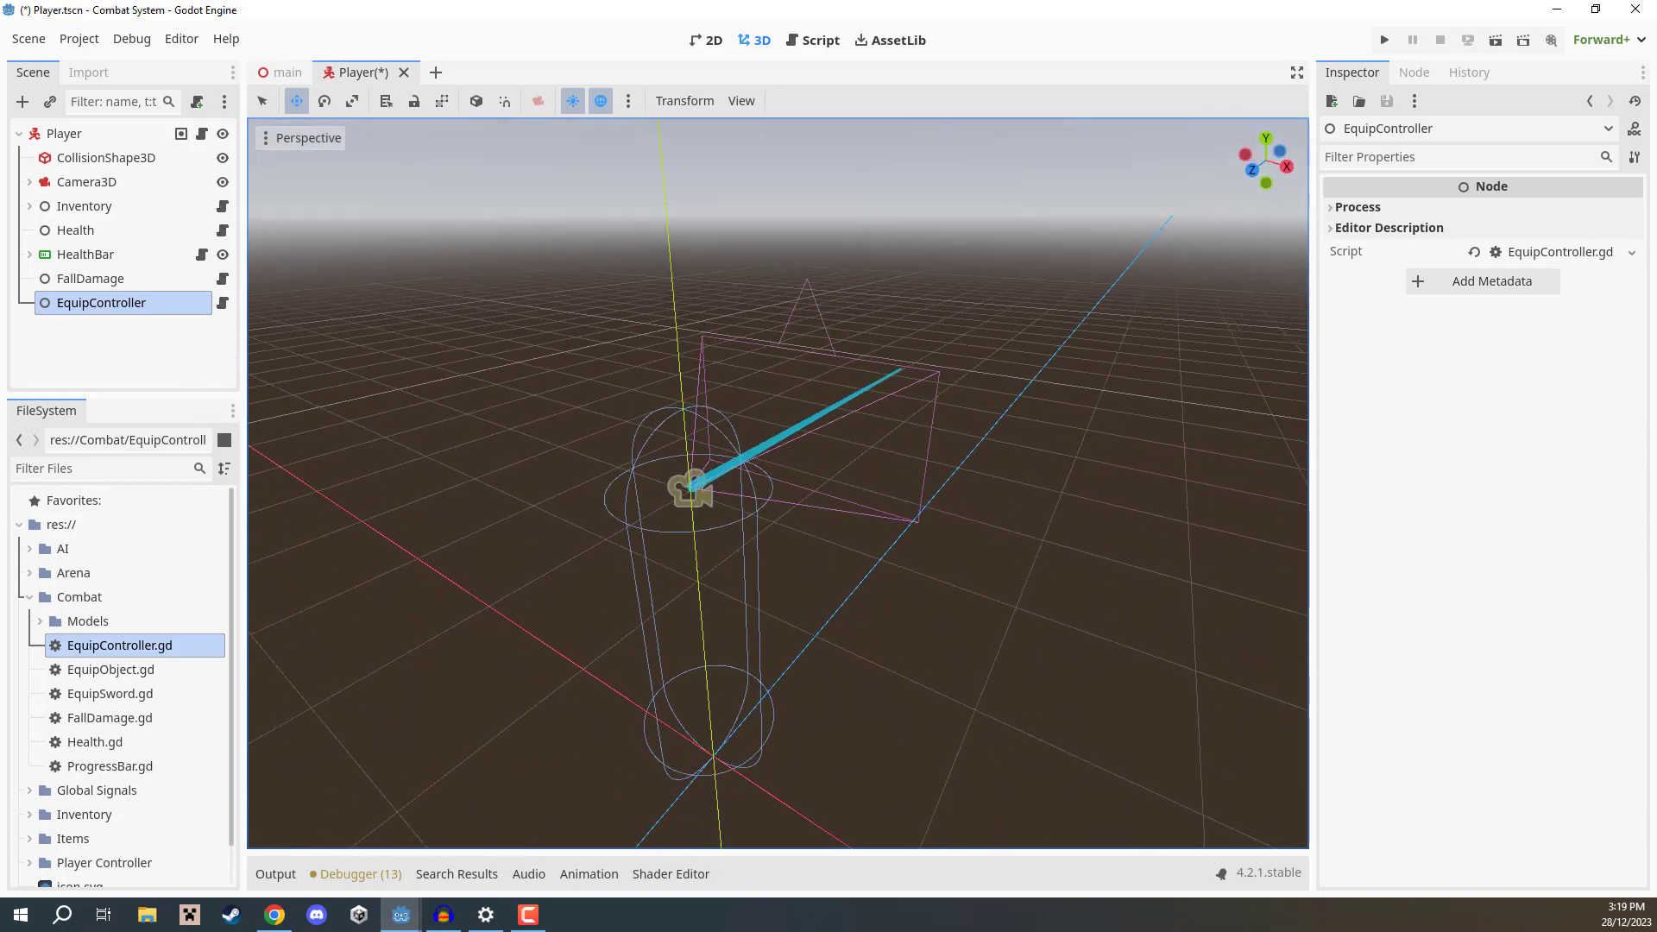
right_drag(763, 410, 728, 420)
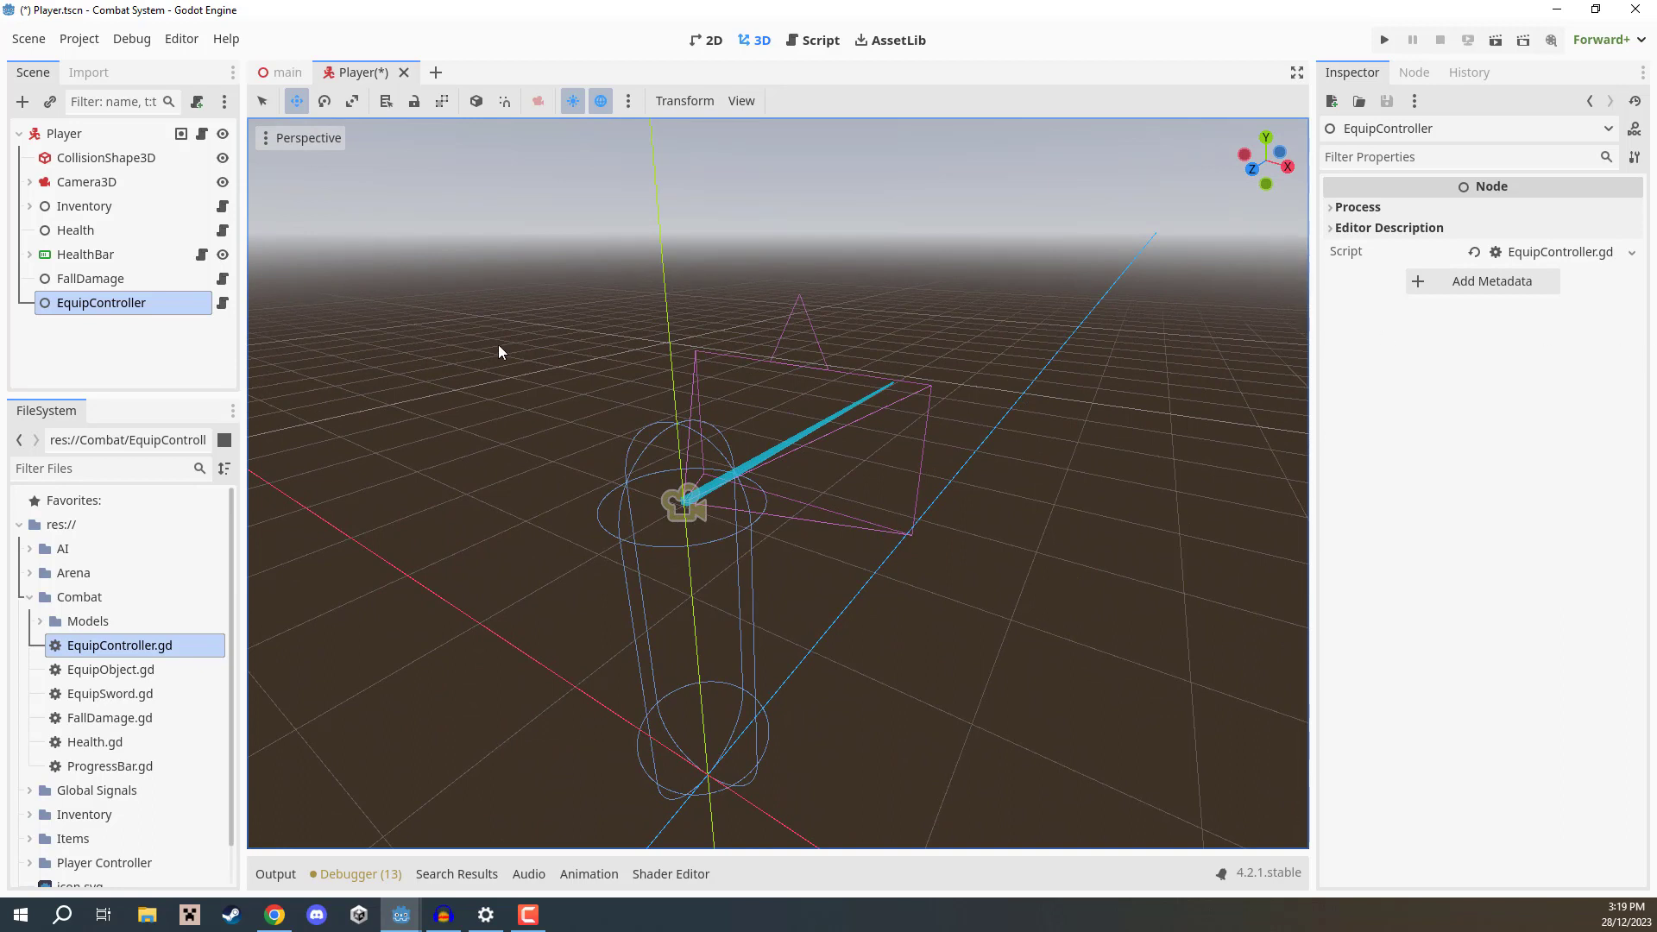
click(147, 341)
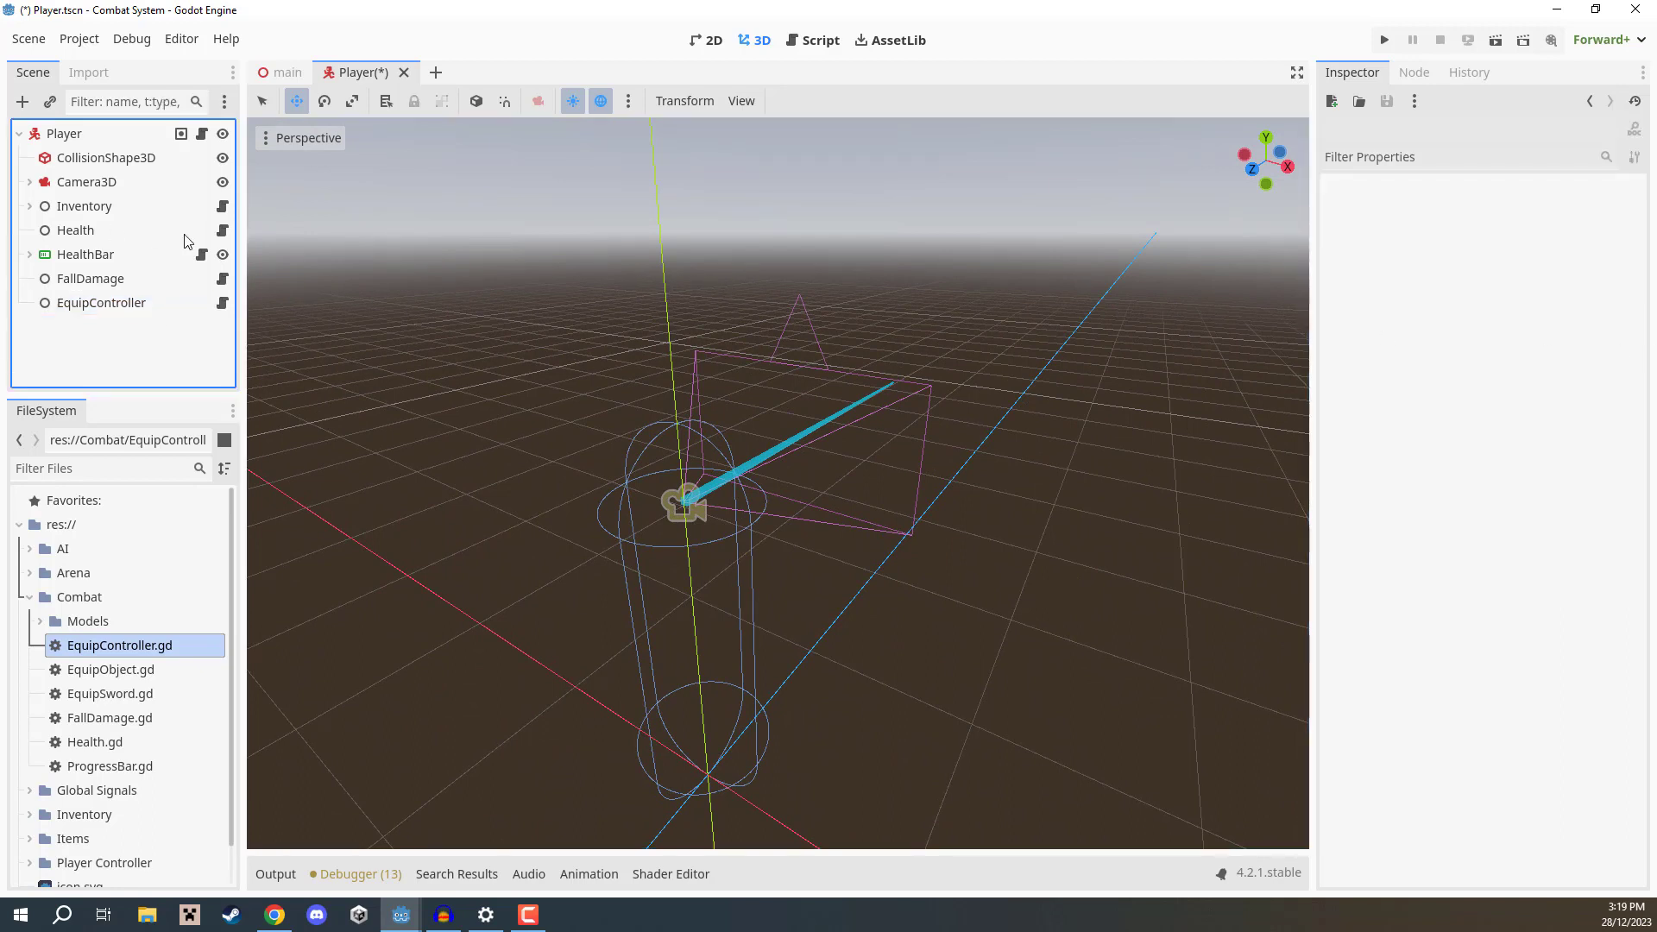
Add a Node3D as a child of the Camera3D node in the Player scene.
click(31, 183)
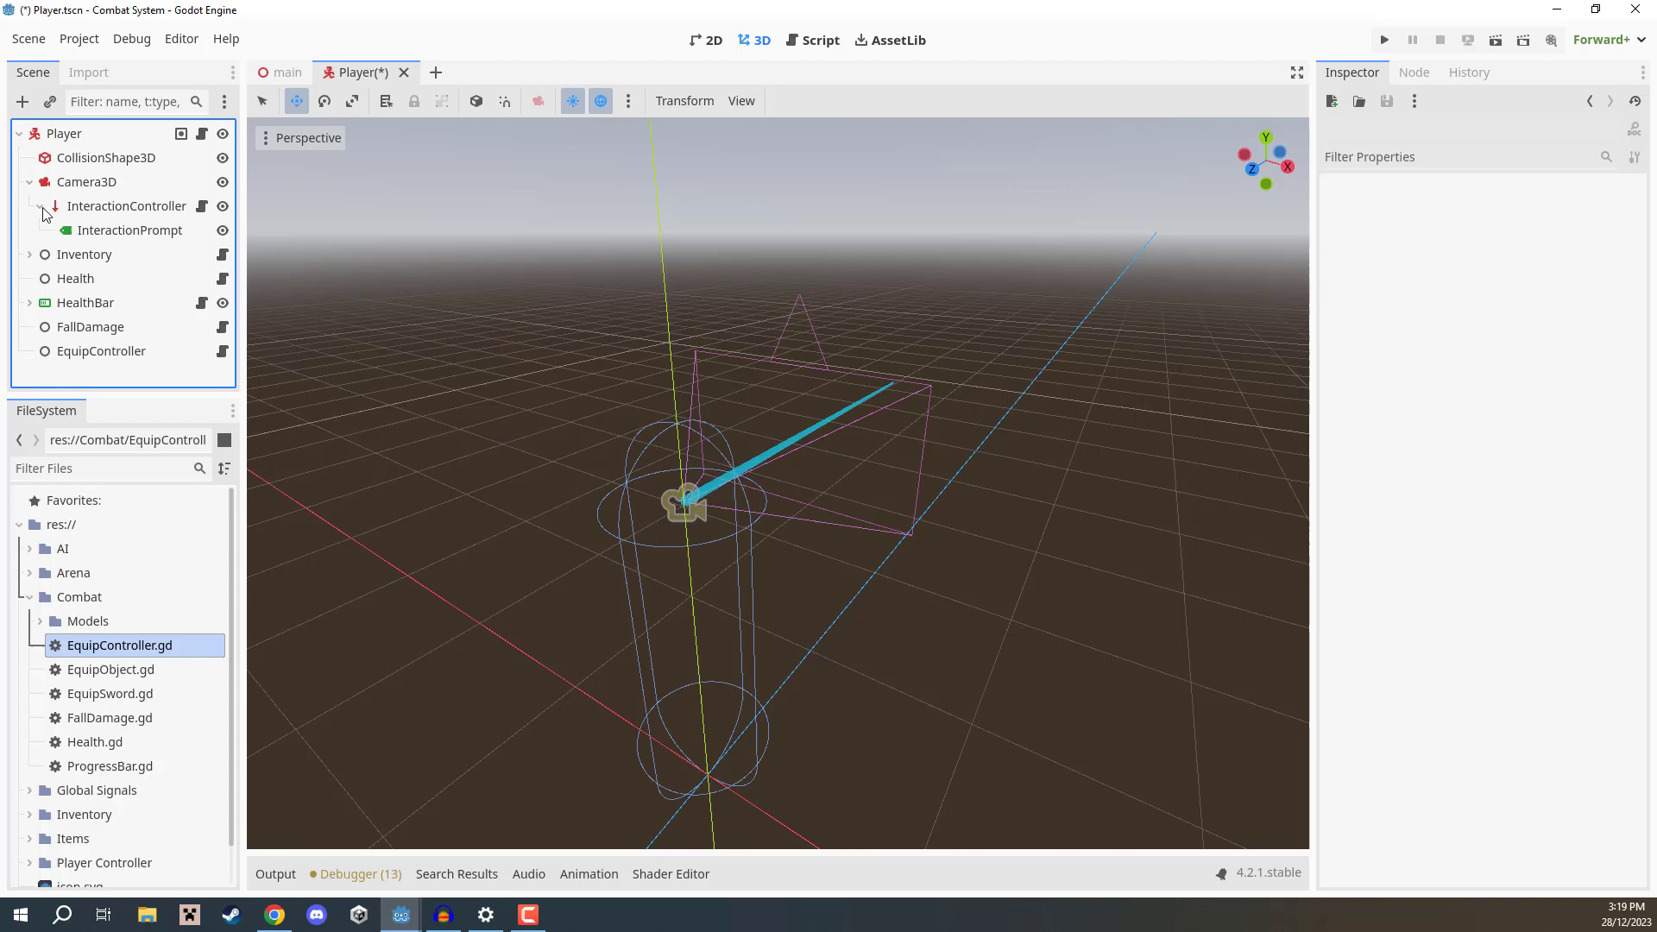
click(94, 190)
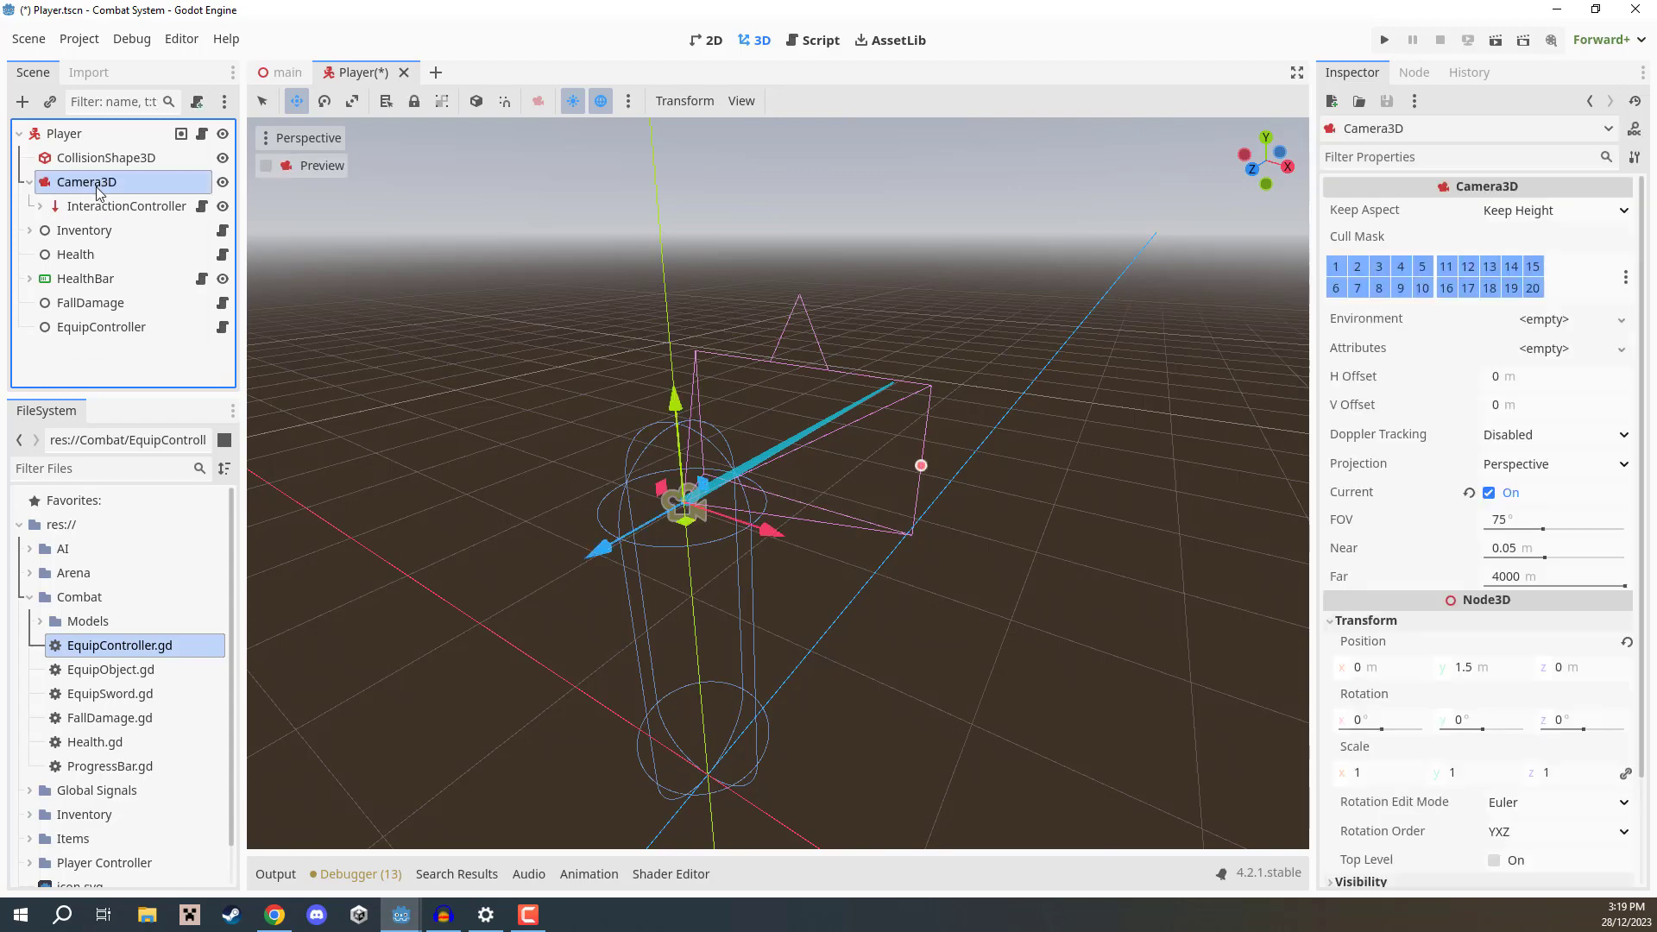
right_click(95, 190)
click(127, 197)
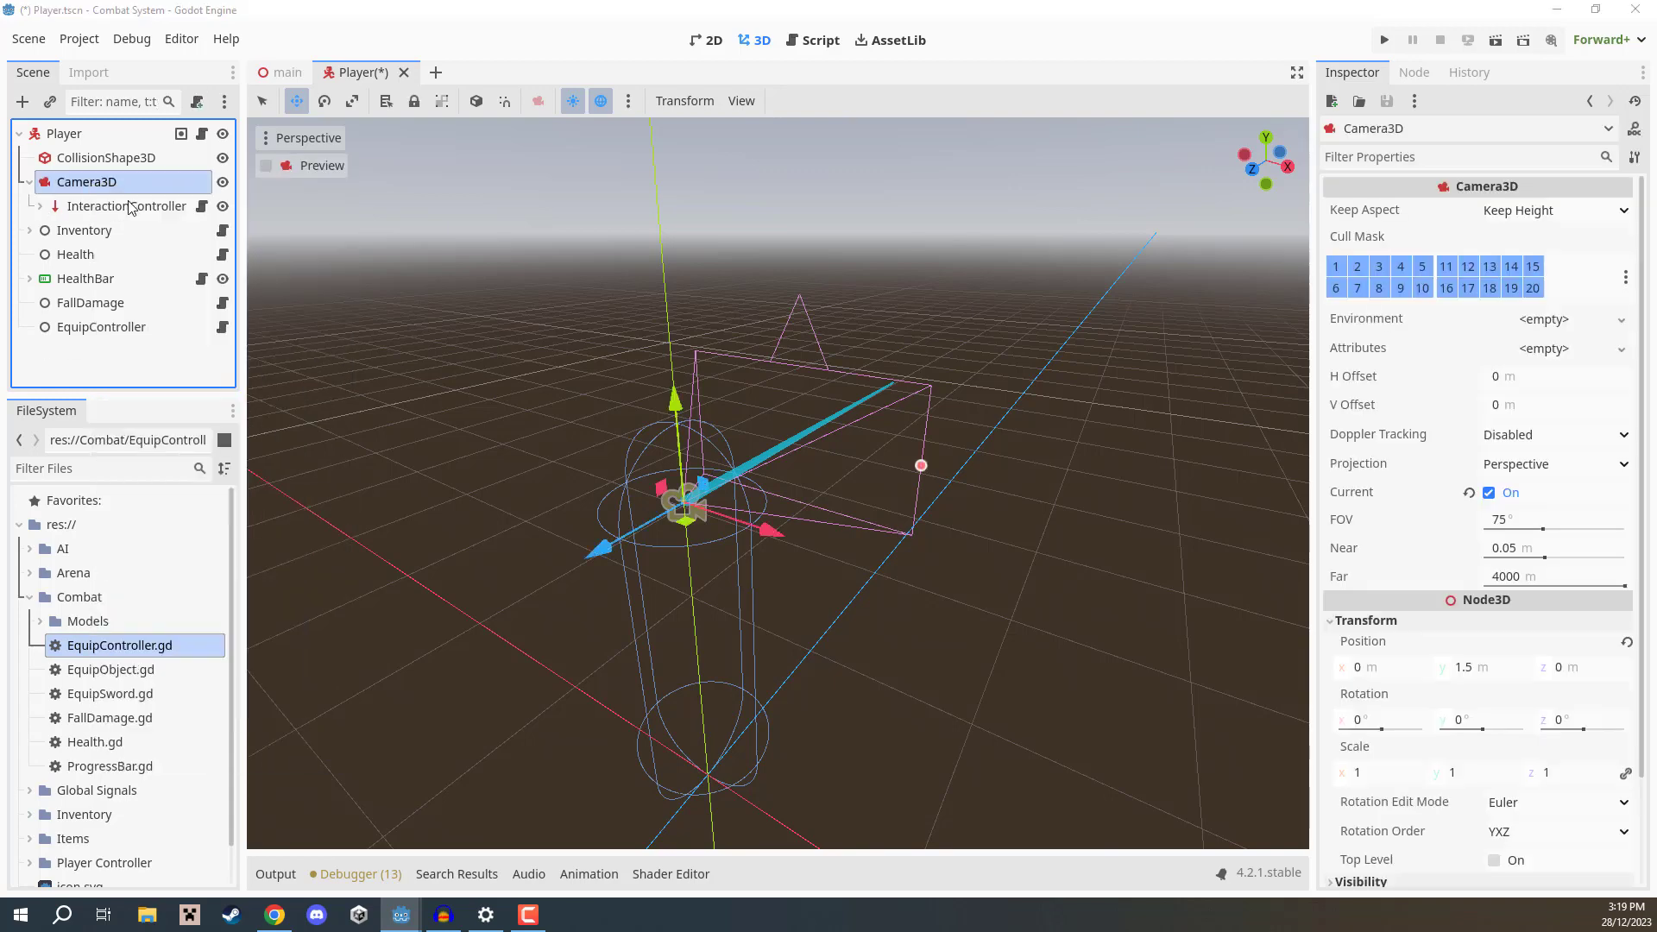
text(node3)
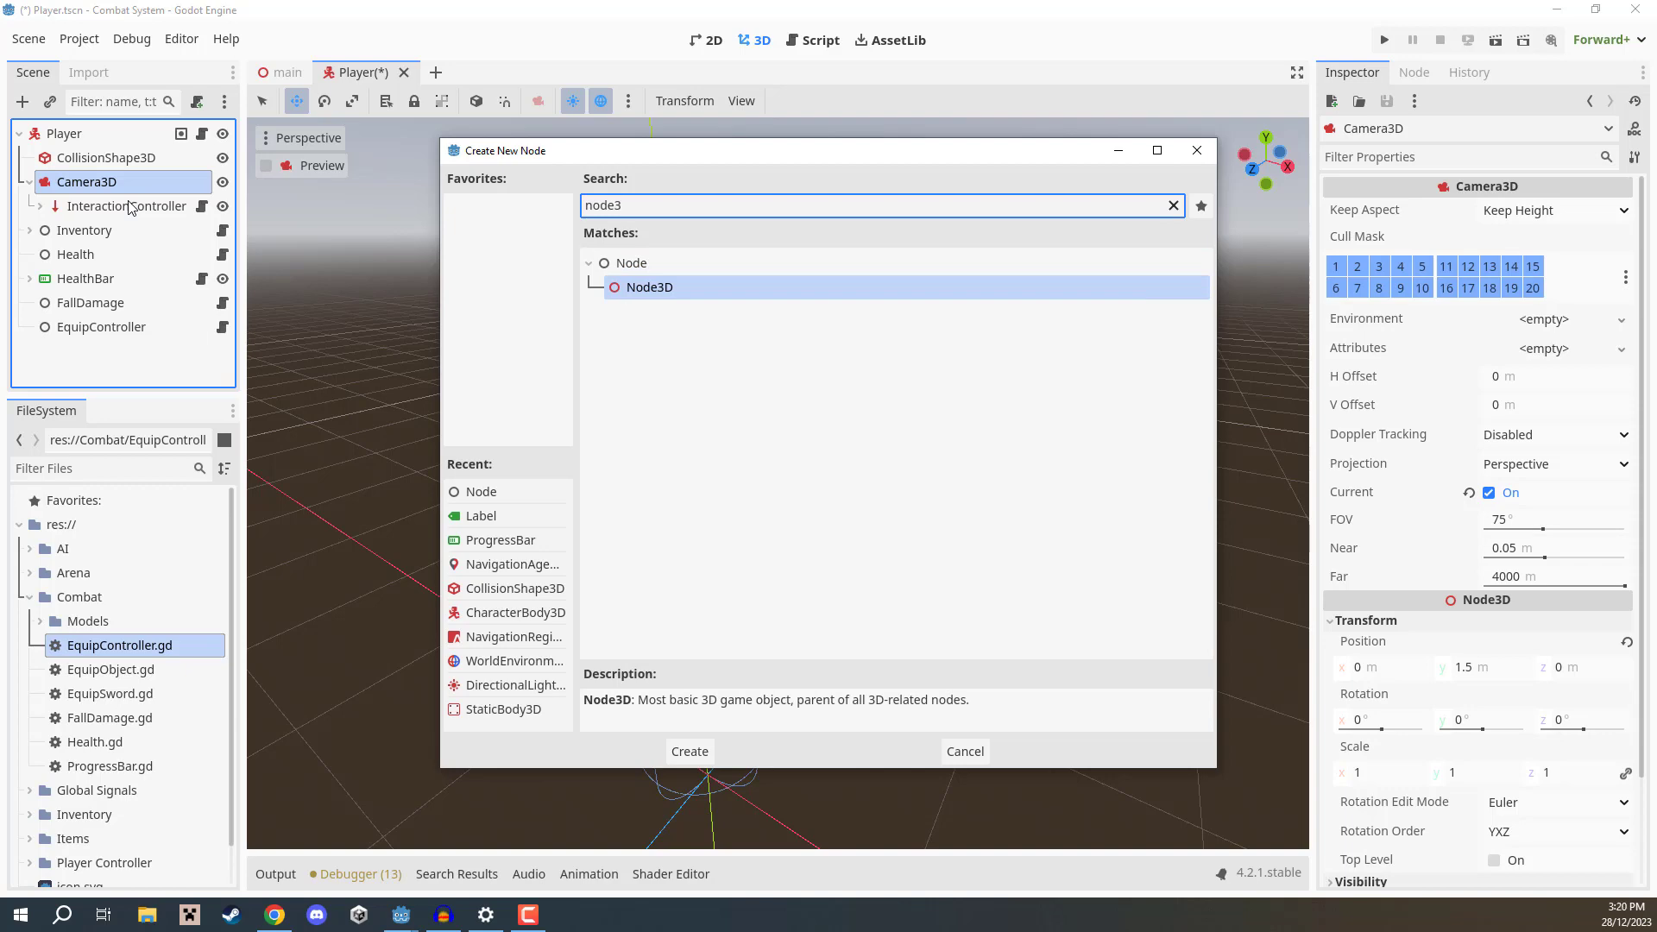
key(Return)
Rename the new Node3D under Camera3D to EquipOrigin and save the scene.
double_click(95, 230)
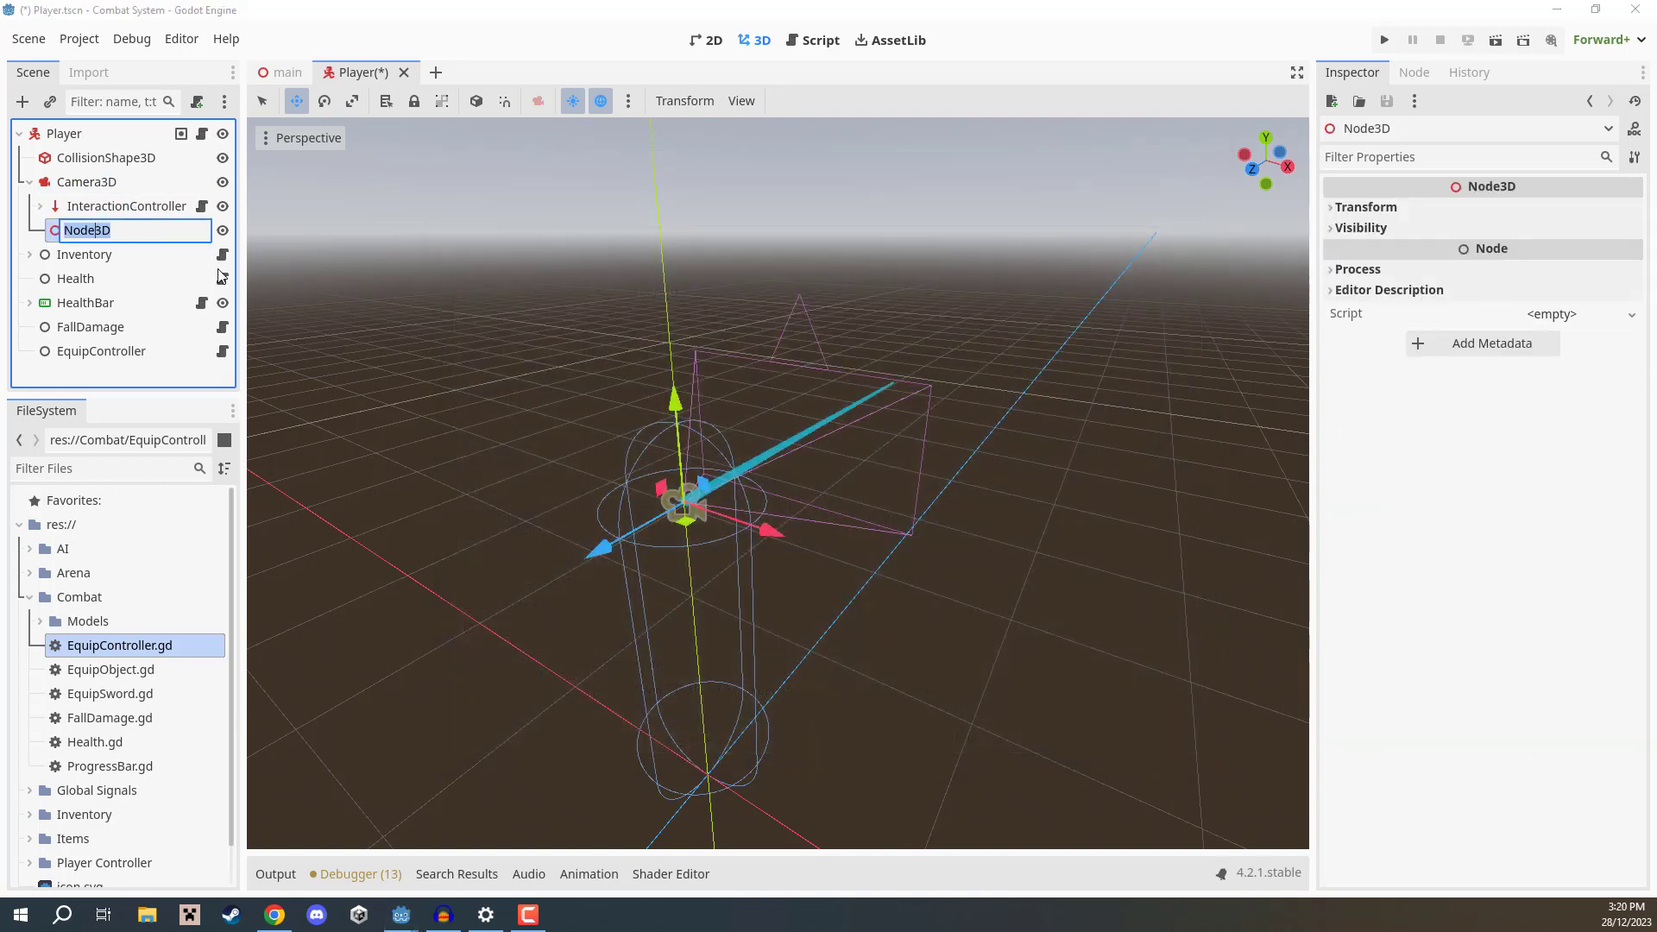
text(EquipOrigin)
key(Return)
key(ctrl+s)
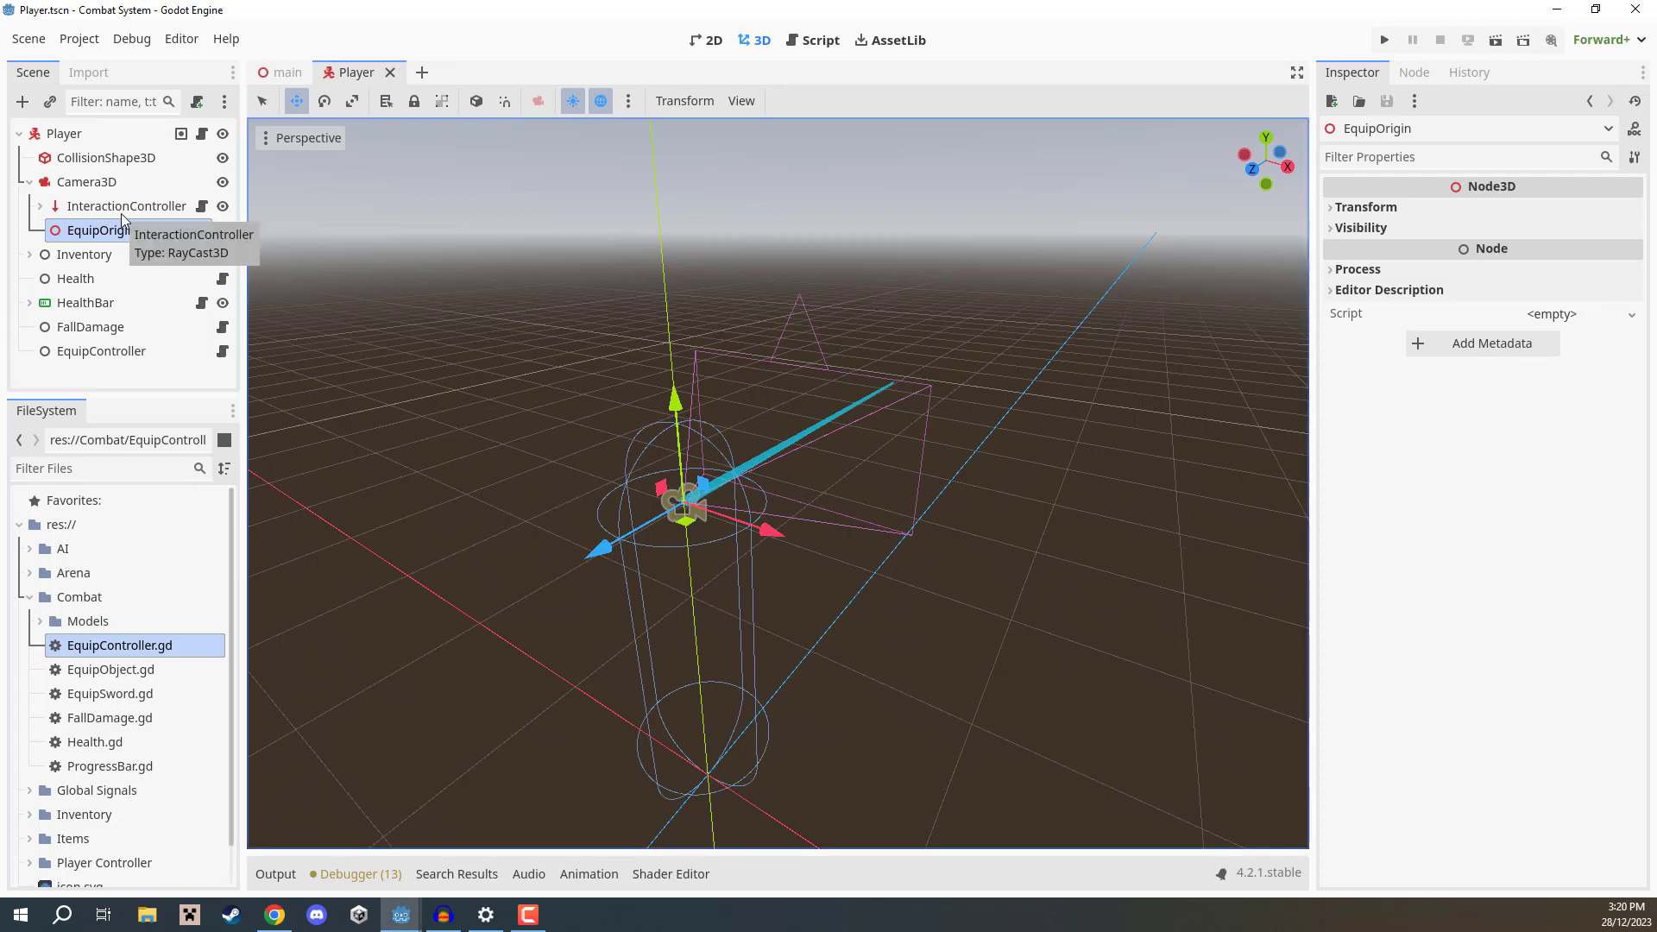
Add a Node3D child to EquipOrigin and rename it EquipObject_Sword.
click(80, 233)
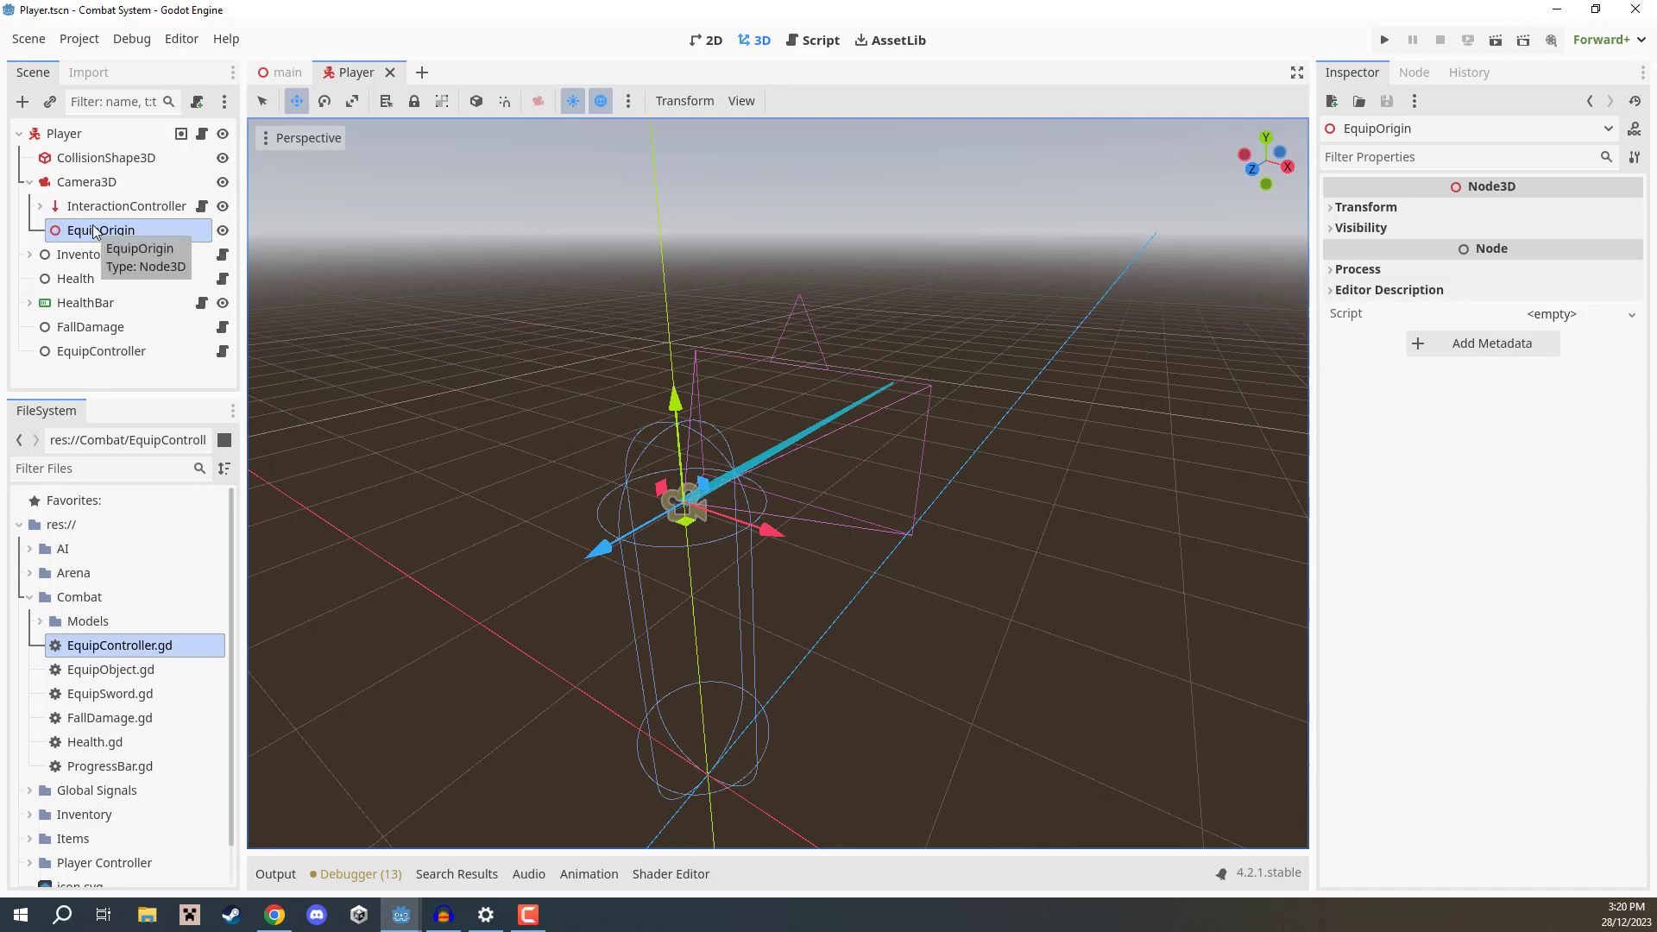
right_click(91, 231)
click(144, 244)
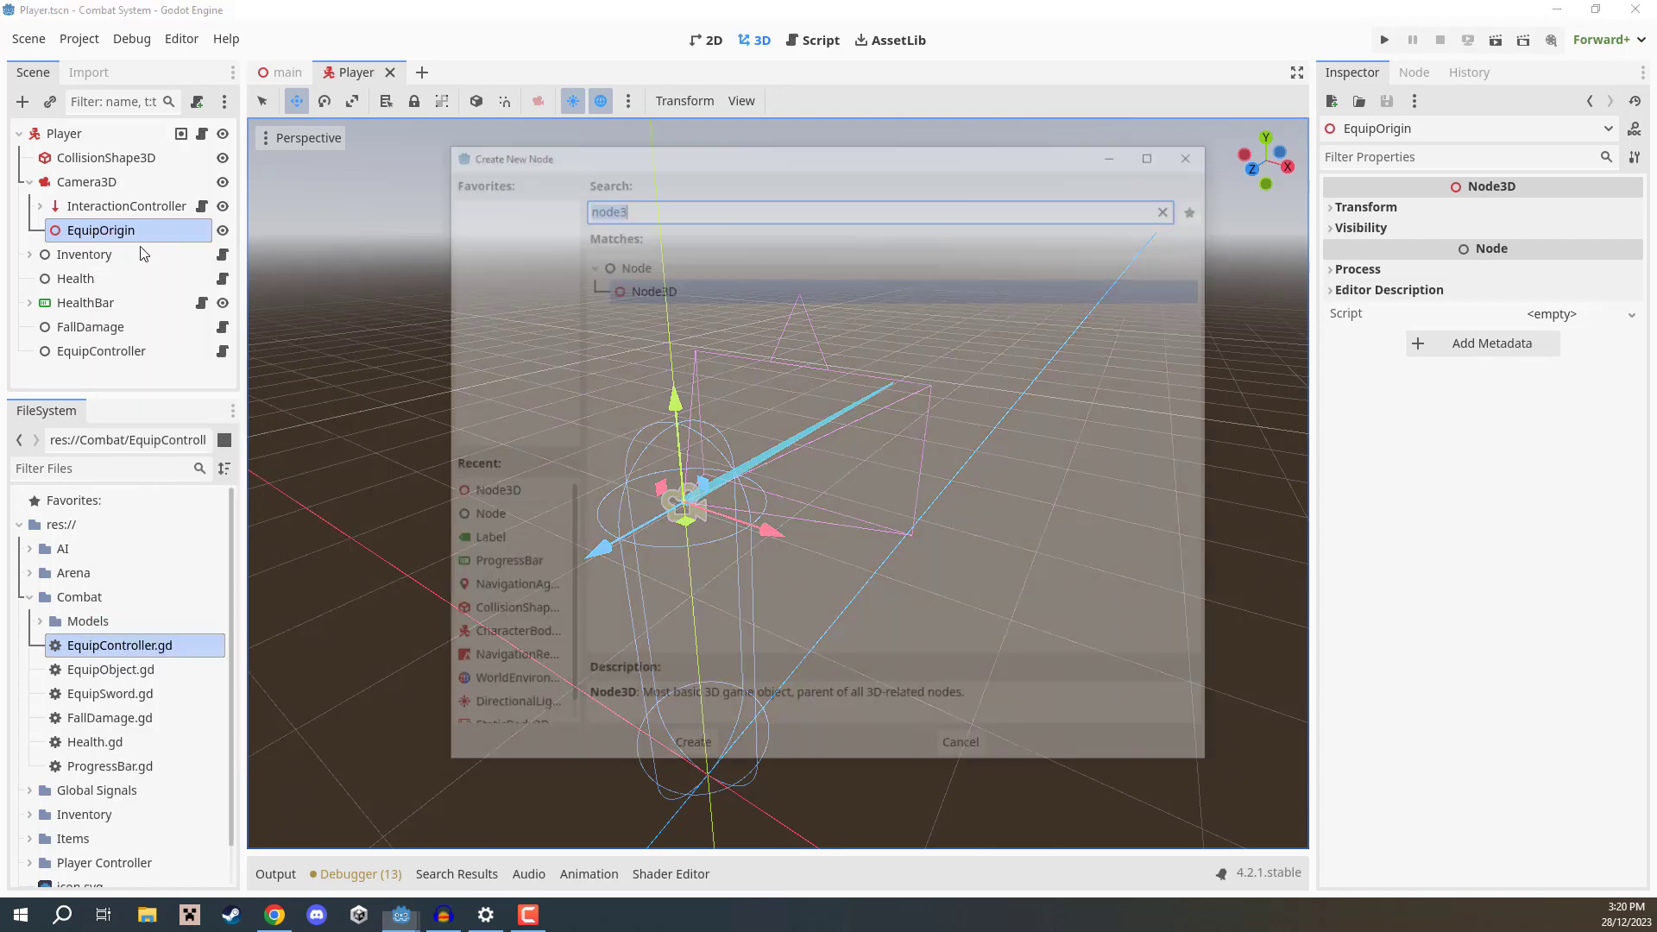
key(Return)
double_click(117, 259)
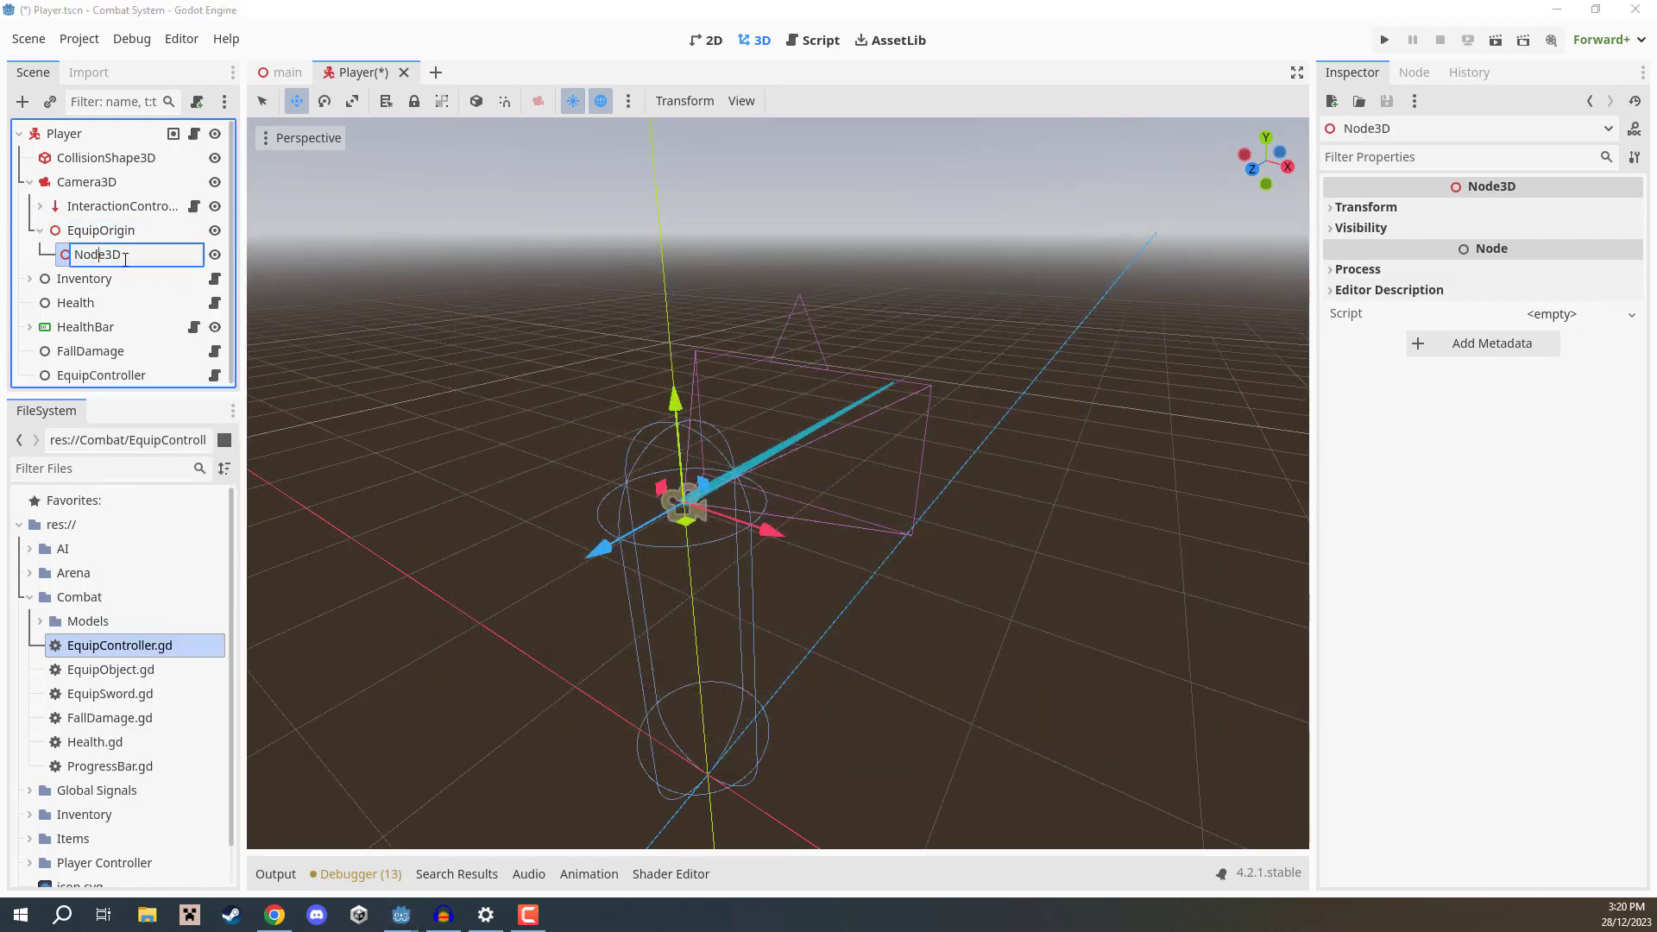
text(EquipObject_Sword)
key(Return)
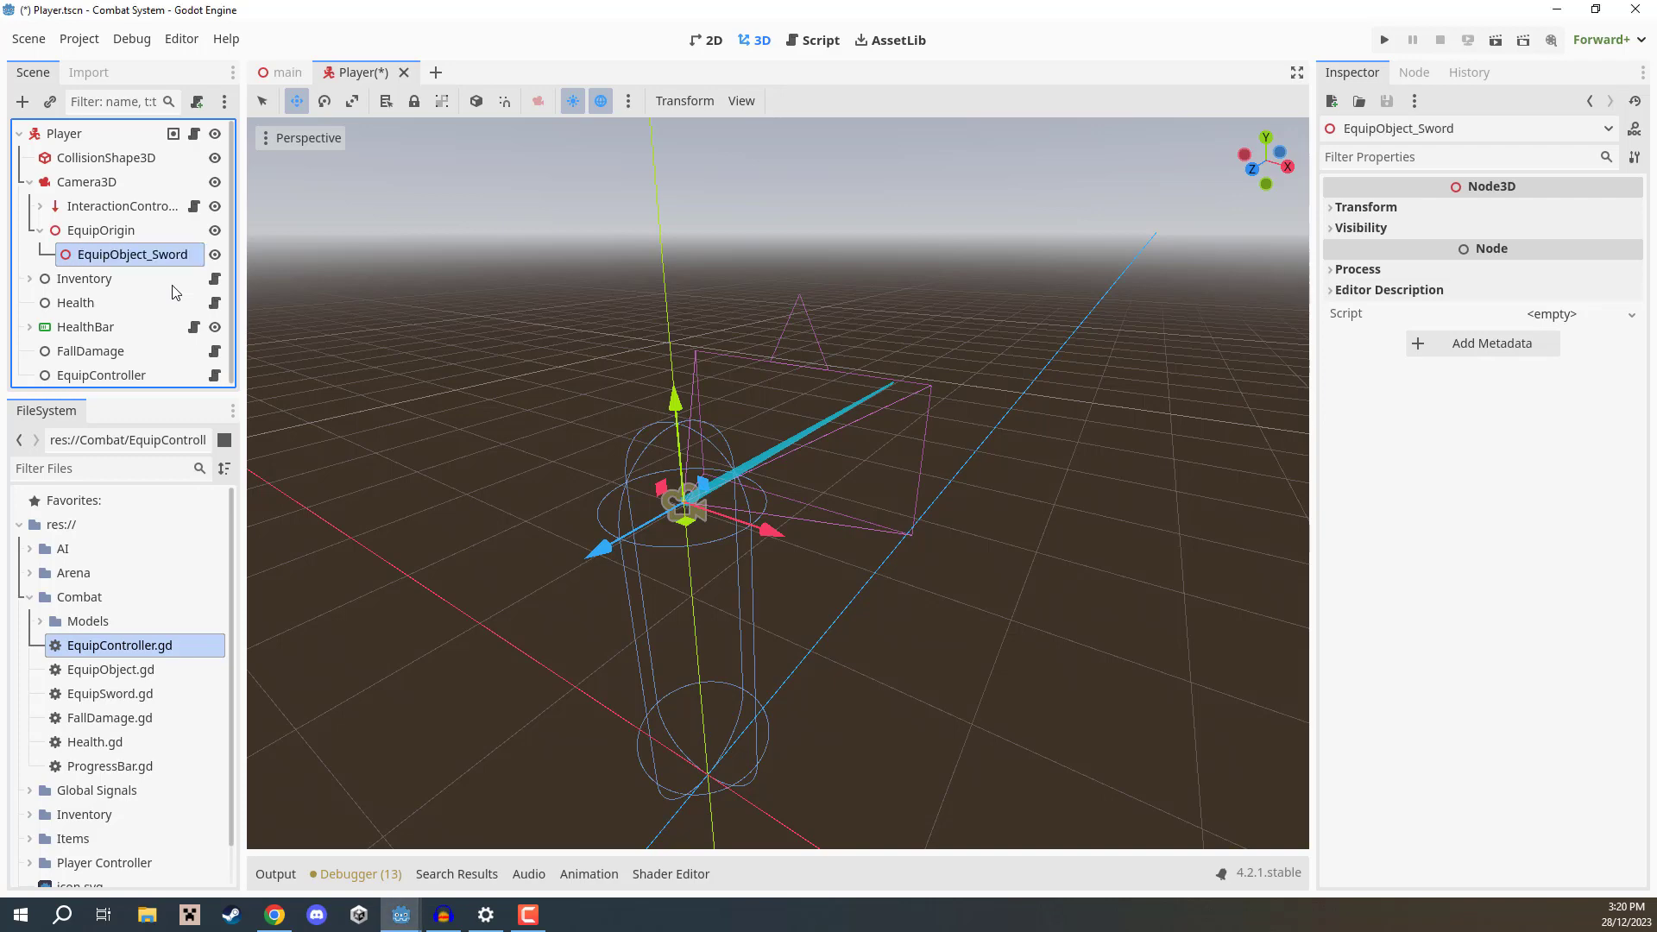
Add a Node3D child to EquipObject_Sword and rename it Visual.
middle_drag(619, 359, 751, 362)
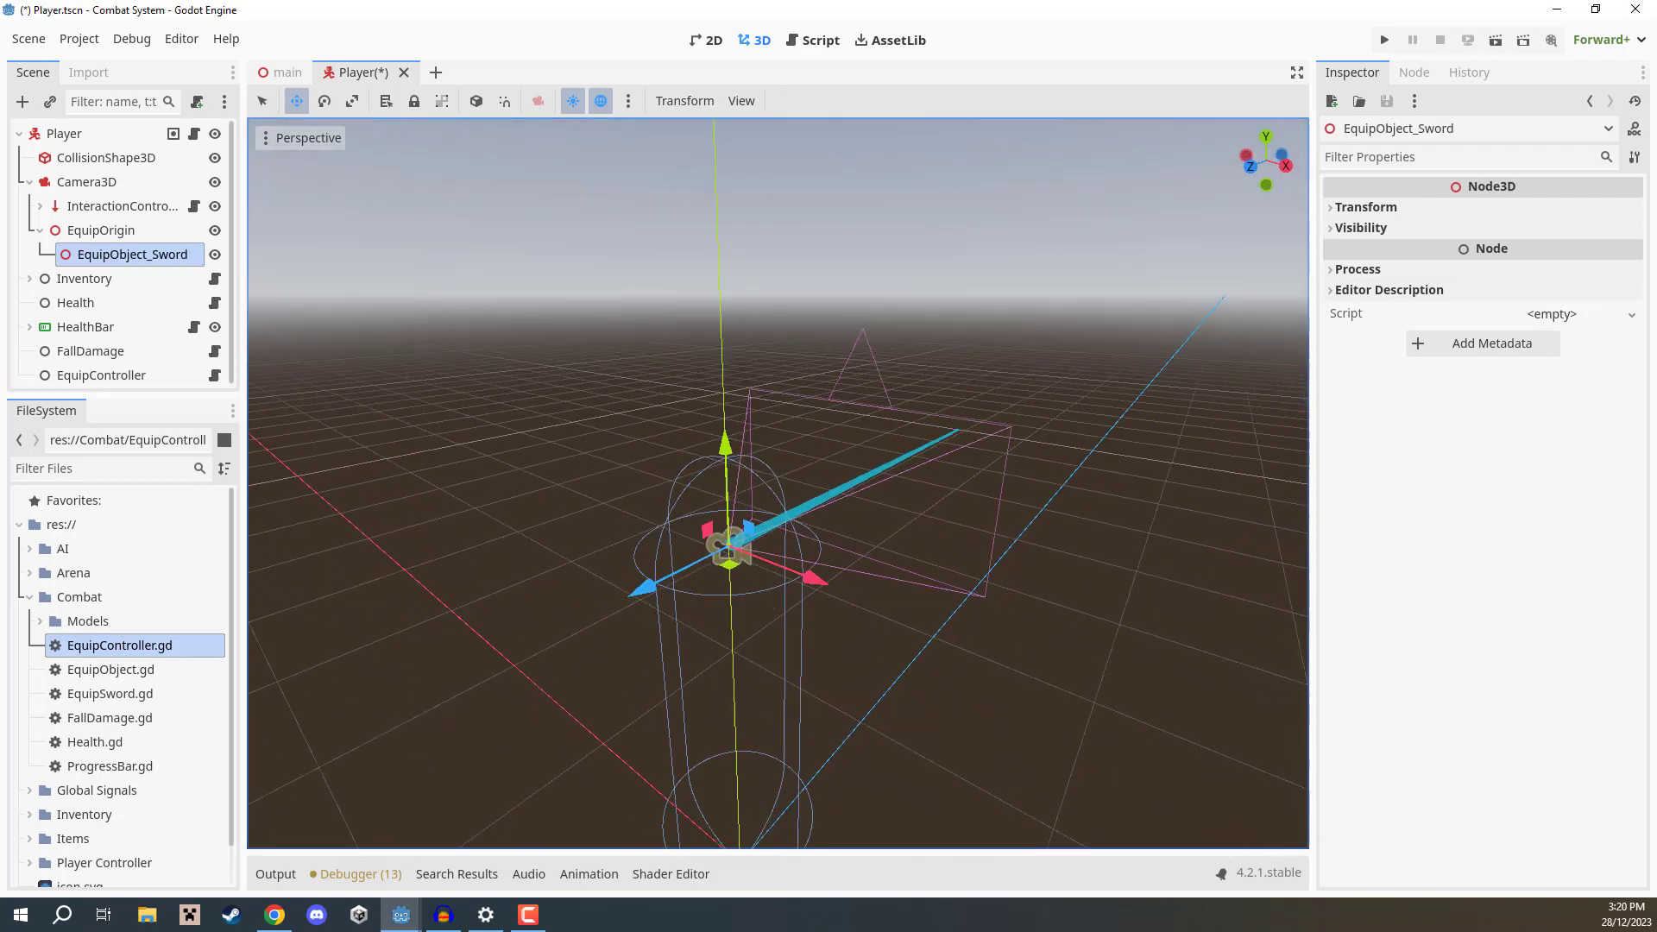
right_click(103, 259)
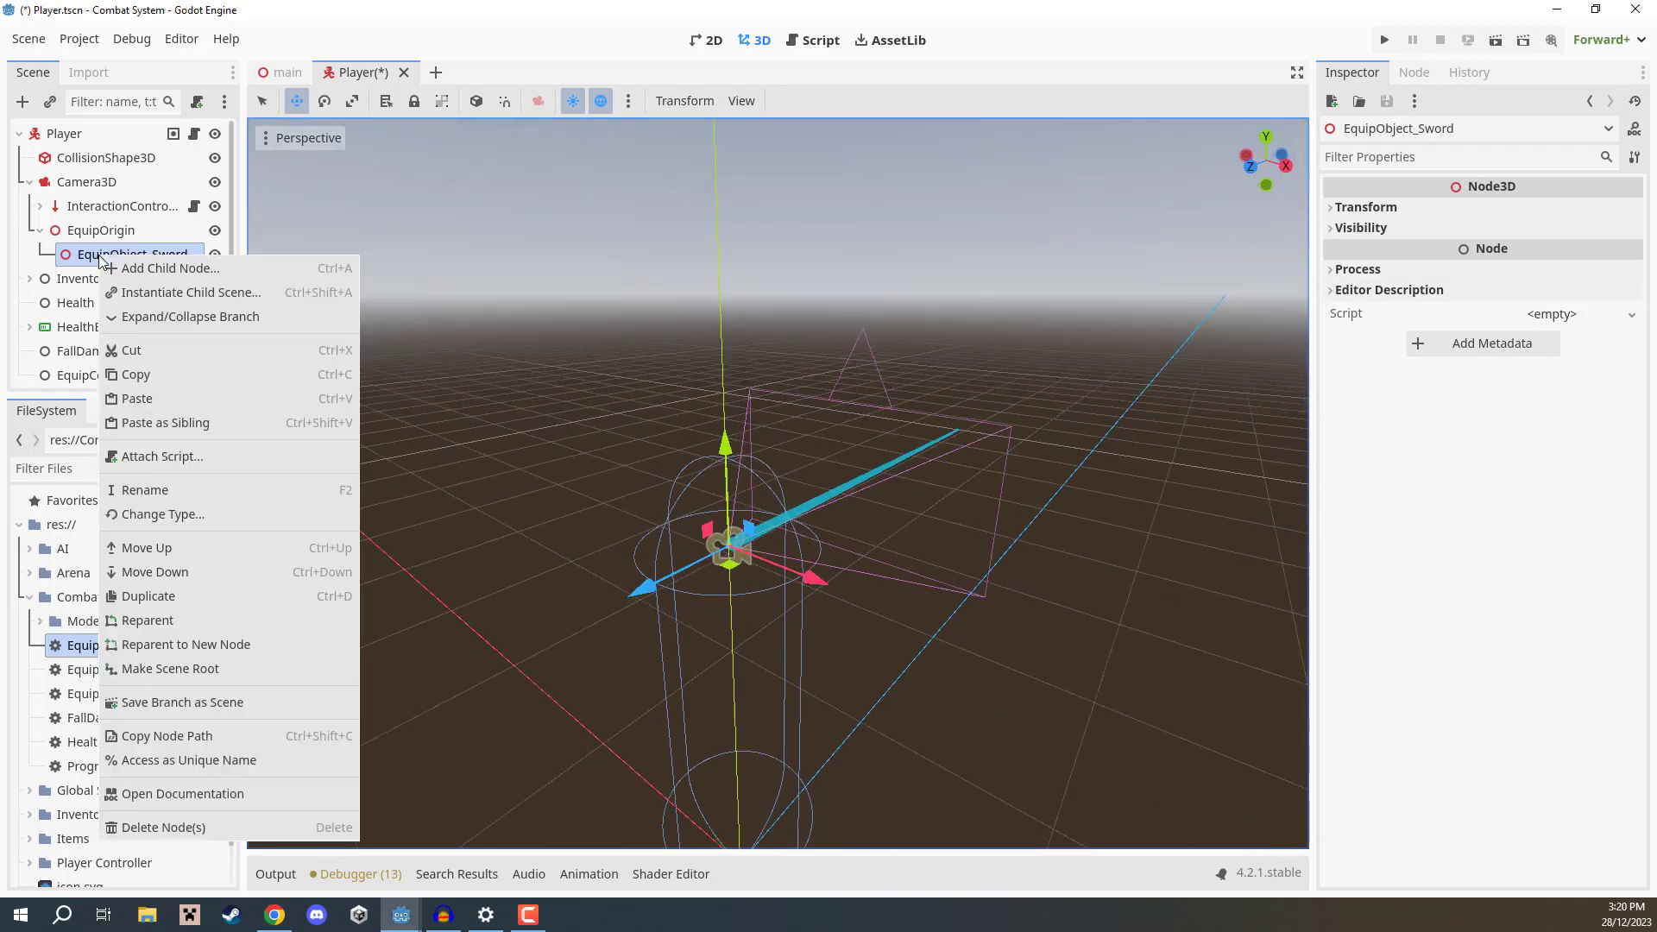
click(158, 277)
key(Return)
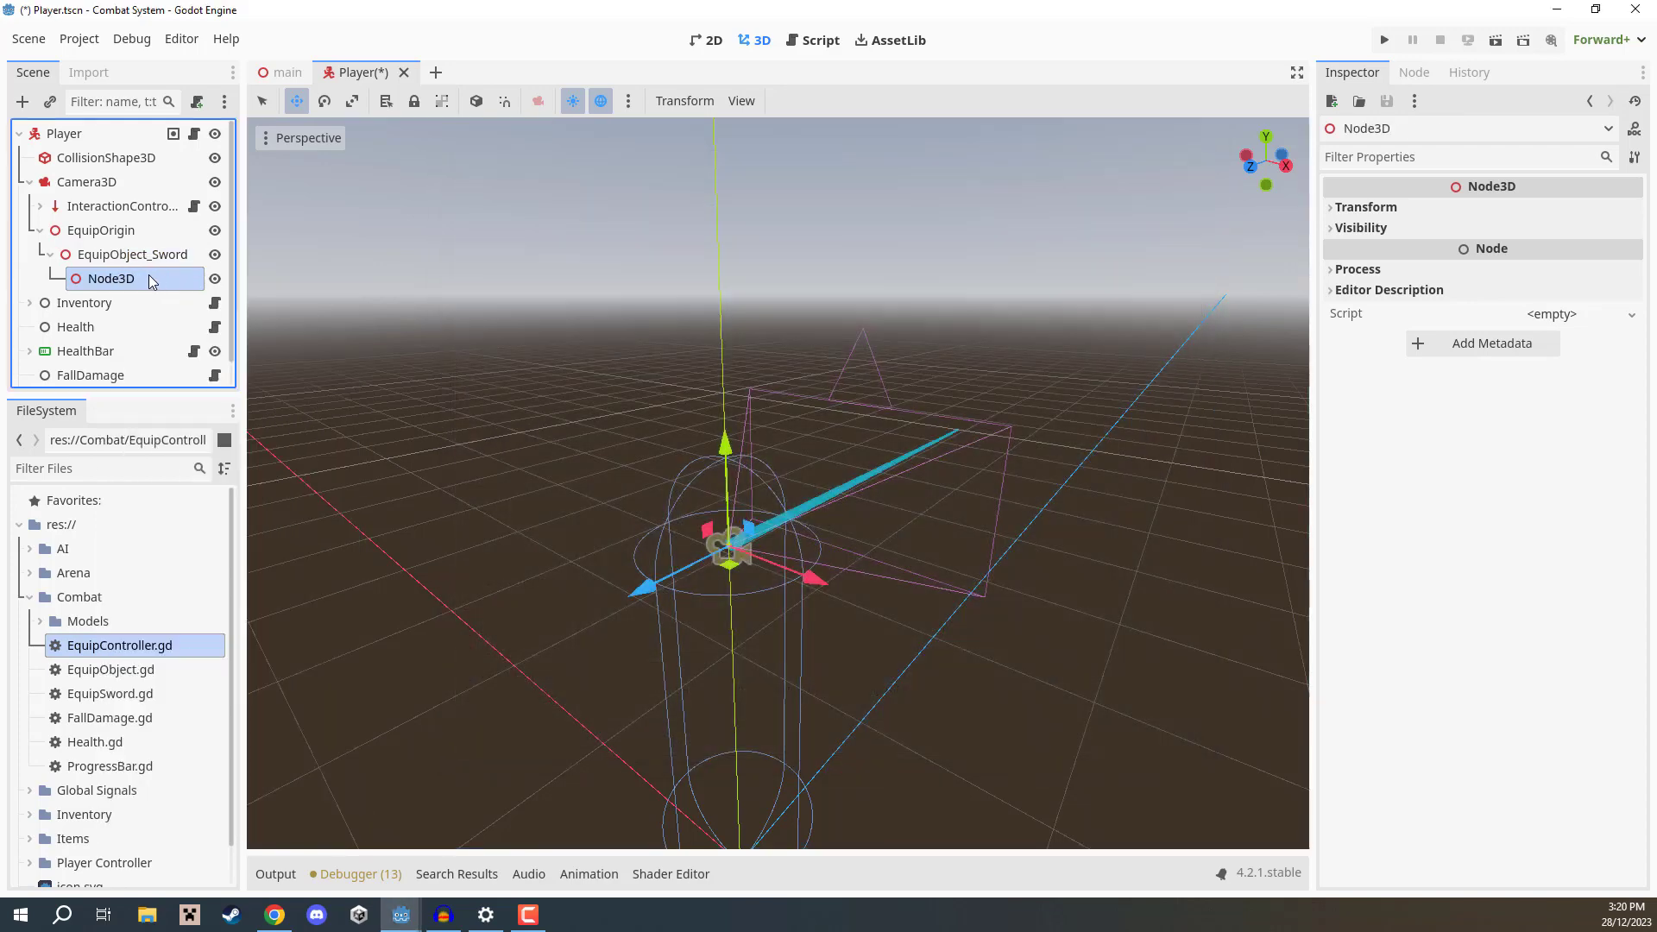
double_click(158, 277)
text(Visual)
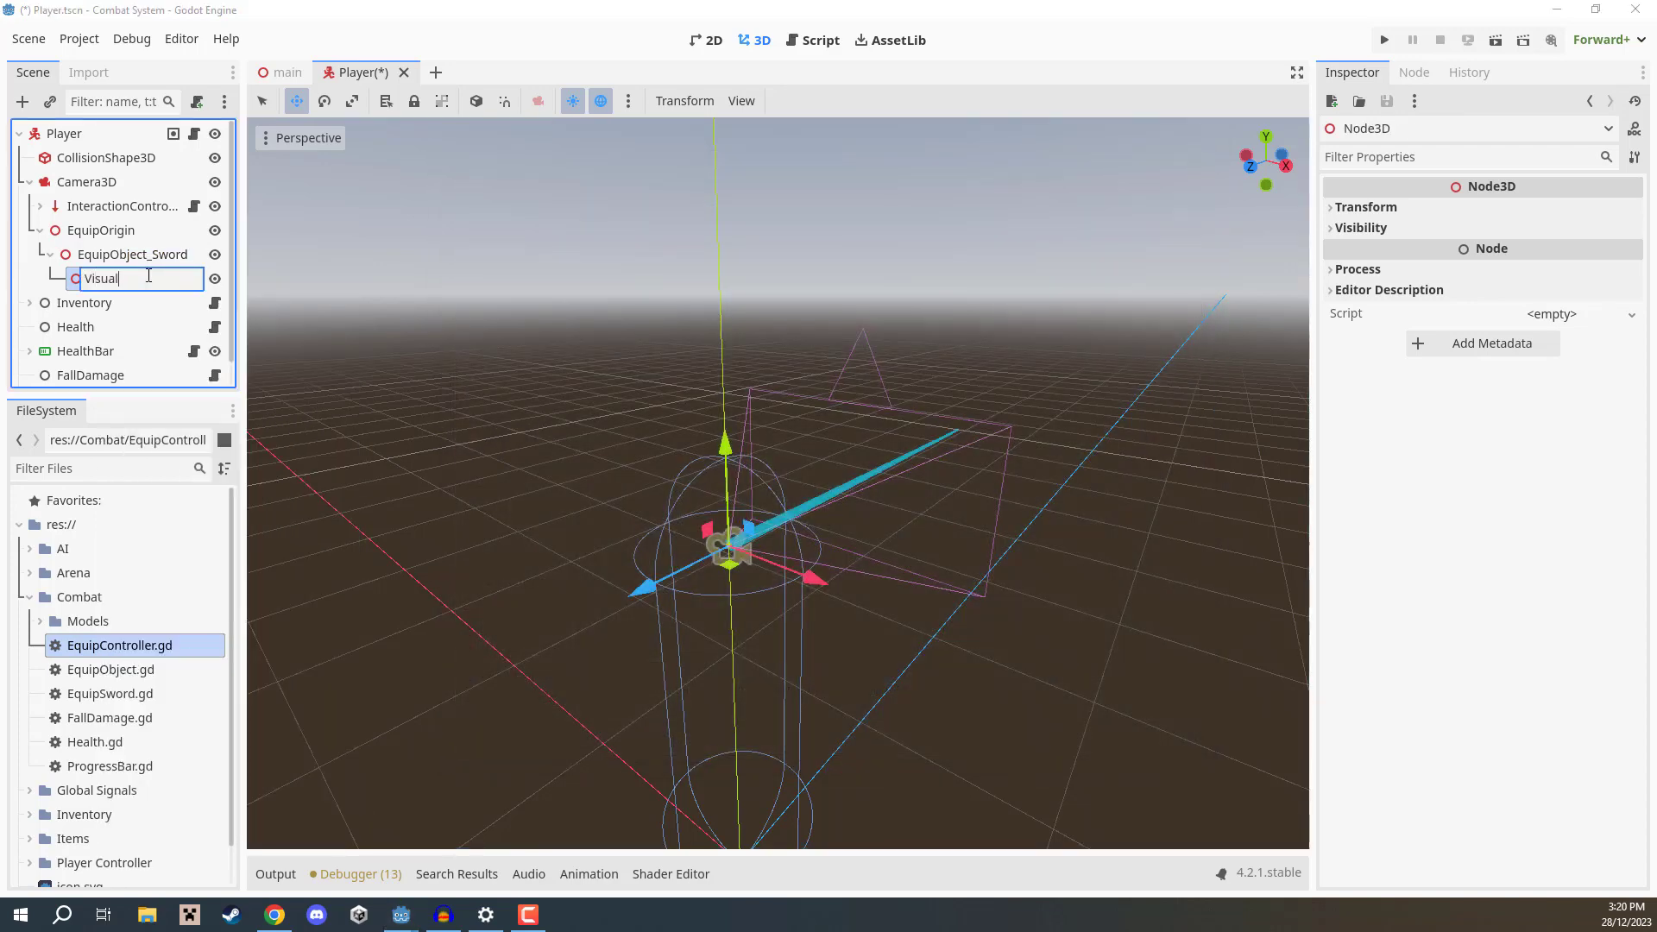
key(Return)
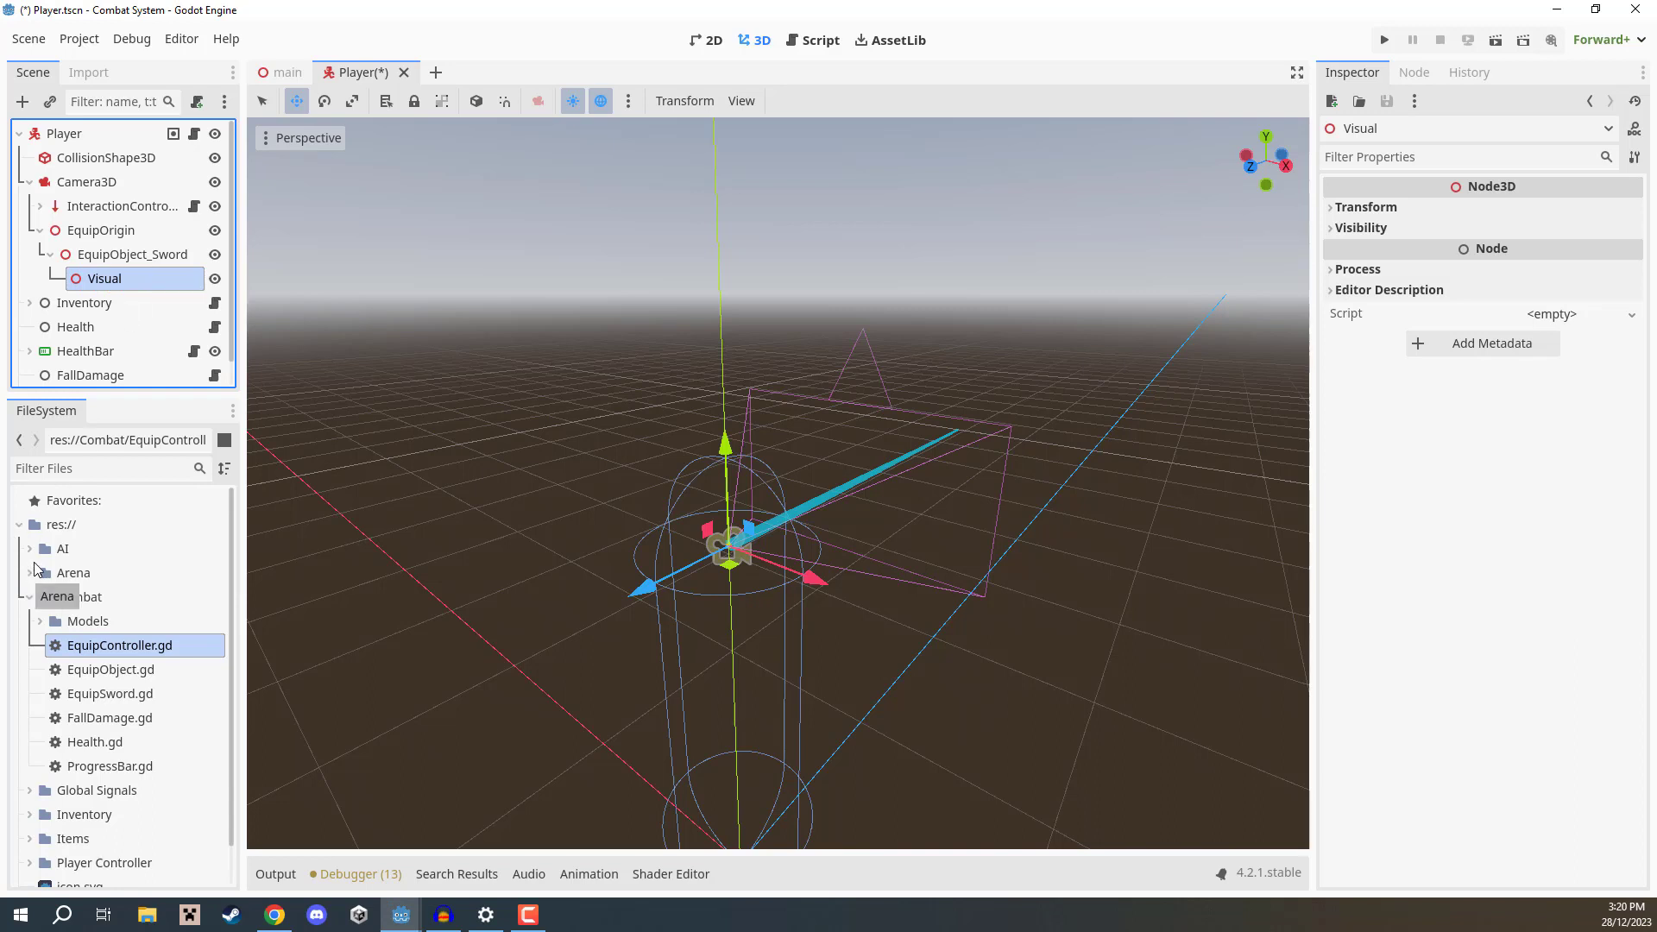
Place the Short Sword.obj model from Combat/Models/Sword in the scene and make it a child of the Visual node.
click(40, 621)
click(52, 646)
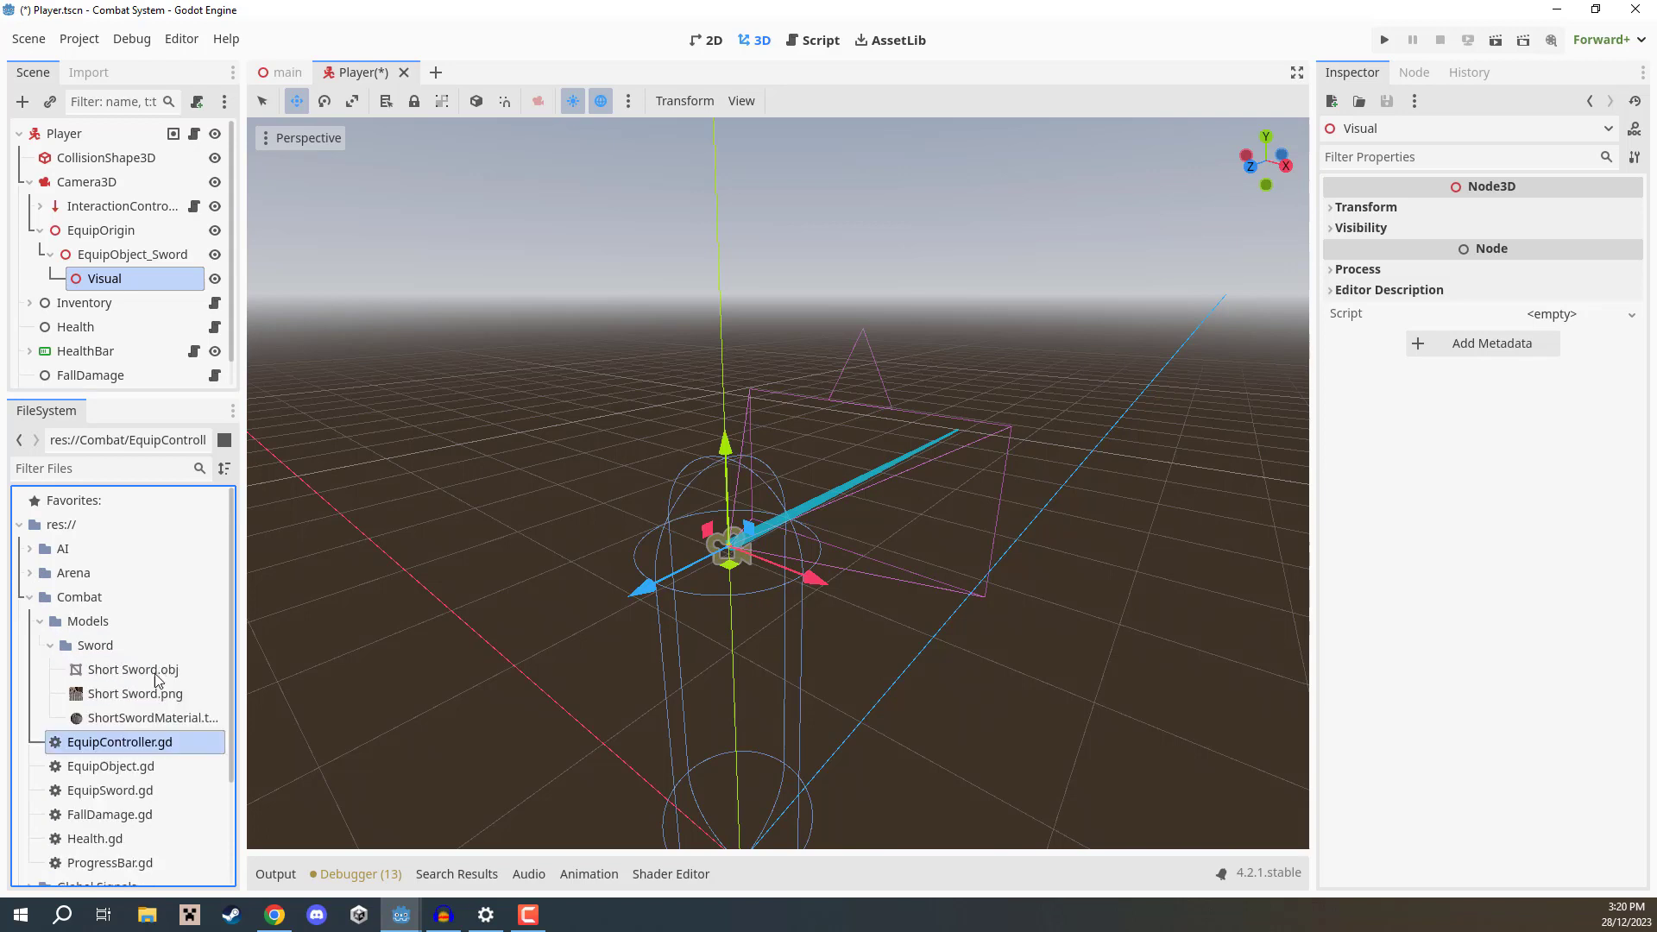
drag(125, 671, 889, 602)
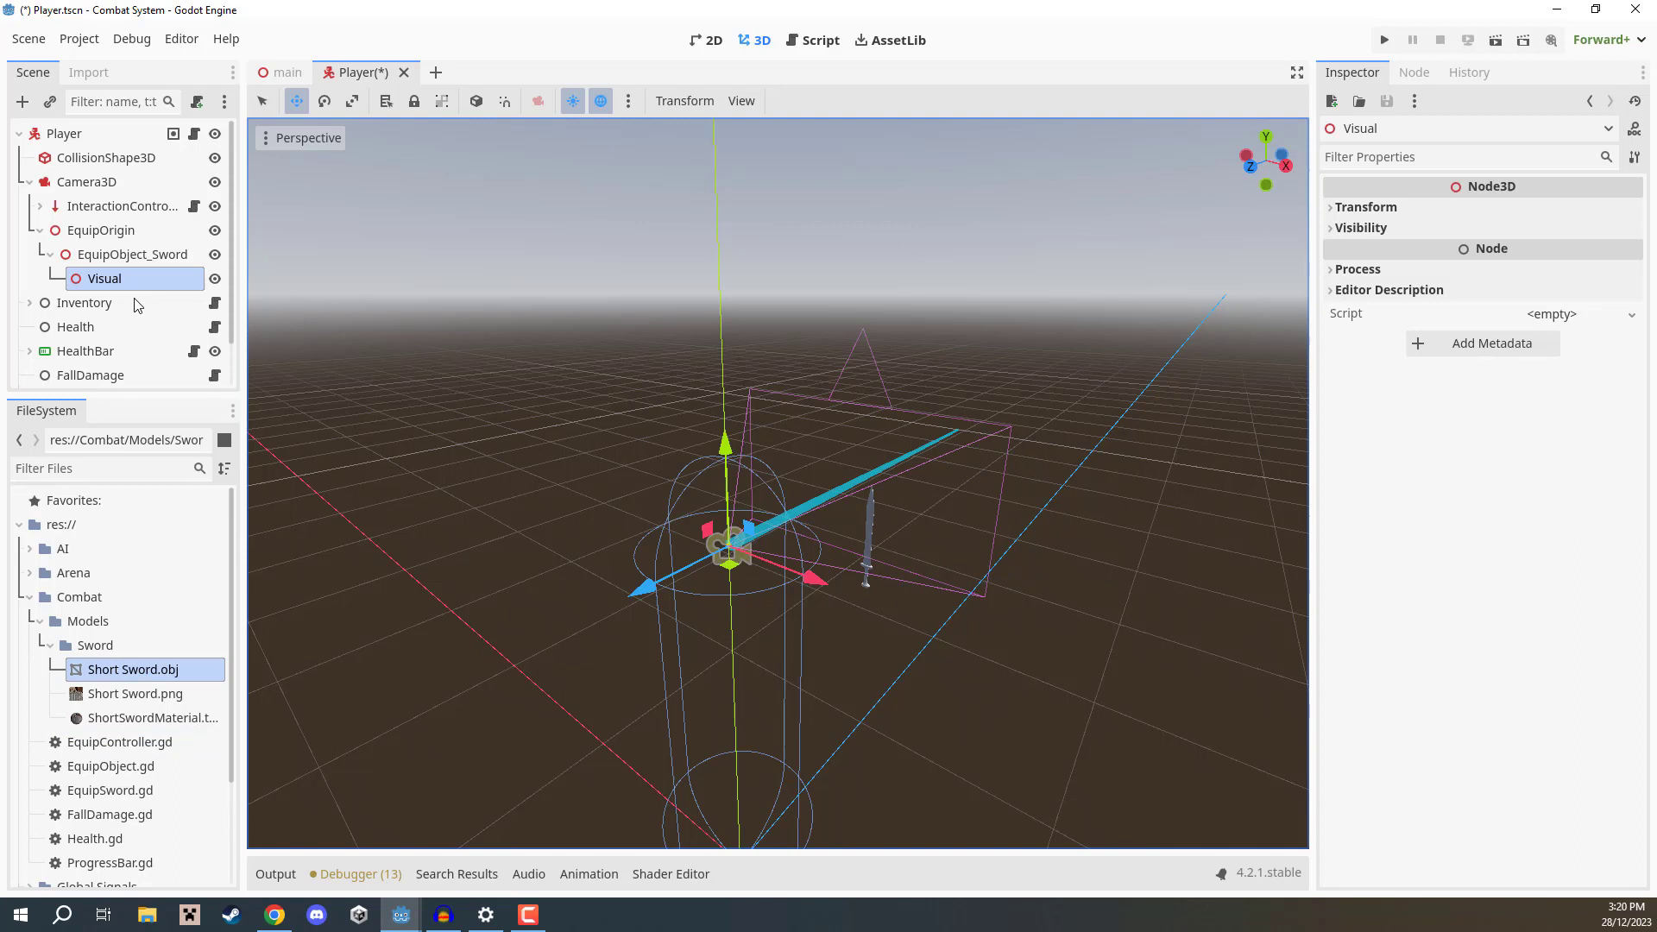
scroll(130, 285, down, 2)
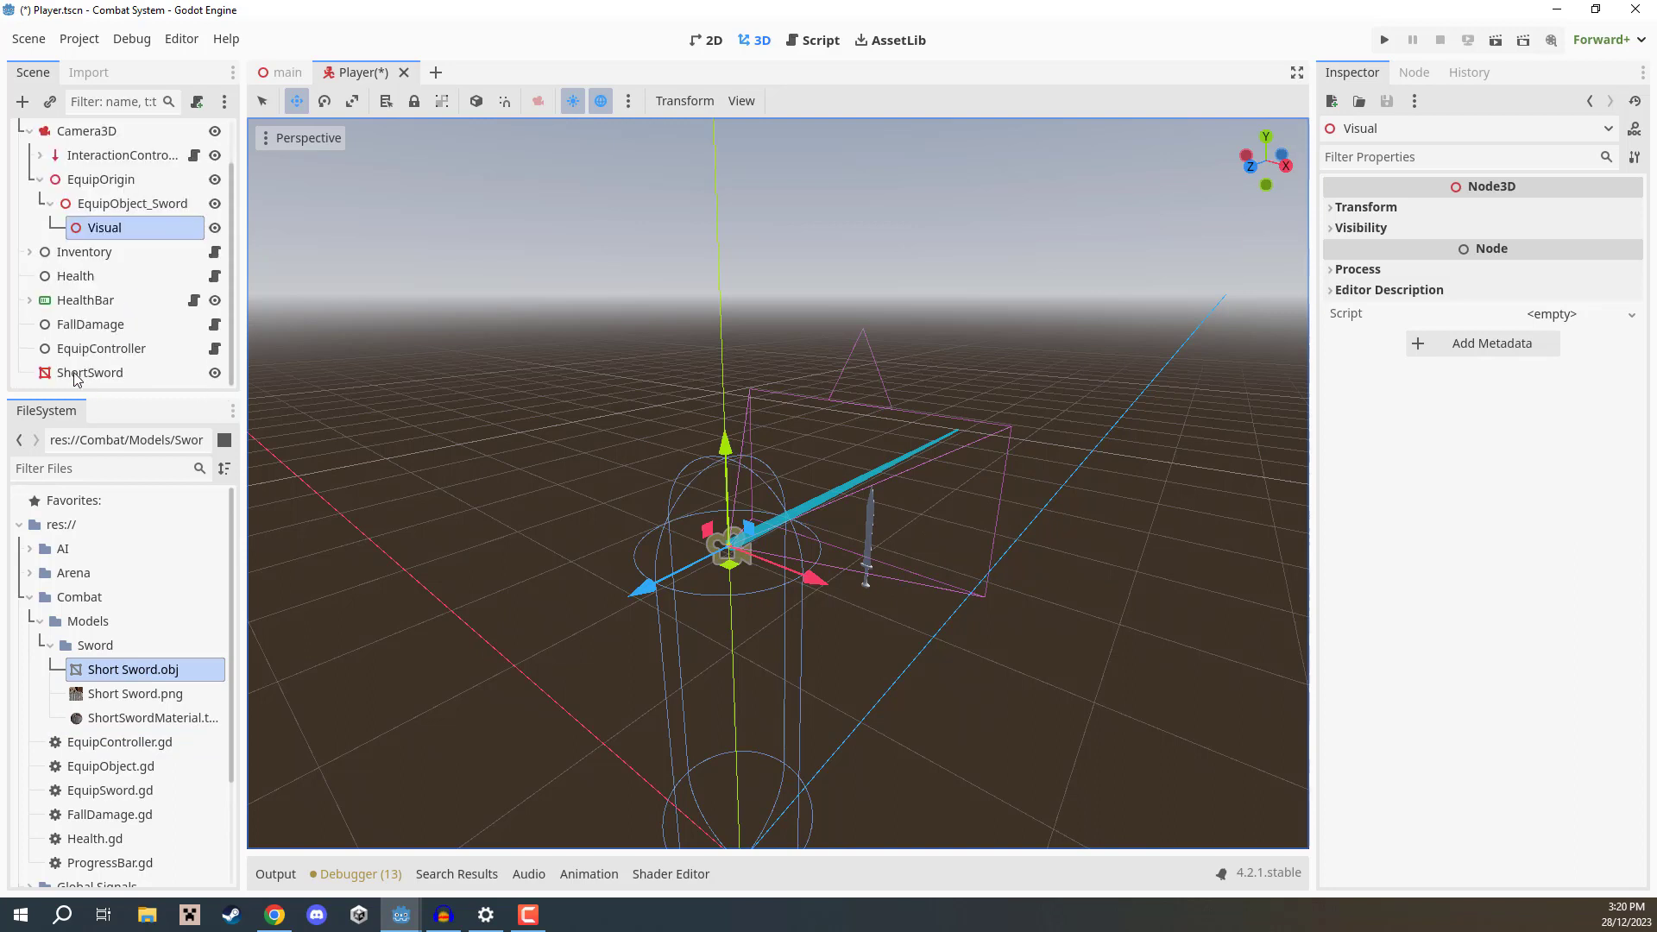
drag(79, 372, 92, 239)
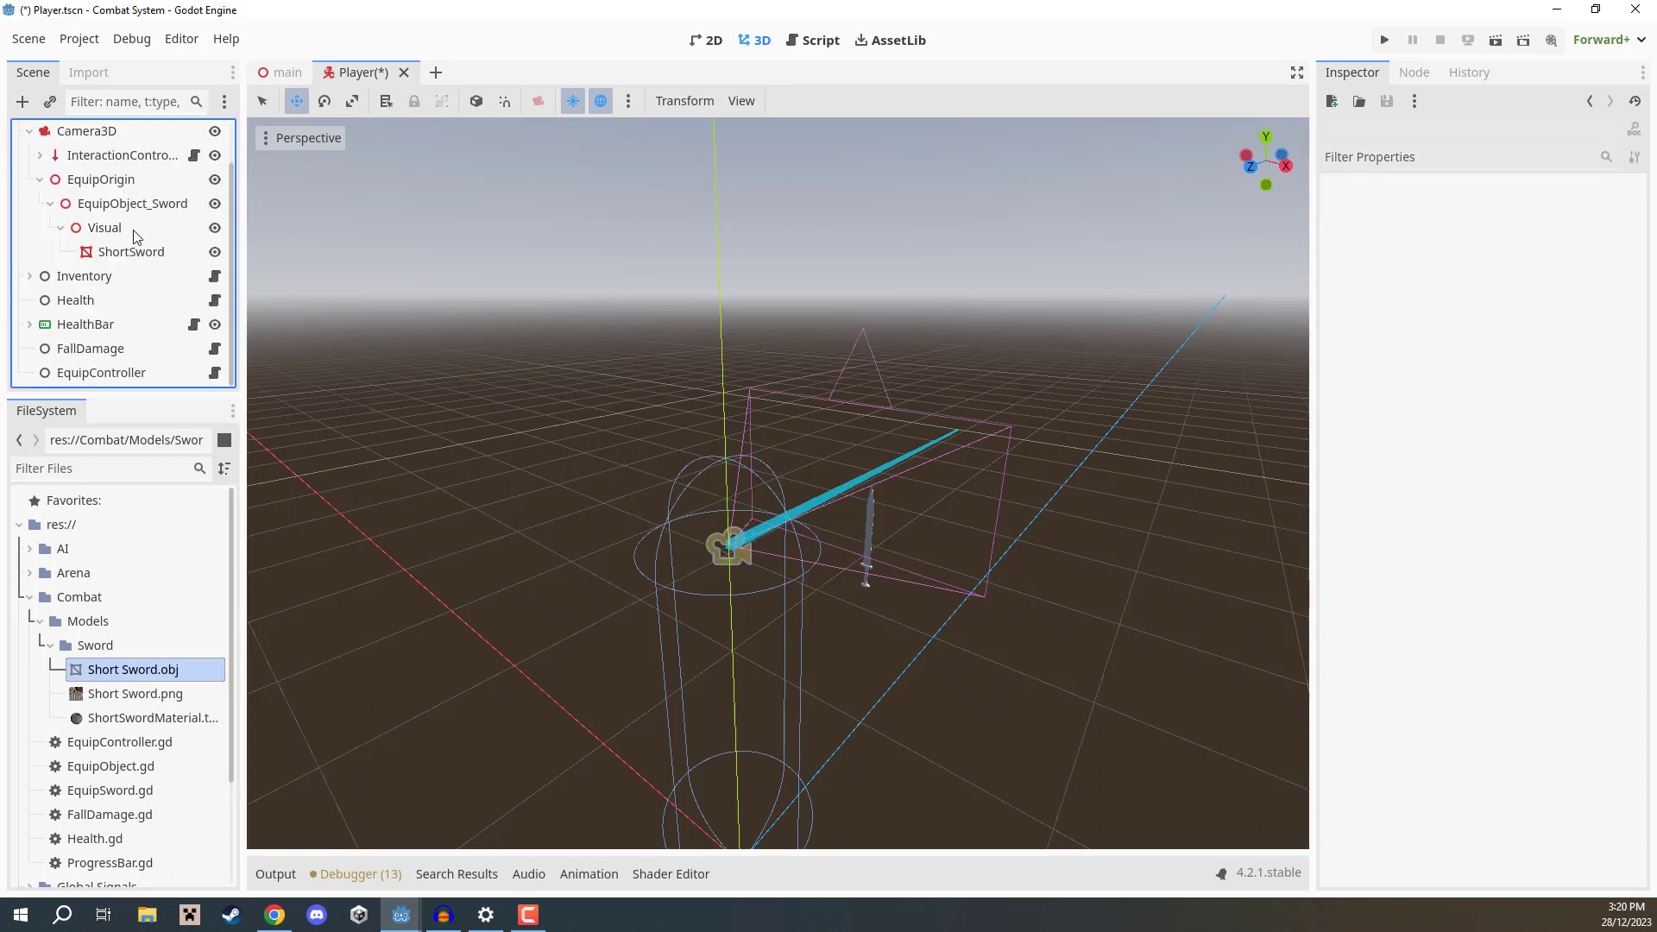
Set the ShortSword node's position to 0, 0, 0.
click(121, 252)
click(1388, 526)
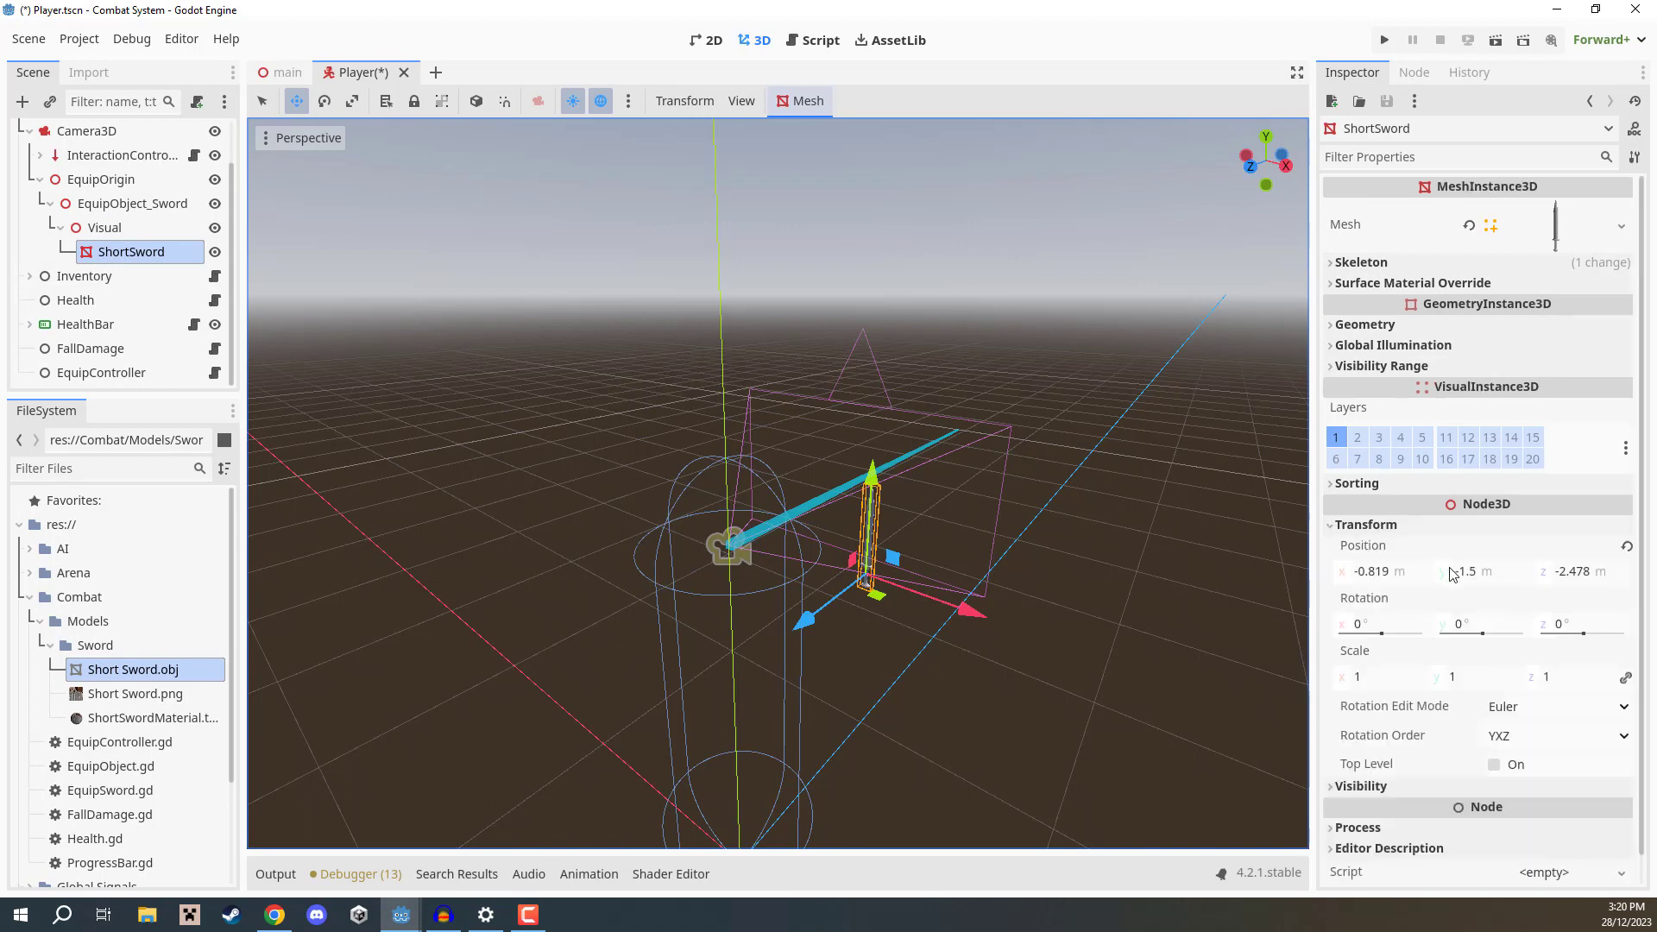
click(1385, 572)
text(0)
click(1515, 574)
text(0)
key(Tab)
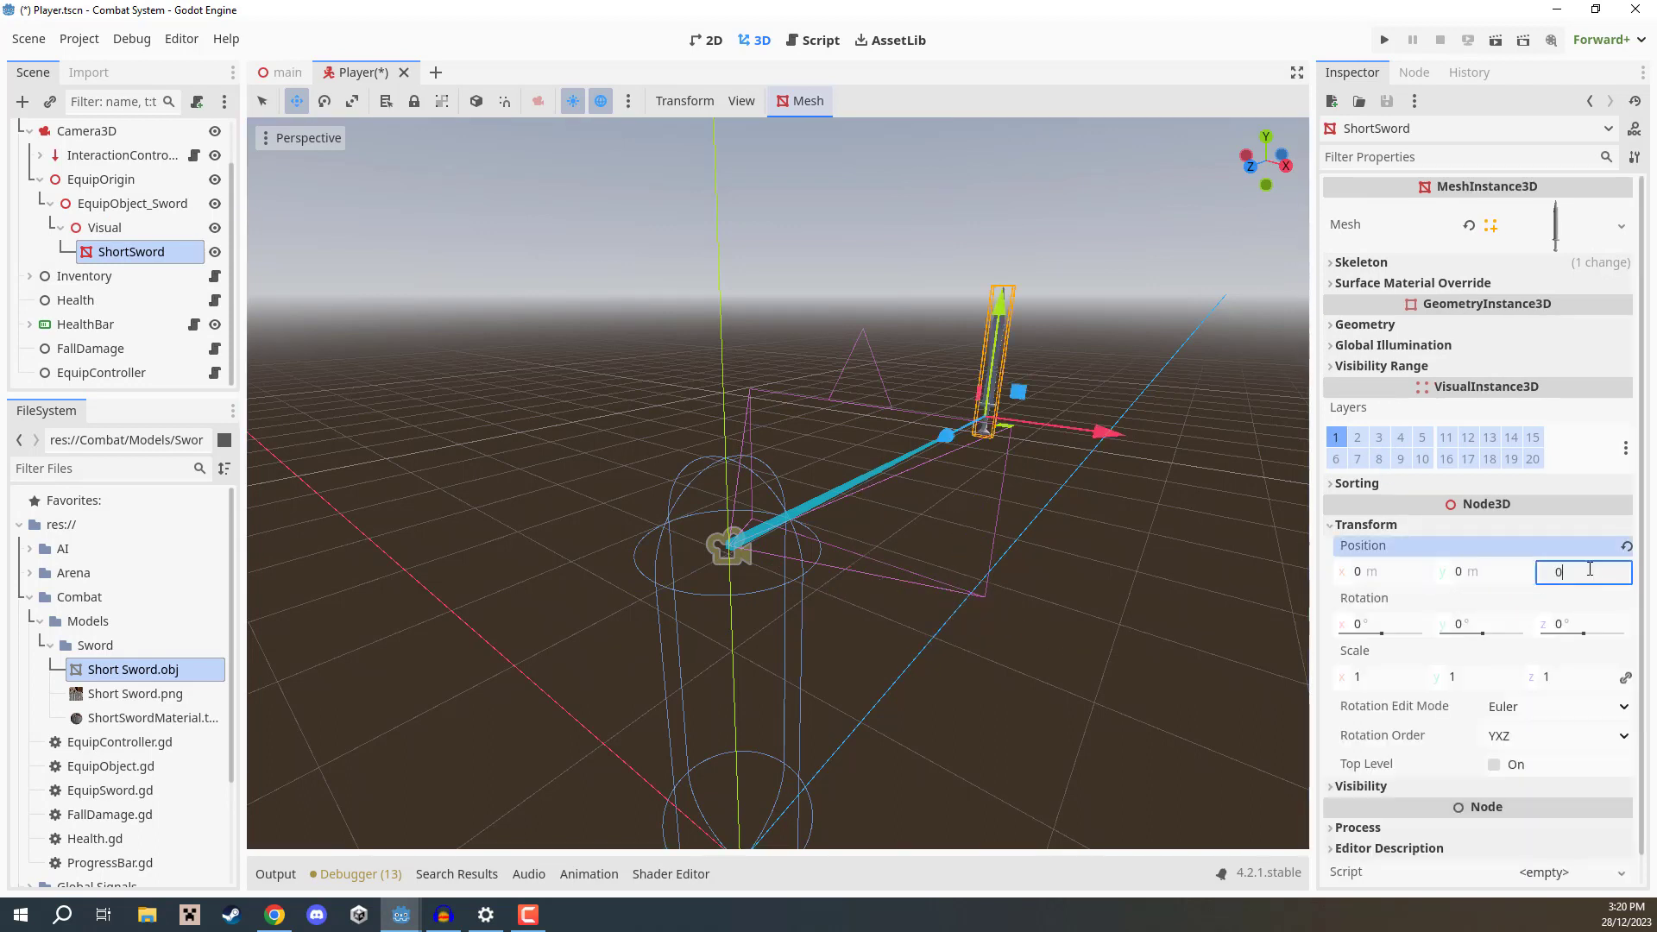
text(0)
key(Return)
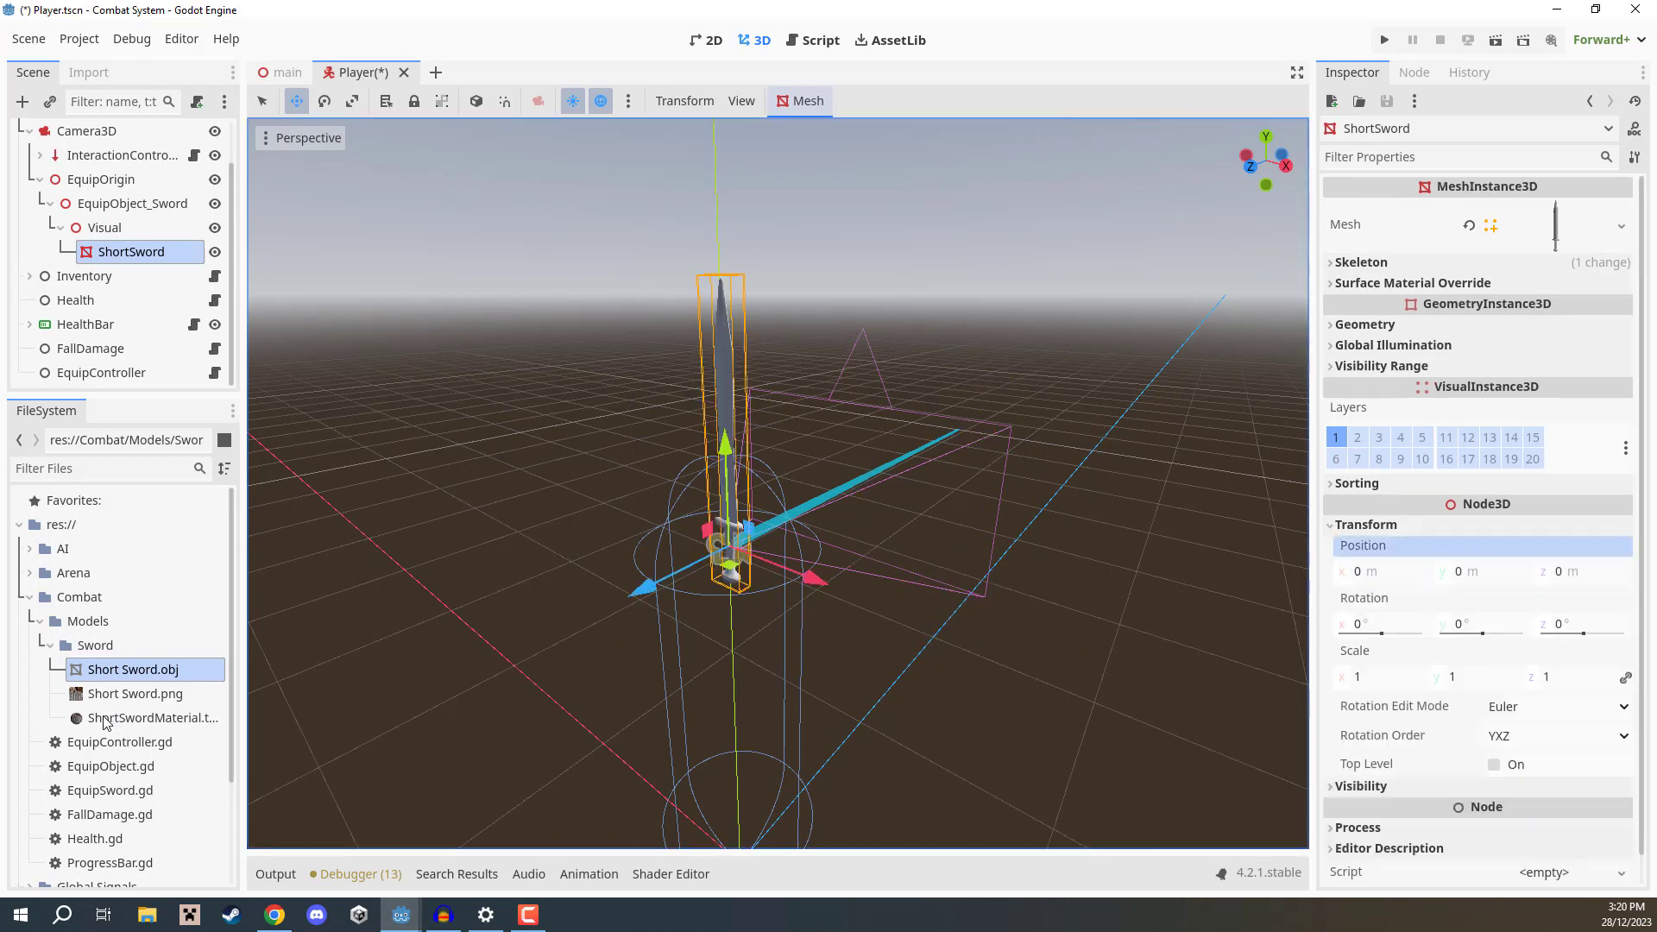
Apply the ShortSwordMaterial resource from the Sword folder to the sword mesh.
drag(112, 718, 725, 361)
scroll(723, 354, up, 6)
middle_drag(723, 353, 553, 449)
scroll(698, 369, down, 6)
Move the Visual node so the sword sits in front of the camera, lowered and offset to its right side.
click(135, 229)
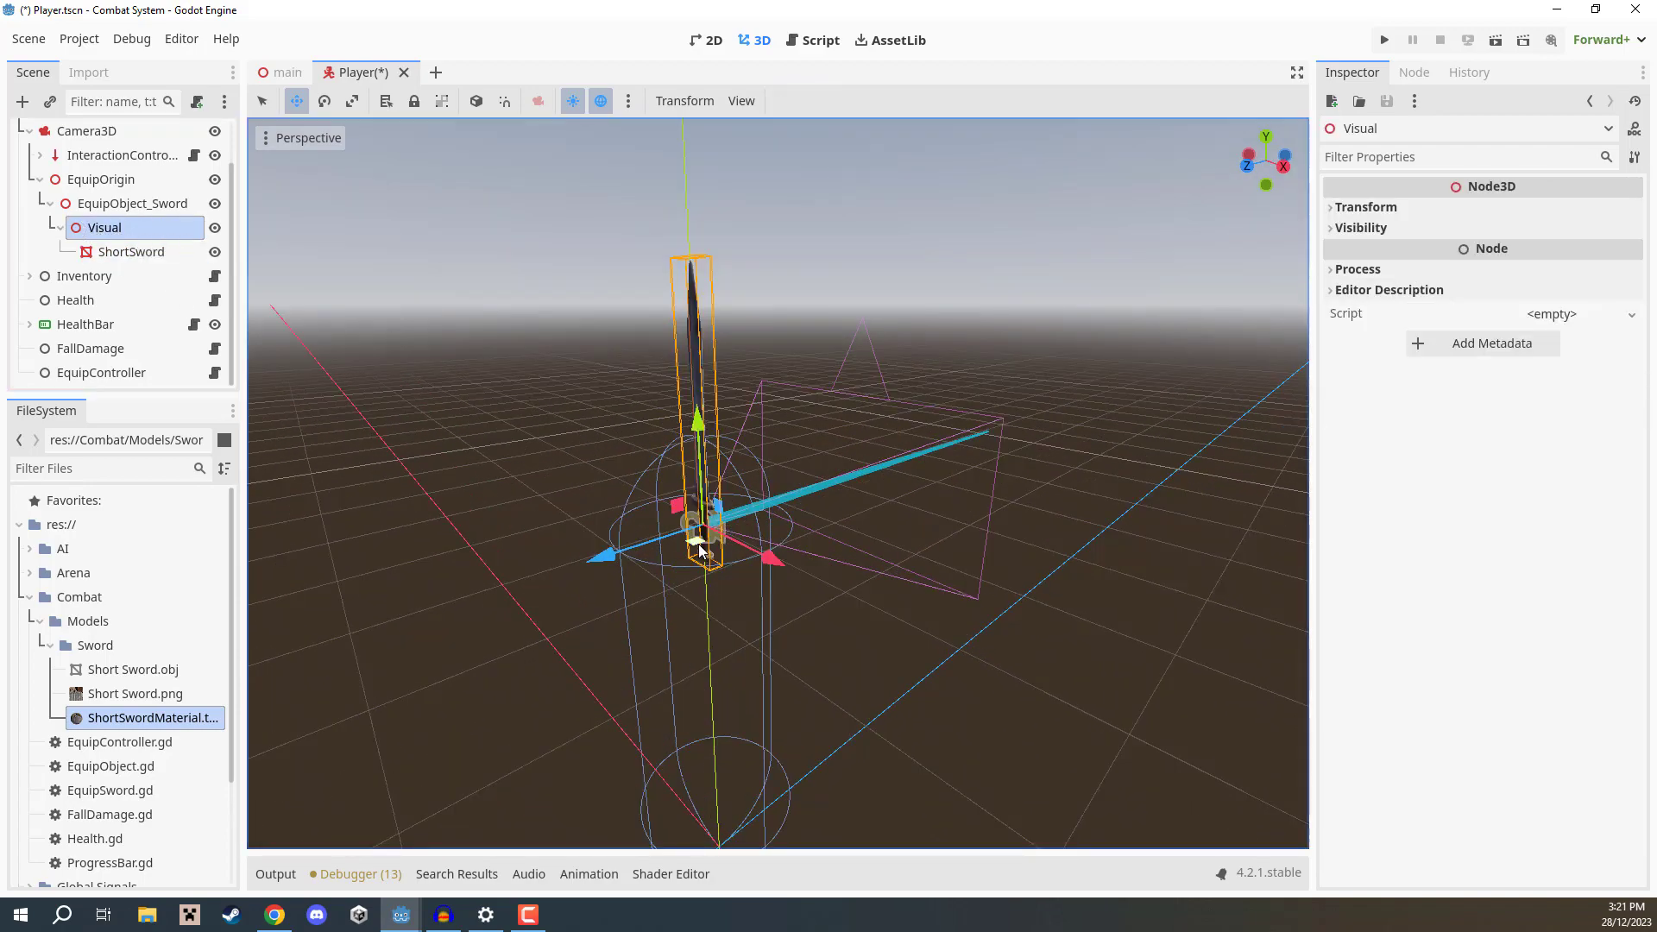
drag(697, 543, 866, 527)
mouse_move(865, 526)
middle_down()
mouse_move(1031, 621)
mouse_move(883, 517)
middle_up()
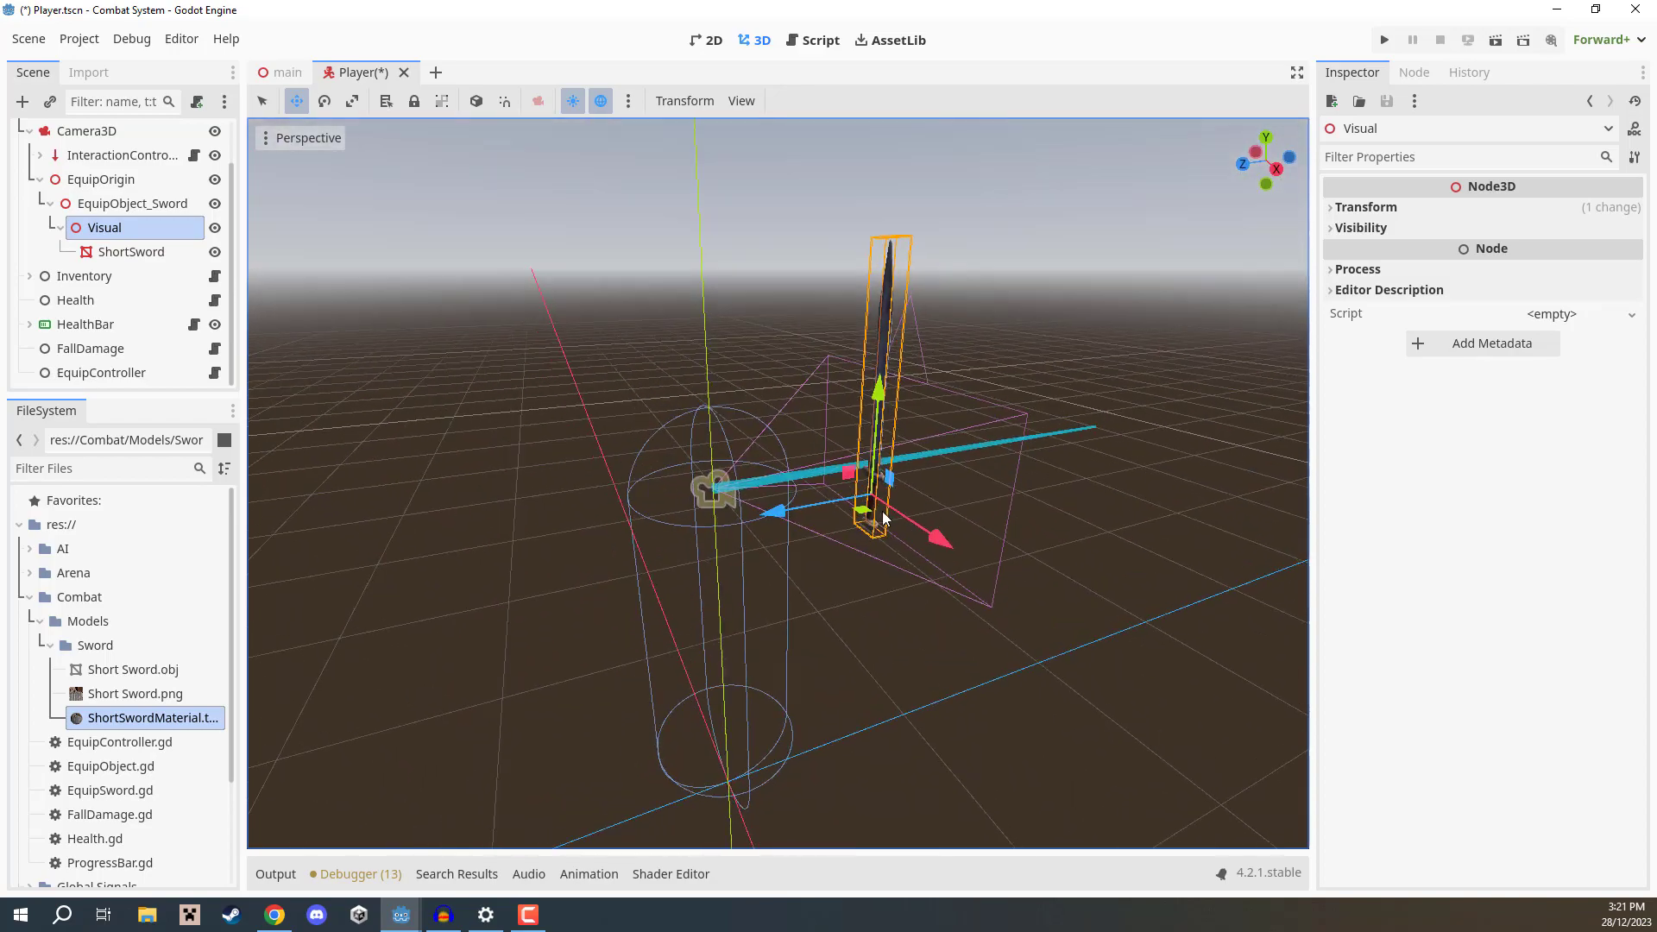
drag(875, 399, 871, 474)
right_drag(871, 474, 1044, 561)
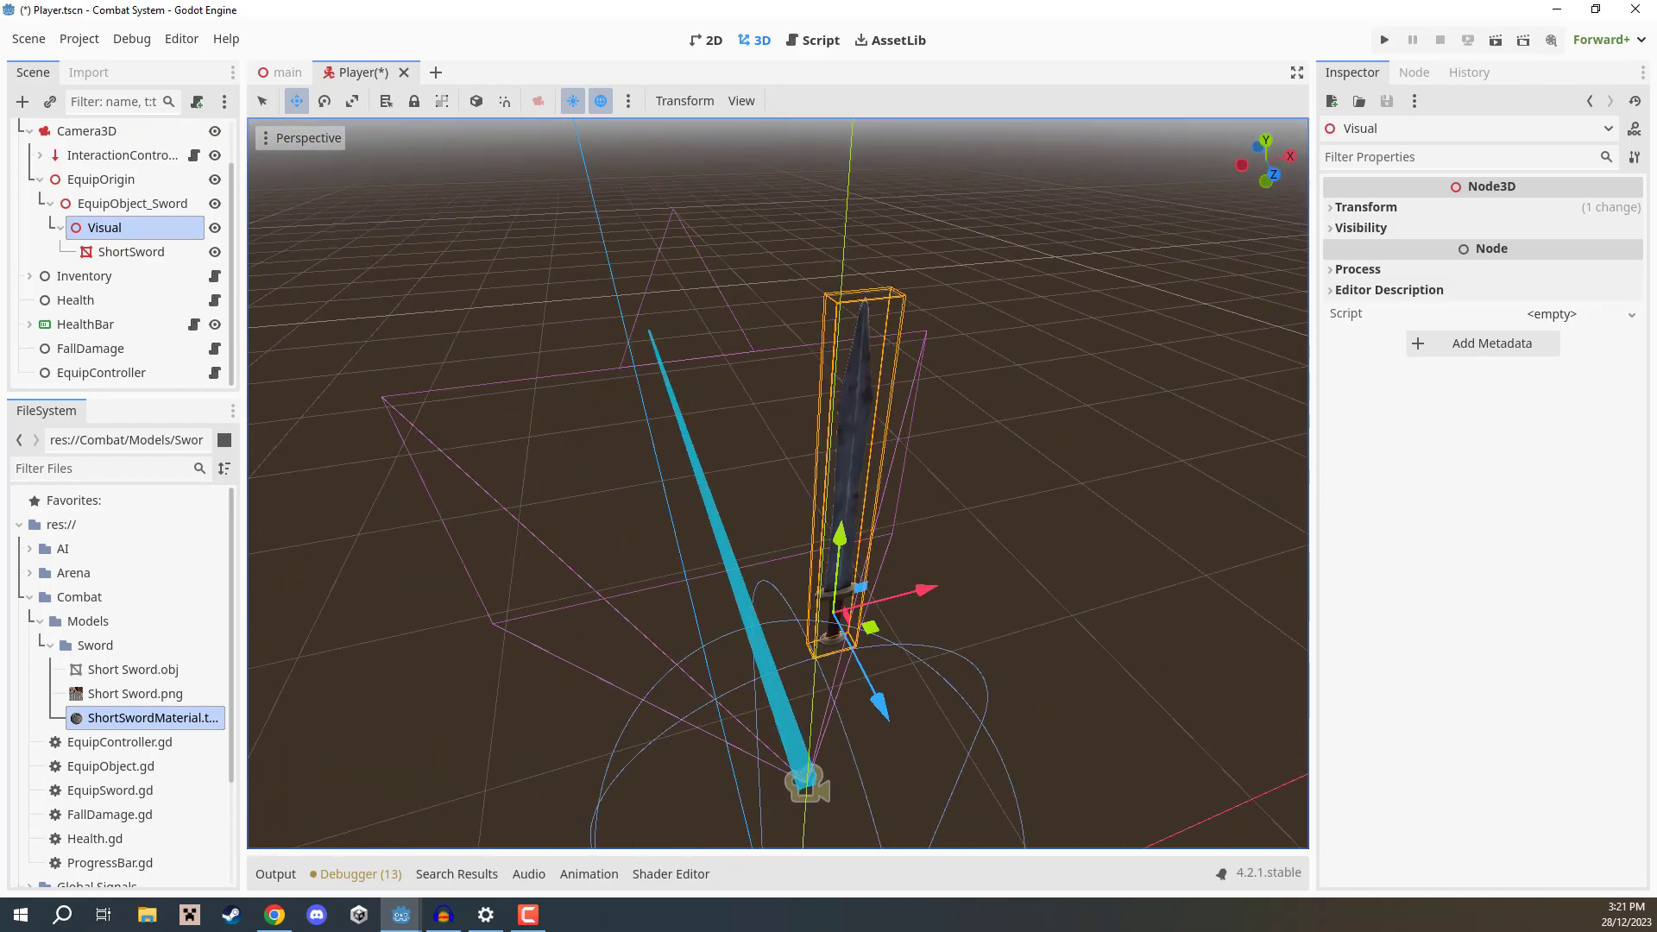
middle_drag(846, 561, 830, 592)
key(e)
drag(791, 611, 758, 578)
key(w)
drag(851, 555, 863, 549)
Run the project to check how the sword looks in the player's view, and stop it again.
click(1384, 40)
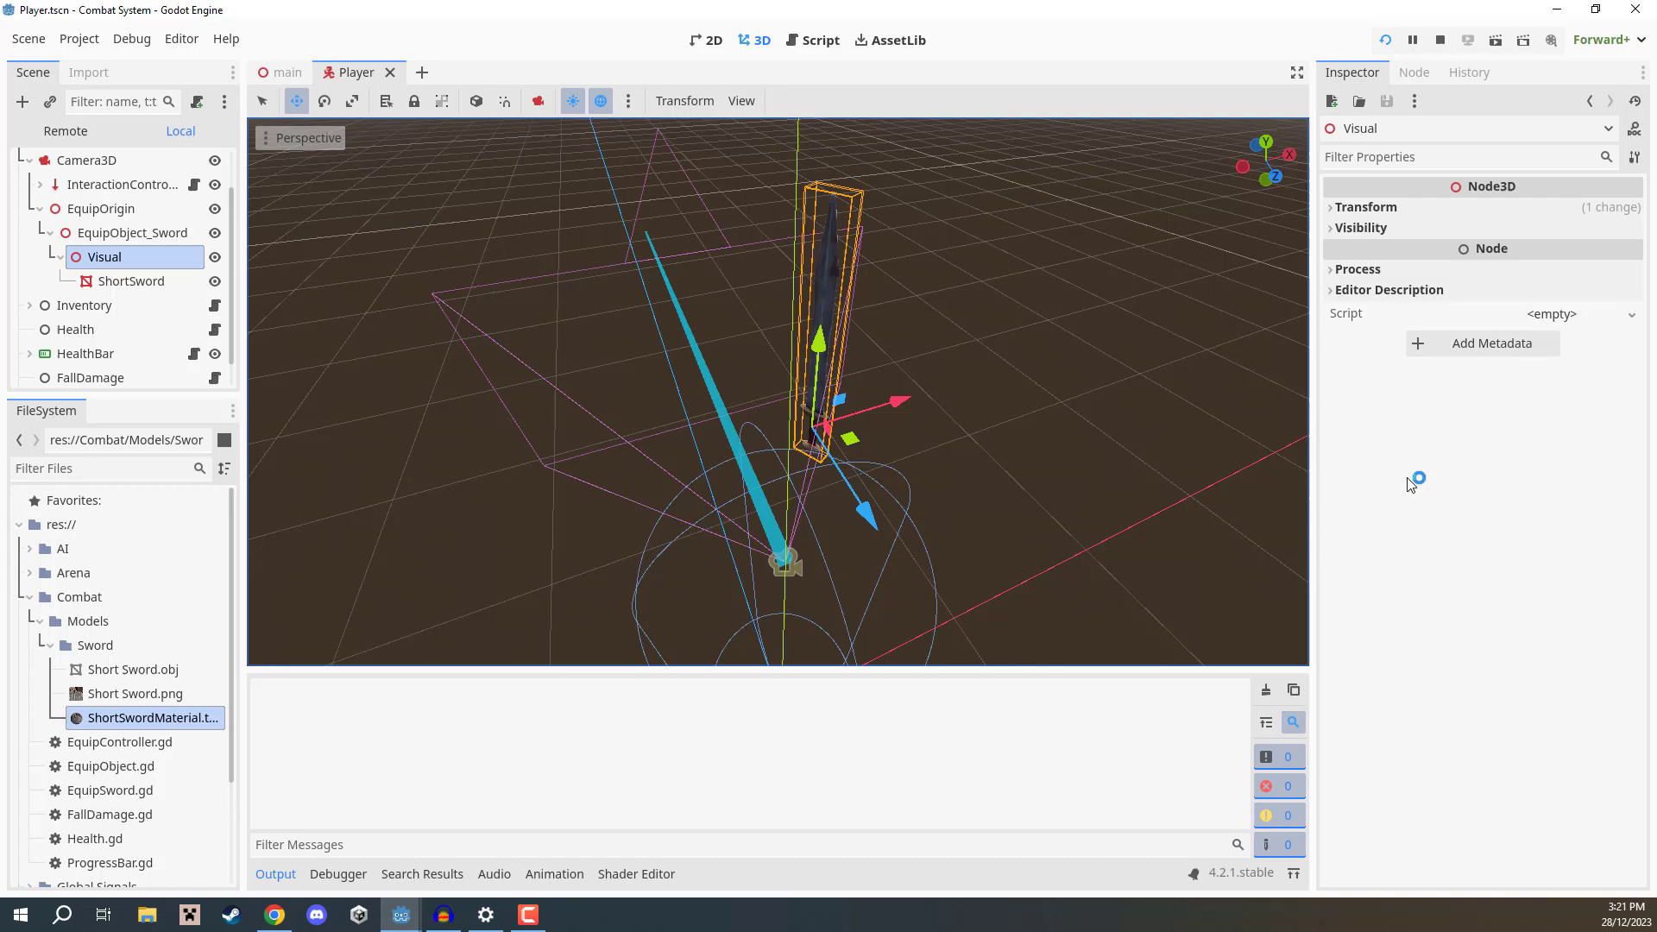
mouse_move(405, 911)
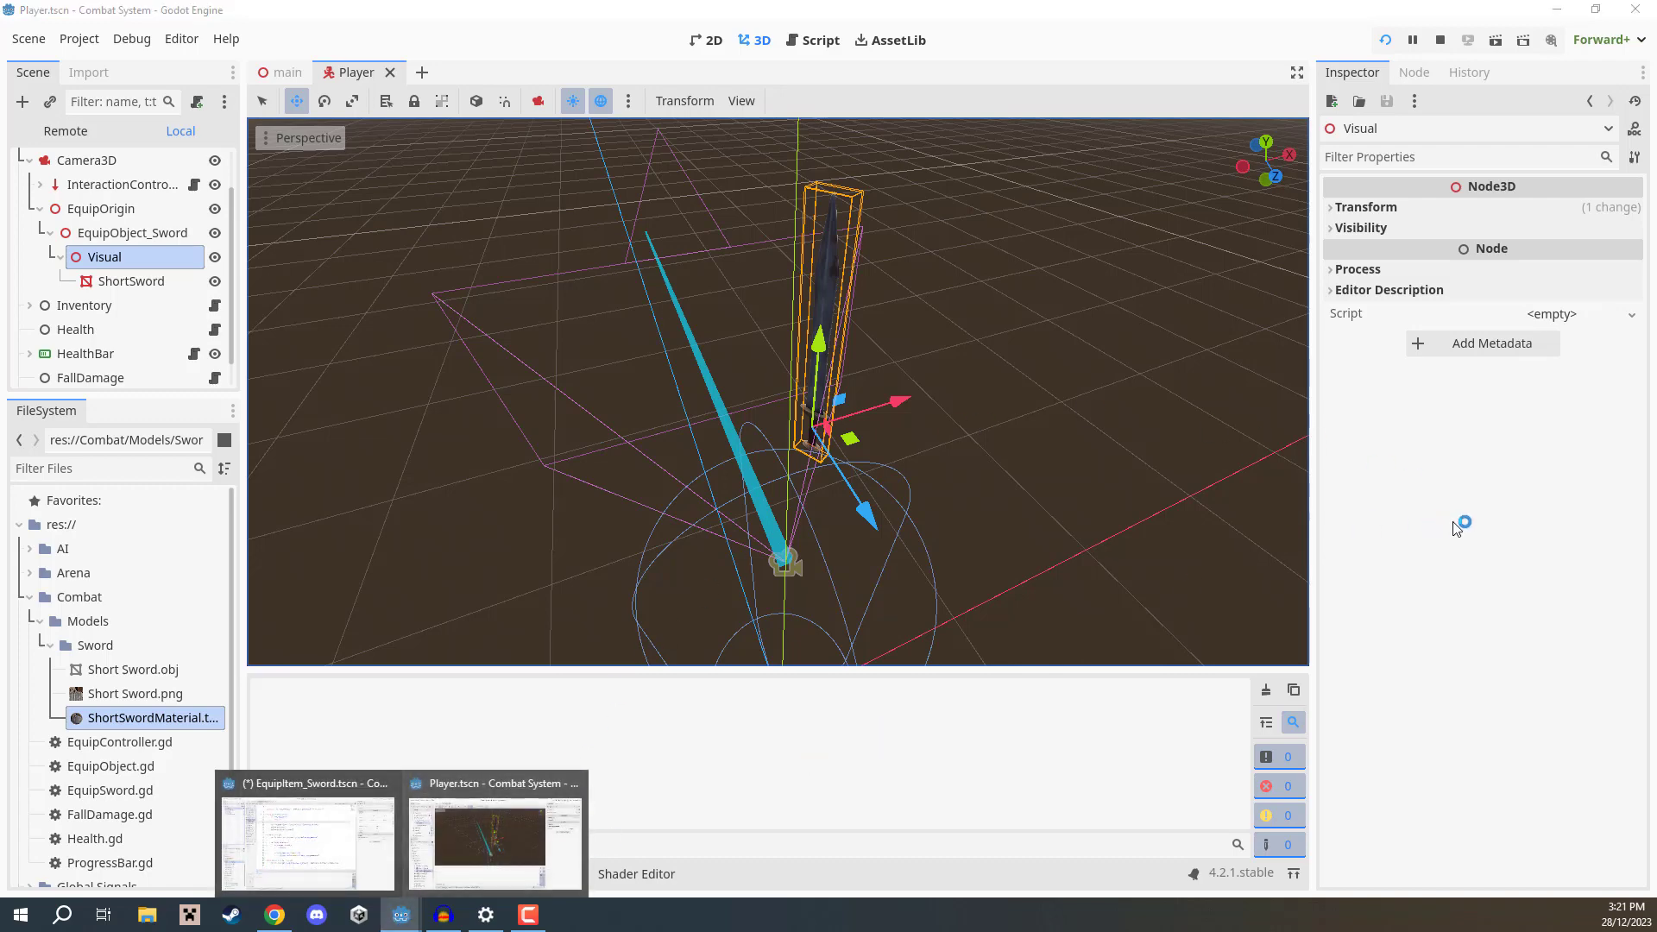
click(494, 837)
click(1439, 39)
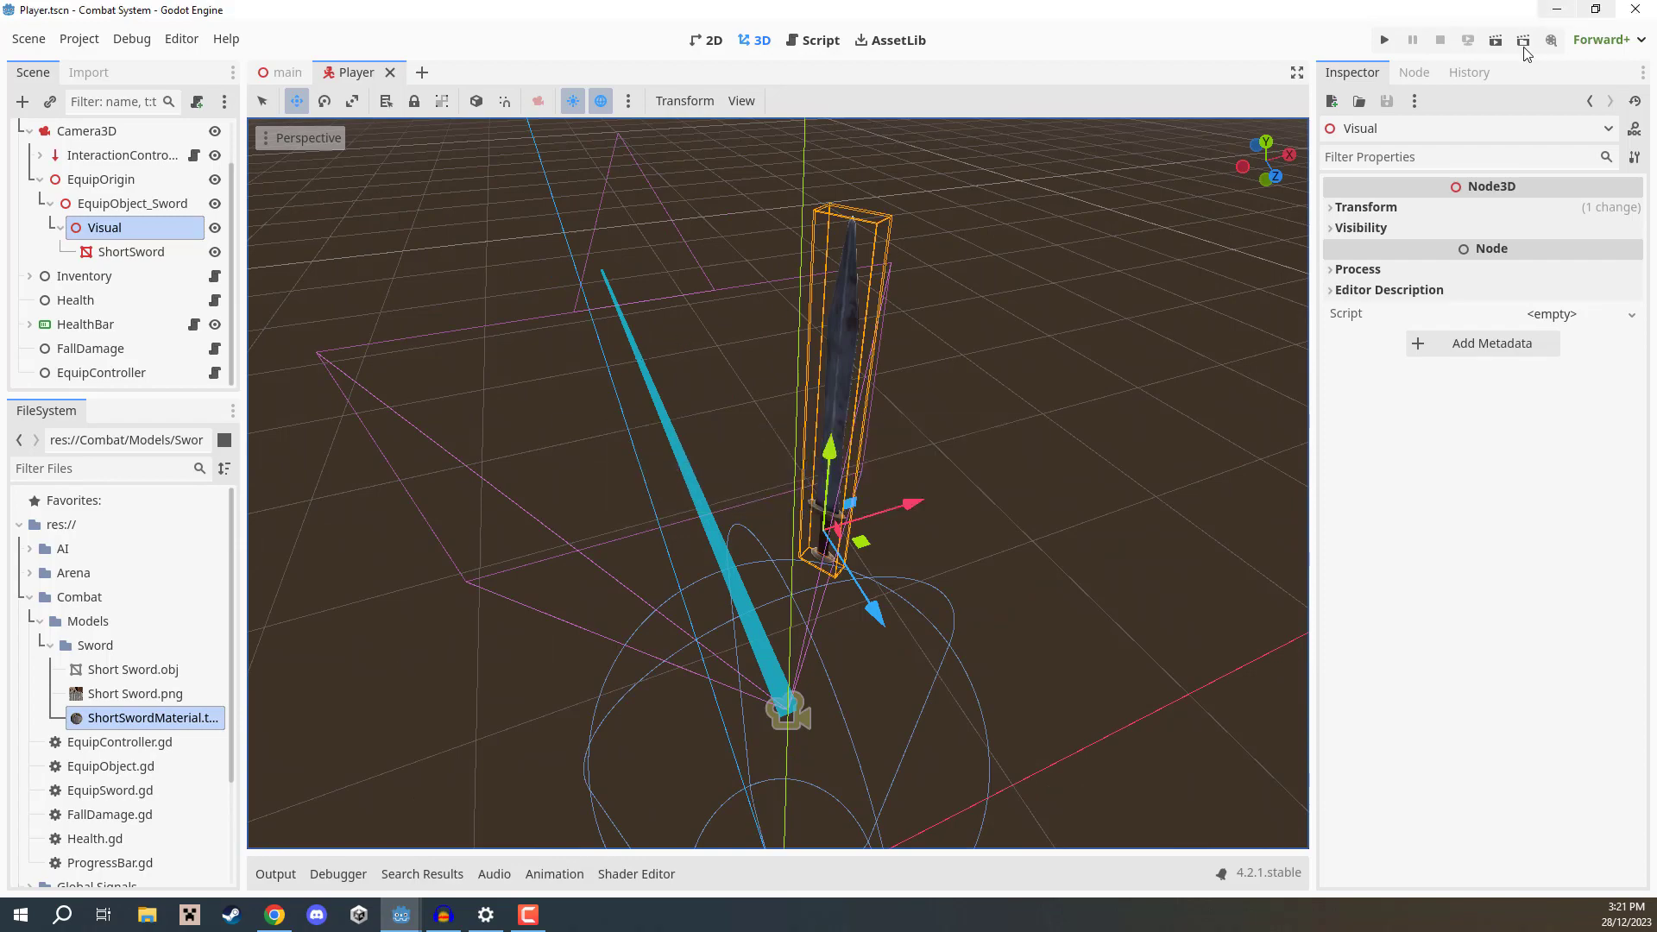
click(1385, 40)
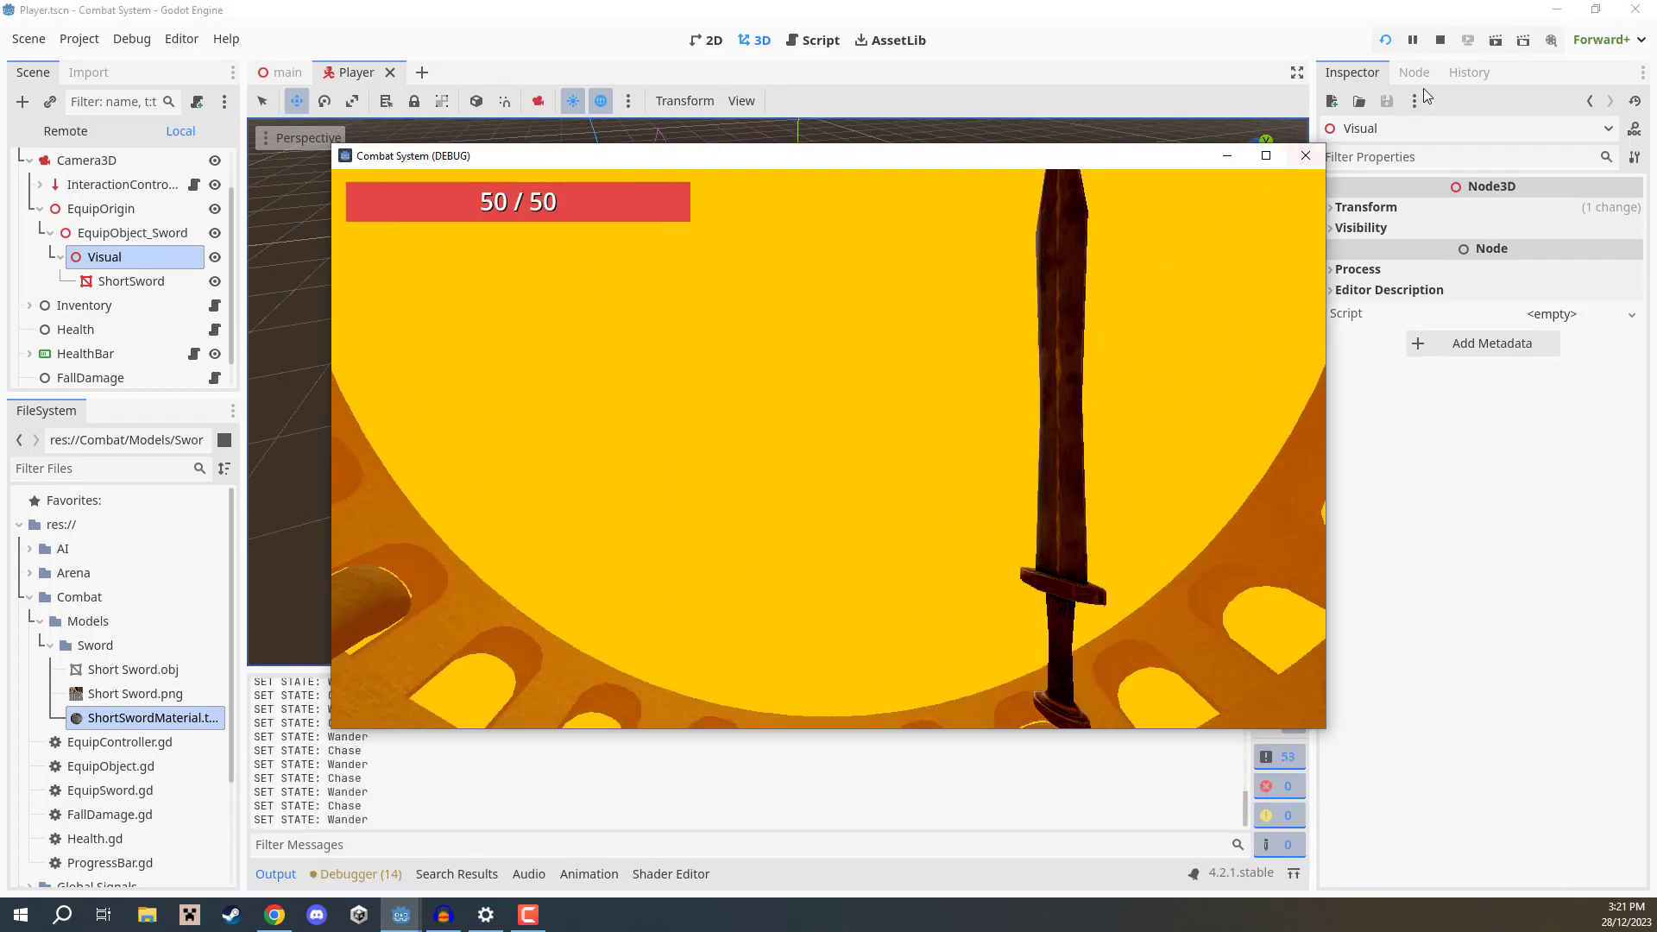
click(1439, 40)
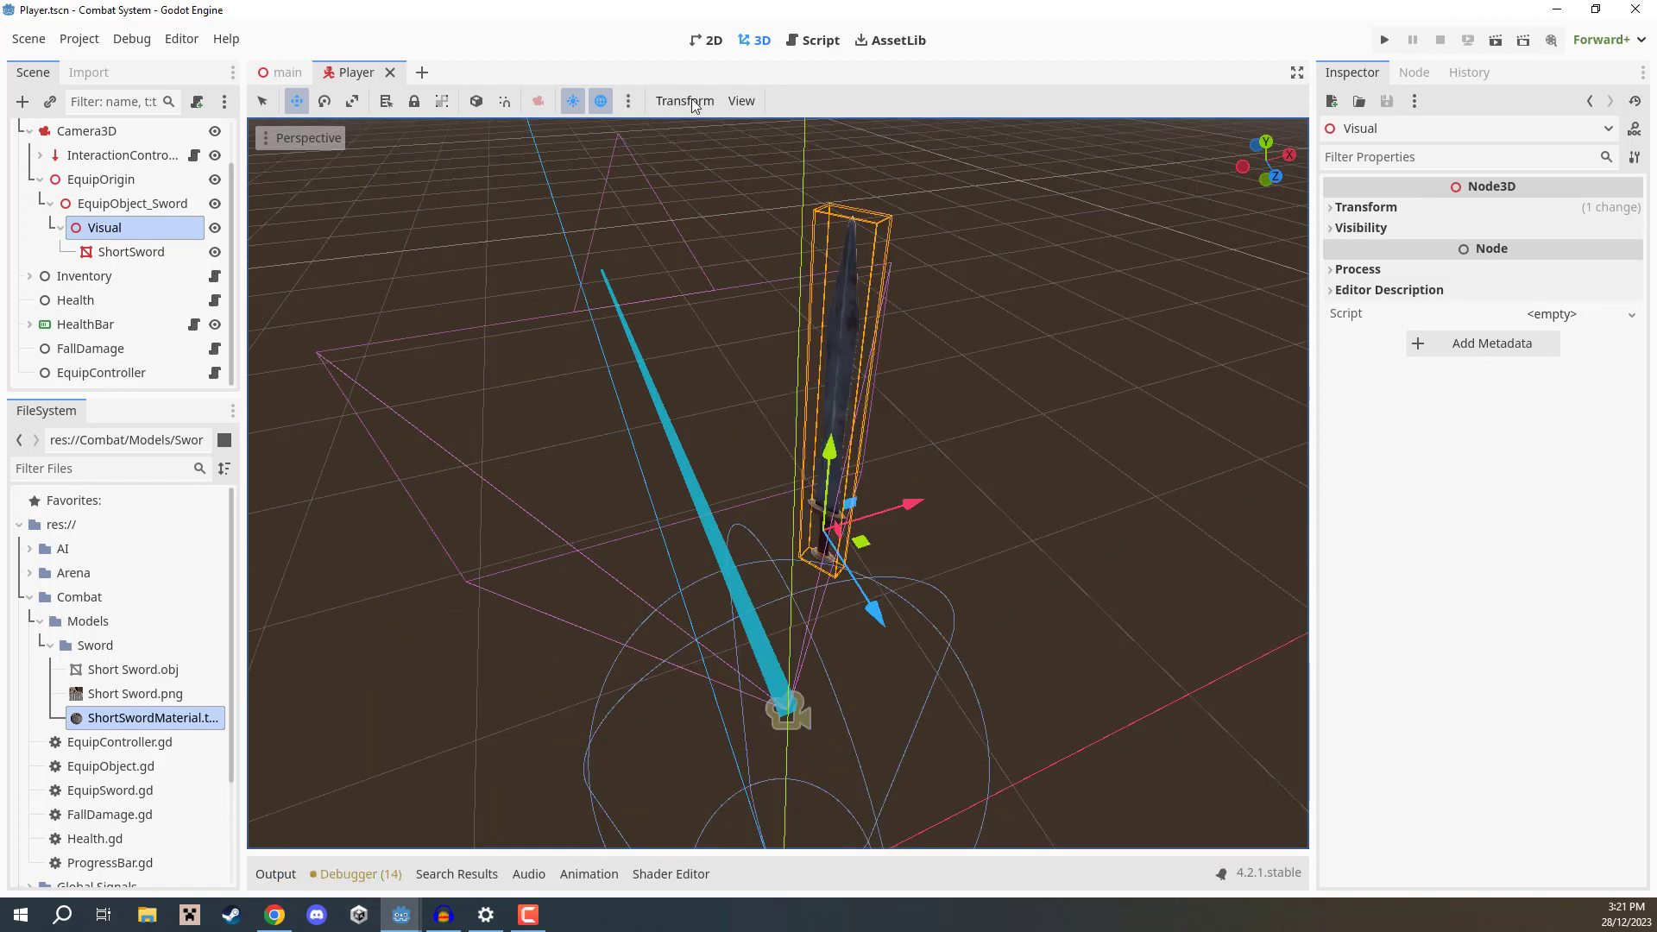
Split the 3D view into two viewports stacked one above the other.
click(742, 101)
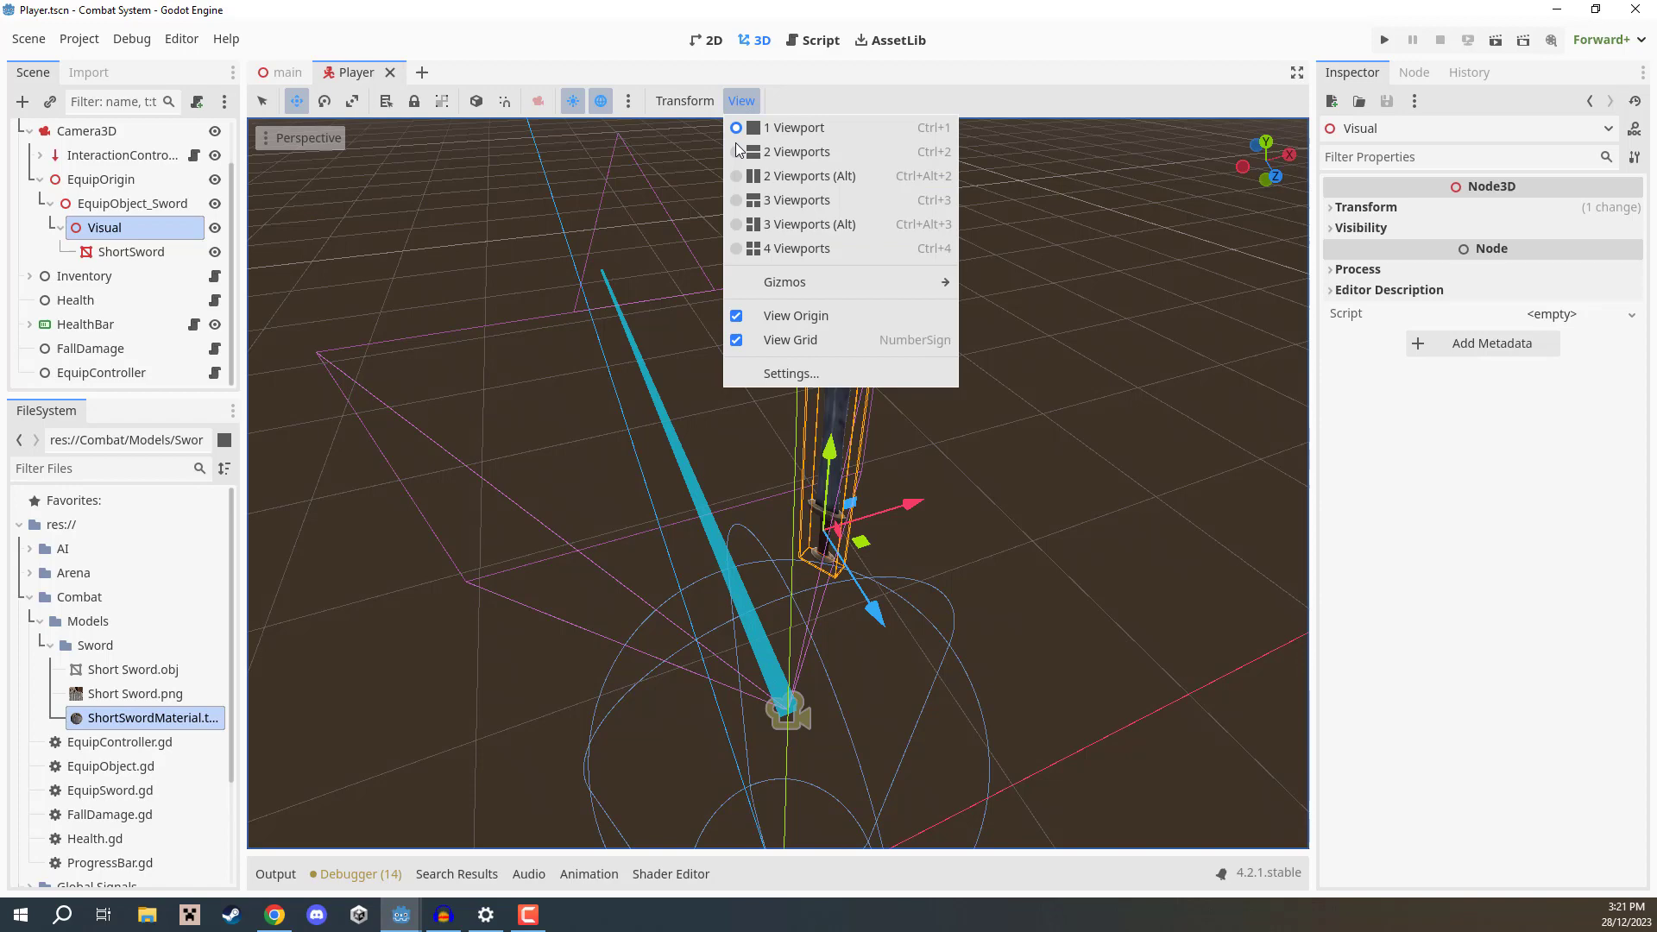
click(737, 153)
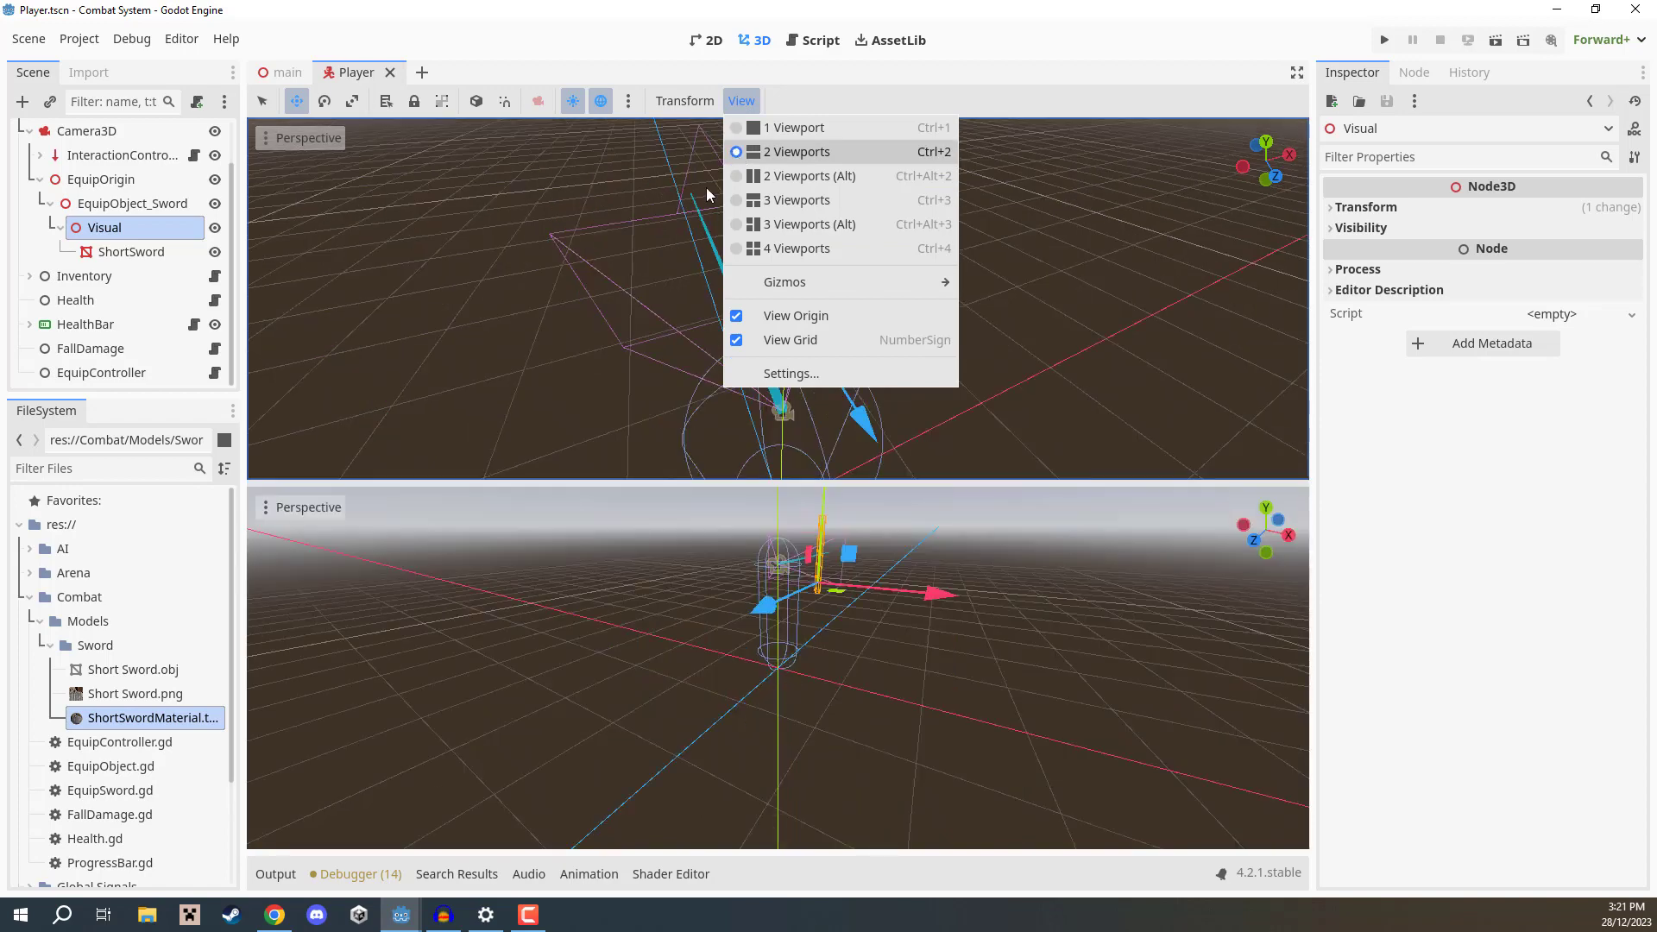
Turn on Cinematic Preview in the lower 3D viewport to show the sword from the player's camera.
click(299, 509)
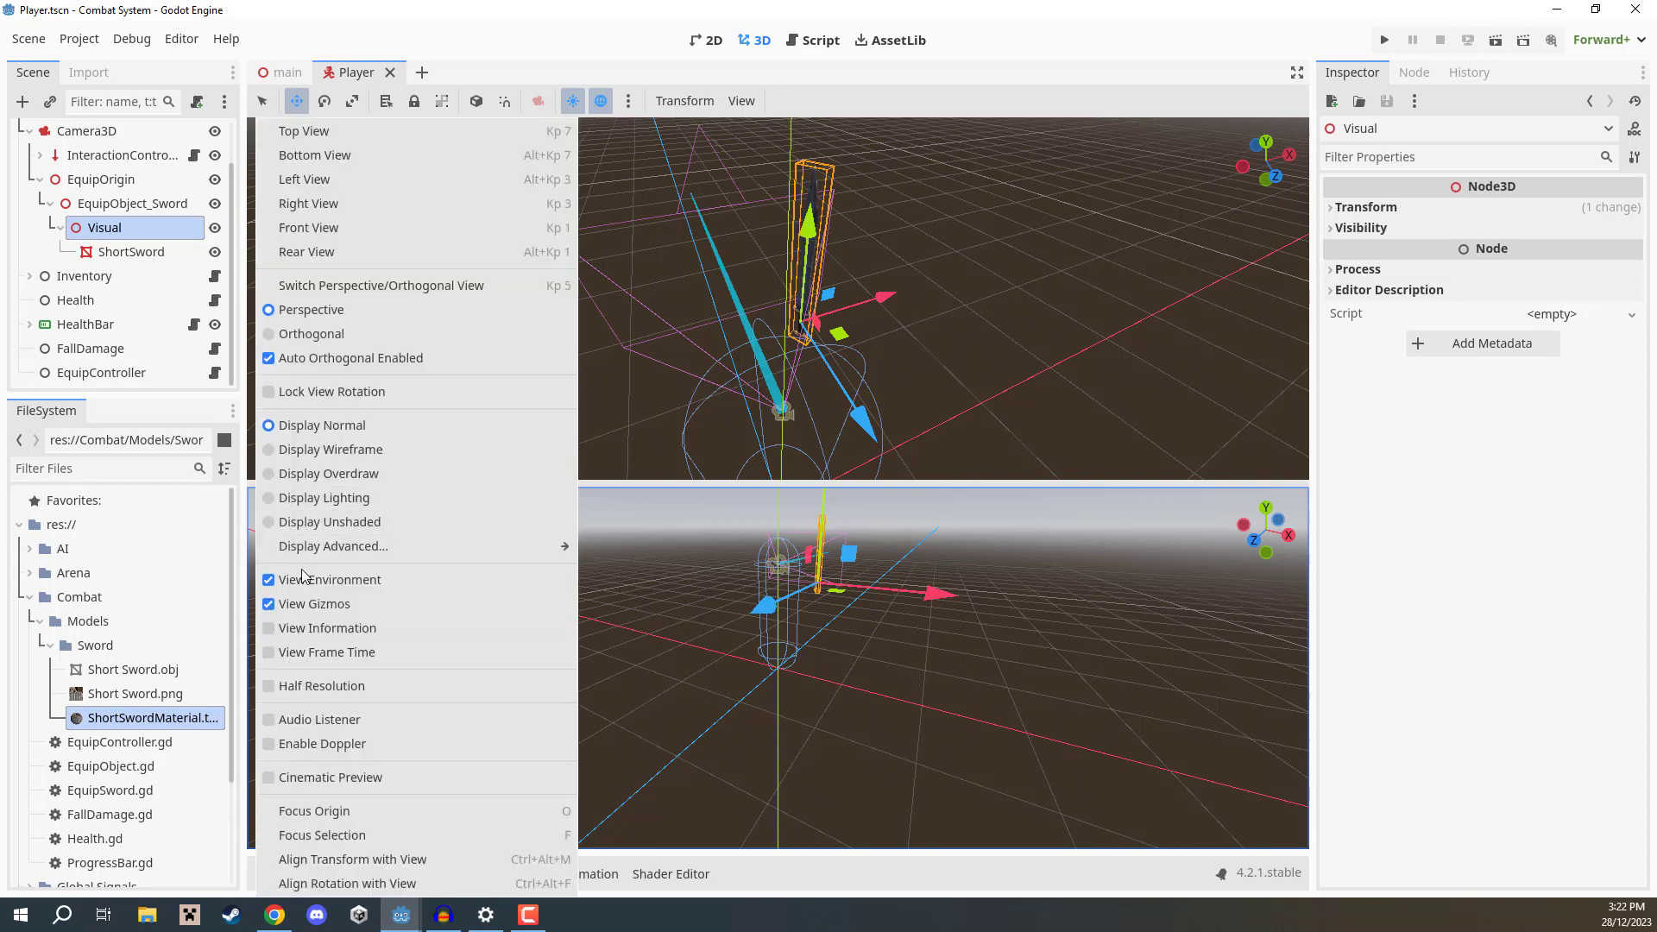
click(293, 781)
click(760, 686)
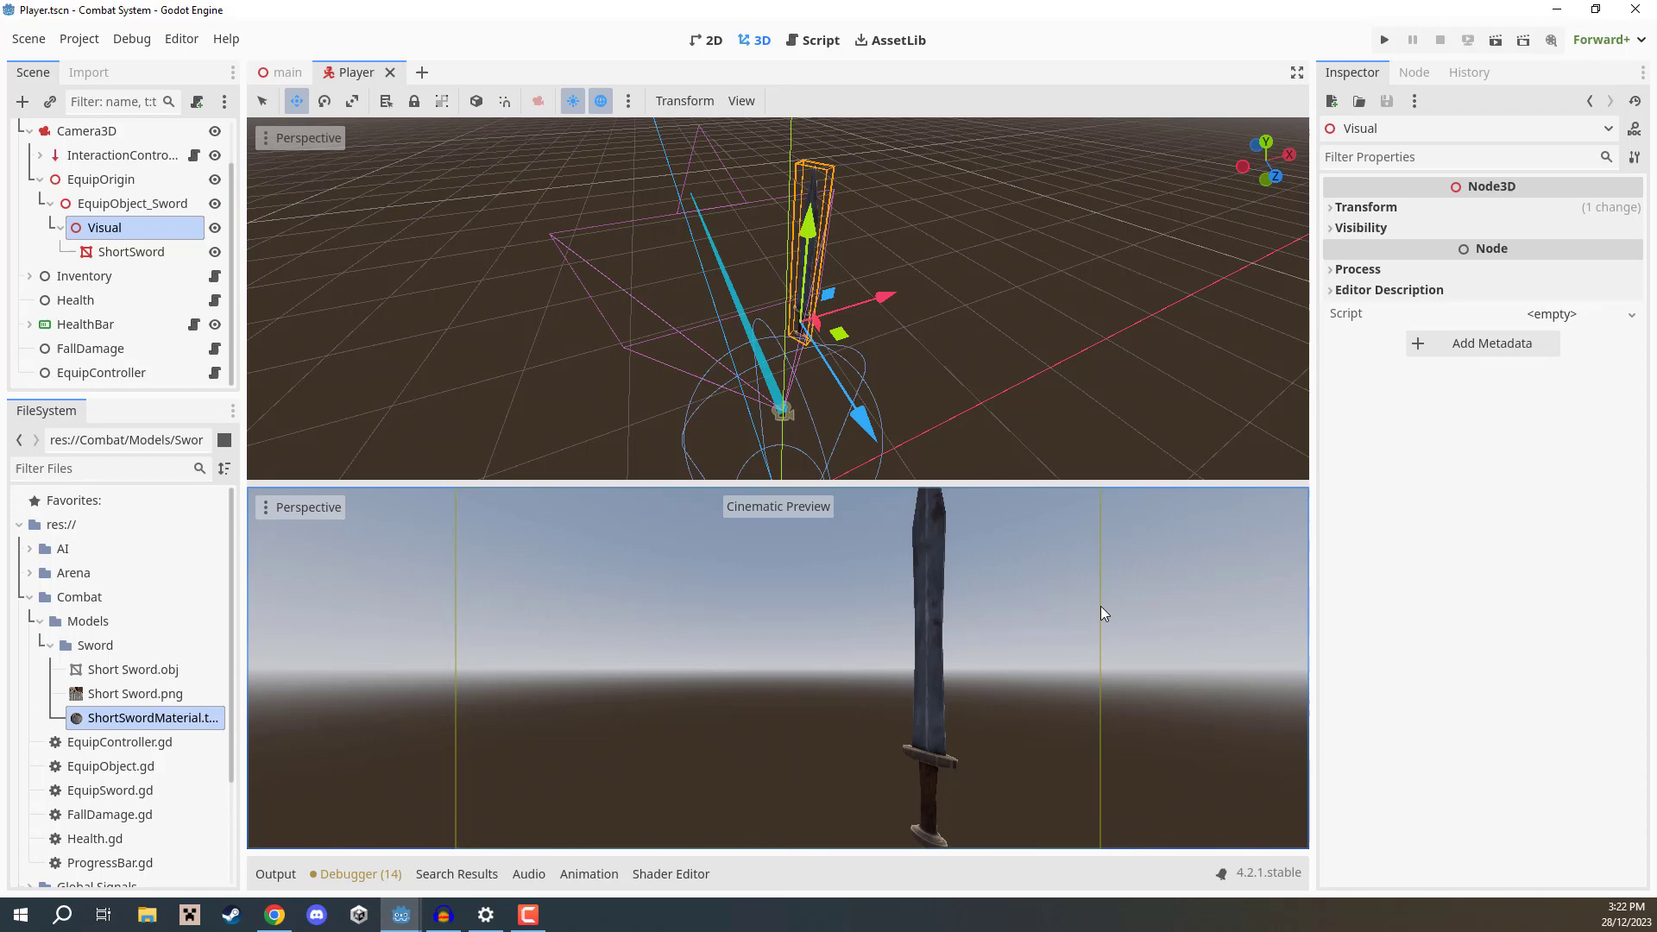
Move the Visual node closer to the camera and lower it so the sword sits further down in view.
right_drag(466, 345, 363, 285)
right_drag(832, 370, 832, 370)
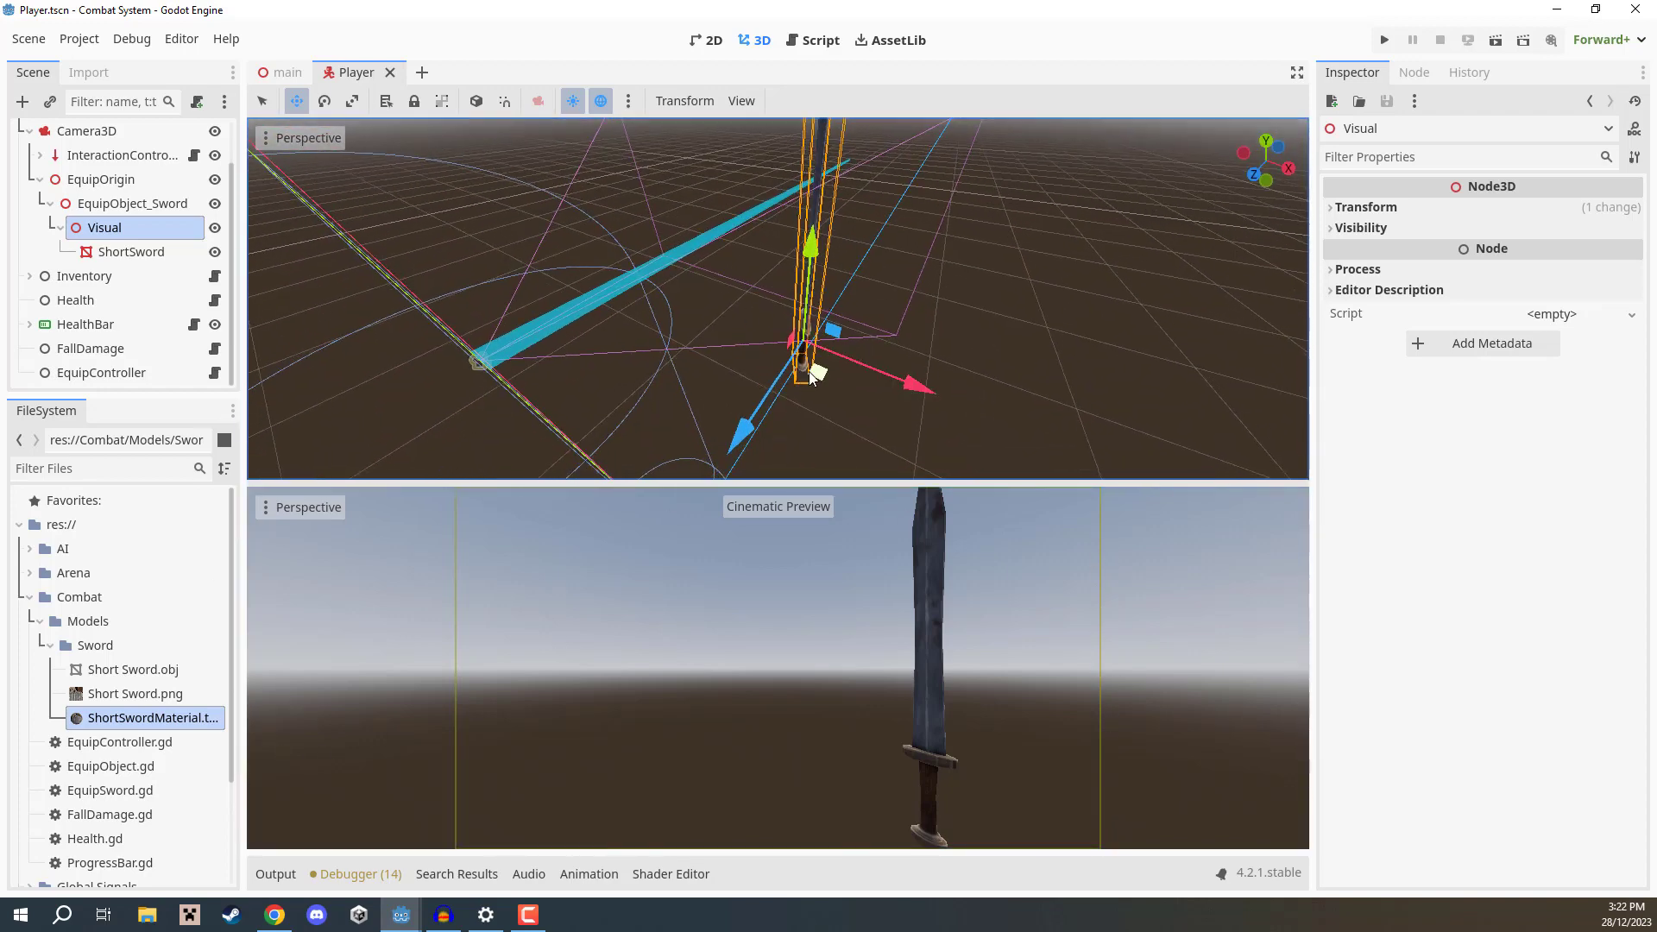
drag(806, 370, 808, 407)
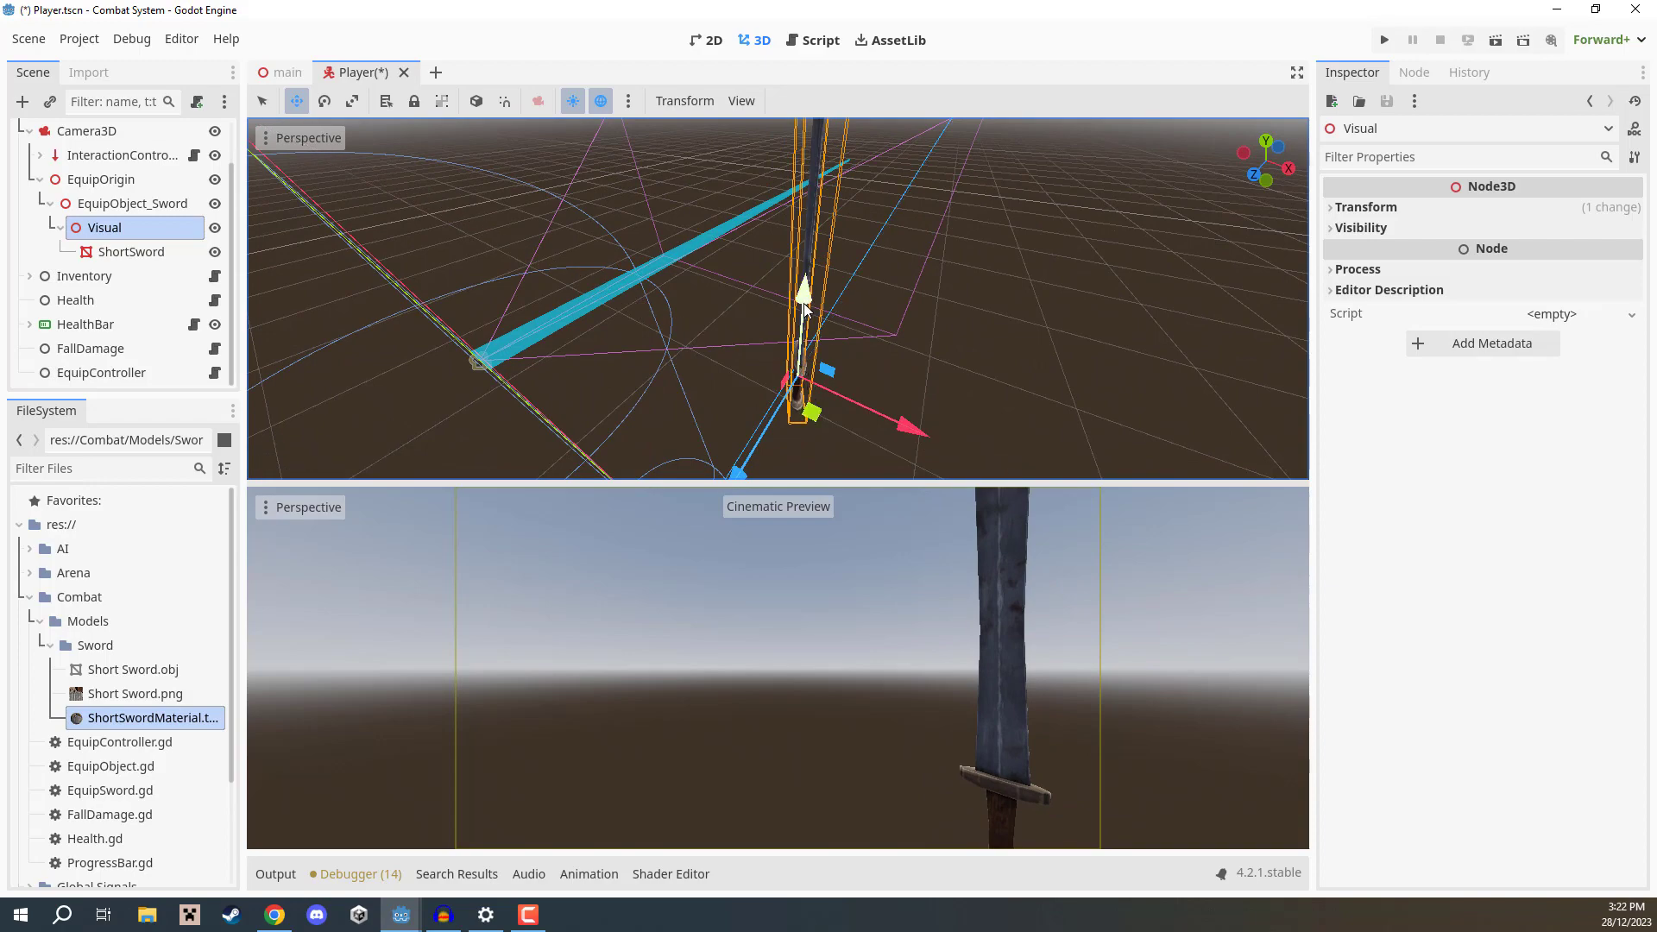
drag(801, 306, 799, 325)
Enable local space transforms, then tilt the sword slightly inward toward the view centre and lower it a little.
key(e)
mouse_move(656, 271)
middle_down()
mouse_move(834, 307)
mouse_move(708, 257)
mouse_move(689, 269)
middle_up()
click(476, 101)
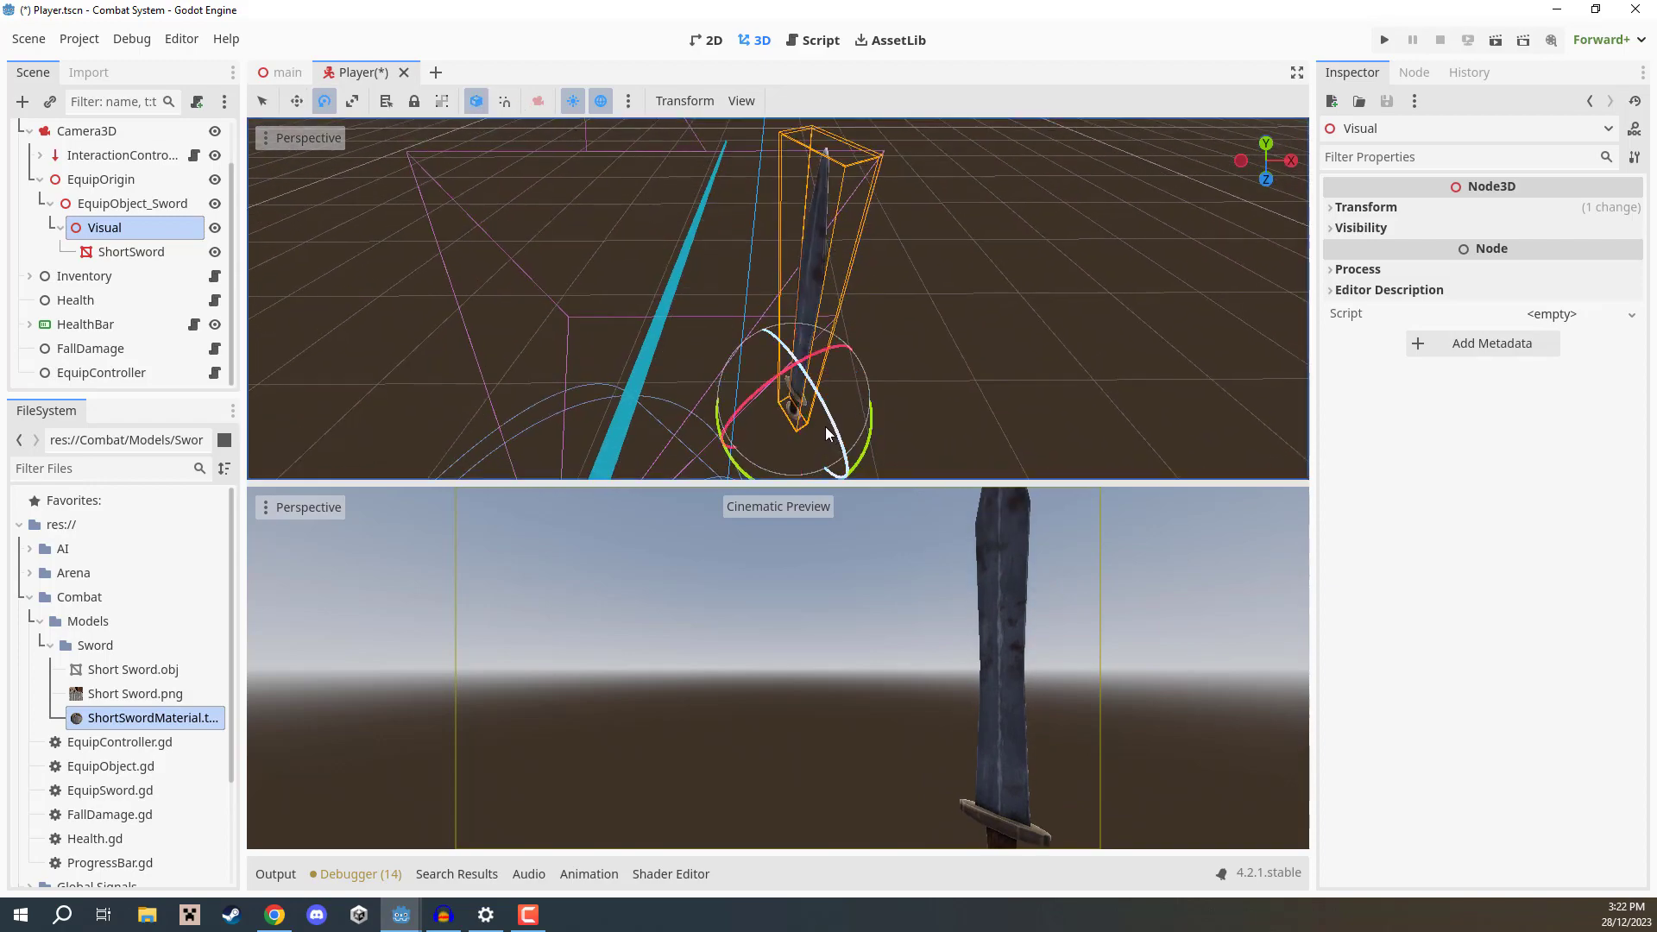
mouse_move(821, 422)
mouse_down()
mouse_move(846, 422)
mouse_move(833, 429)
mouse_up()
key(w)
drag(799, 351, 1000, 503)
key(e)
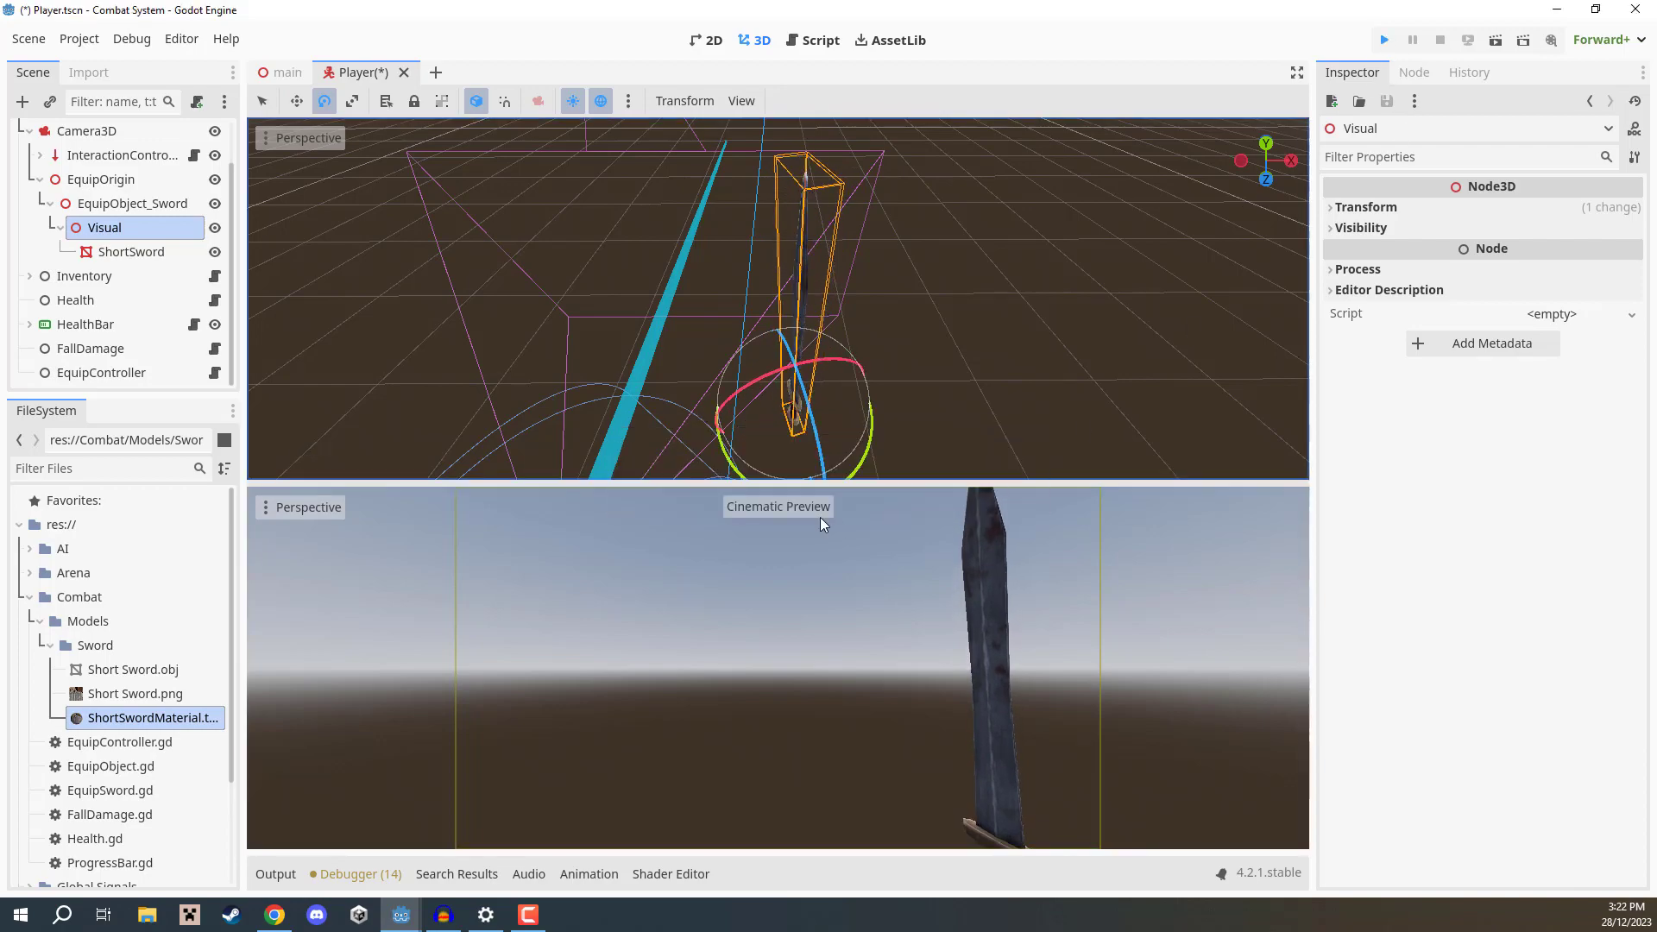
Run the project to check the sword's new placement in the player's view, then stop it and hide the output log.
key(F5)
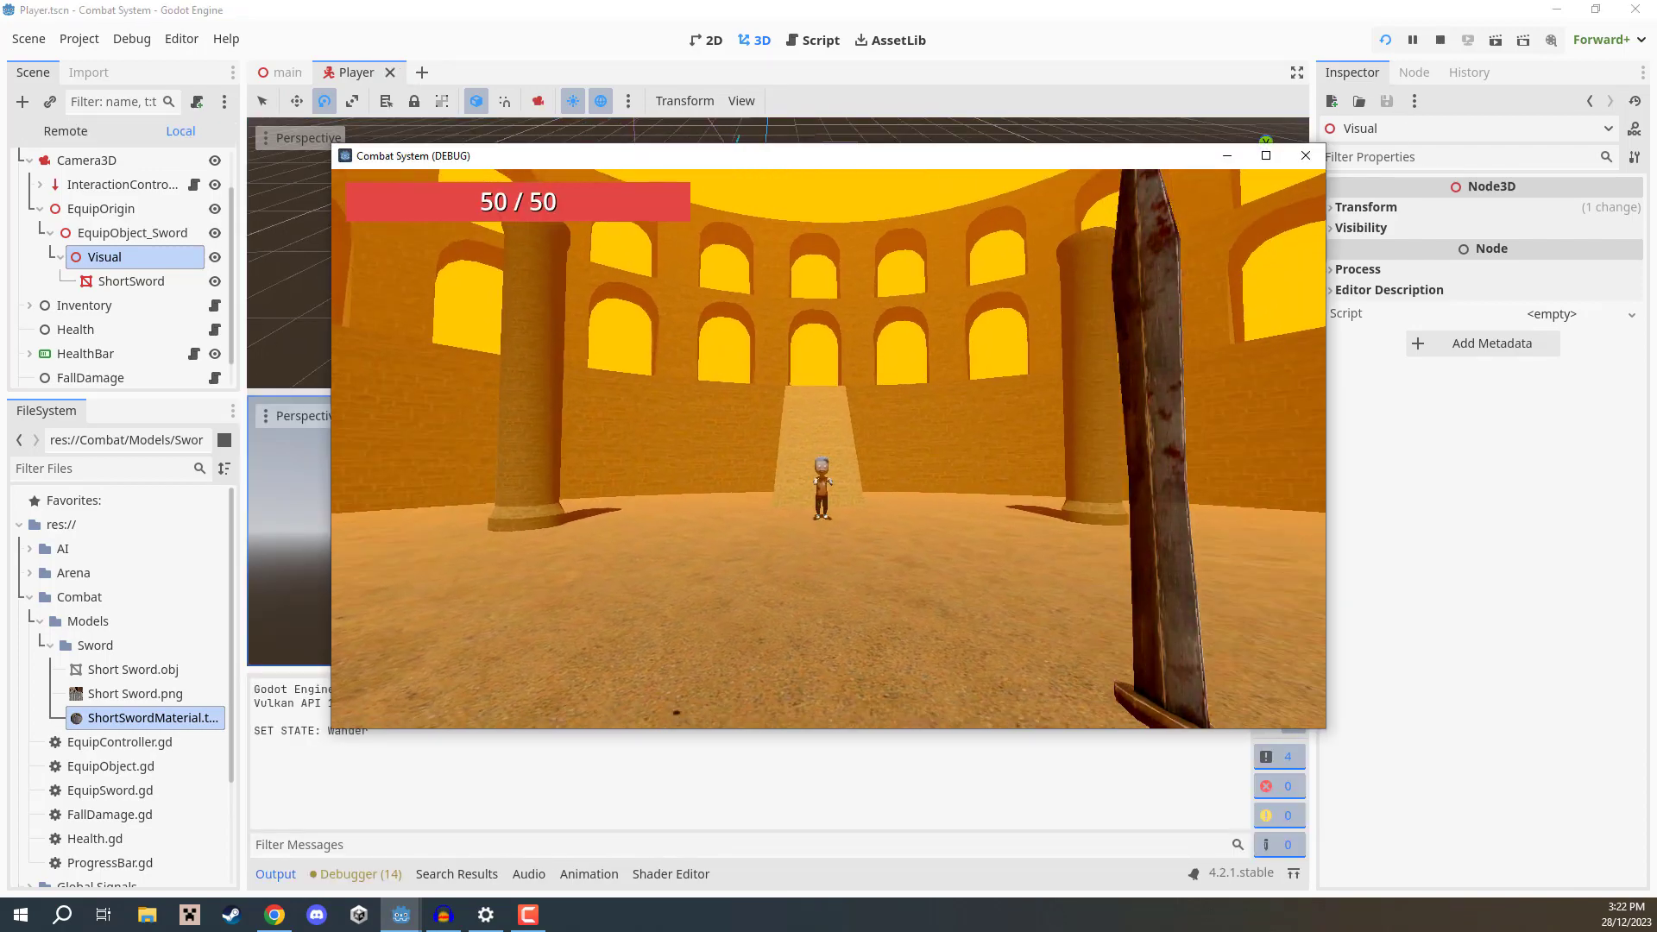
key(F8)
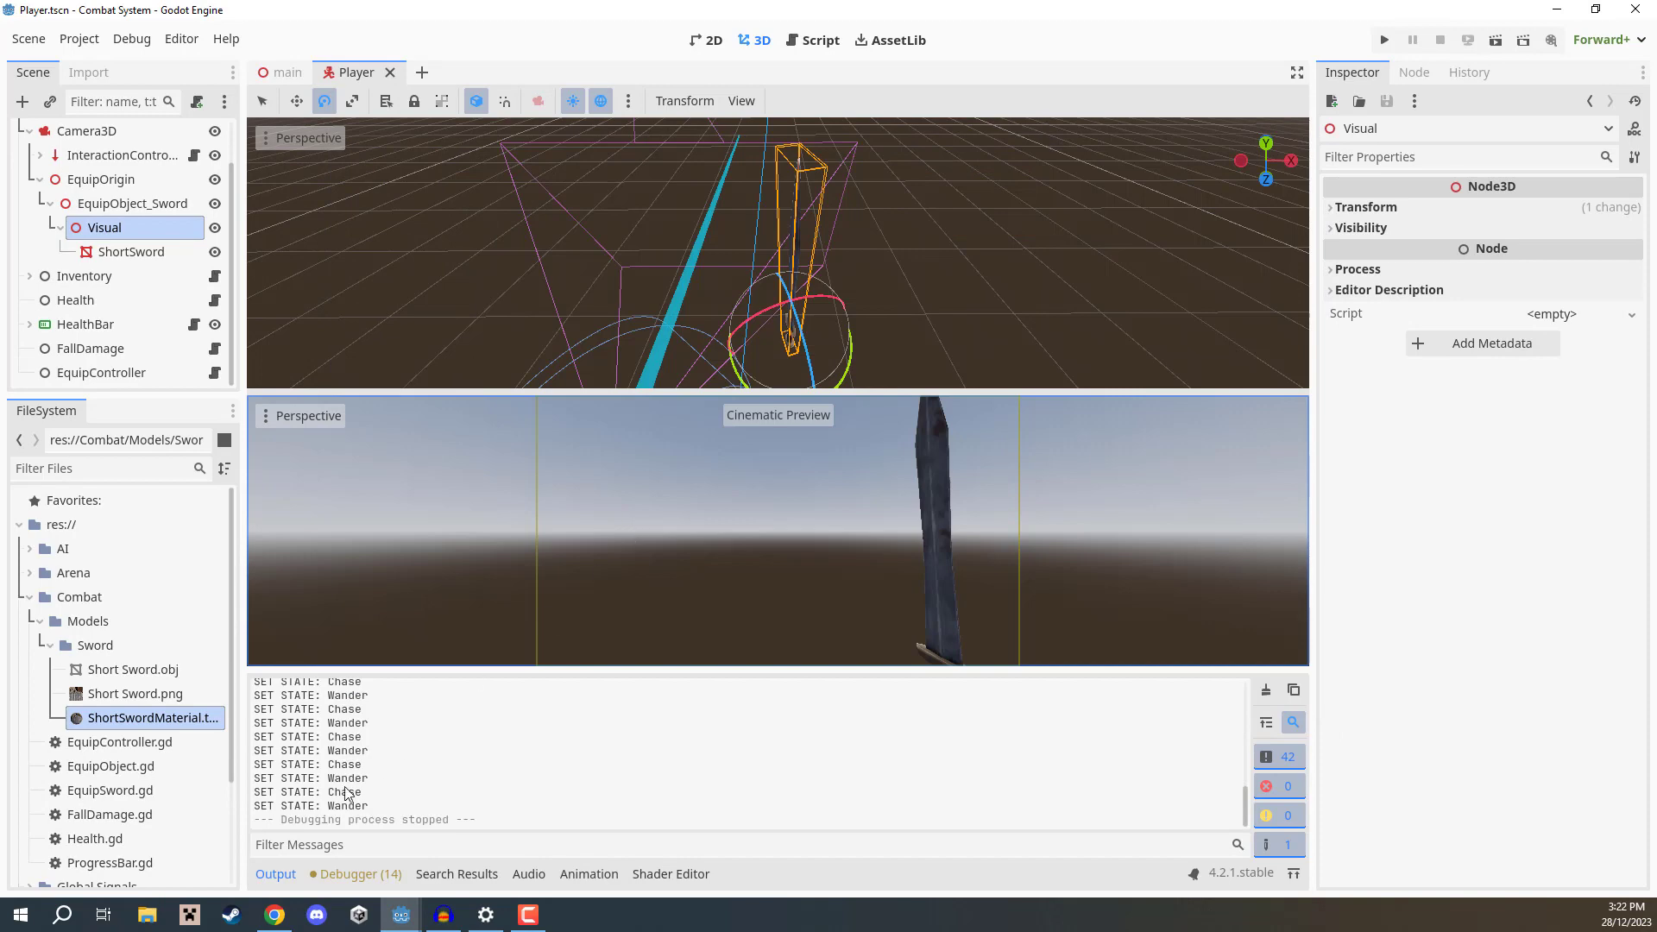
click(281, 874)
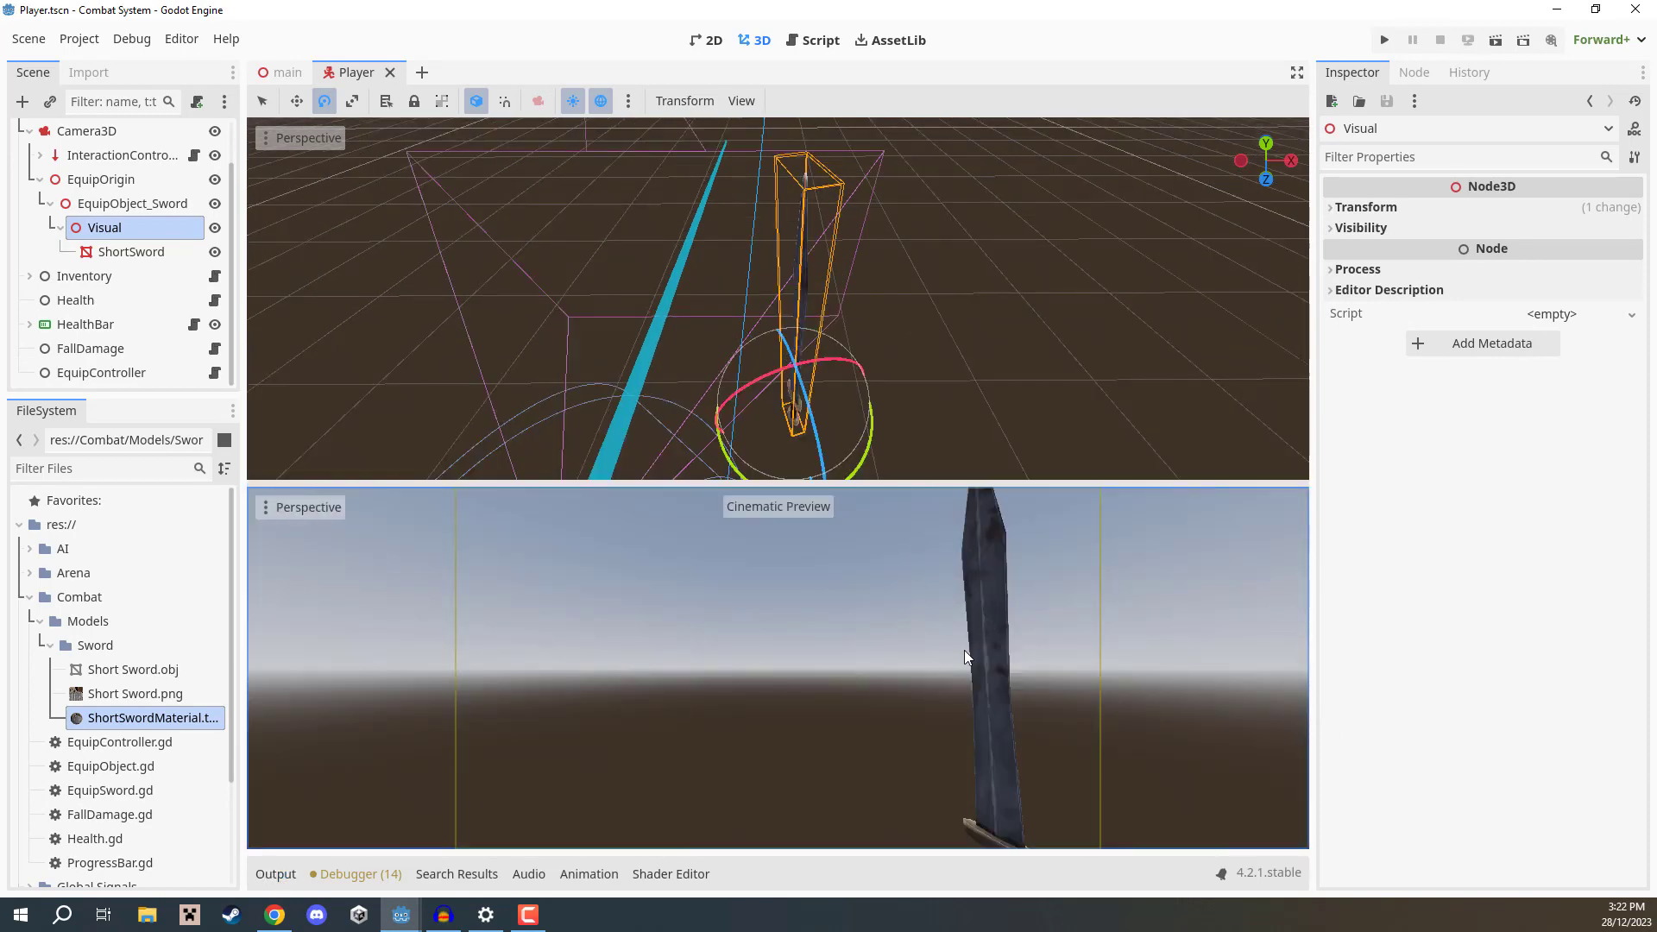
middle_drag(855, 380, 991, 299)
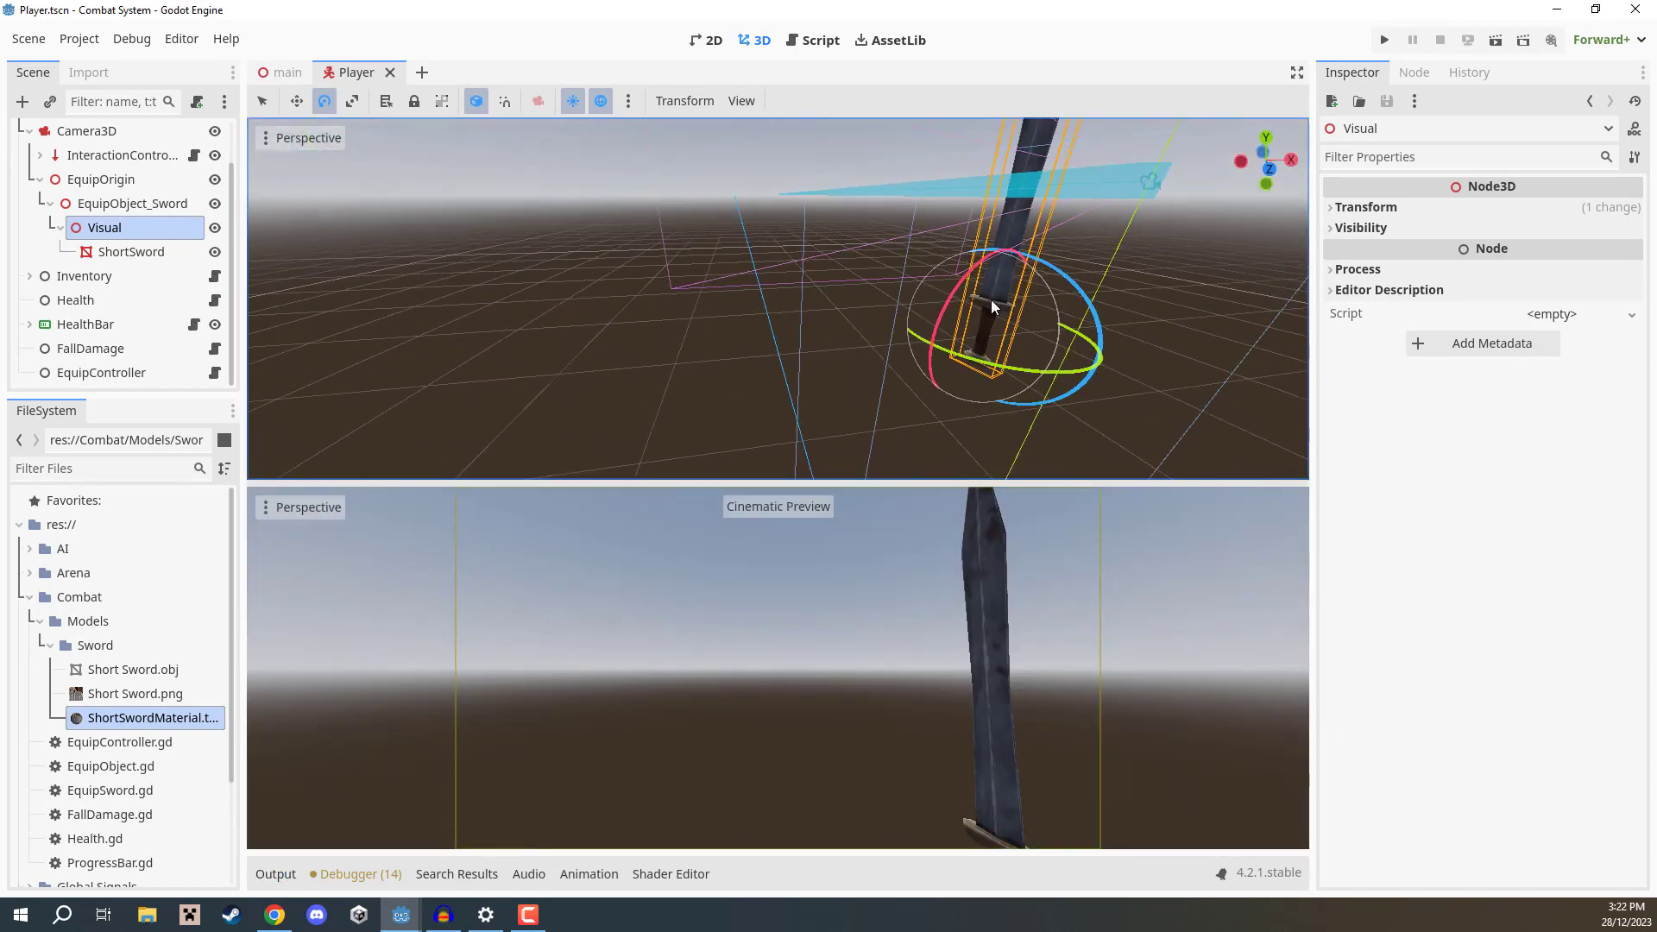
right_drag(791, 281, 945, 273)
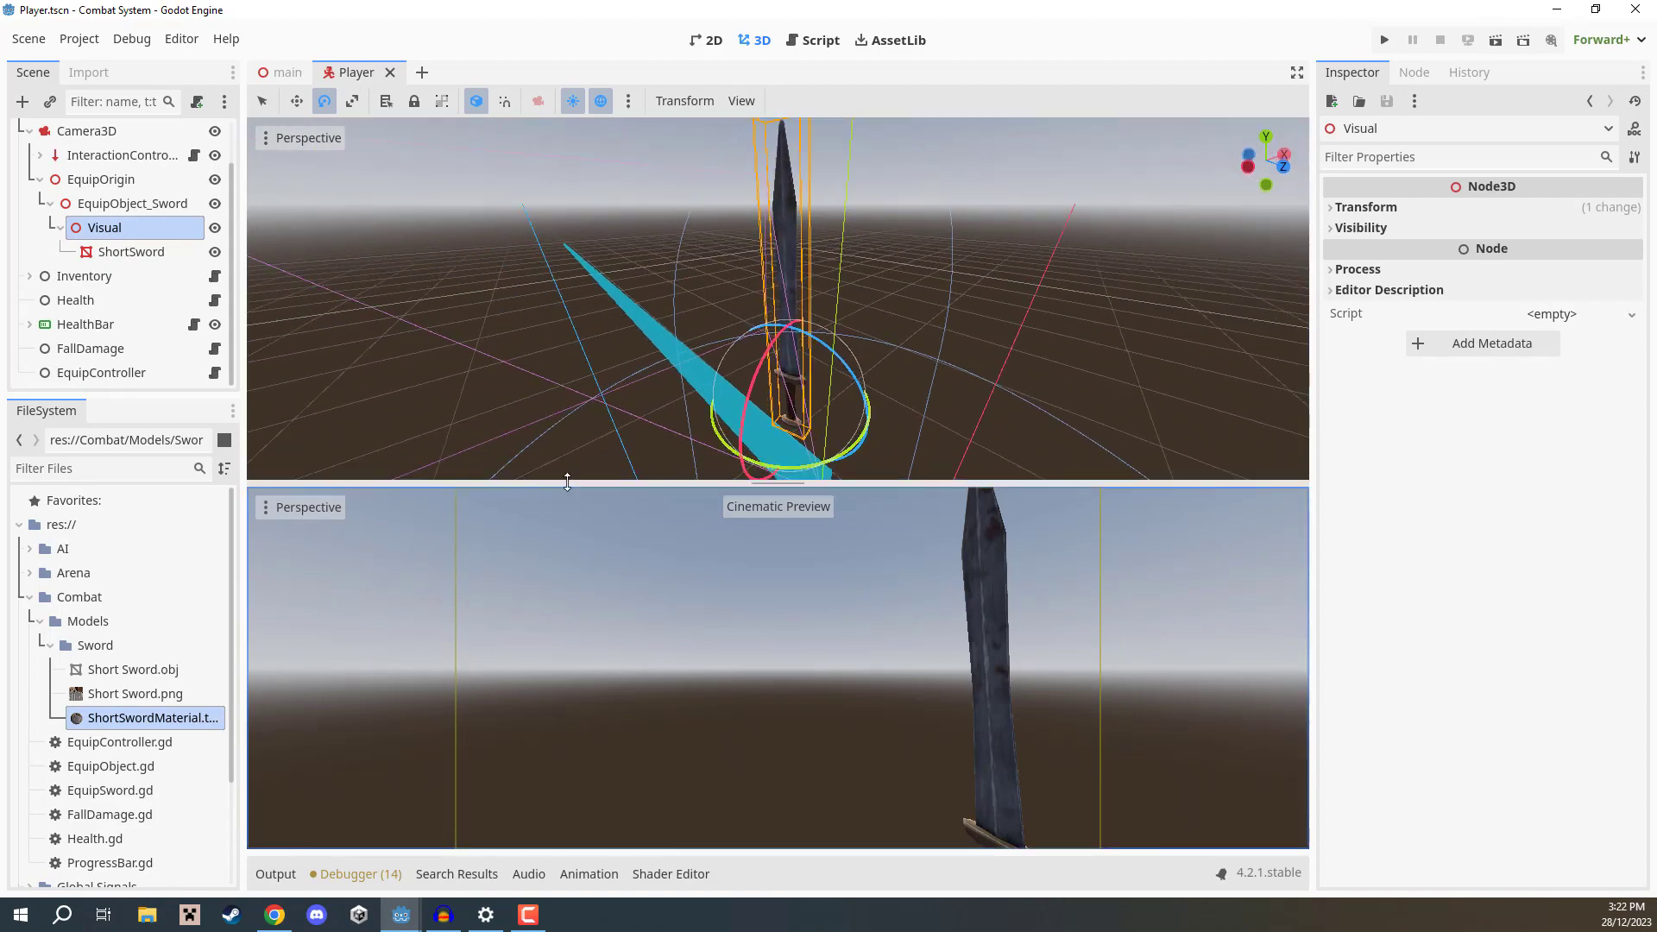
drag(567, 484, 567, 502)
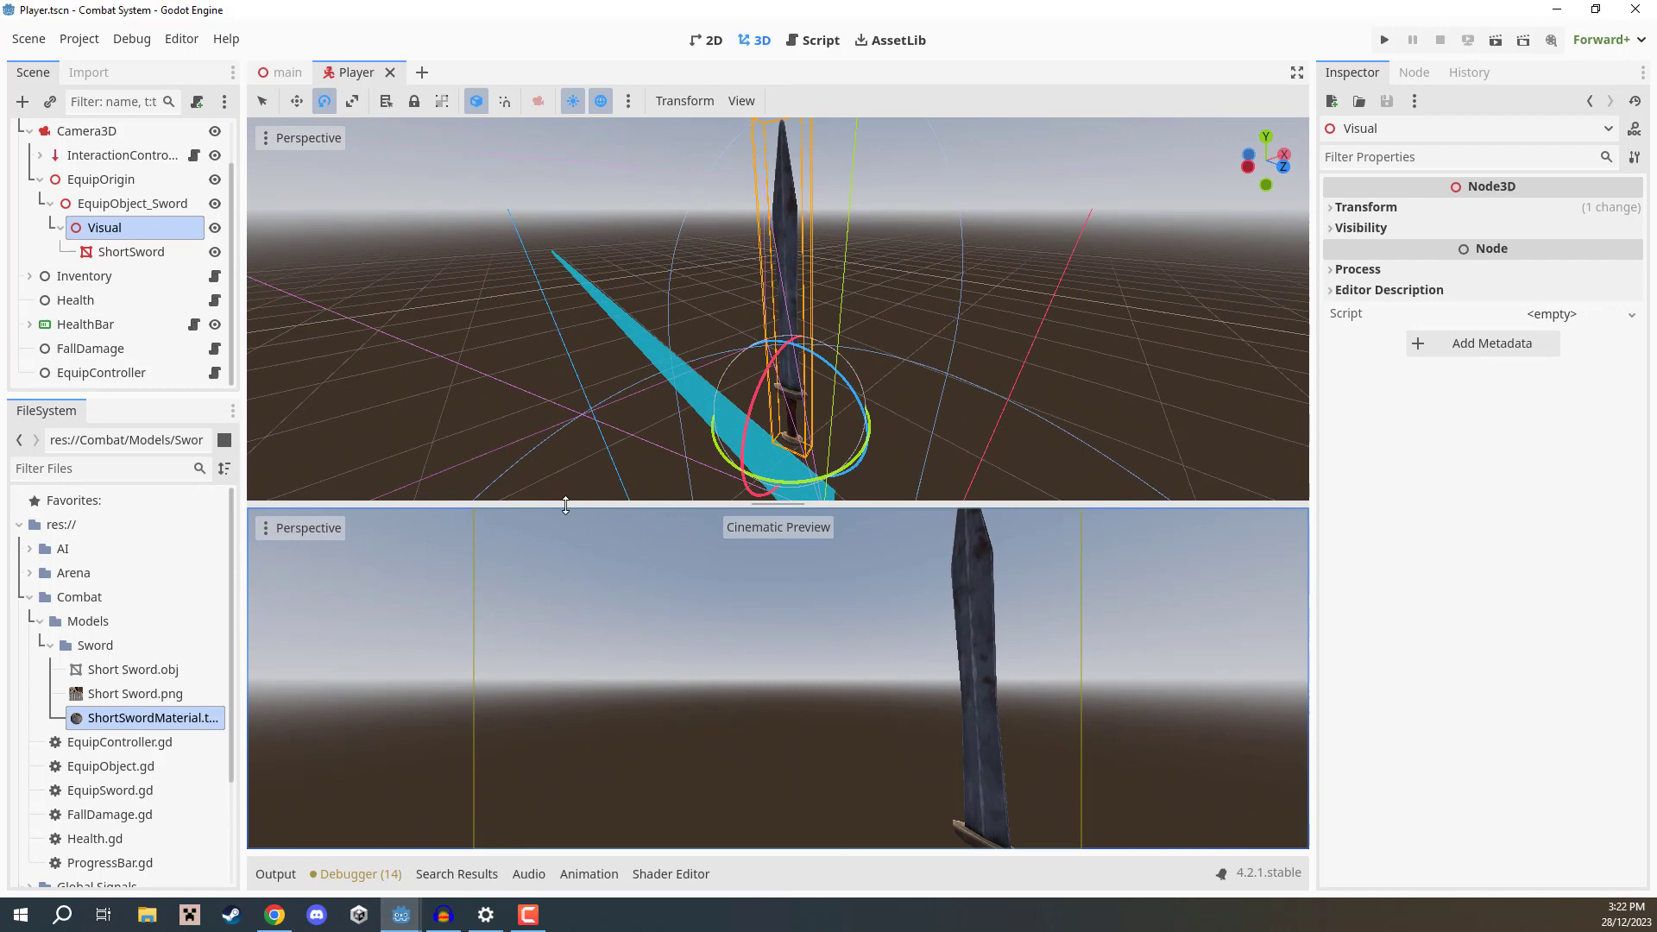
Add an AnimationPlayer node as a child of EquipObject_Sword and collapse the Visual node.
click(115, 205)
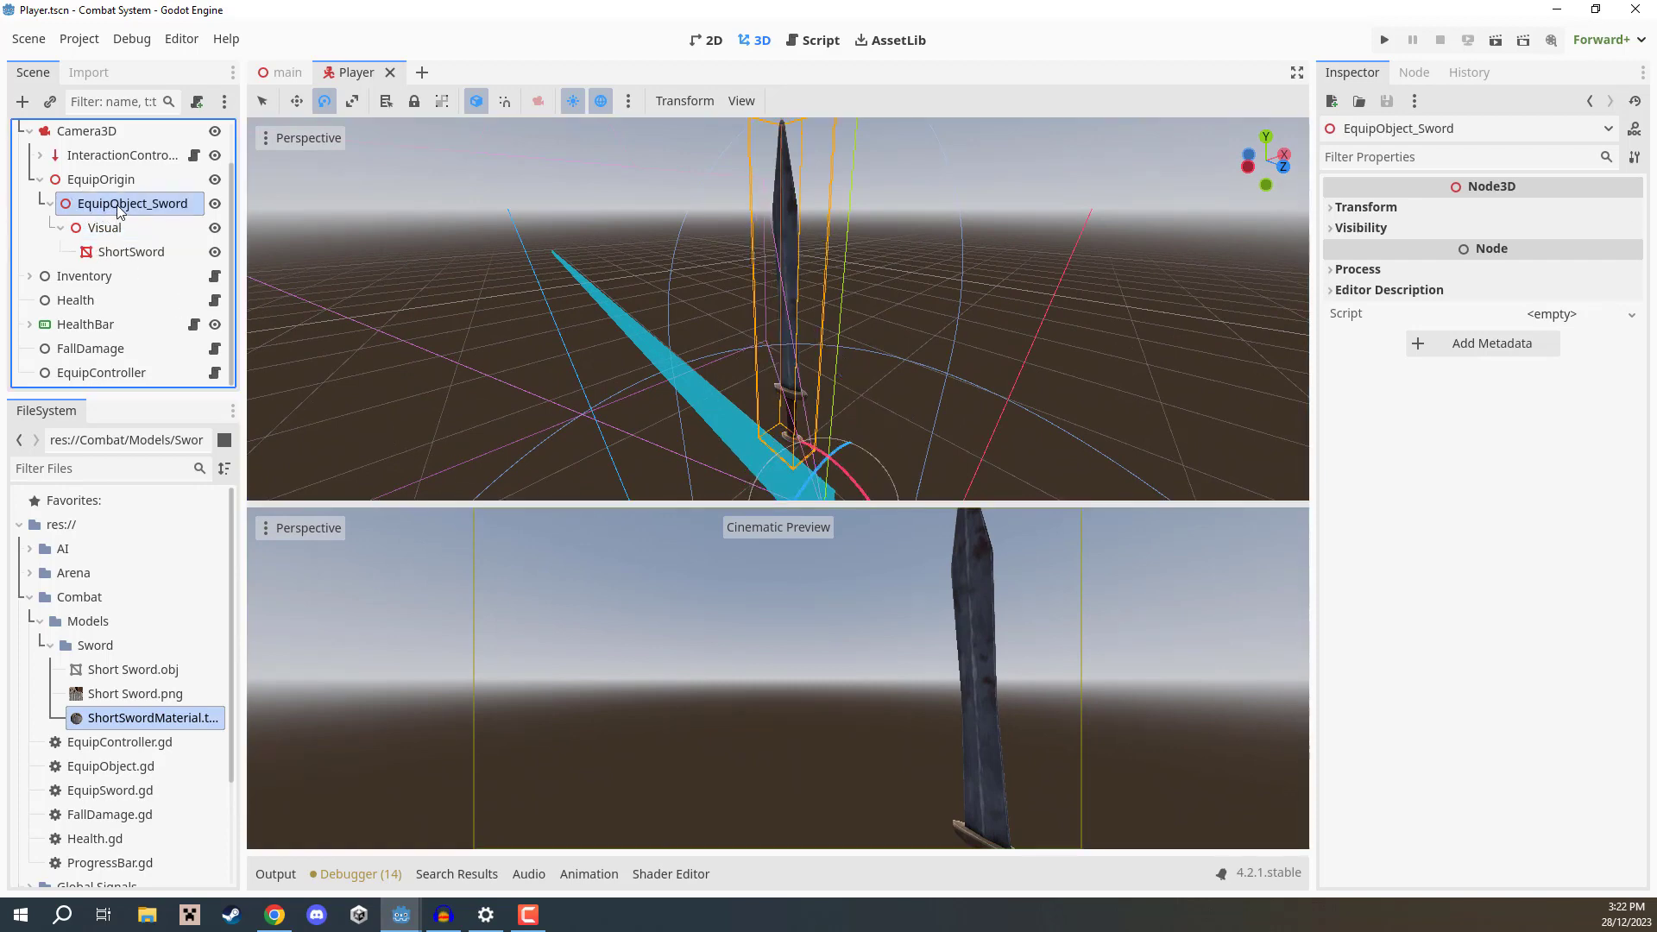
right_click(119, 207)
click(156, 222)
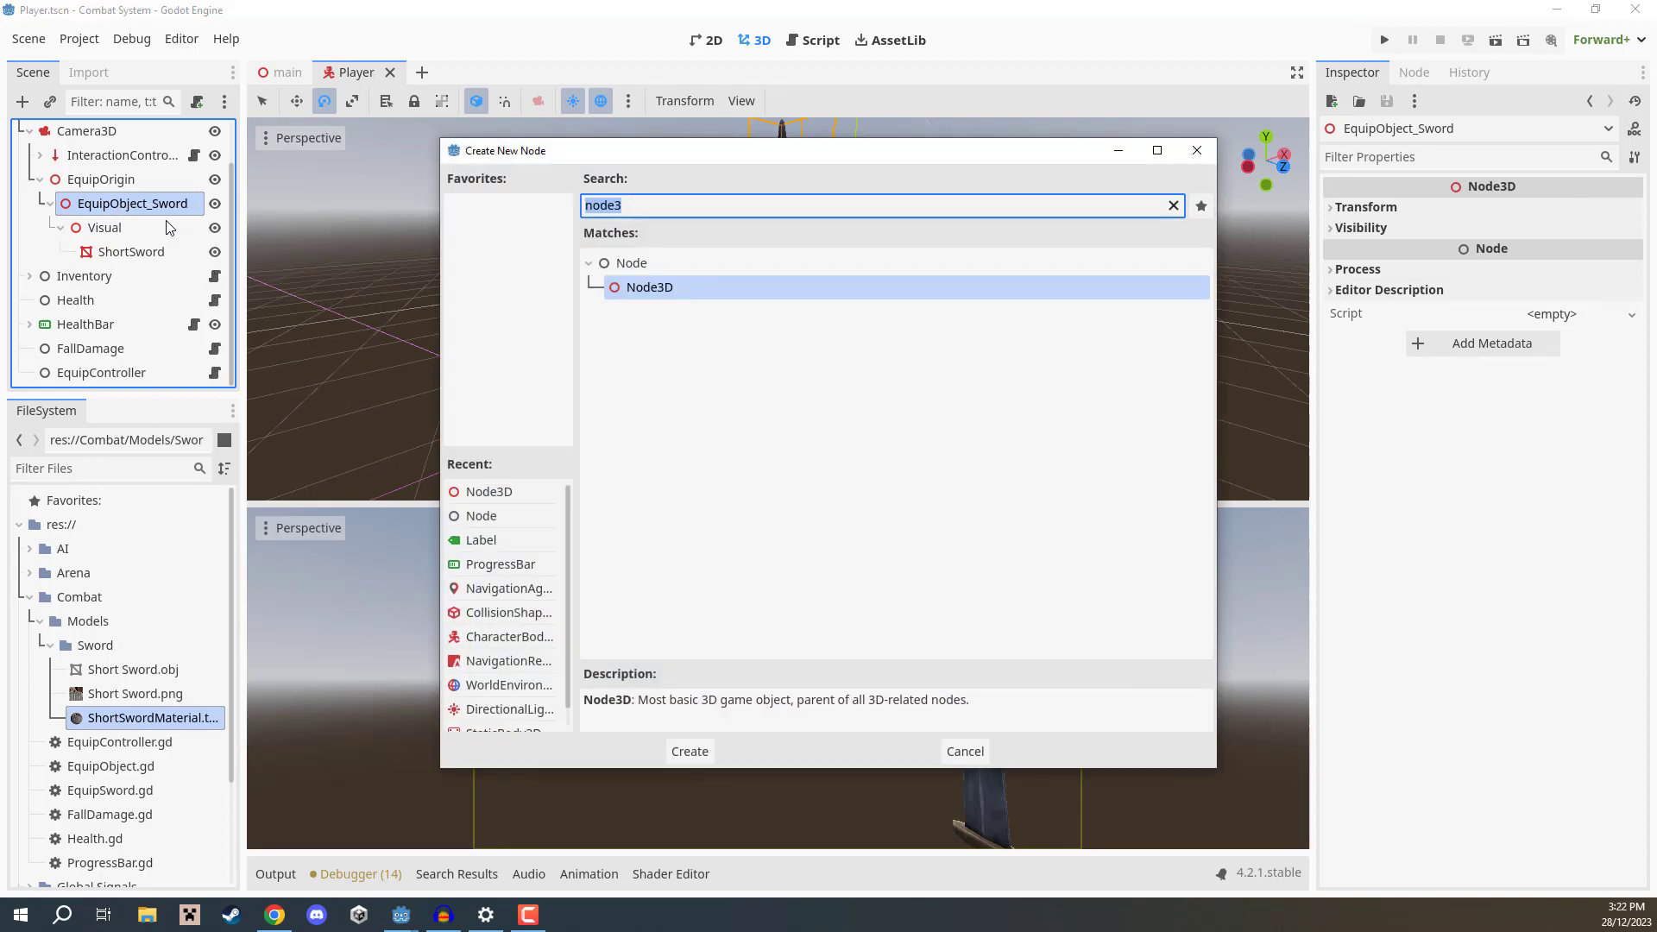
text(animation)
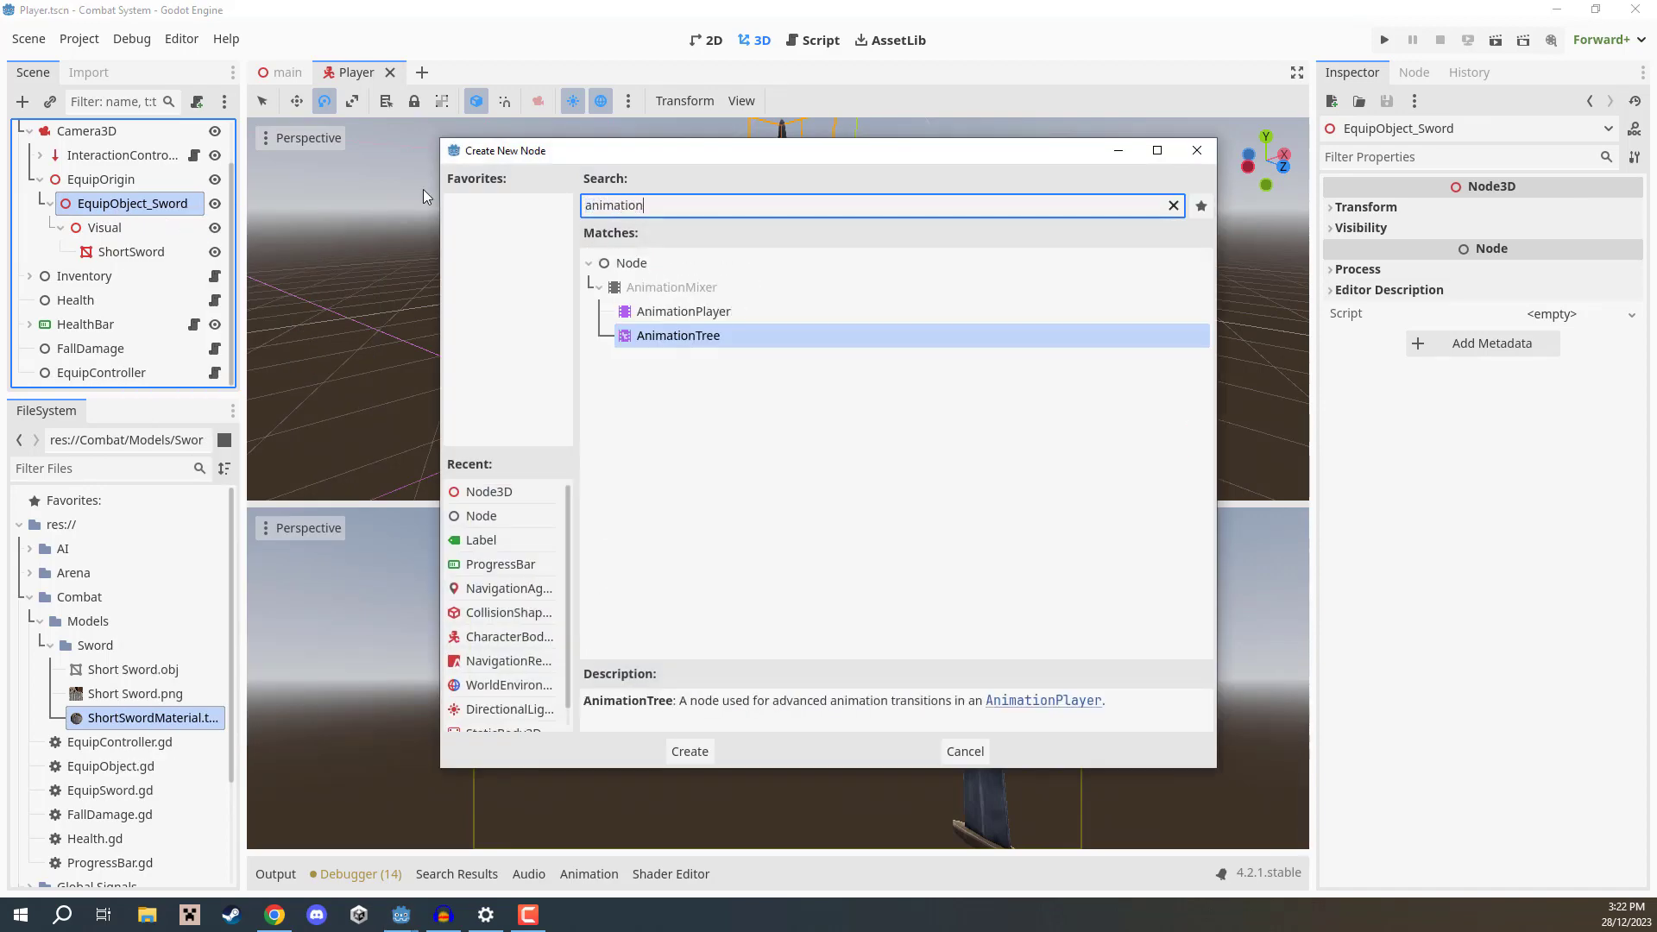
click(647, 313)
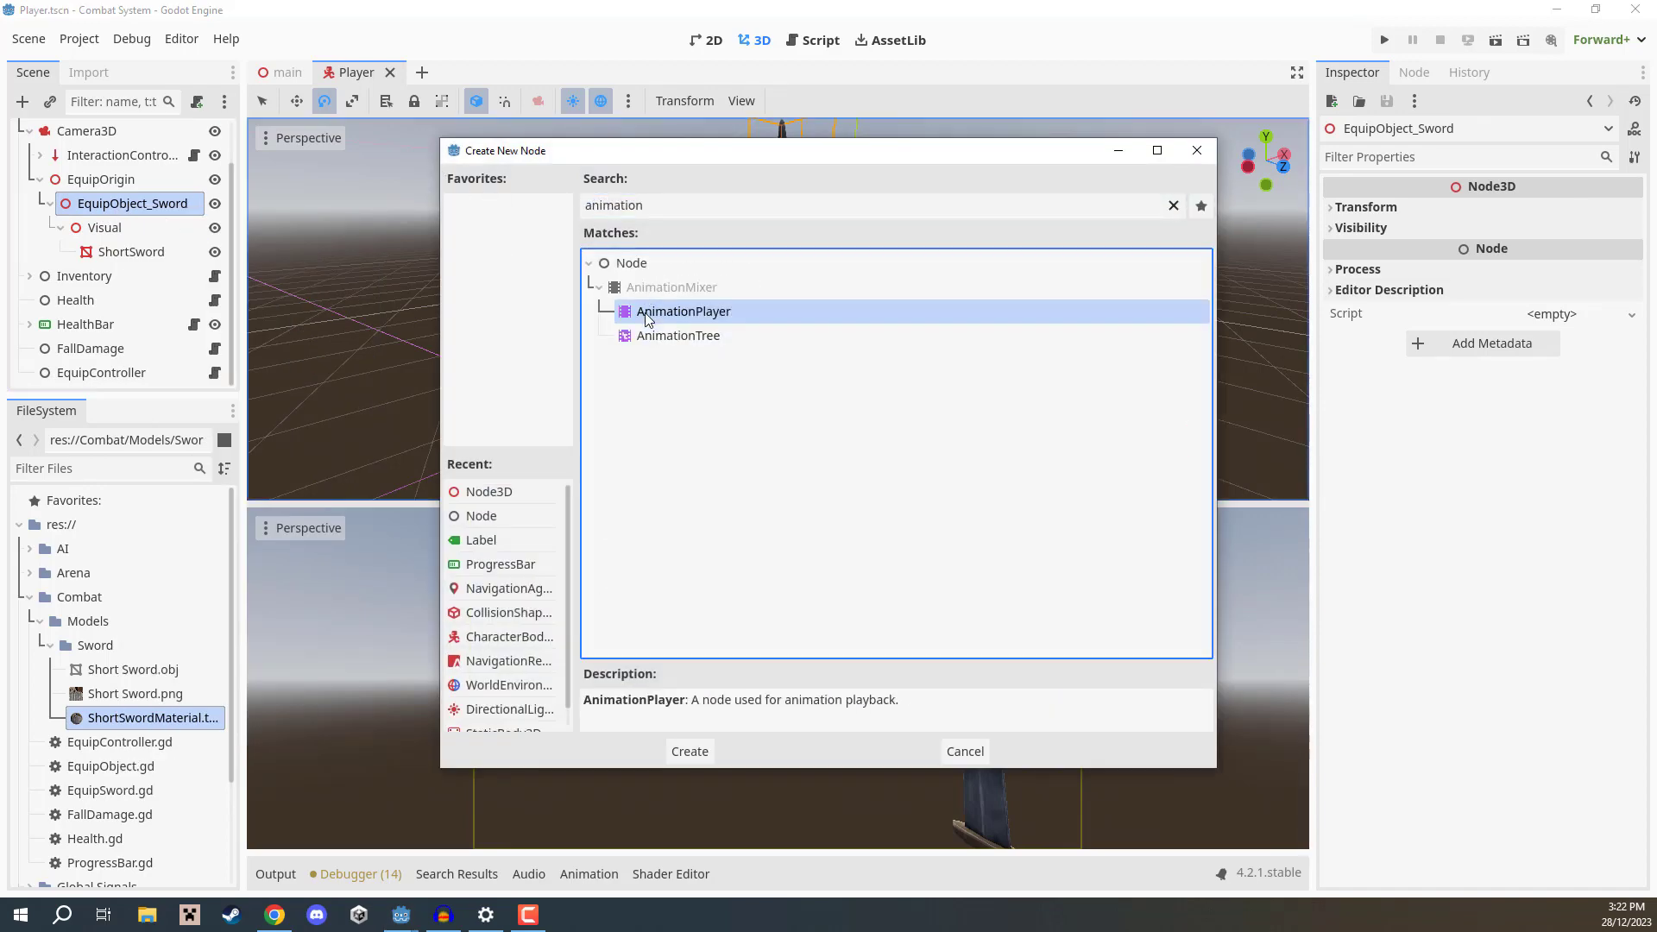
click(688, 751)
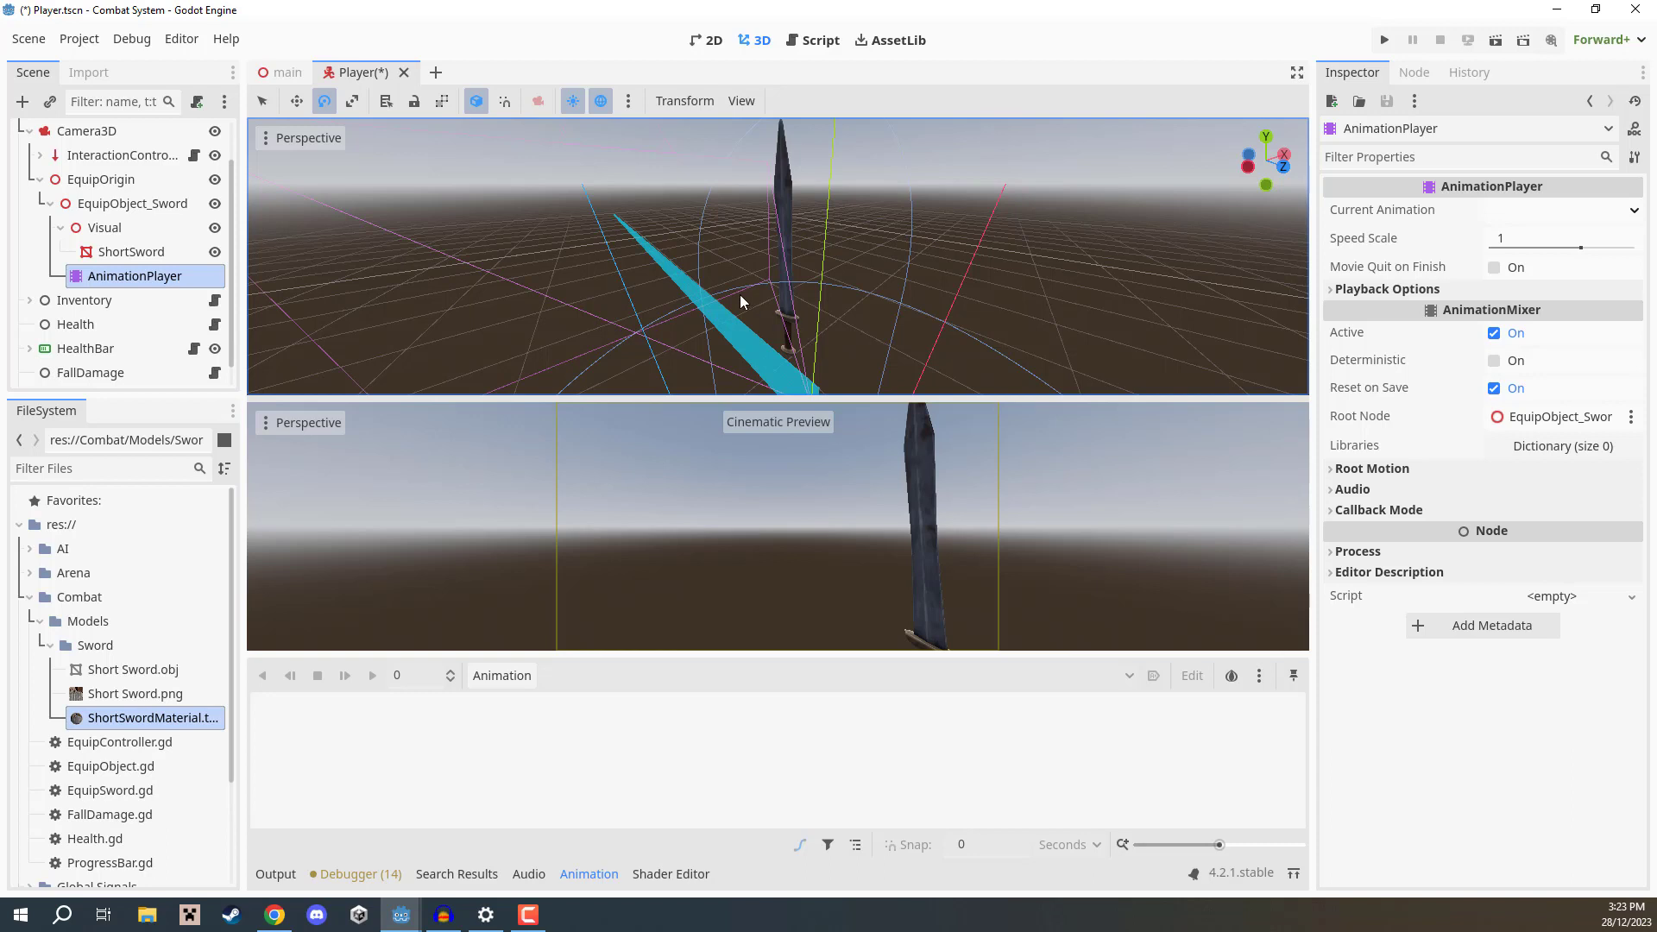
click(62, 228)
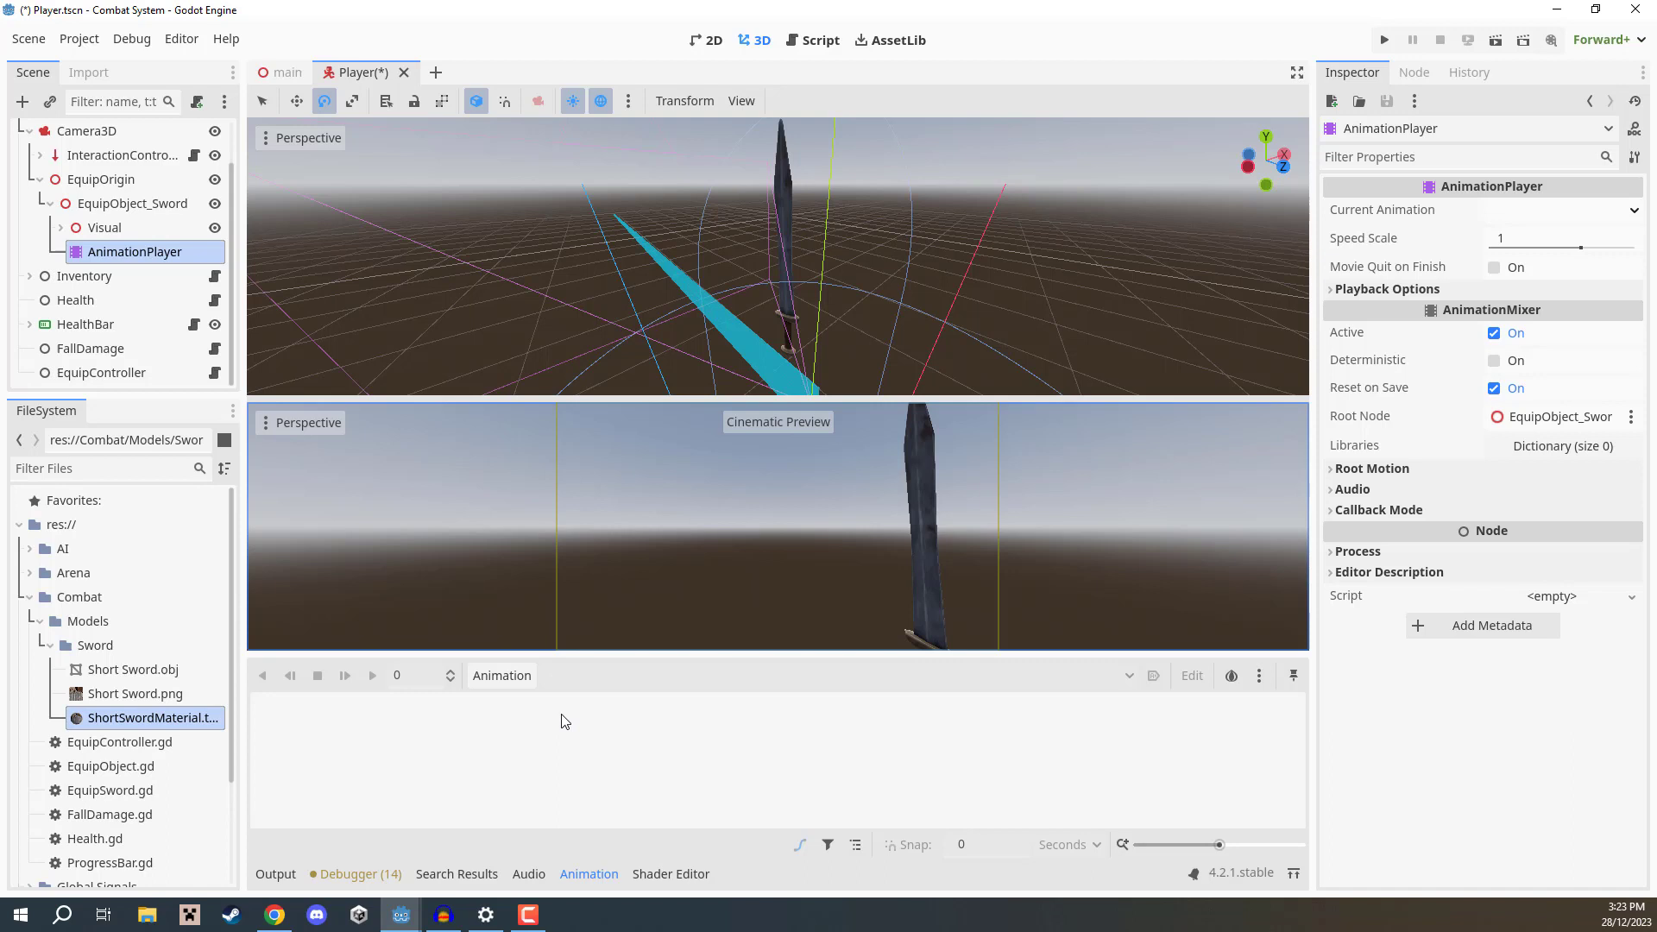
Create a new animation named Attack in the AnimationPlayer.
click(488, 678)
click(503, 701)
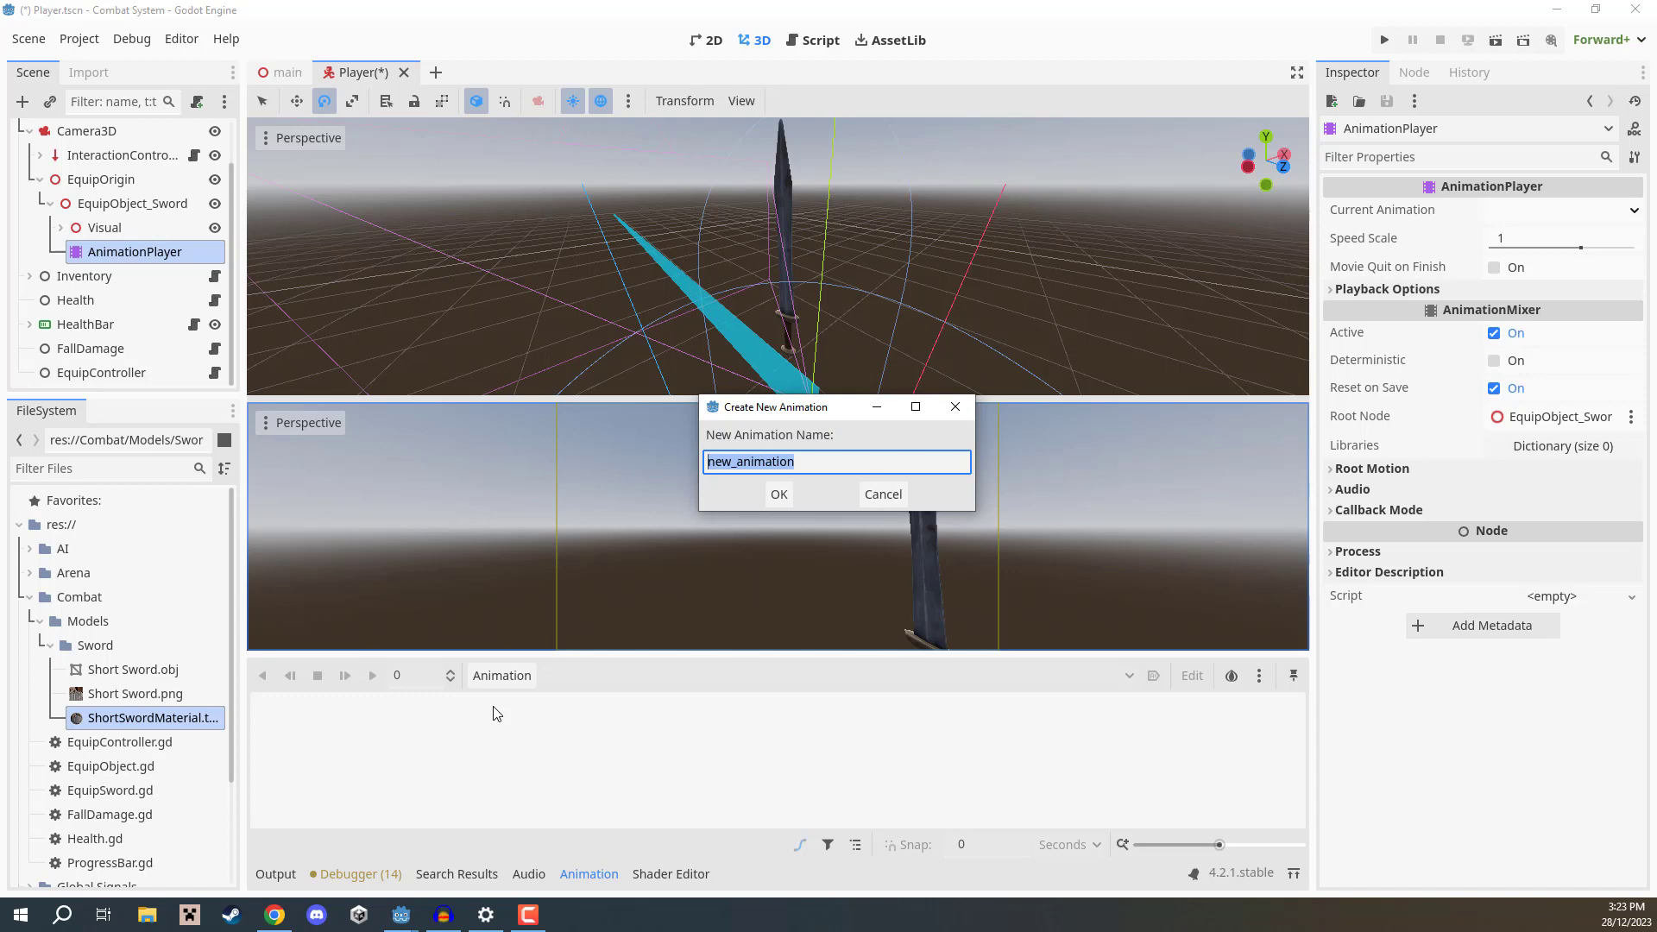
text(Attack)
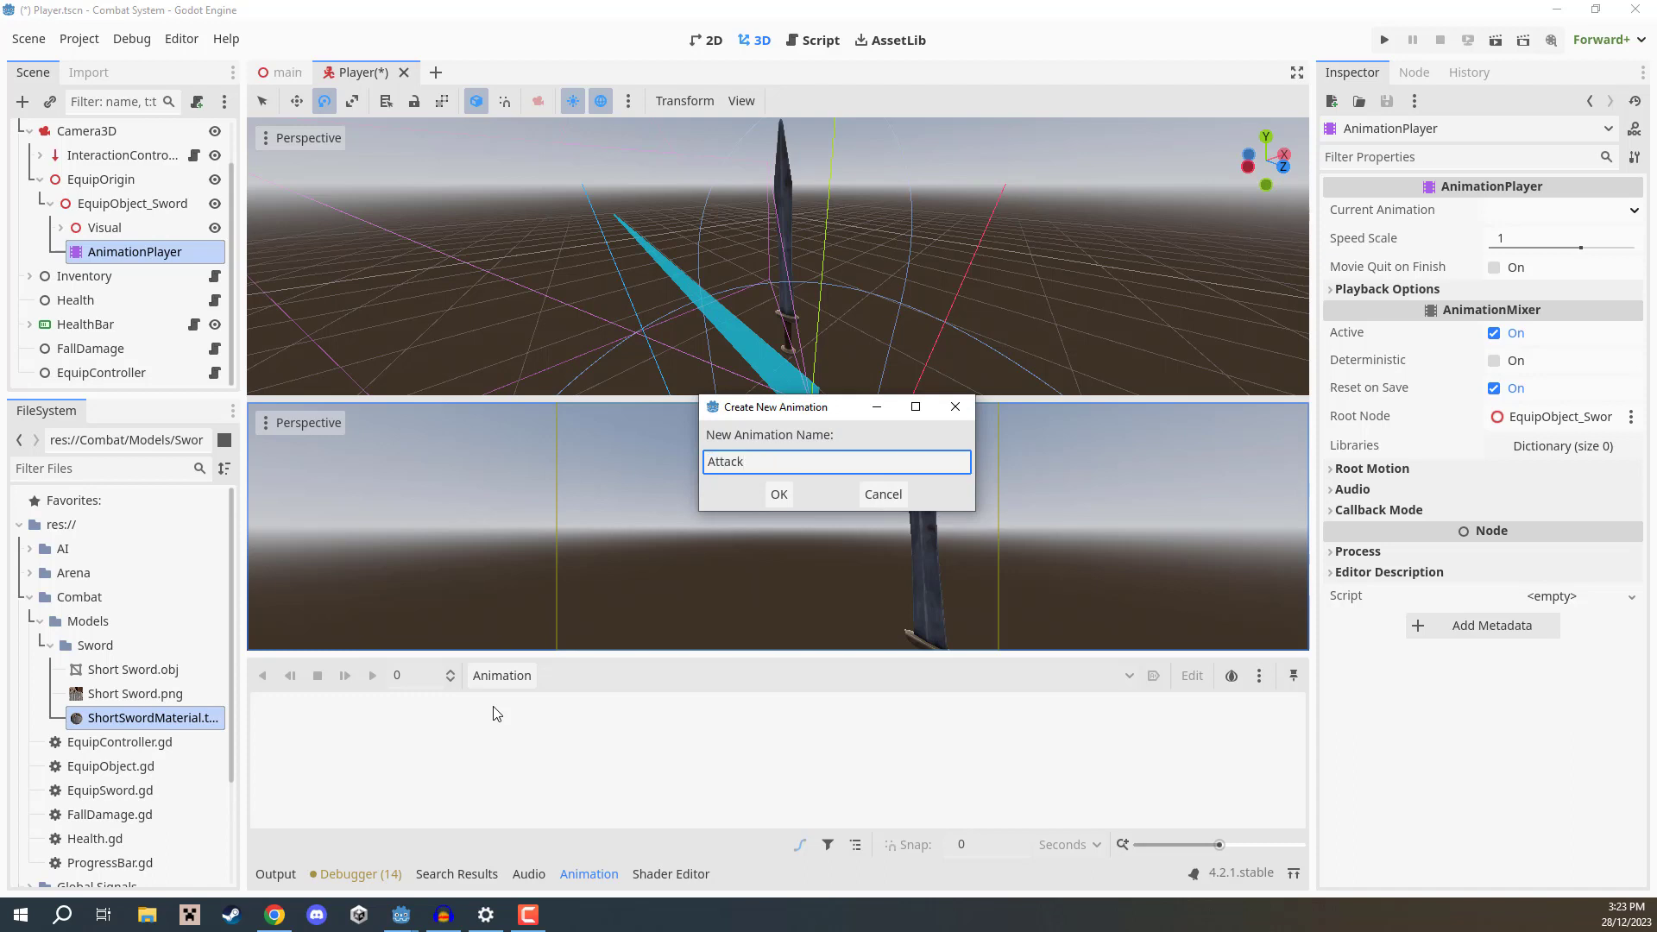
key(Return)
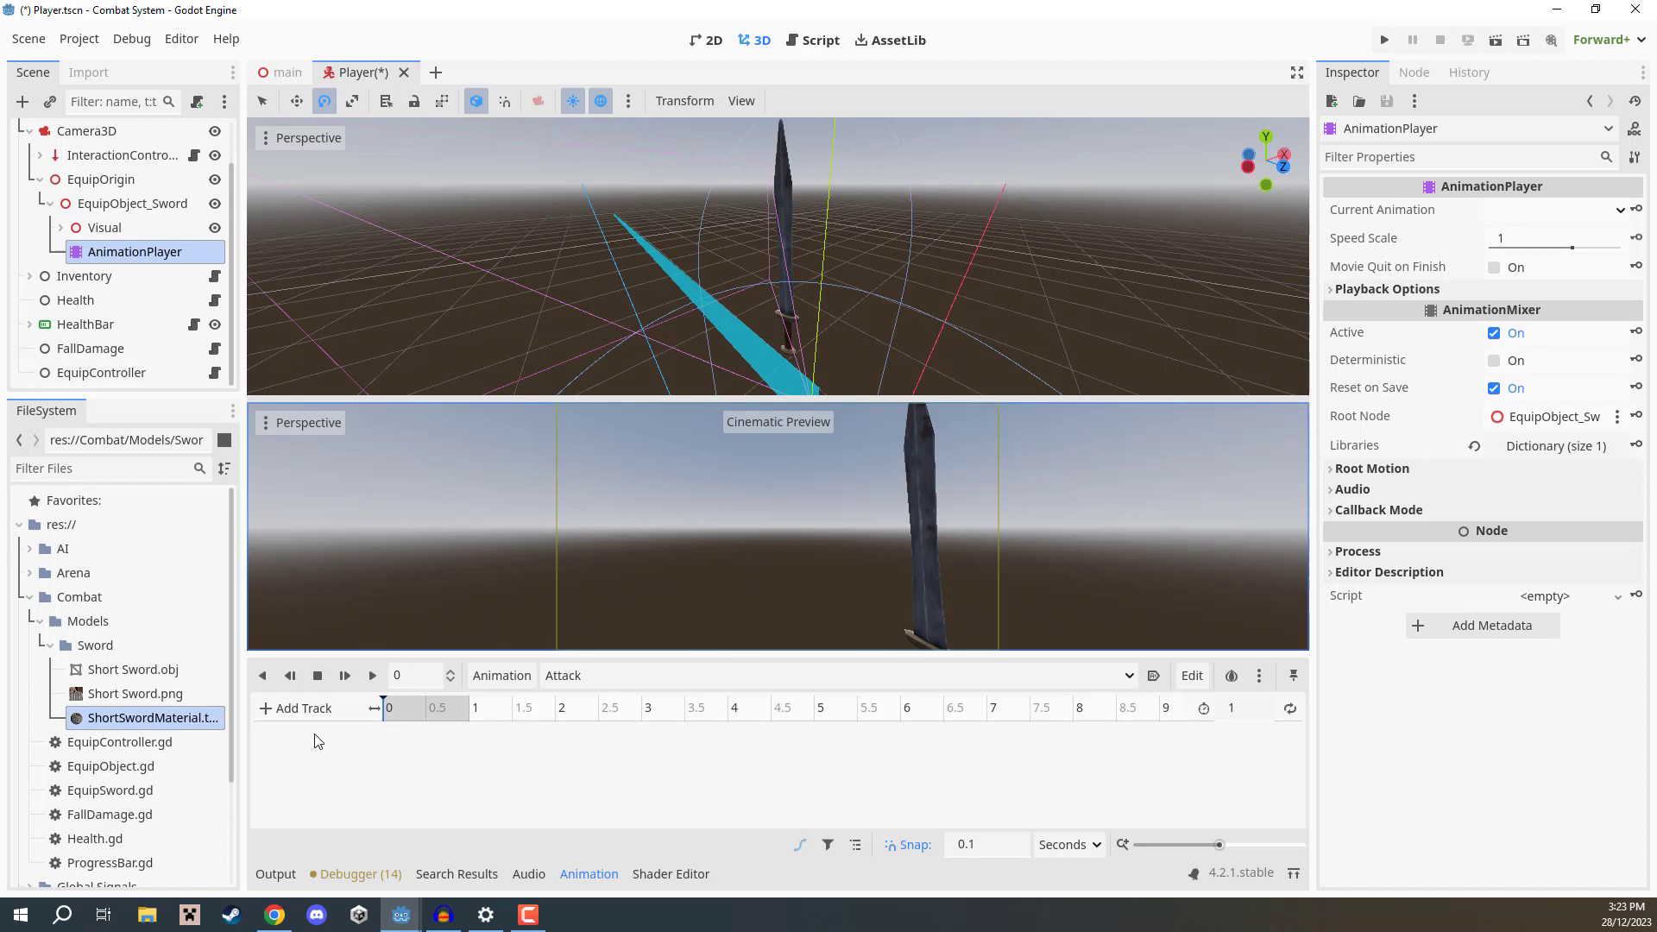
drag(410, 711, 361, 707)
key(d)
key(d)
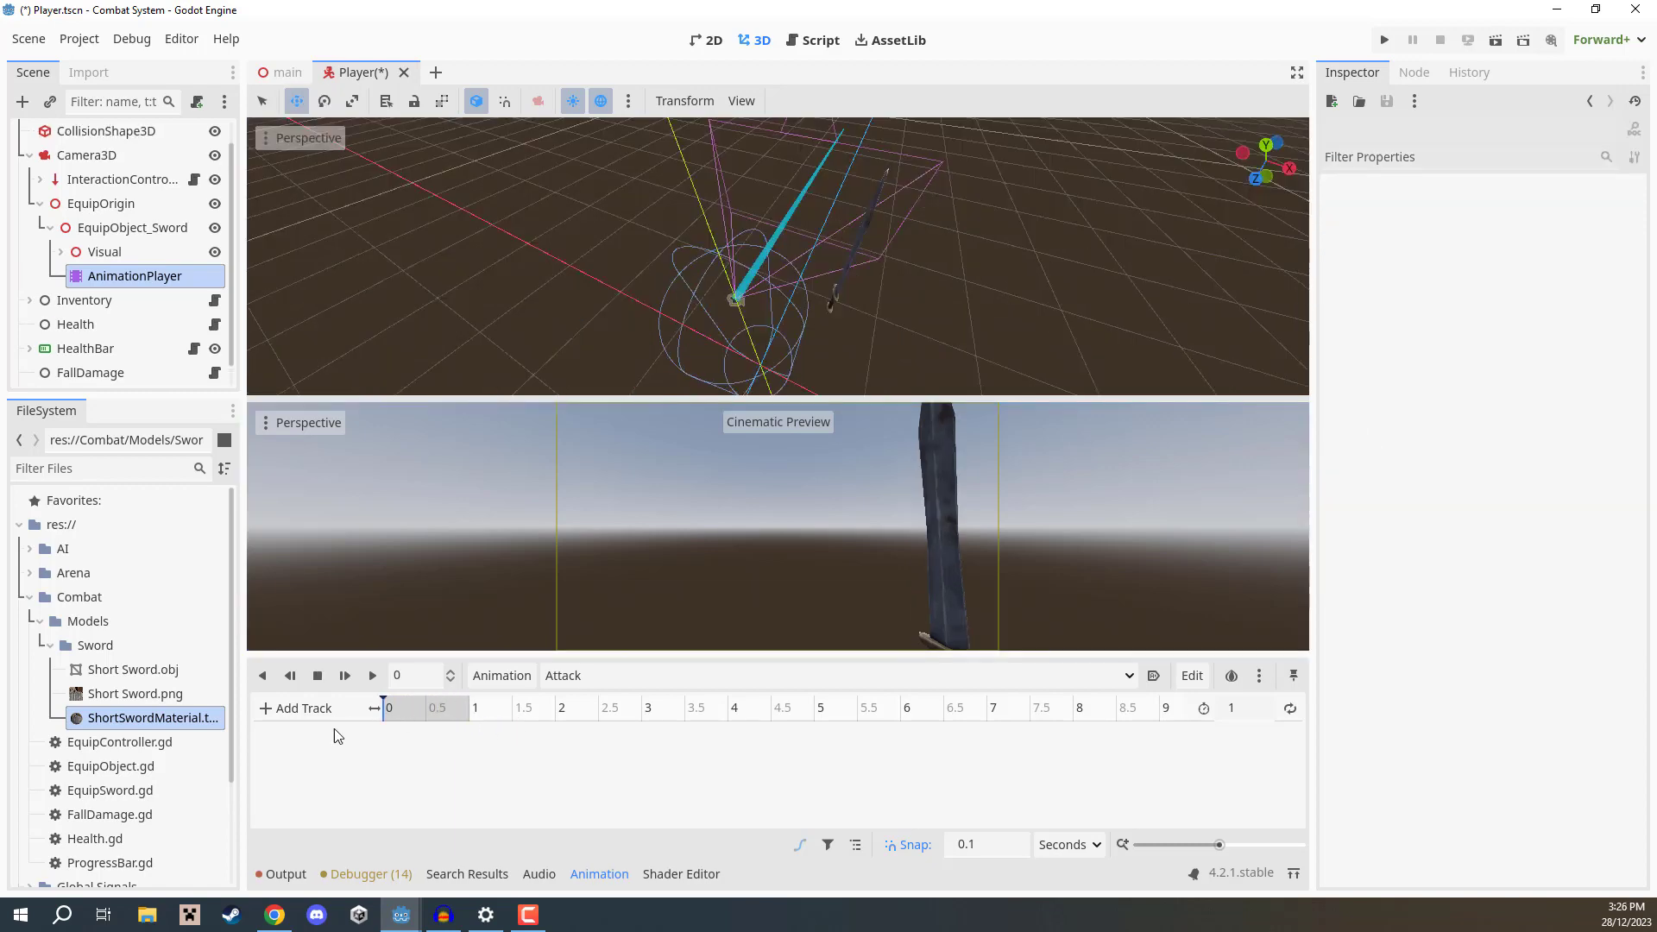
Add a 3D Position Track for the Visual node to the Attack animation.
click(287, 708)
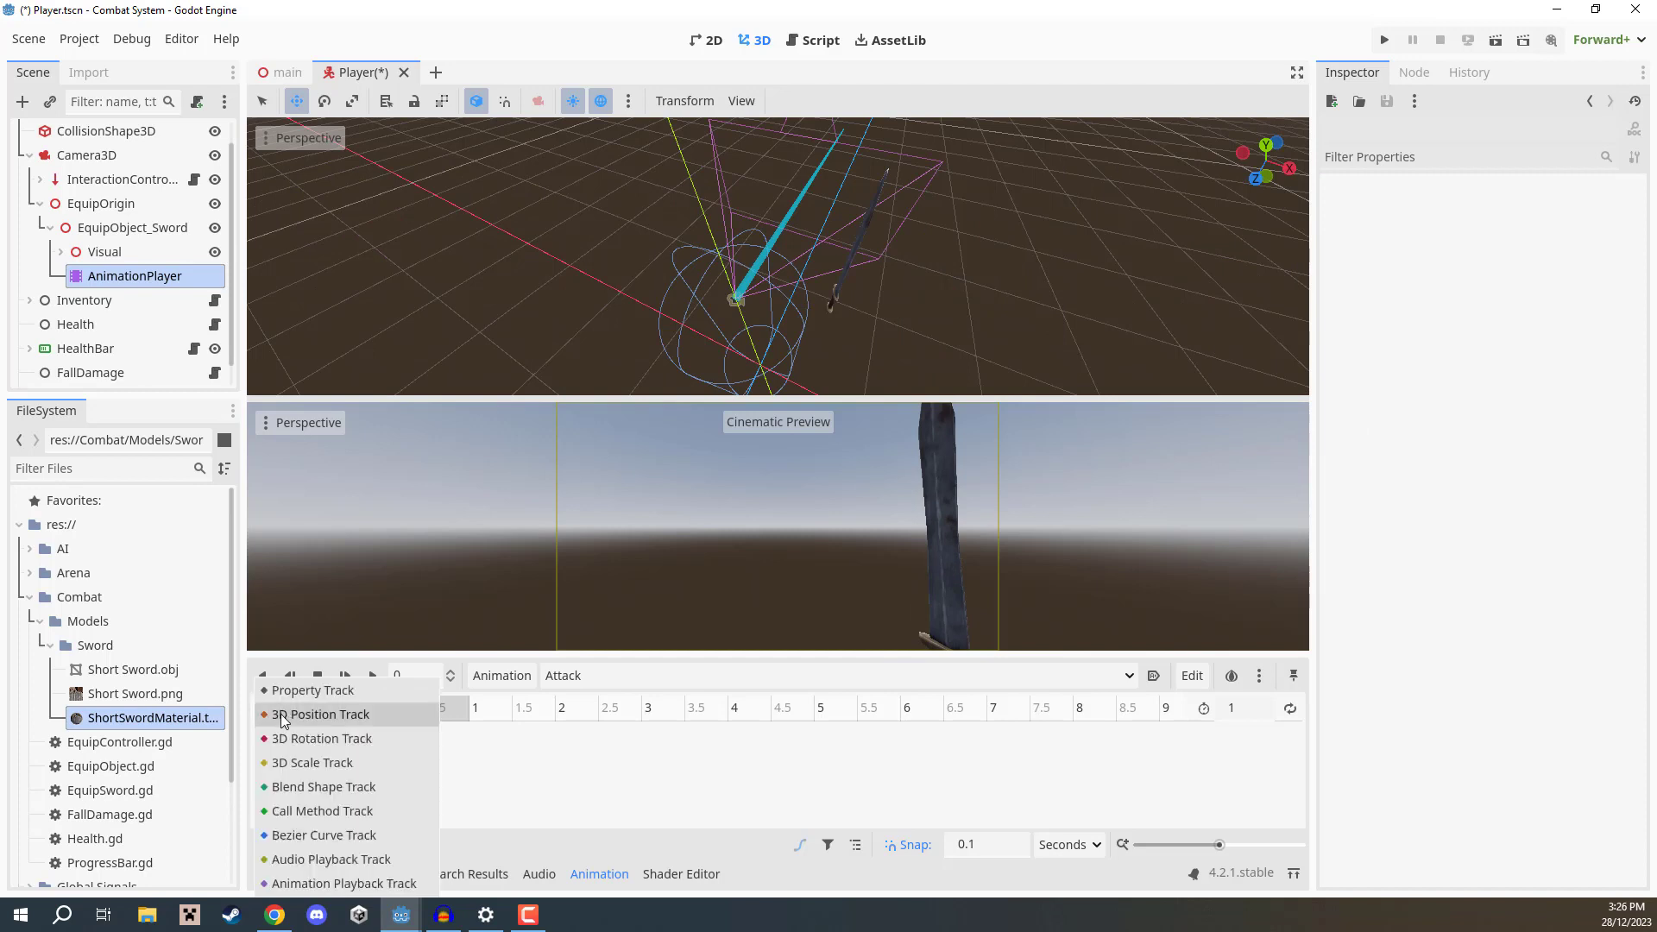
click(320, 715)
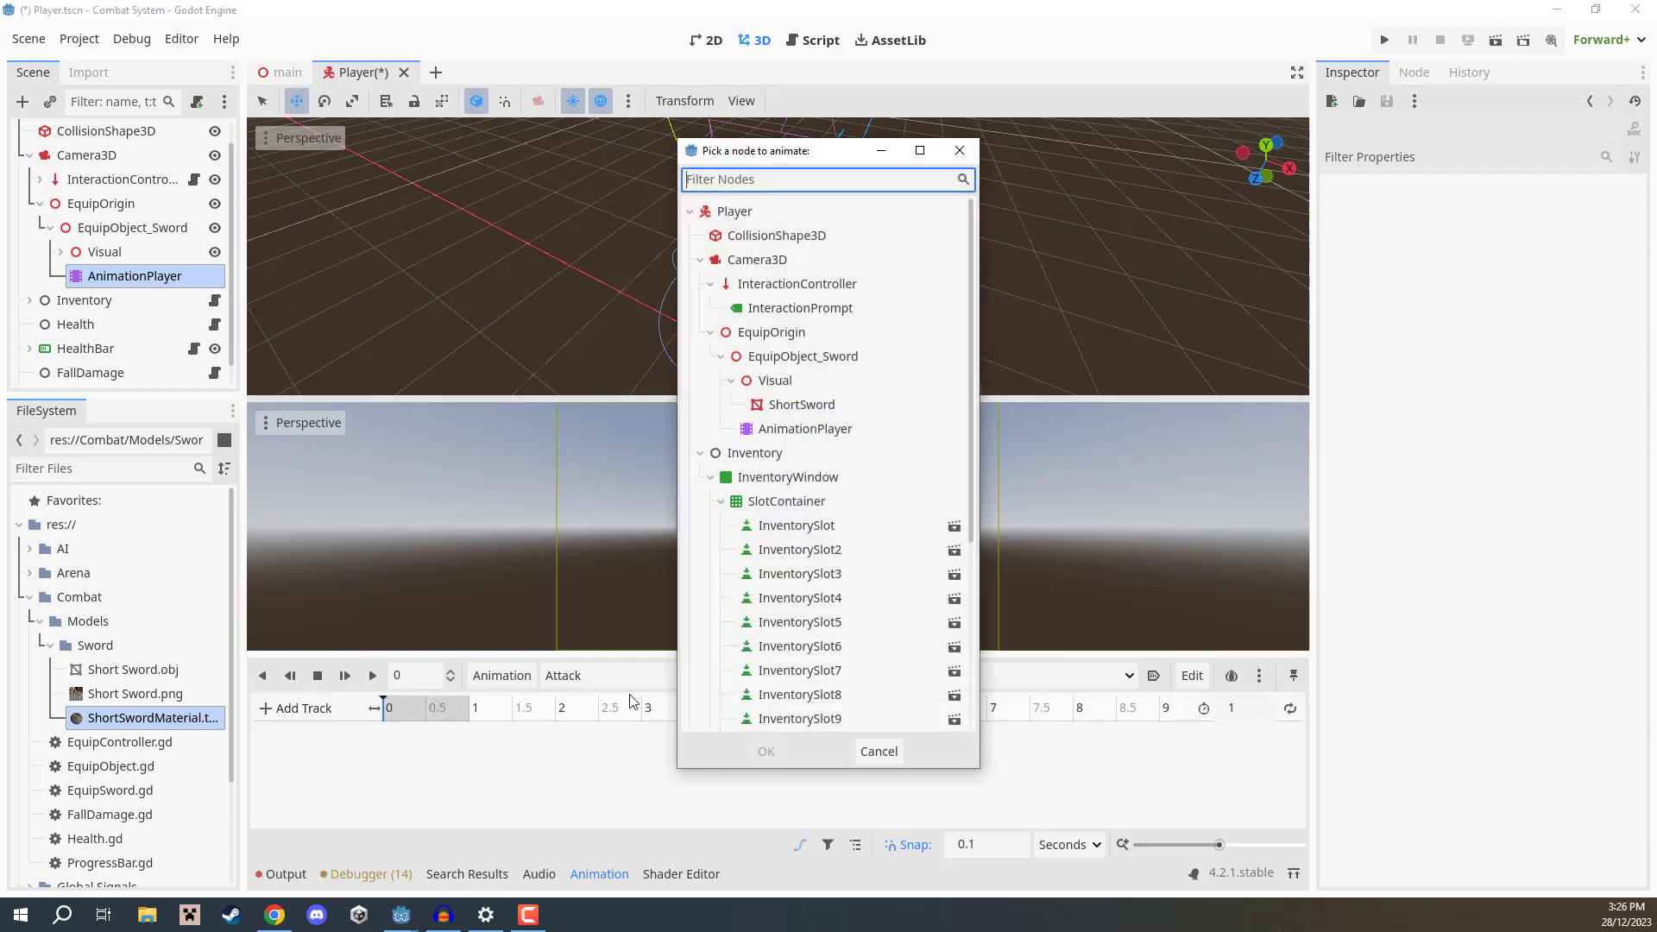
click(759, 382)
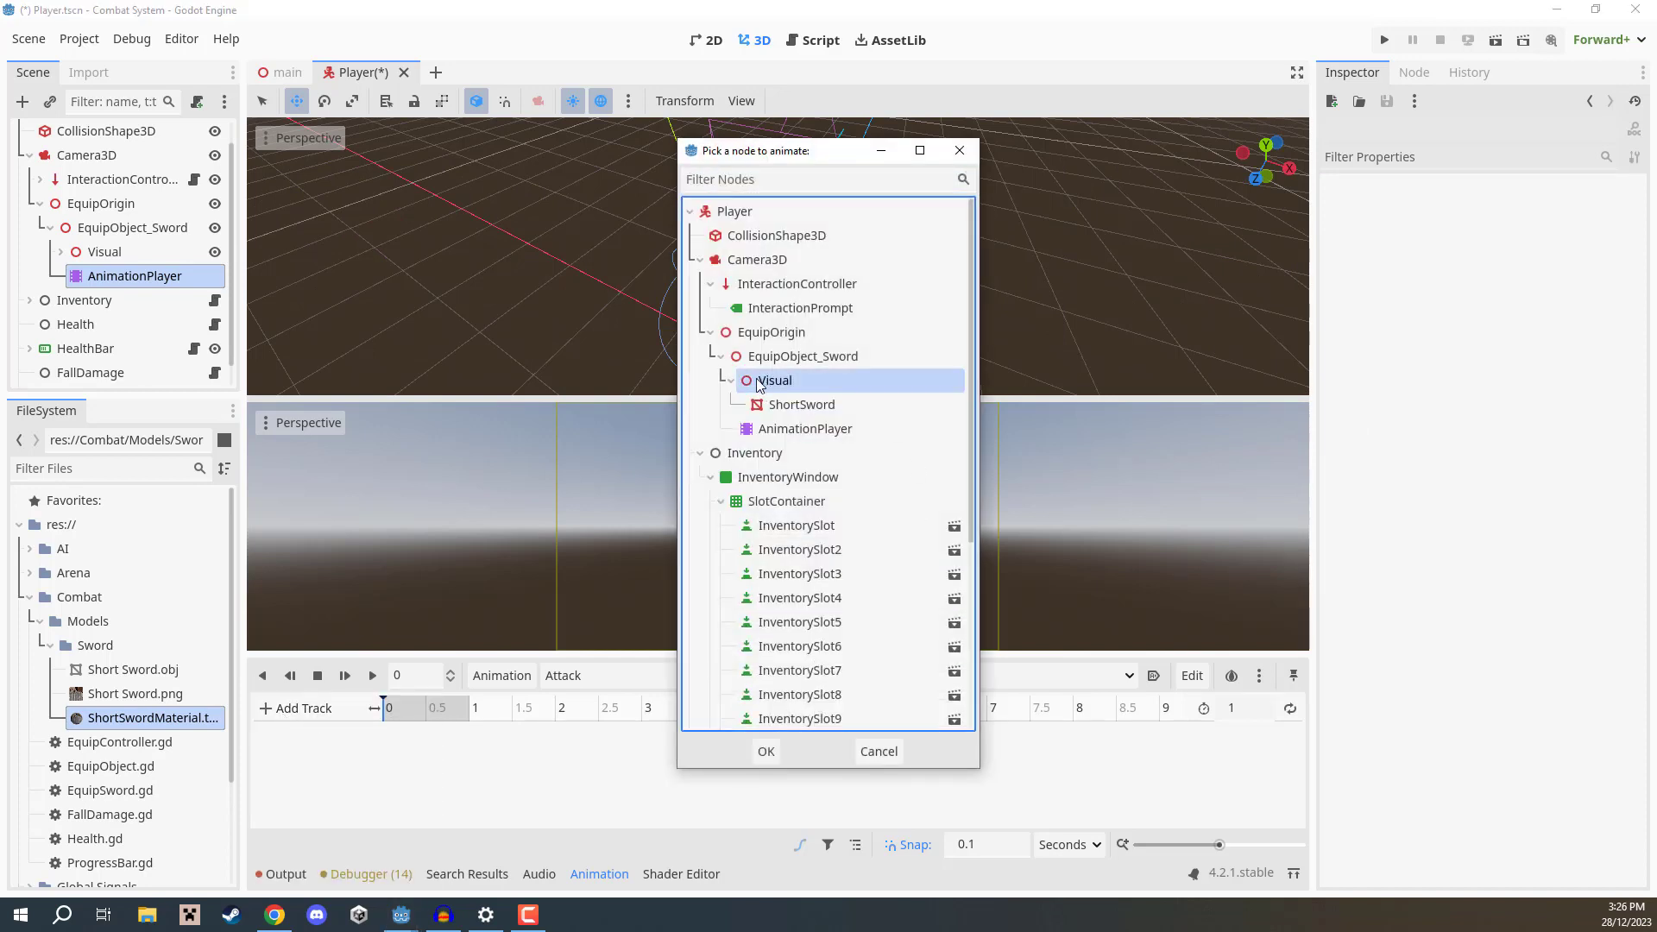
click(766, 751)
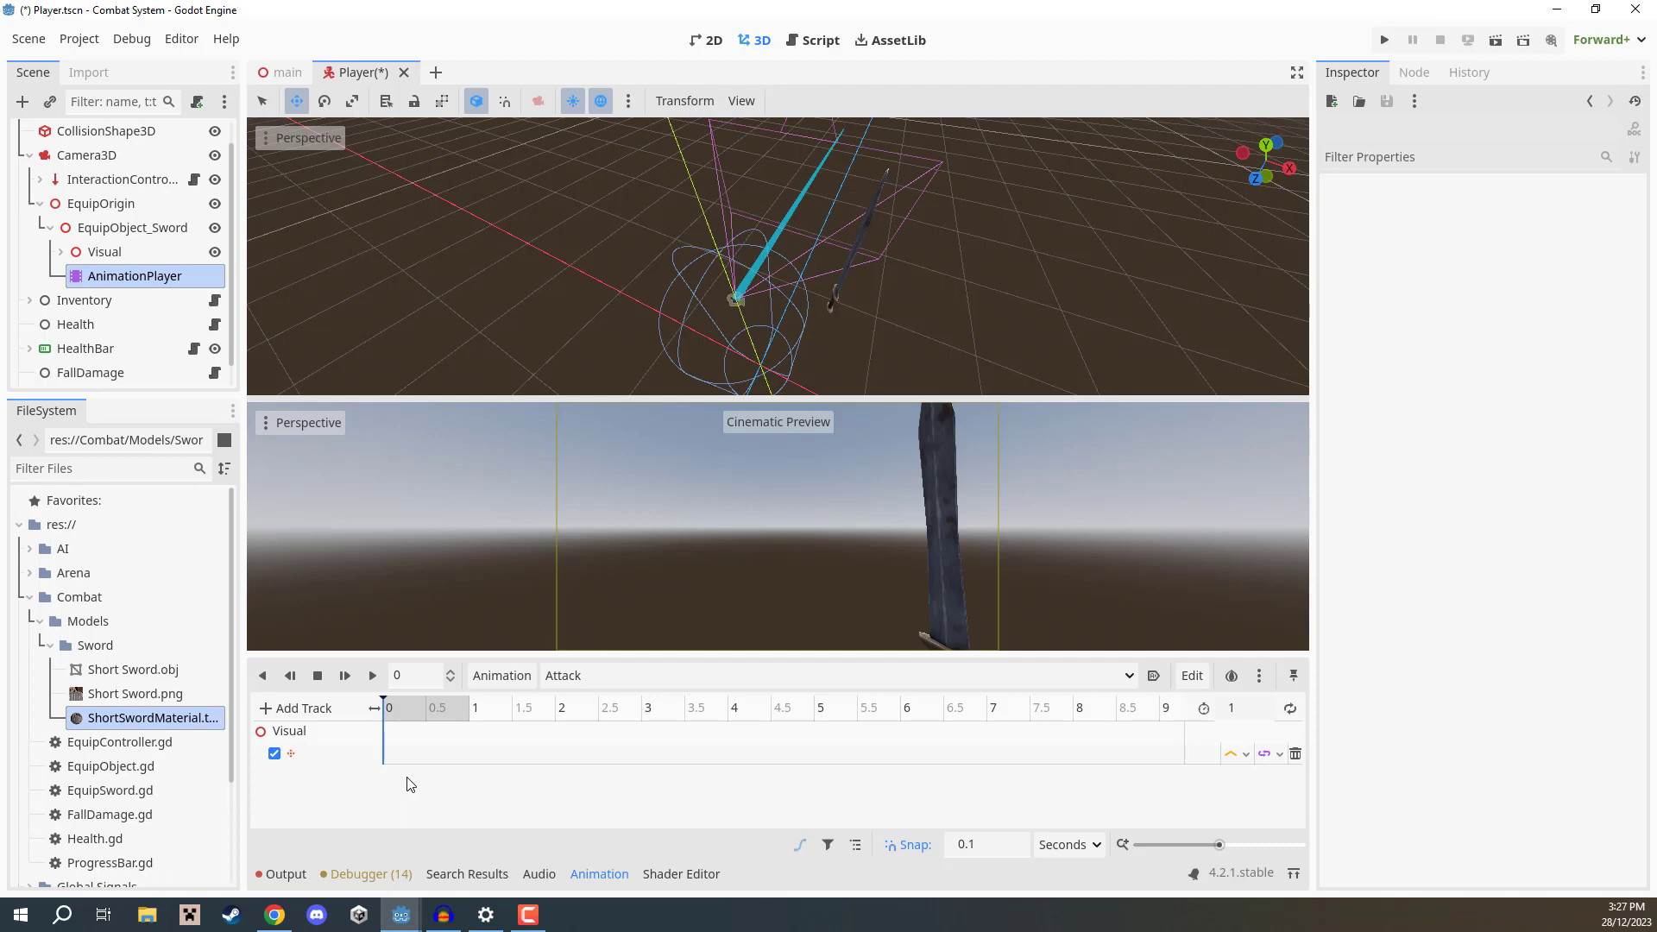
Insert a position key at 0 seconds on the Visual track and select it.
right_click(386, 749)
click(415, 764)
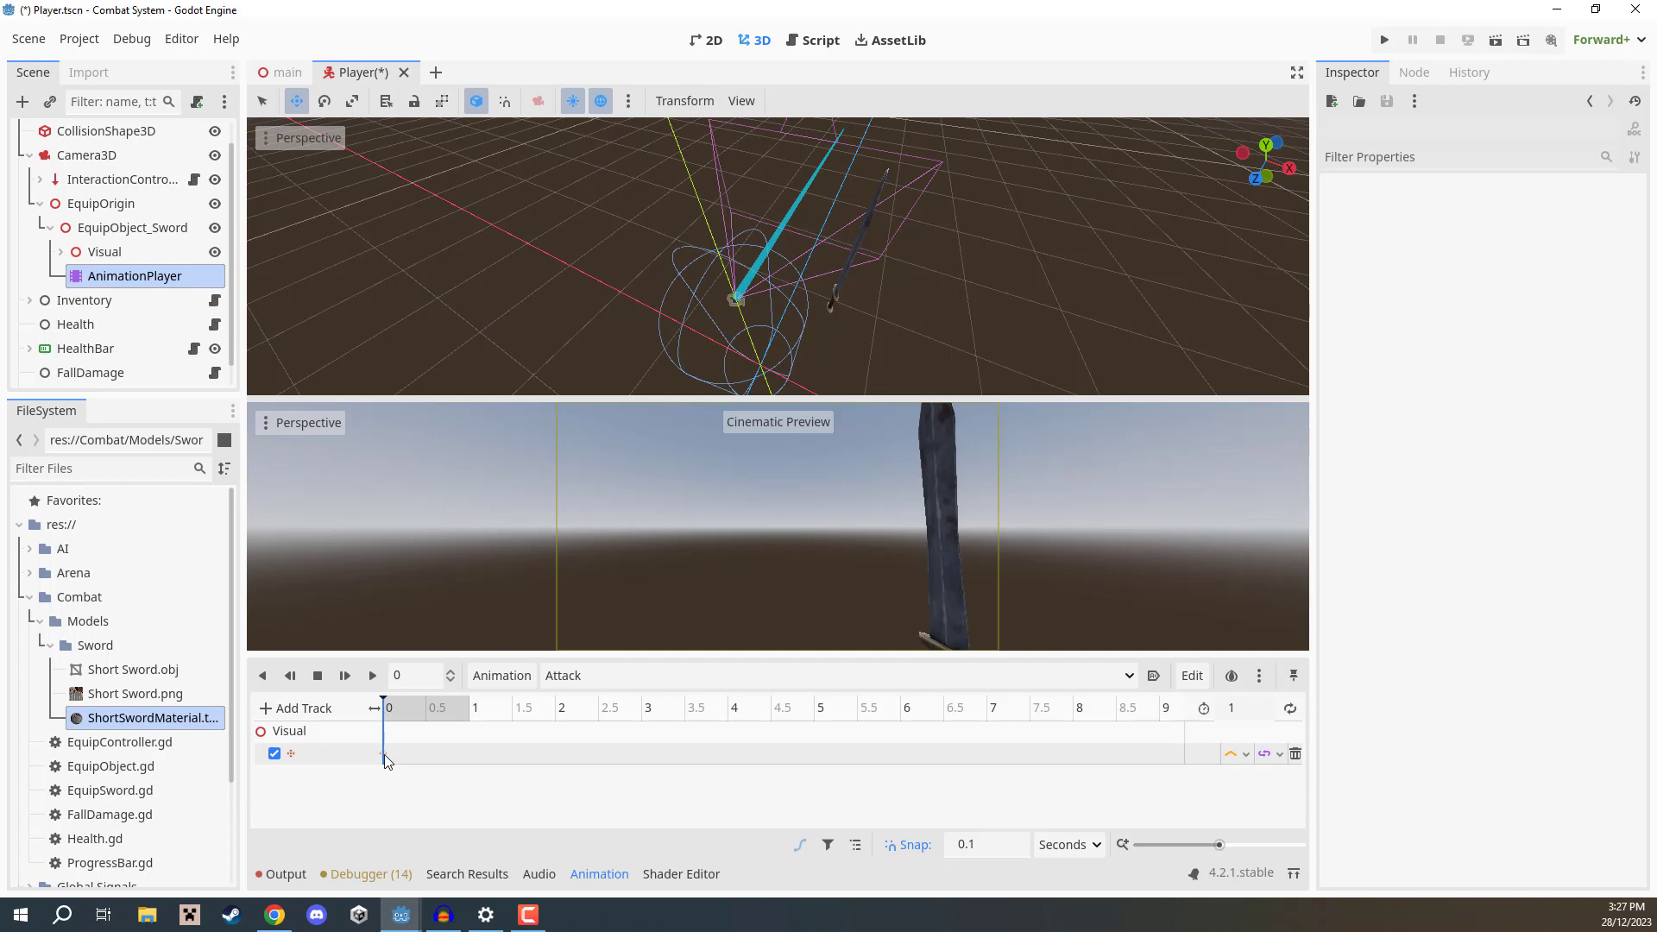
click(383, 754)
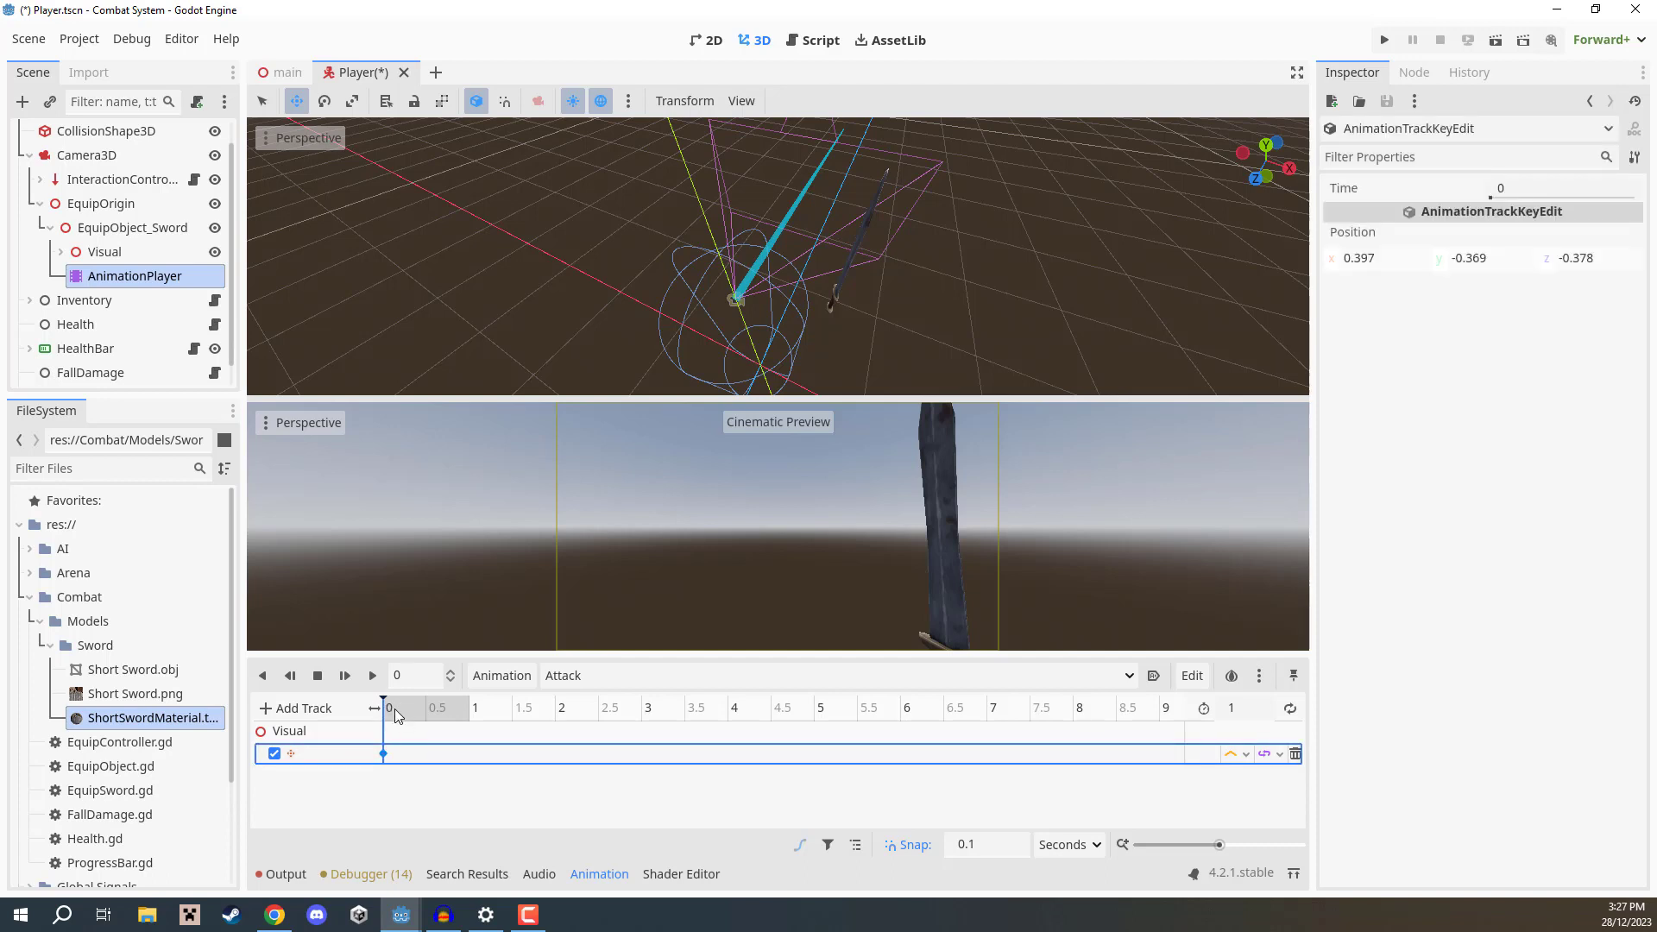
Tilt the Visual node forward and move the sword away from the camera toward the view centre as the thrust pose.
drag(395, 708, 460, 707)
click(126, 252)
key(w)
key(d)
right_drag(604, 278, 293, 263)
right_drag(708, 333, 809, 333)
key(s)
key(e)
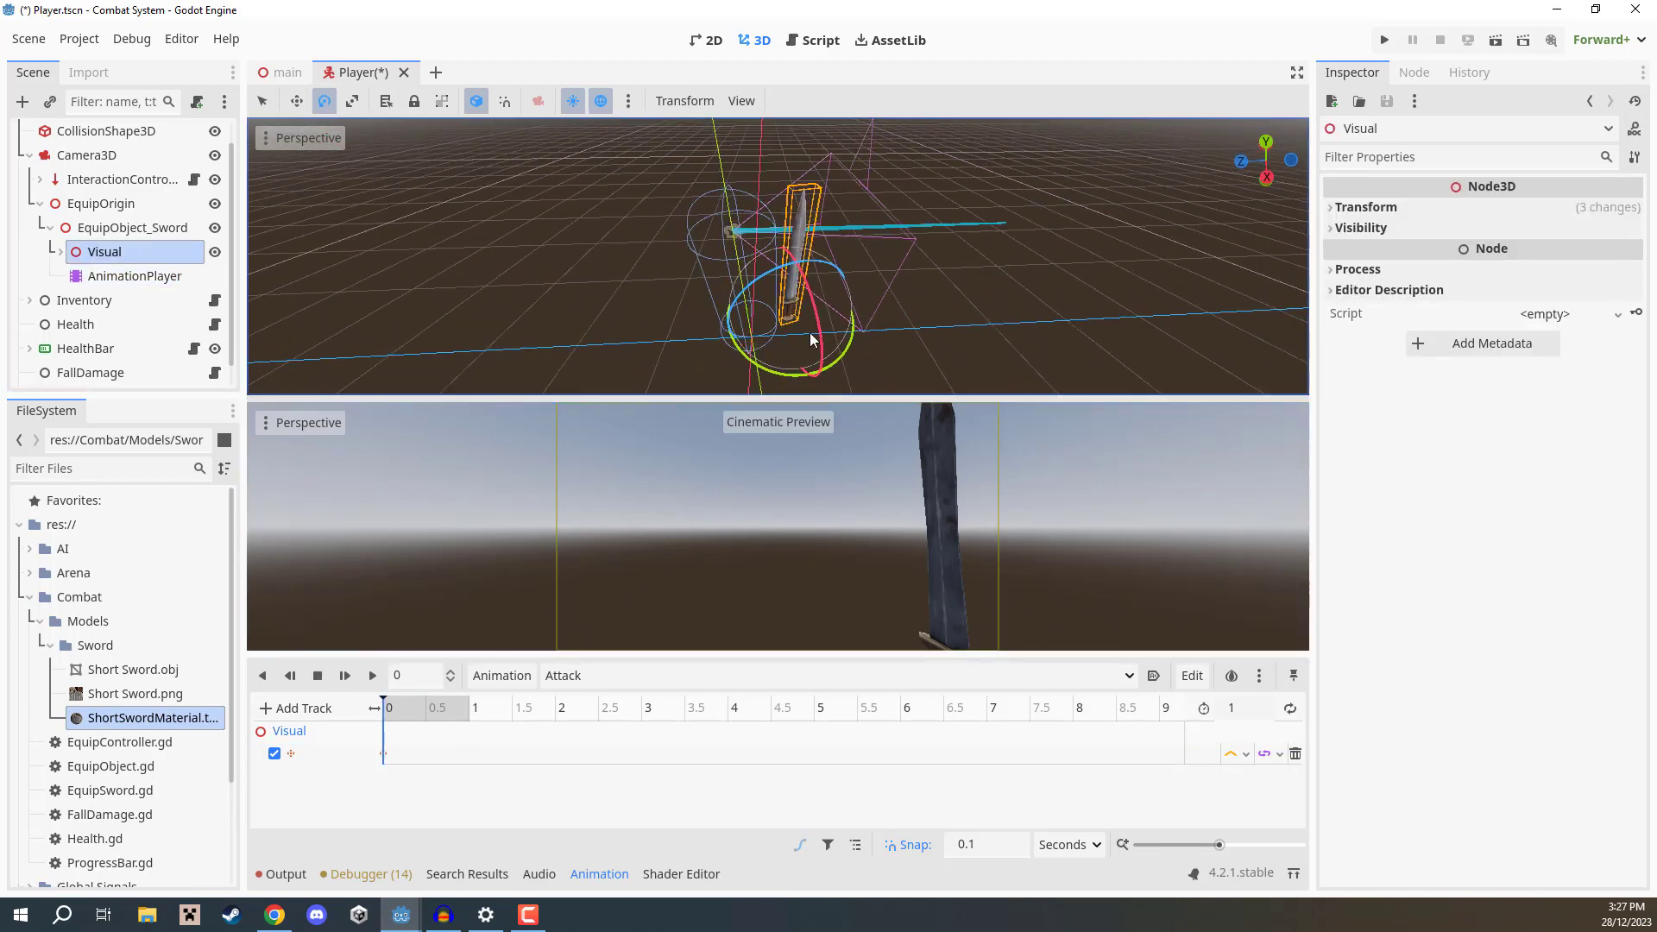
key(w)
drag(719, 335, 791, 319)
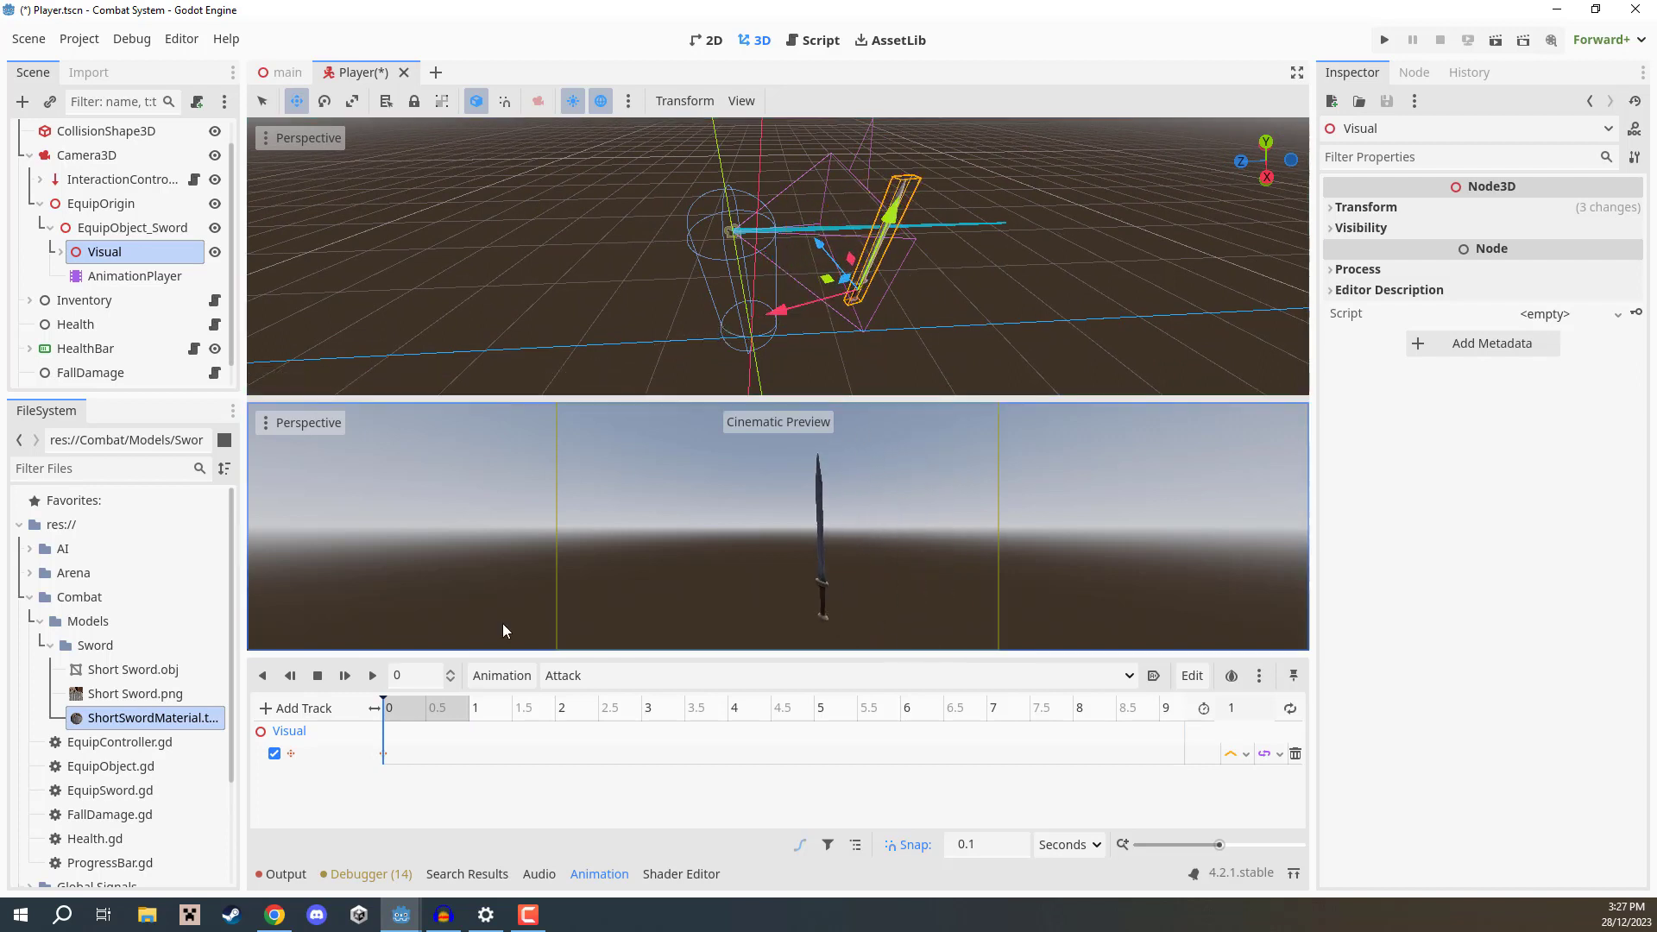
Insert a second position key at 0.8 seconds on the Visual track for the forward pose.
click(452, 707)
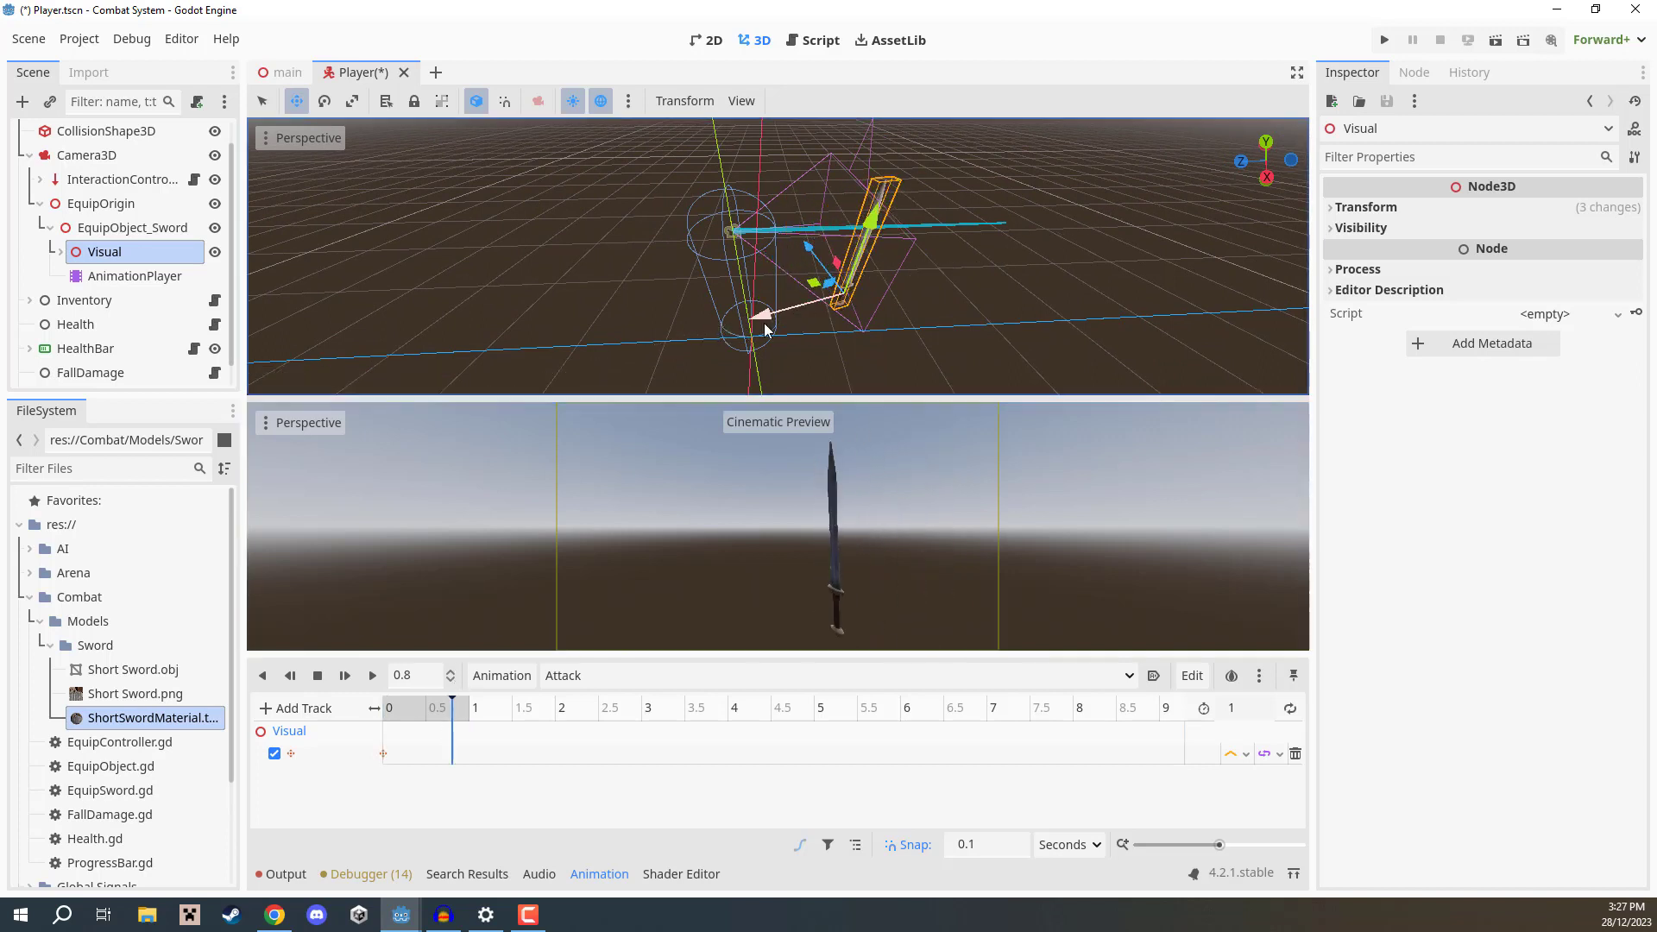
right_click(449, 749)
click(479, 764)
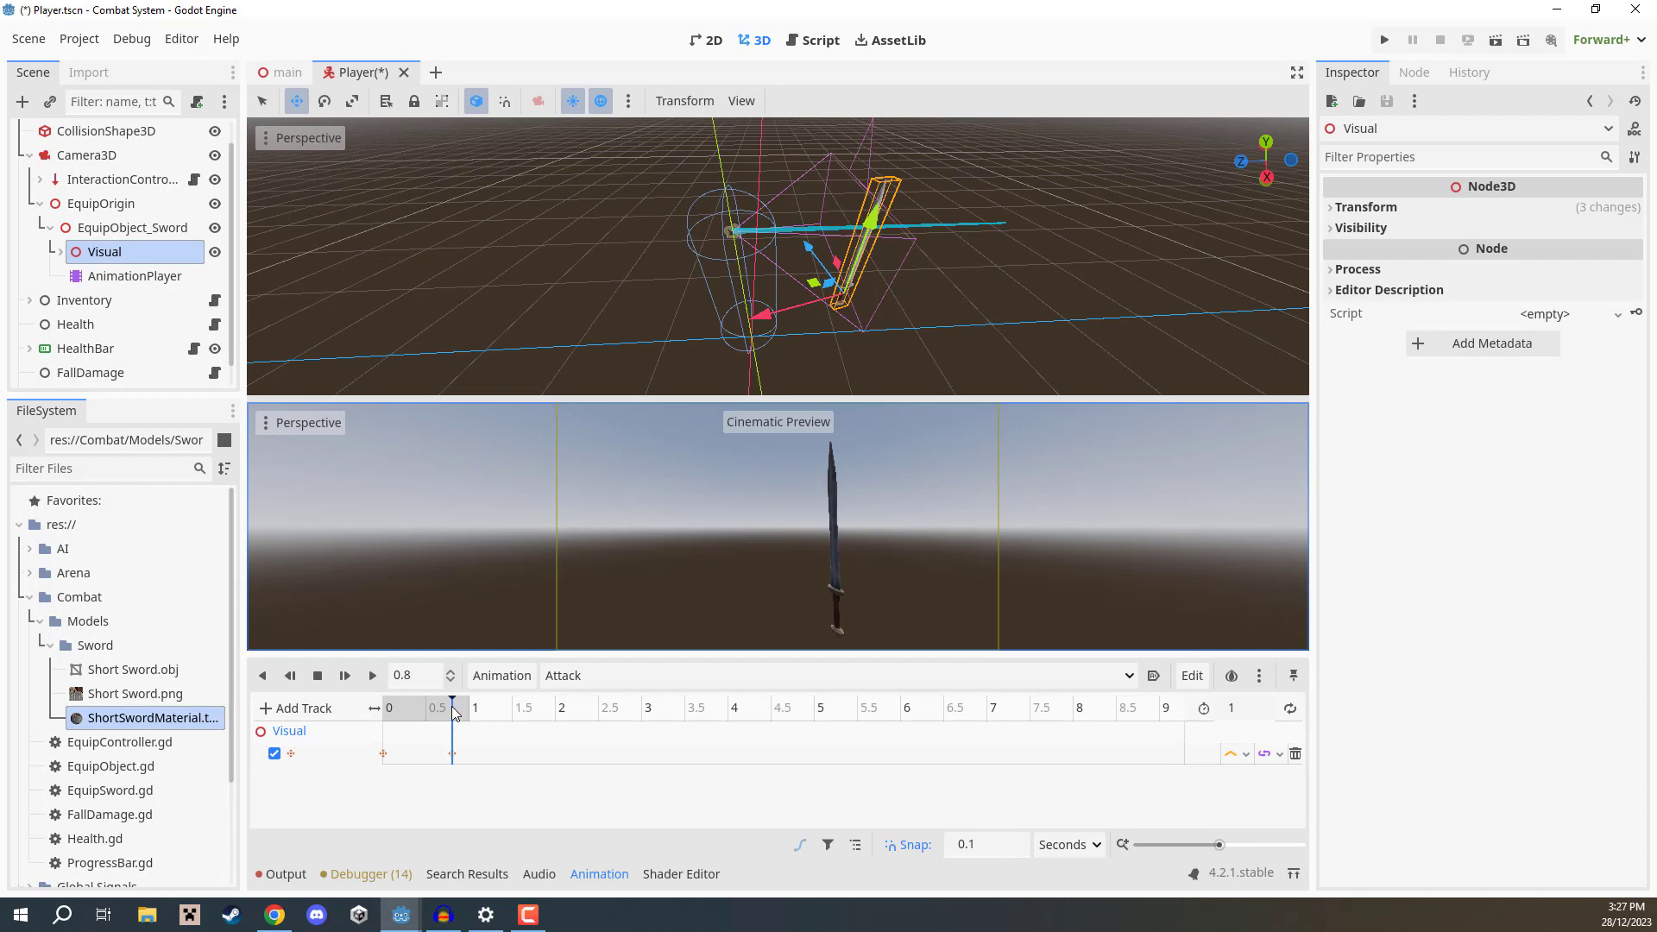
Play the Attack animation from the start to check the sword's movement between the two keys.
click(386, 711)
key(d)
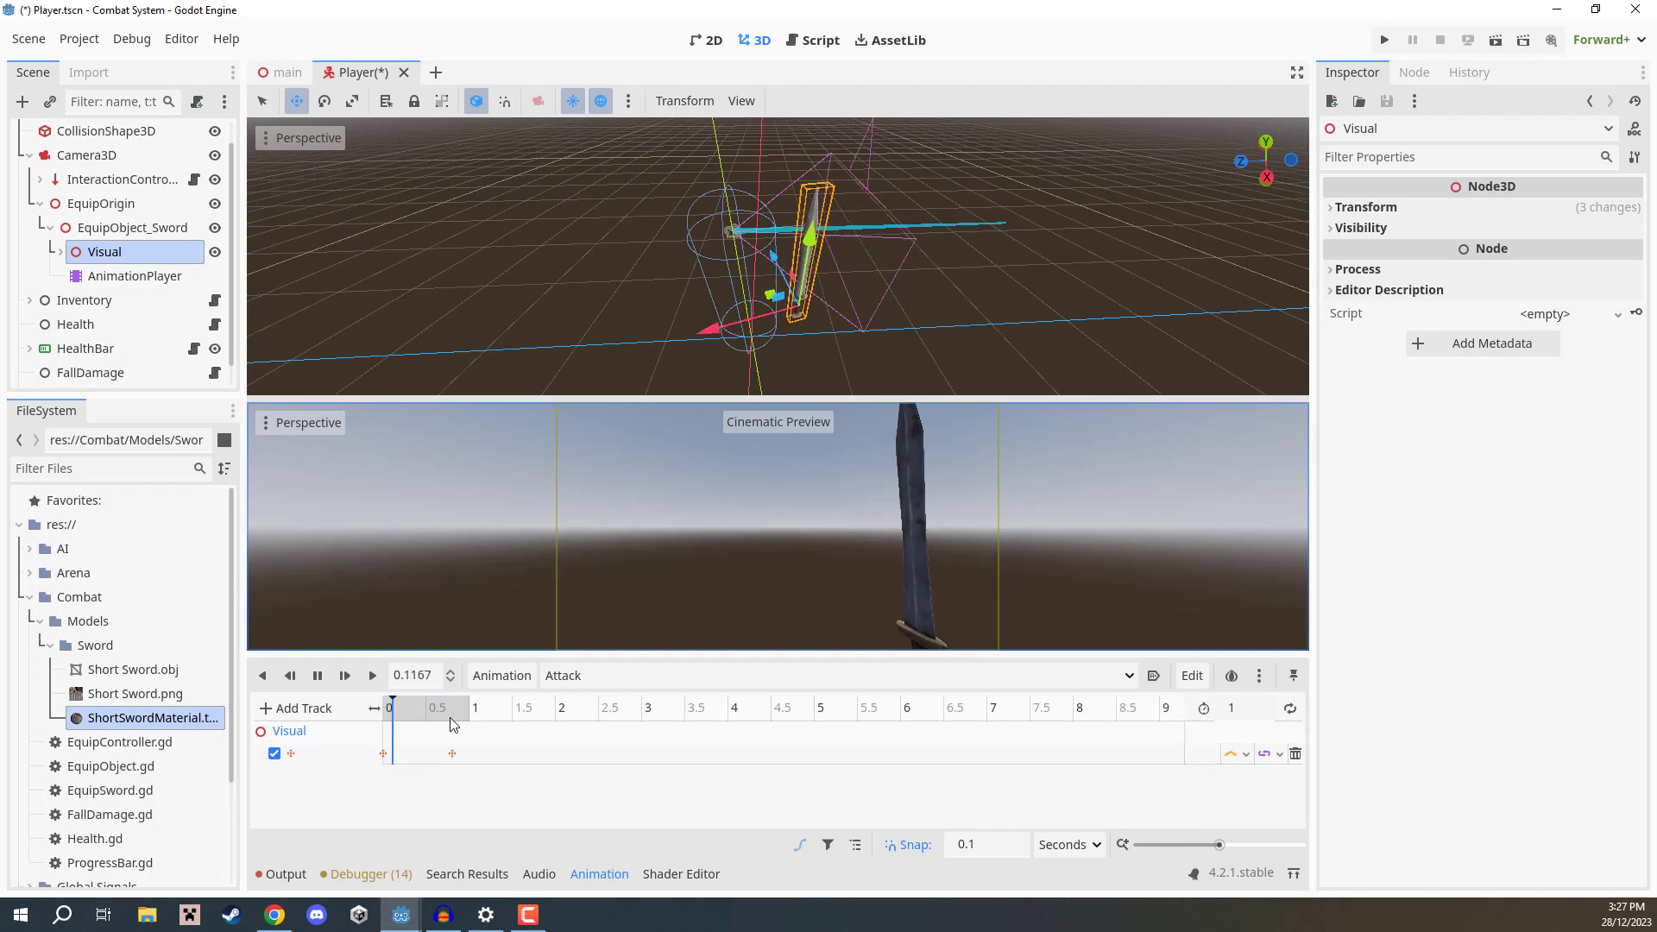
key(d)
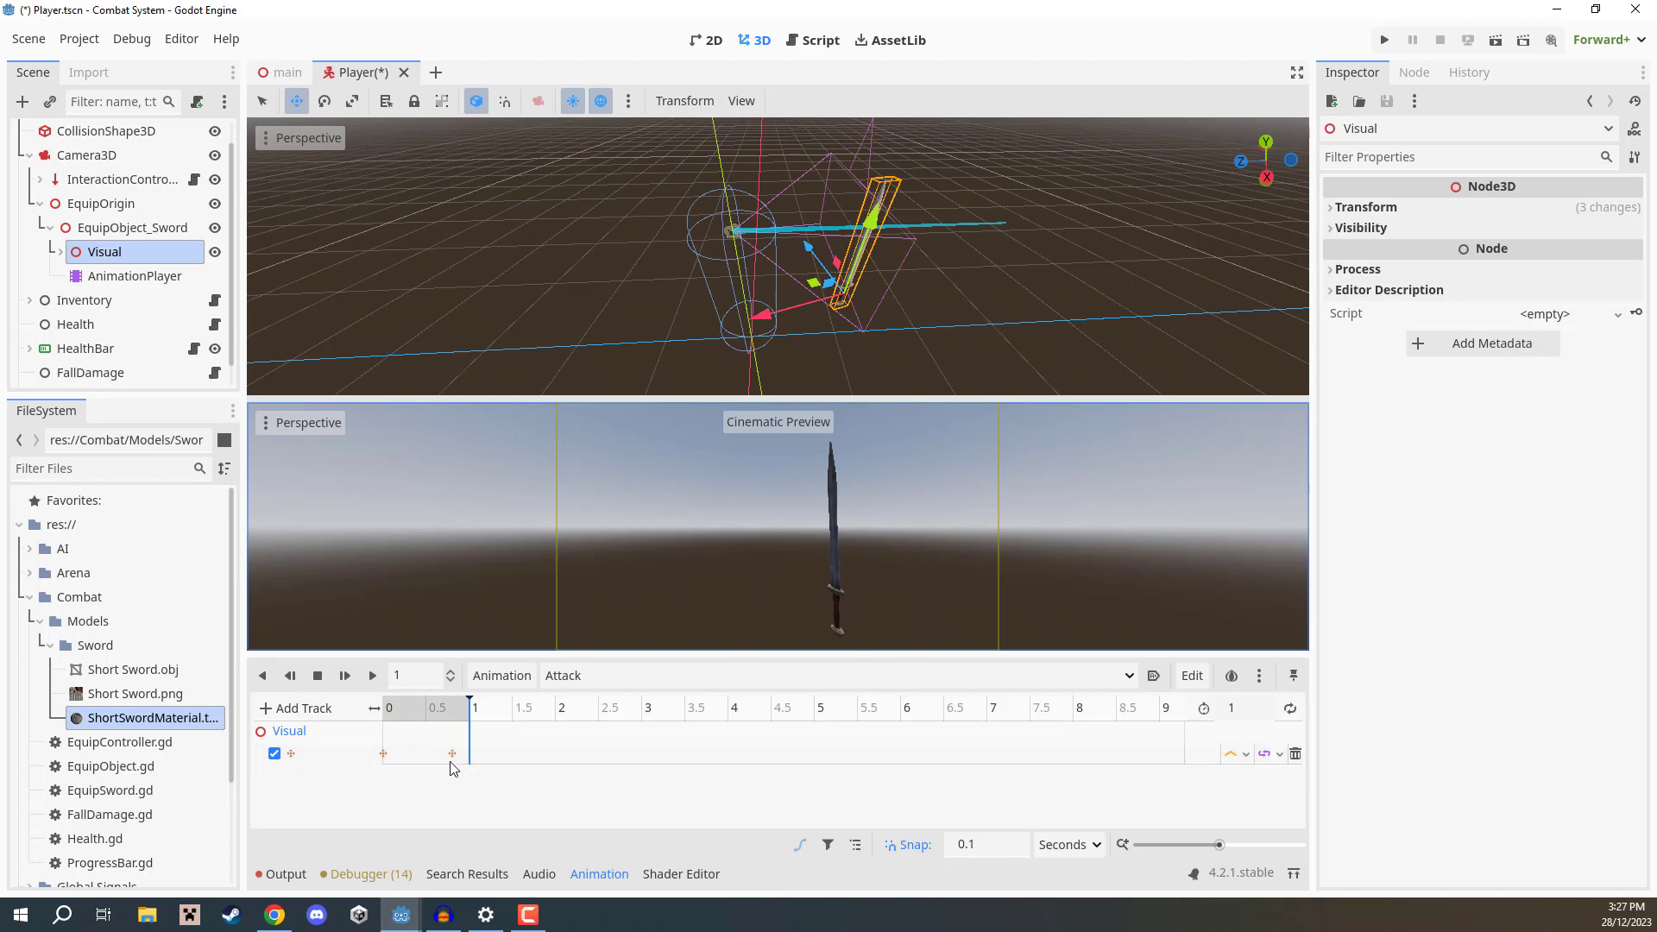
key(d)
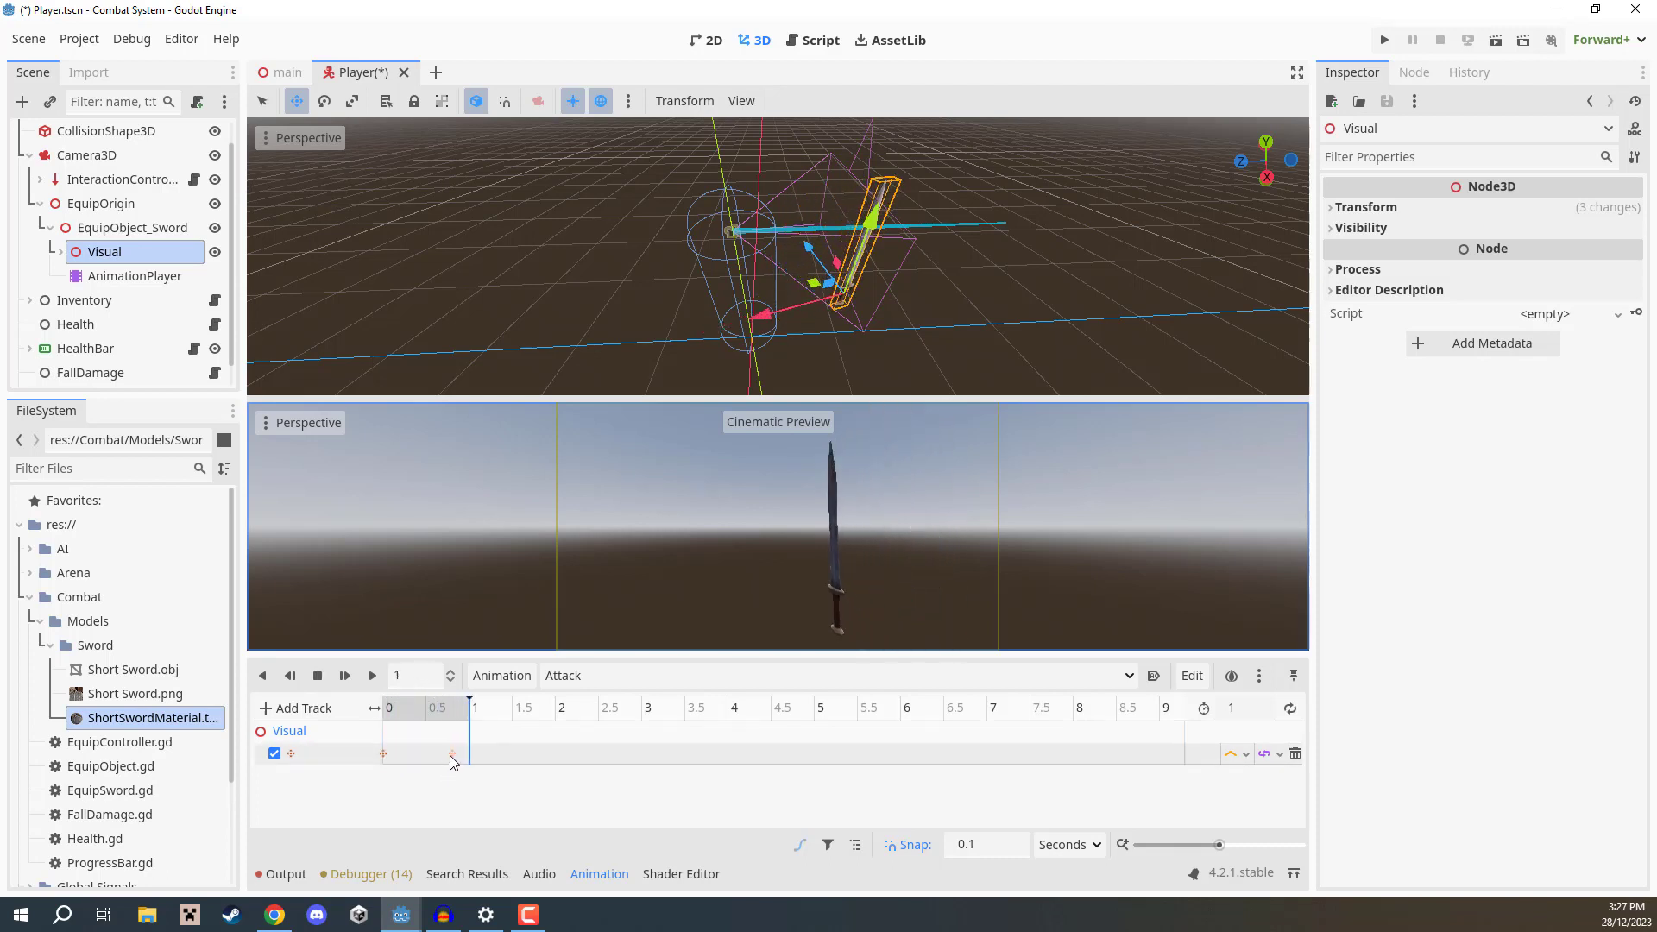
Delete the 0.8-second position key from the Visual track and return the playhead to 0 seconds.
click(452, 754)
key(Delete)
drag(416, 714, 371, 713)
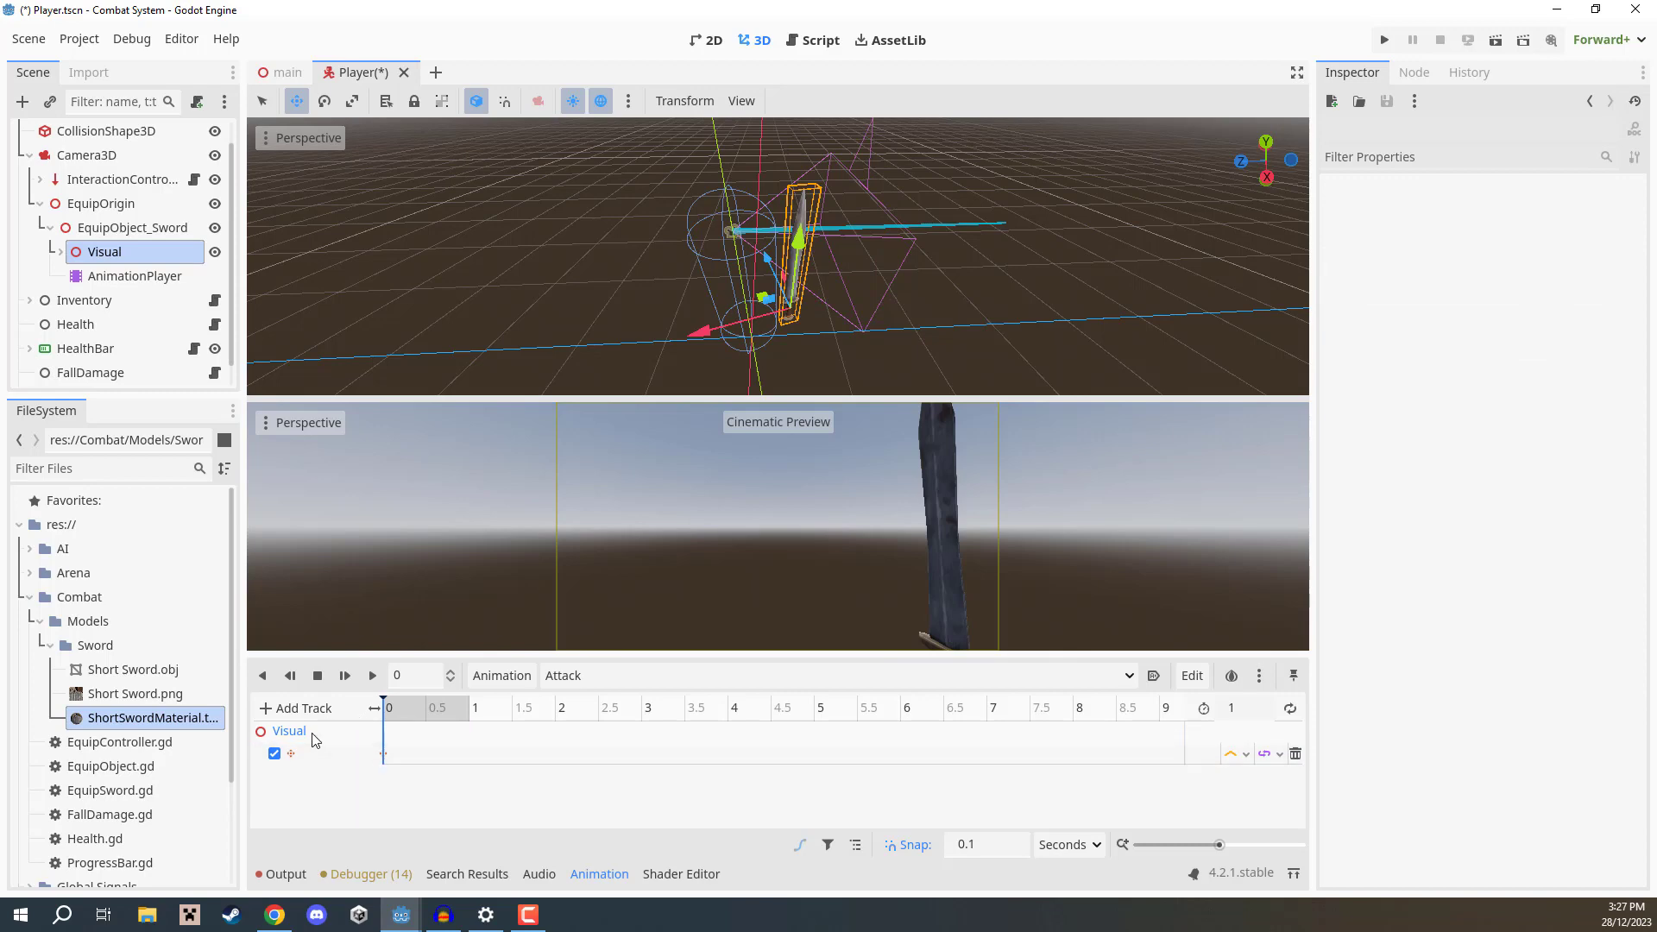
Add a 3D Rotation track for the Visual node to the Attack animation.
click(287, 710)
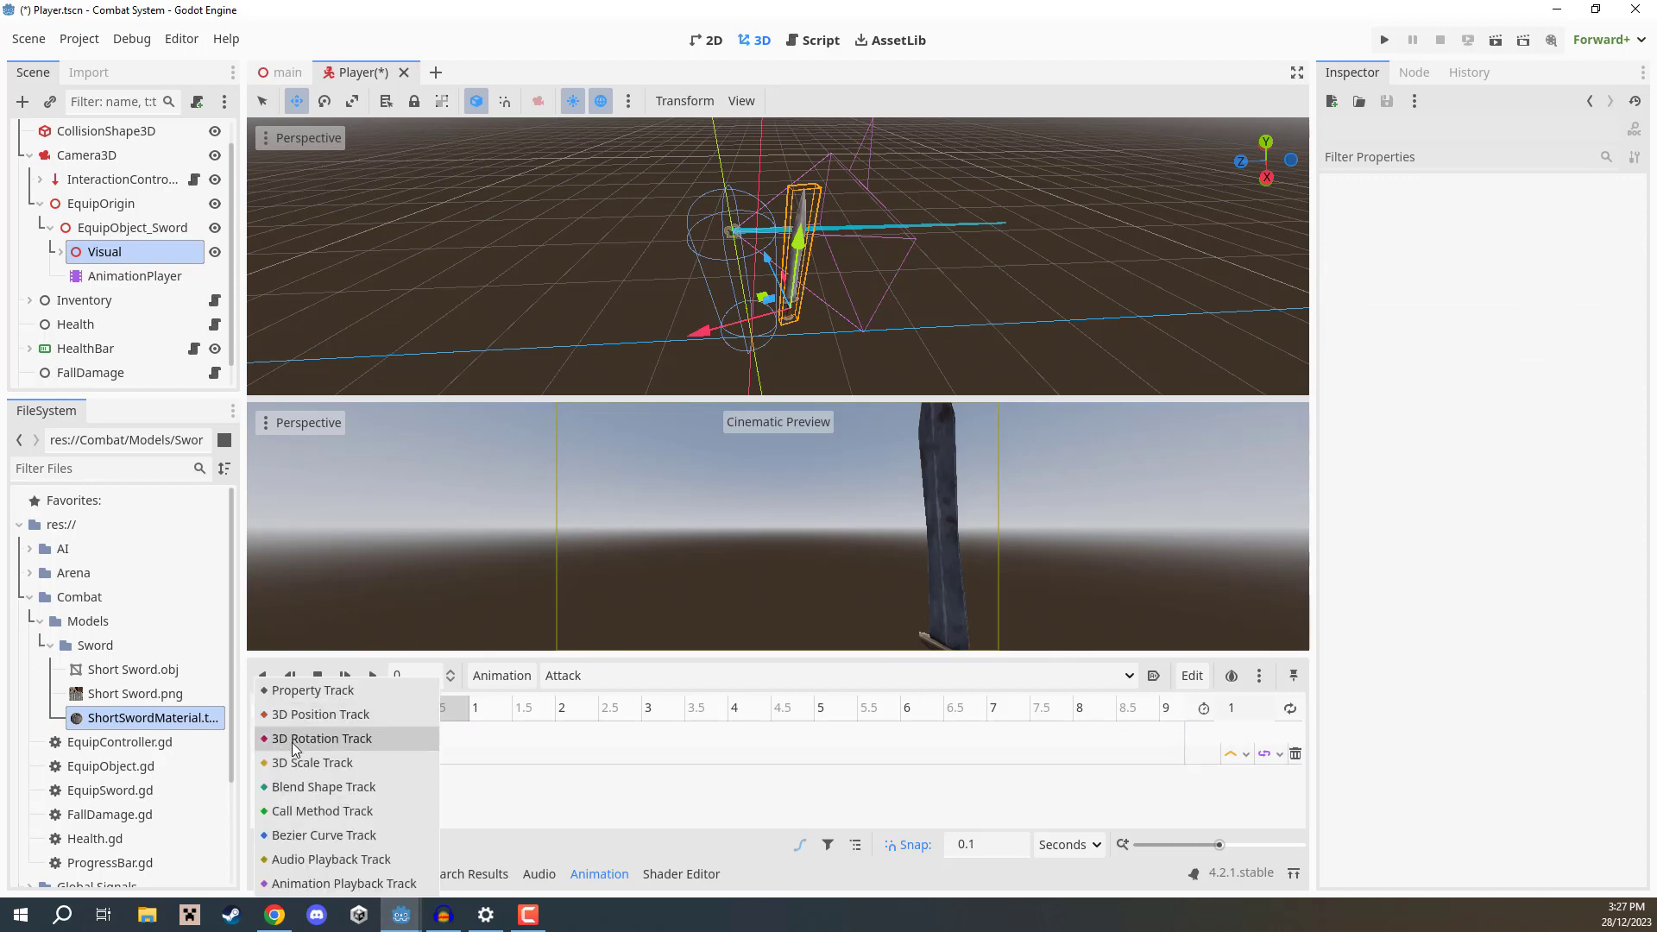
click(304, 744)
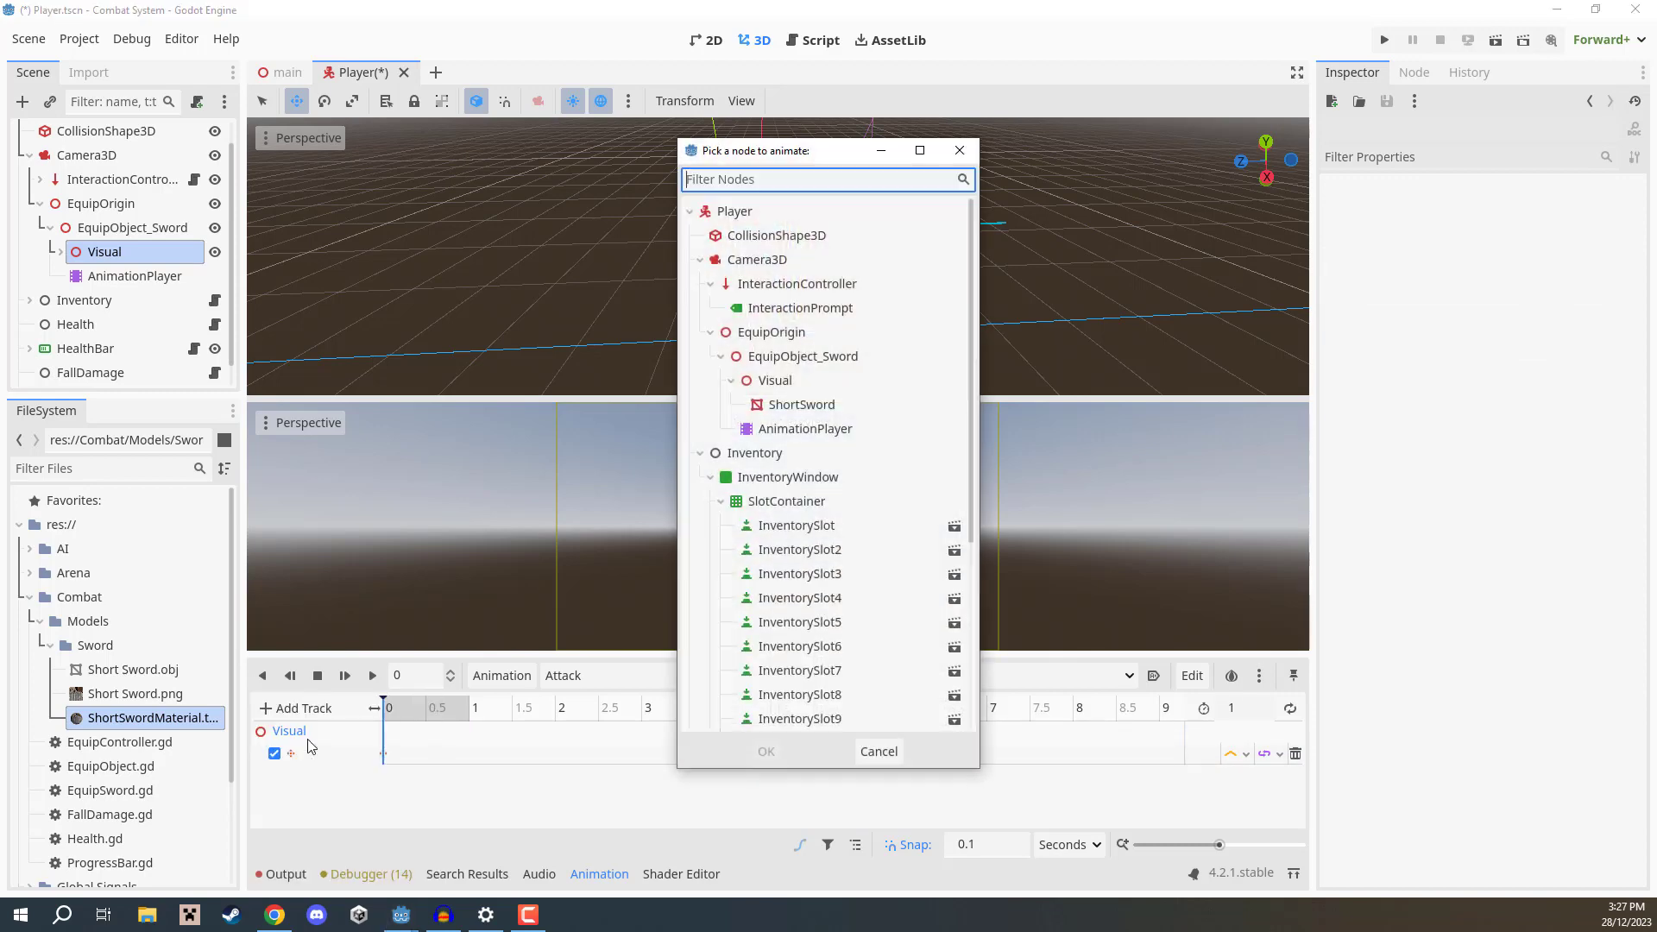
click(762, 380)
click(764, 751)
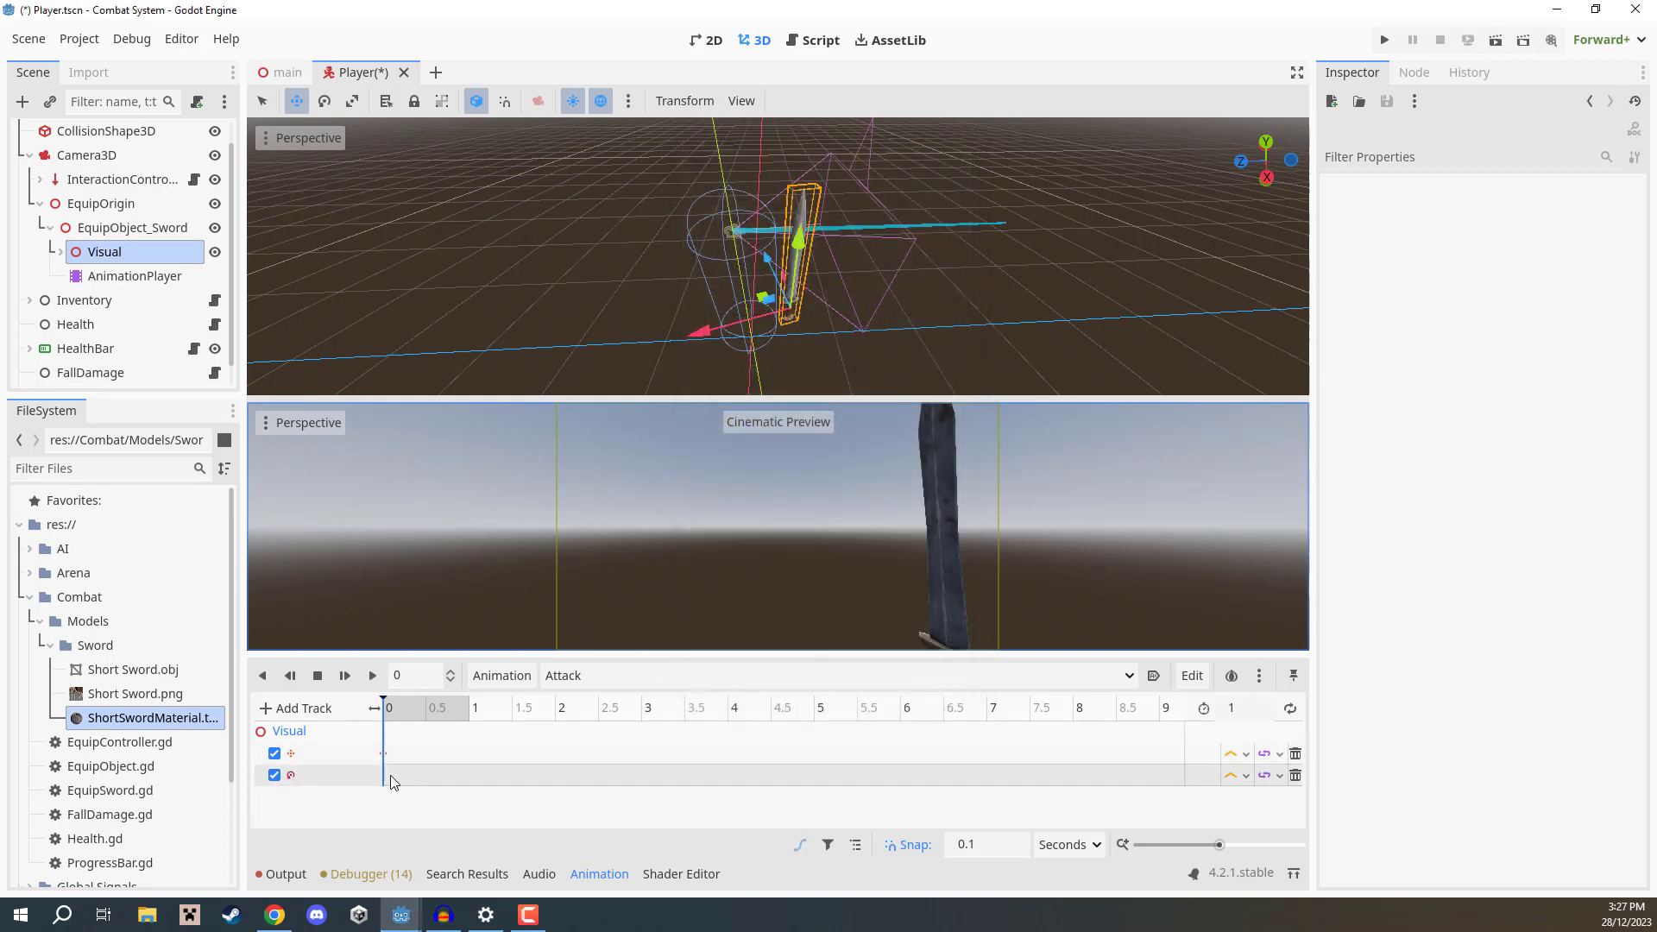
Insert a rotation key for the Visual node's rest pose and place it at 0 seconds.
right_click(390, 781)
click(411, 787)
click(385, 775)
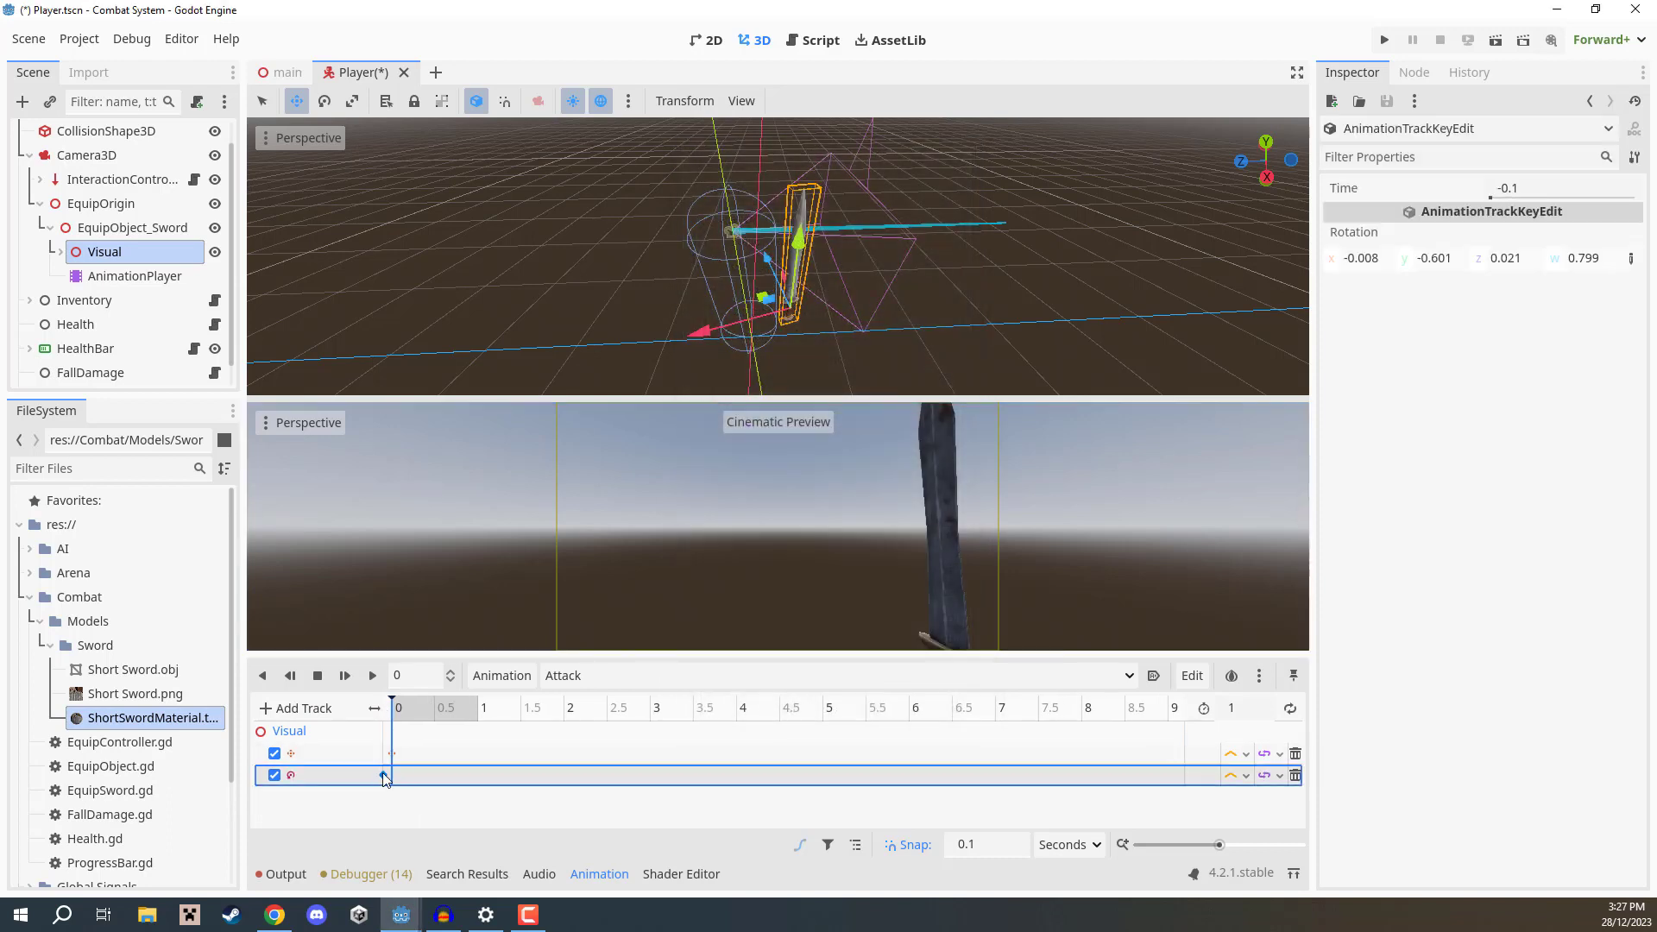
drag(388, 775, 400, 775)
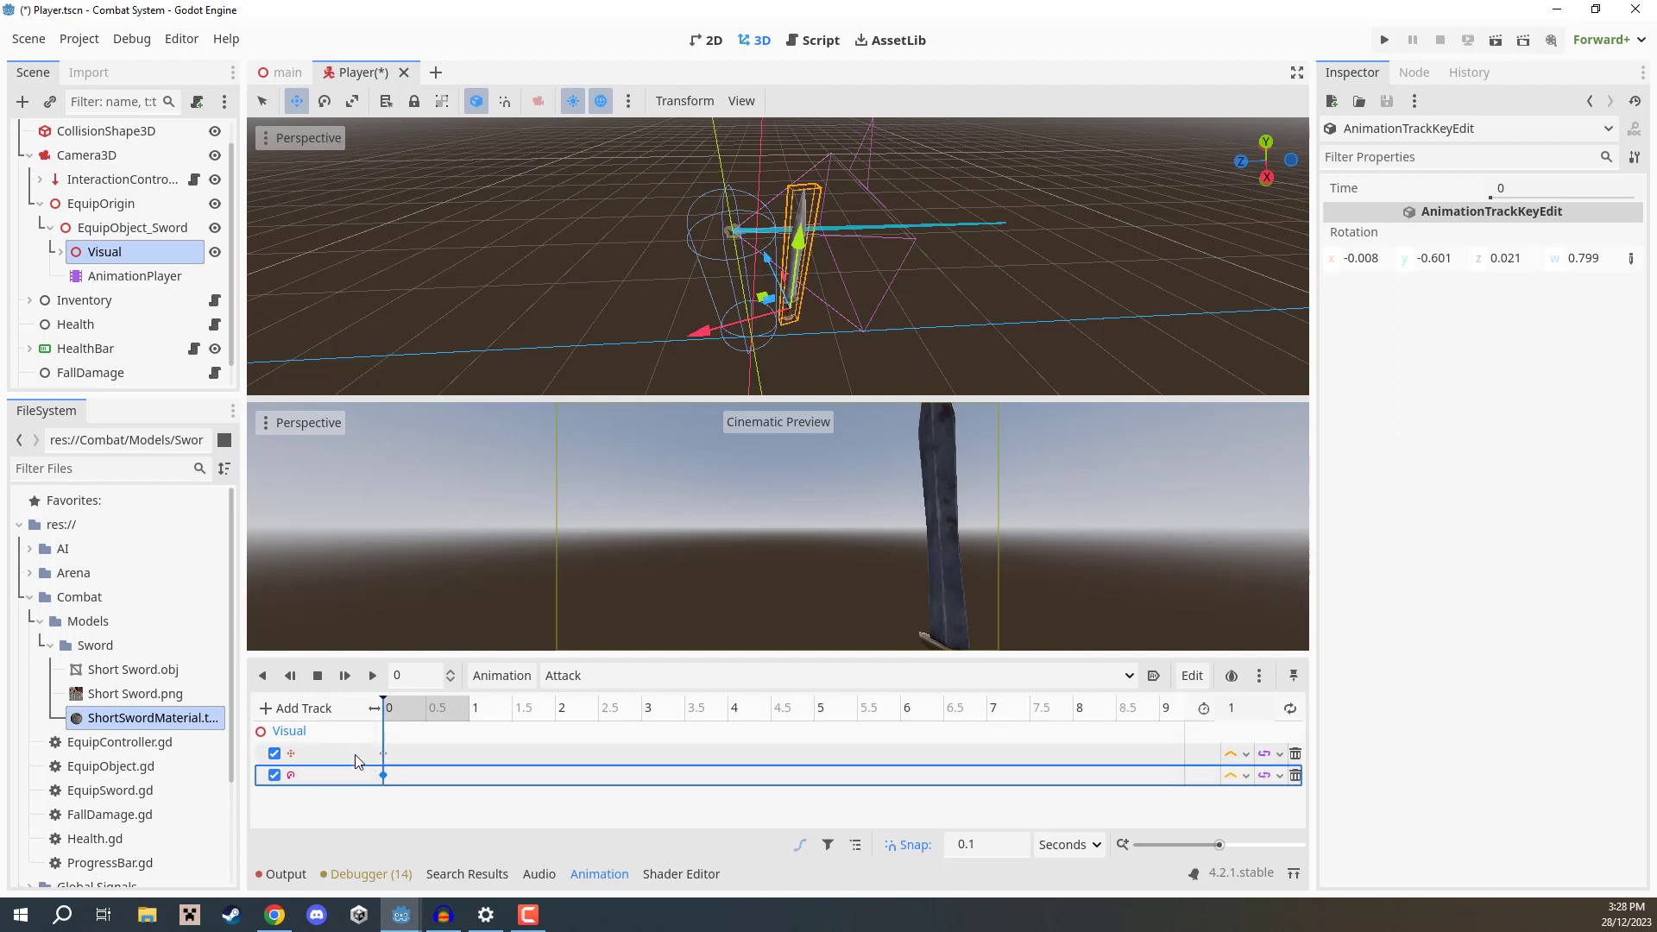
click(737, 555)
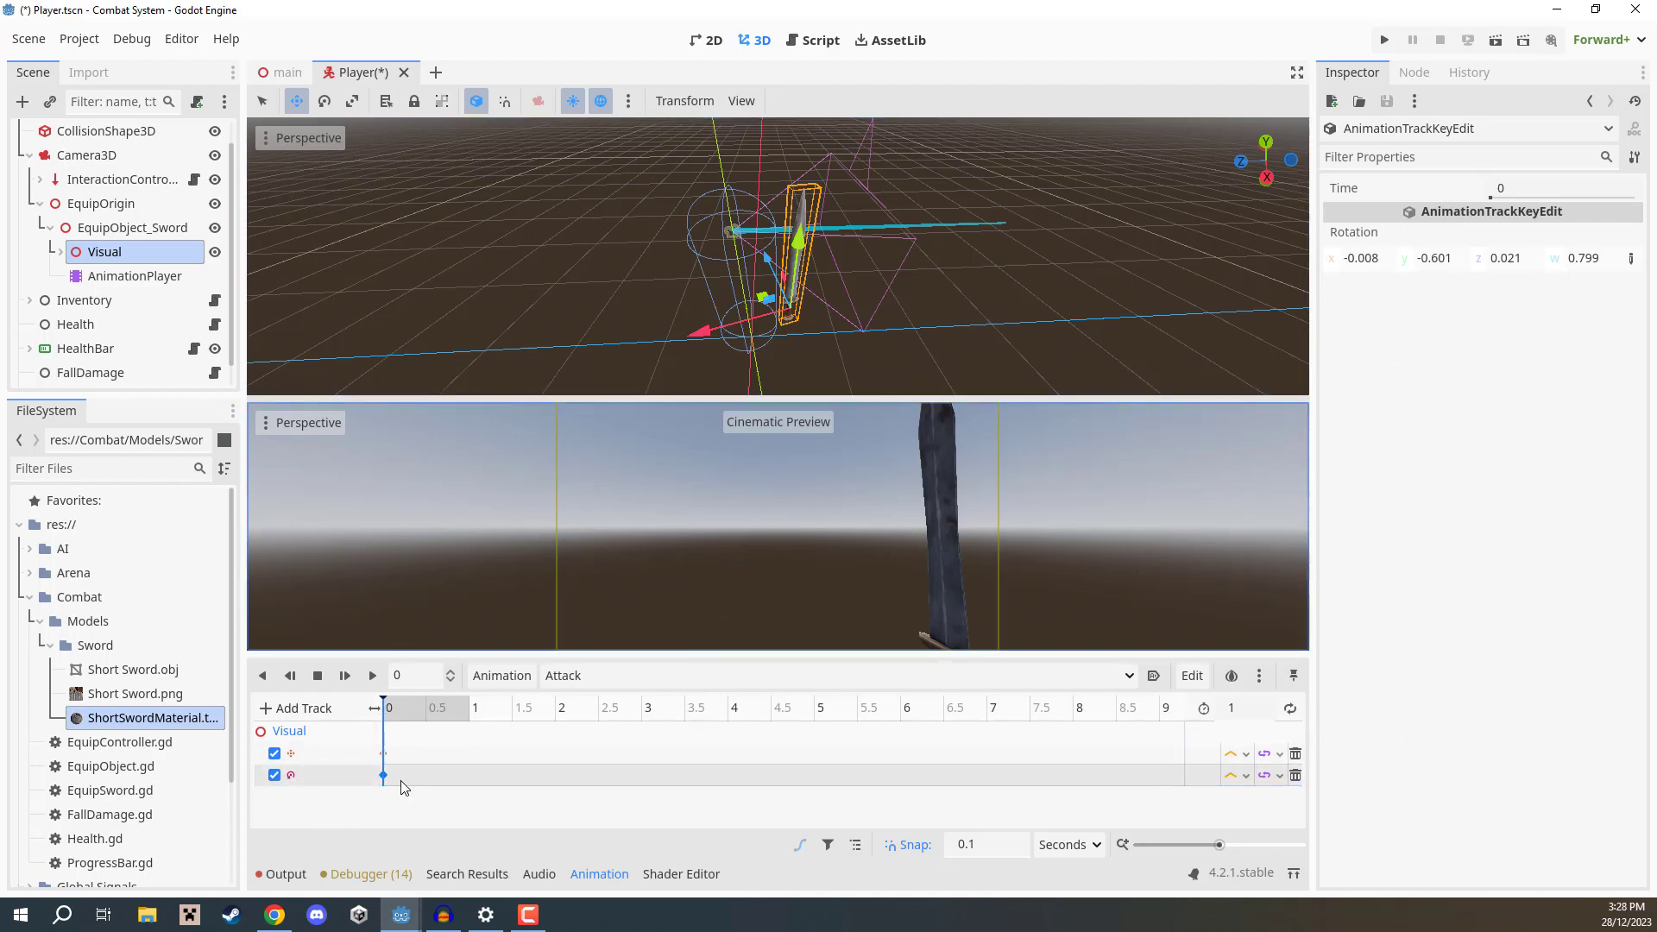
mouse_move(385, 777)
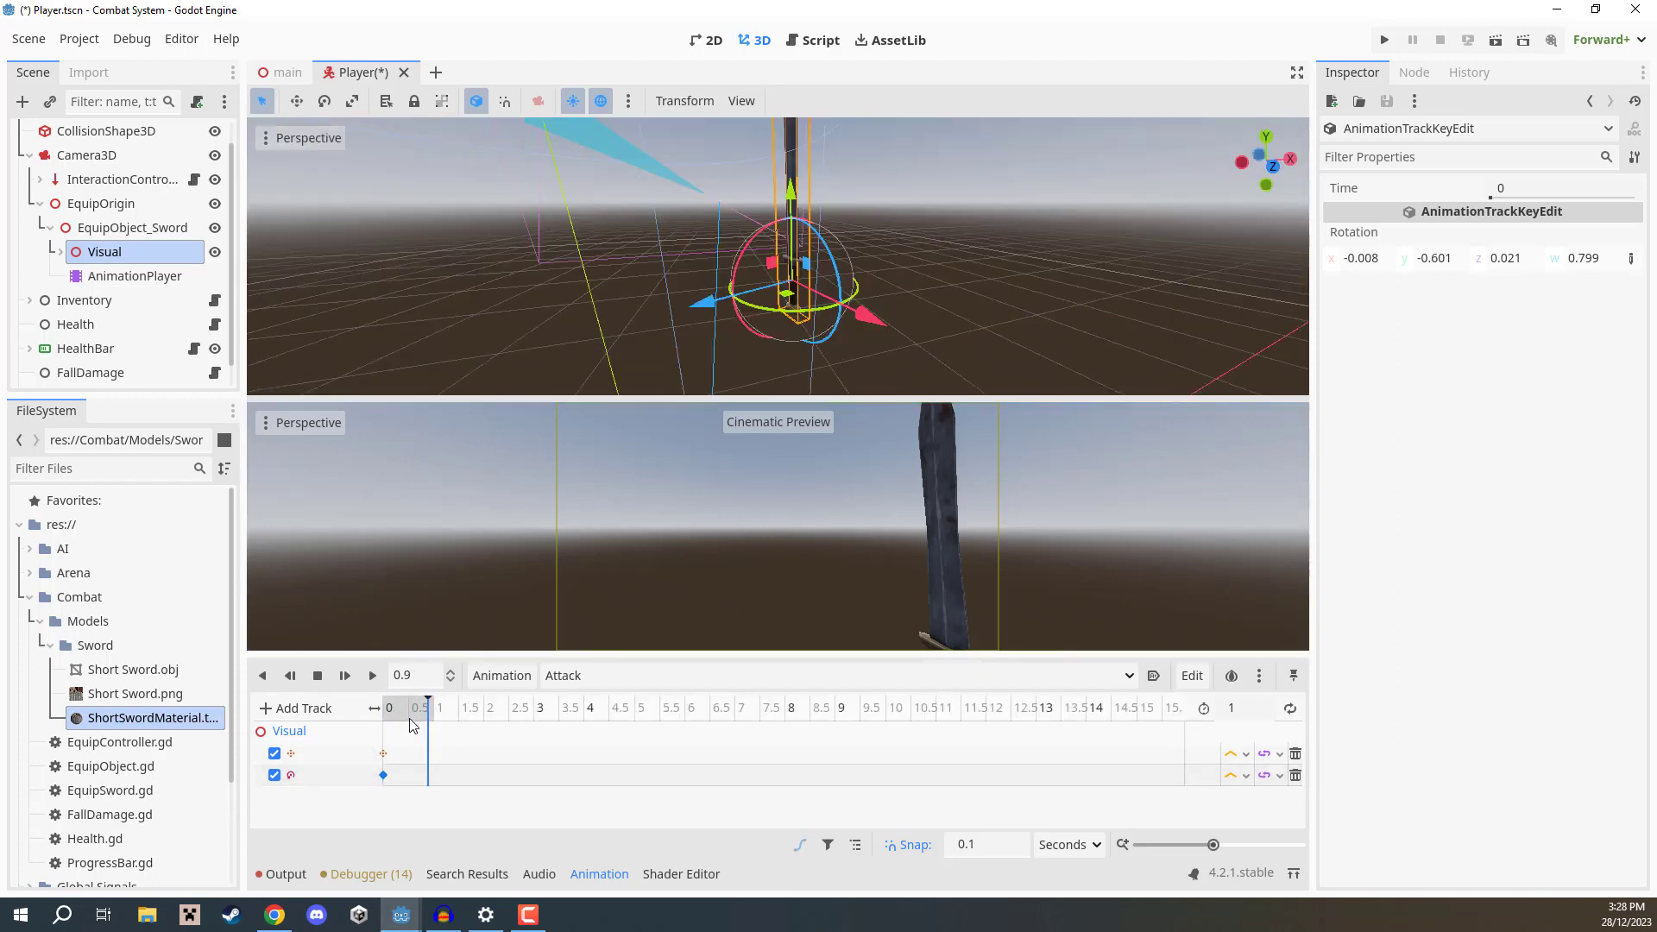
Zoom the animation timeline to 0.1-second divisions and place the playhead at 1 second.
click(409, 715)
drag(1213, 847, 1244, 847)
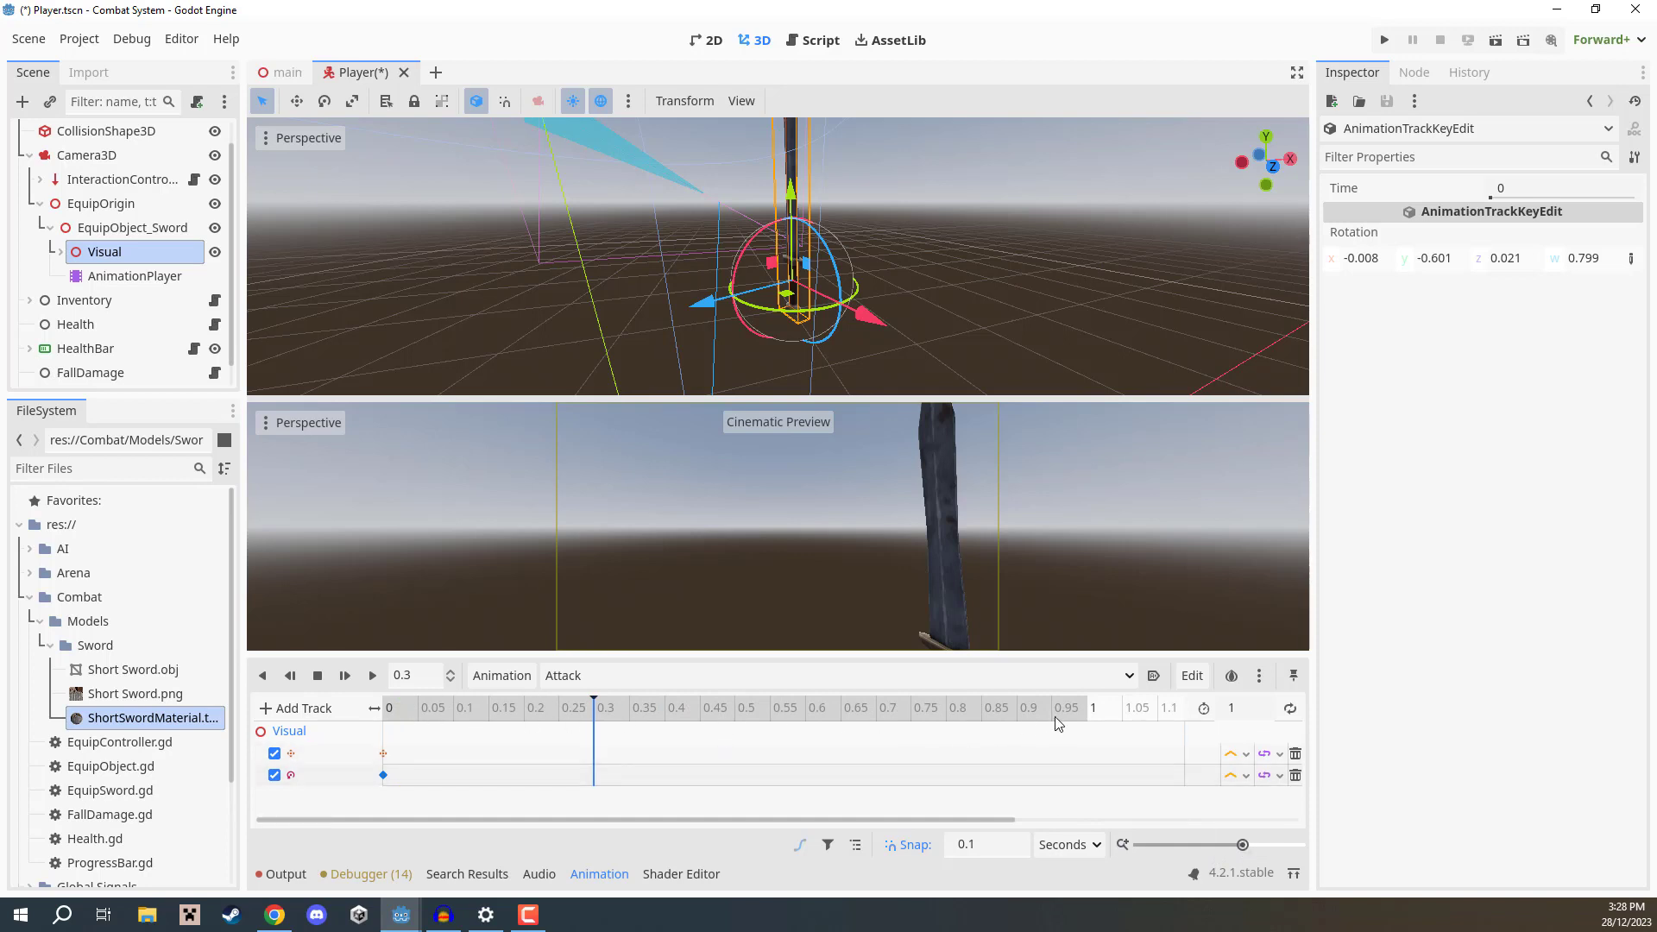
drag(1054, 716, 1089, 704)
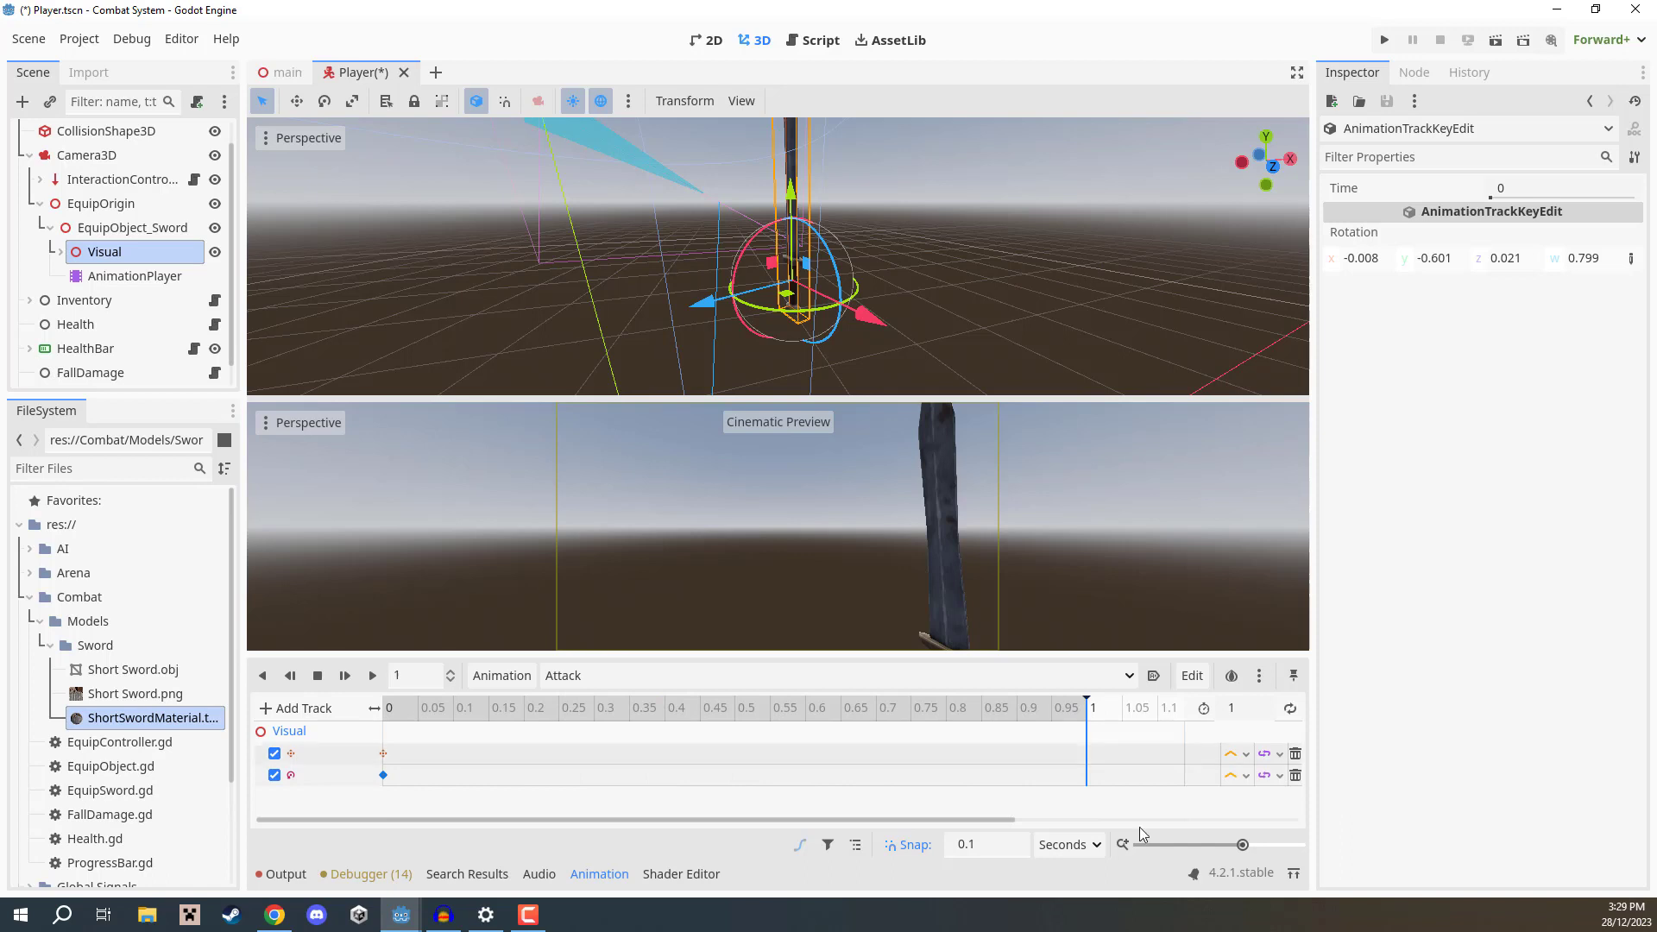
drag(1243, 844, 1235, 845)
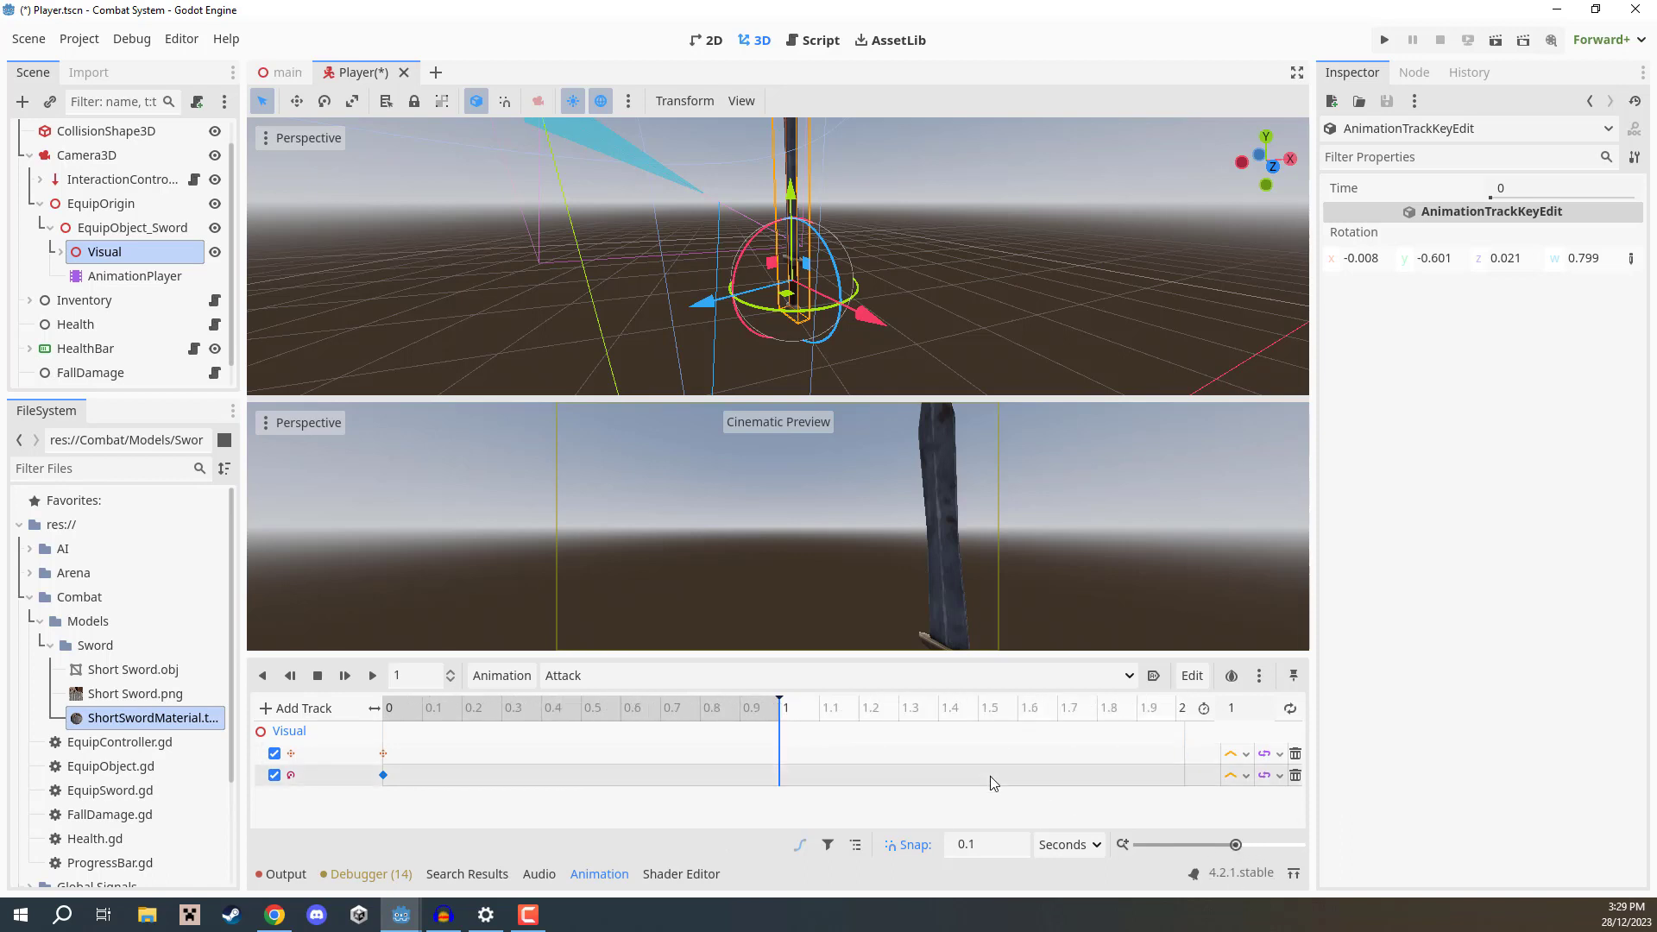
Try an Attack animation length of 2 seconds and set it back to 1 second.
click(1231, 707)
text(2)
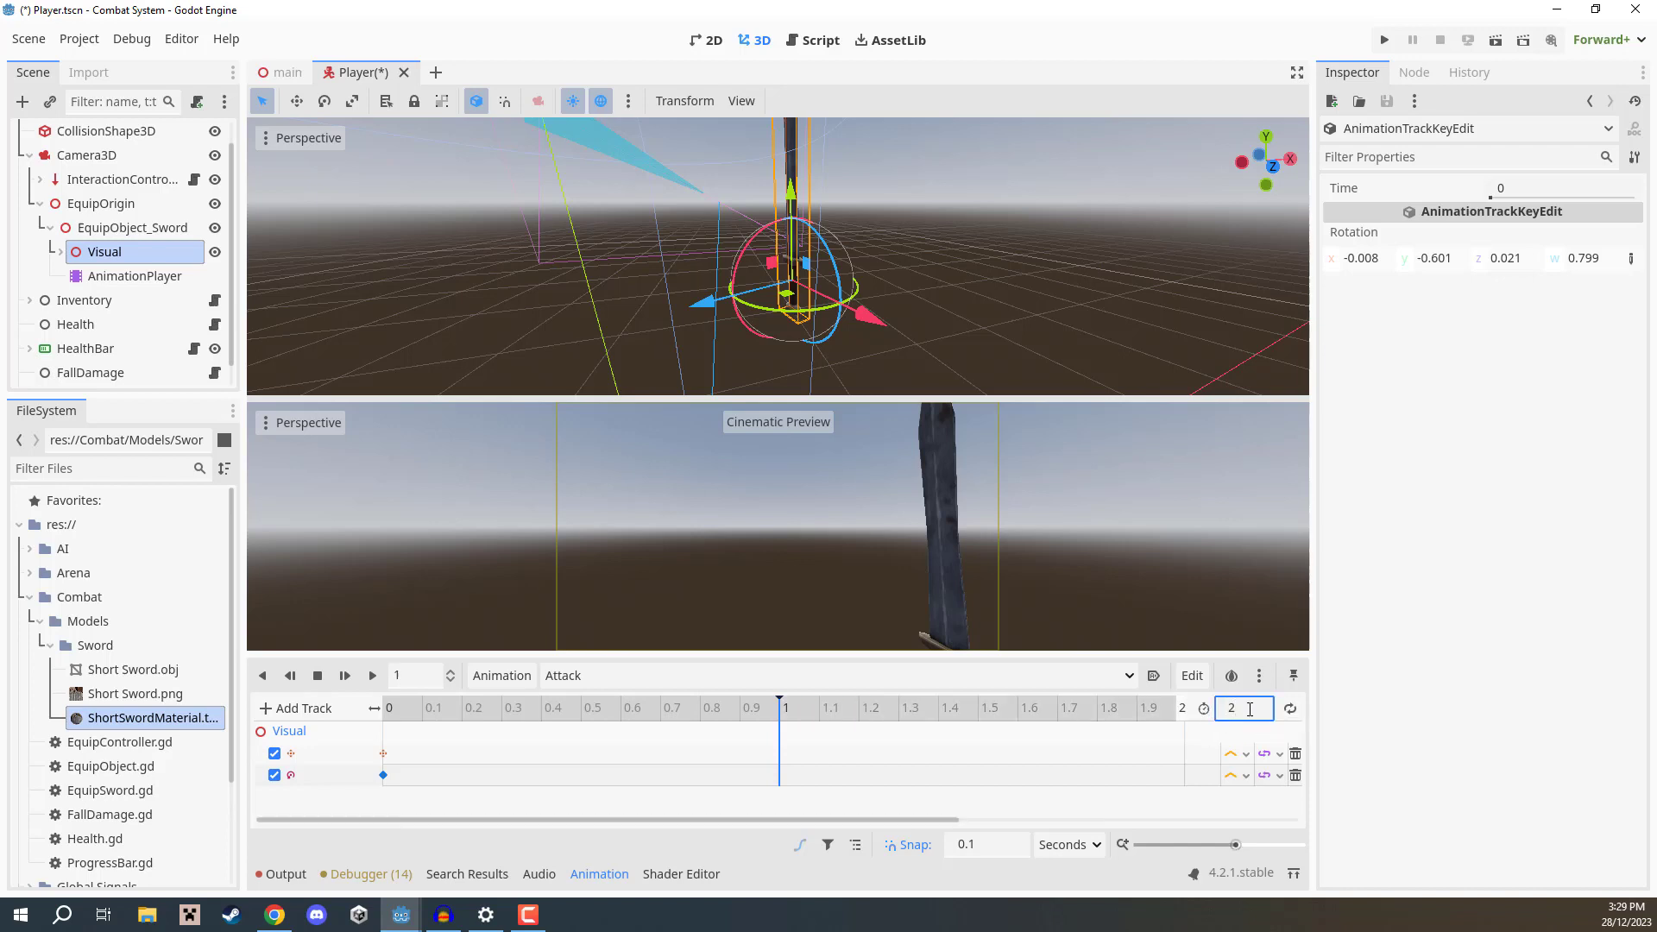
click(1254, 708)
text(1)
key(Return)
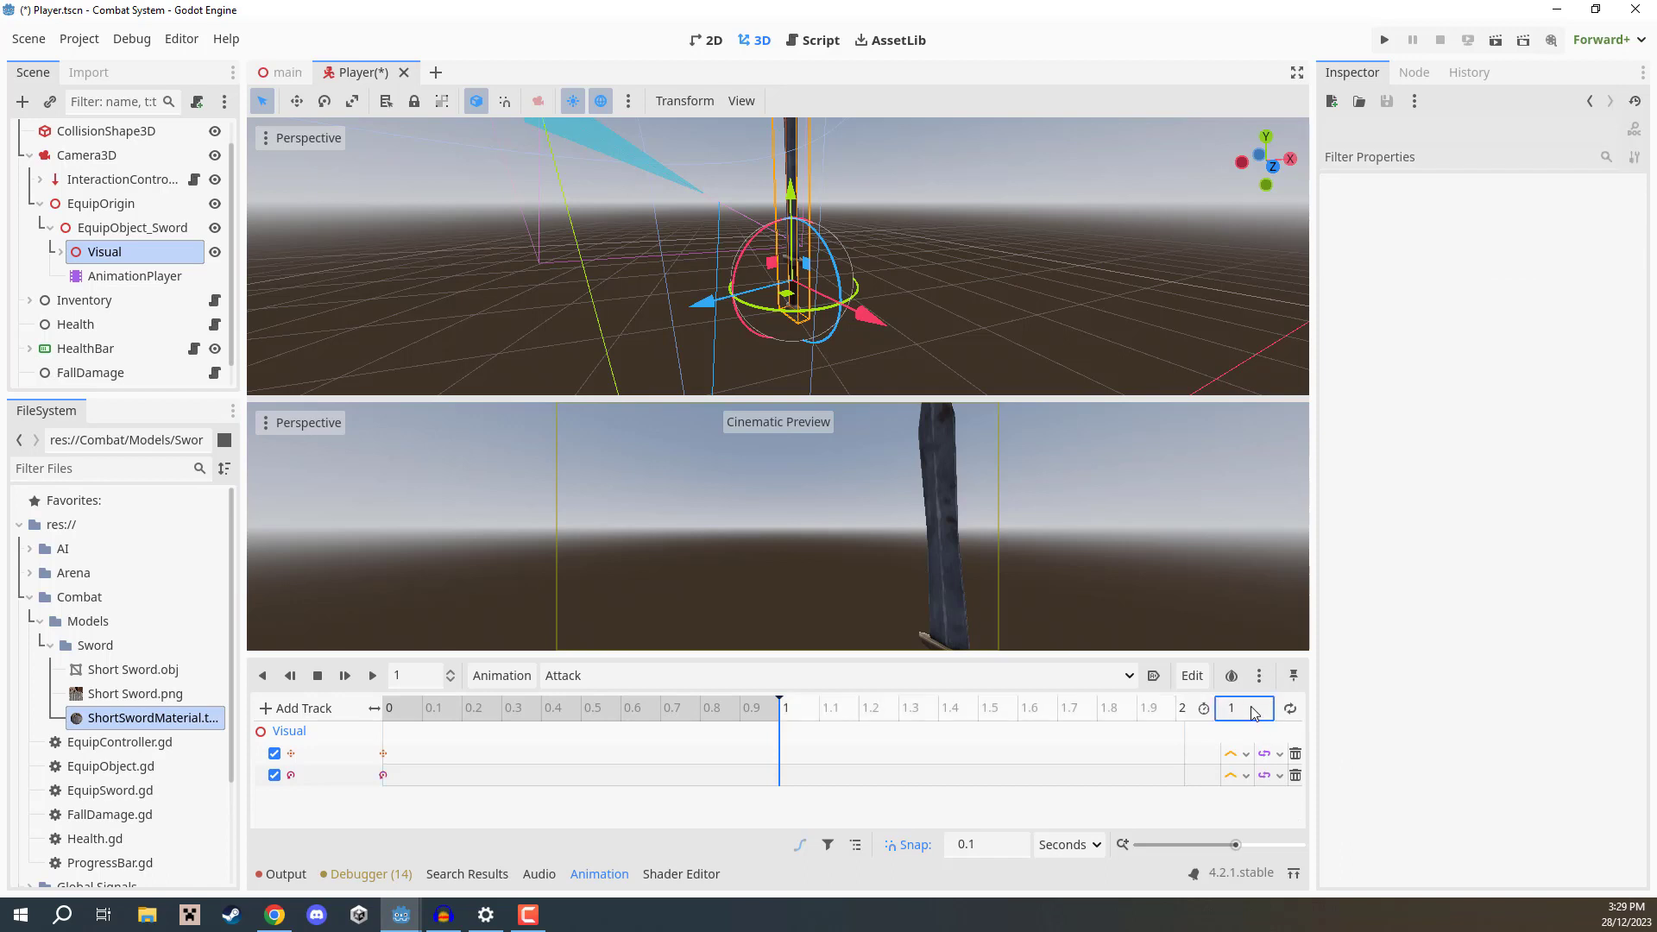
click(1027, 765)
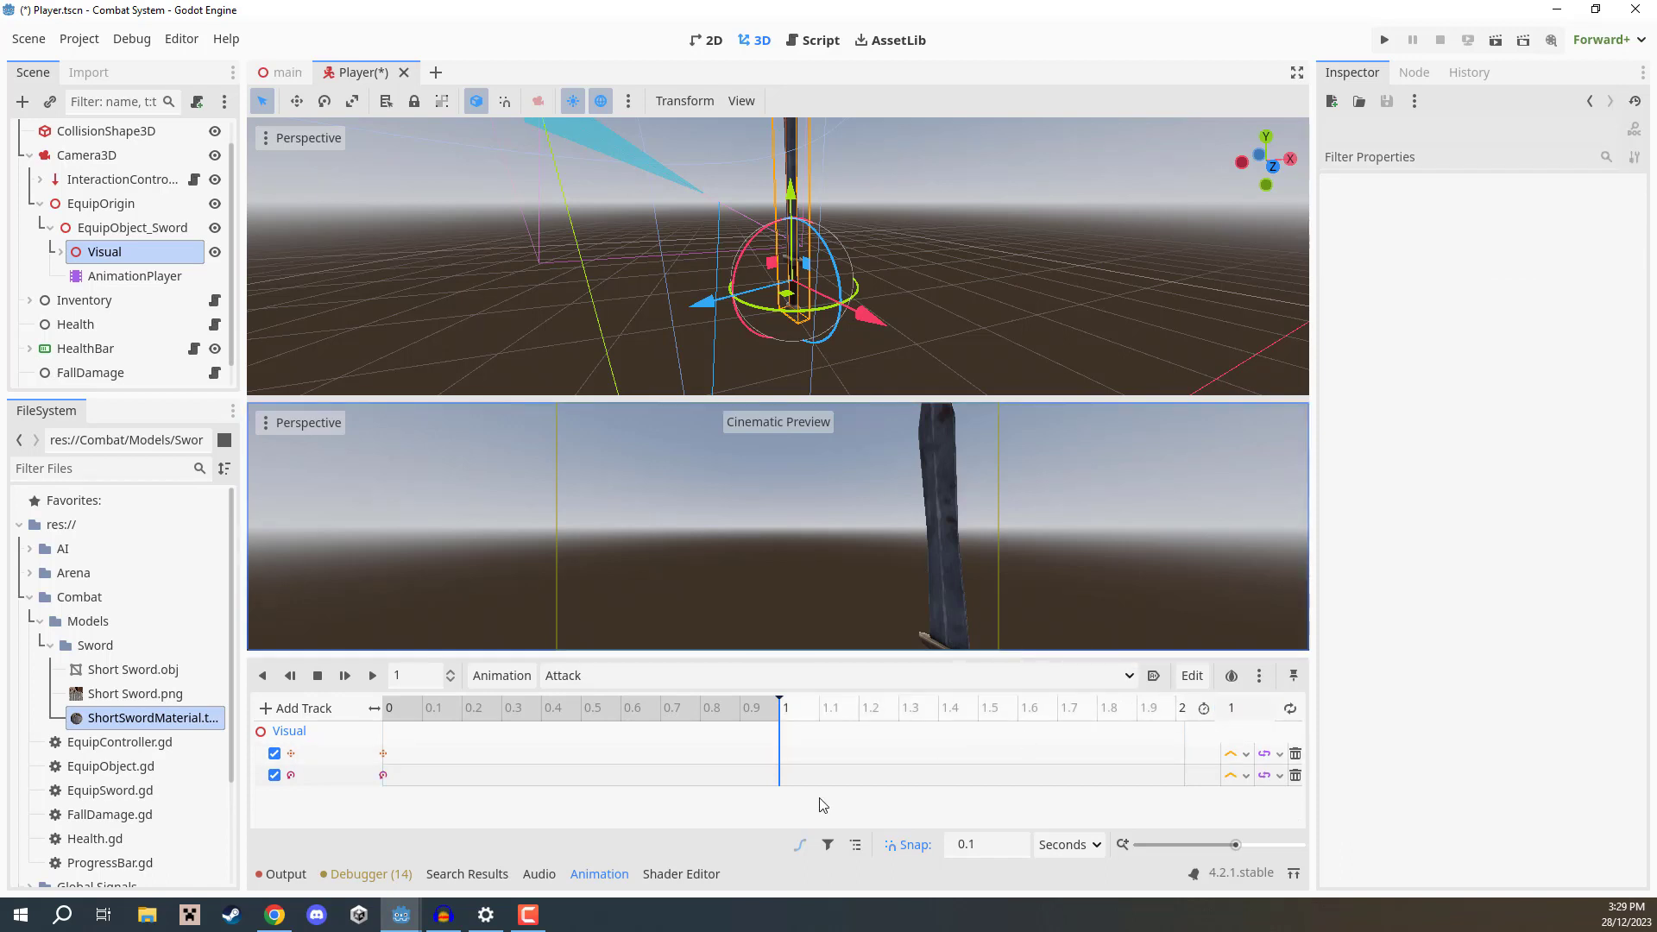
At 0.1 seconds, tilt the Visual node outward to the right and raise it as the wind-up pose.
drag(380, 710, 422, 709)
mouse_move(943, 346)
right_down()
mouse_move(943, 380)
mouse_move(943, 346)
right_up()
key(e)
key(q)
key(s)
click(423, 707)
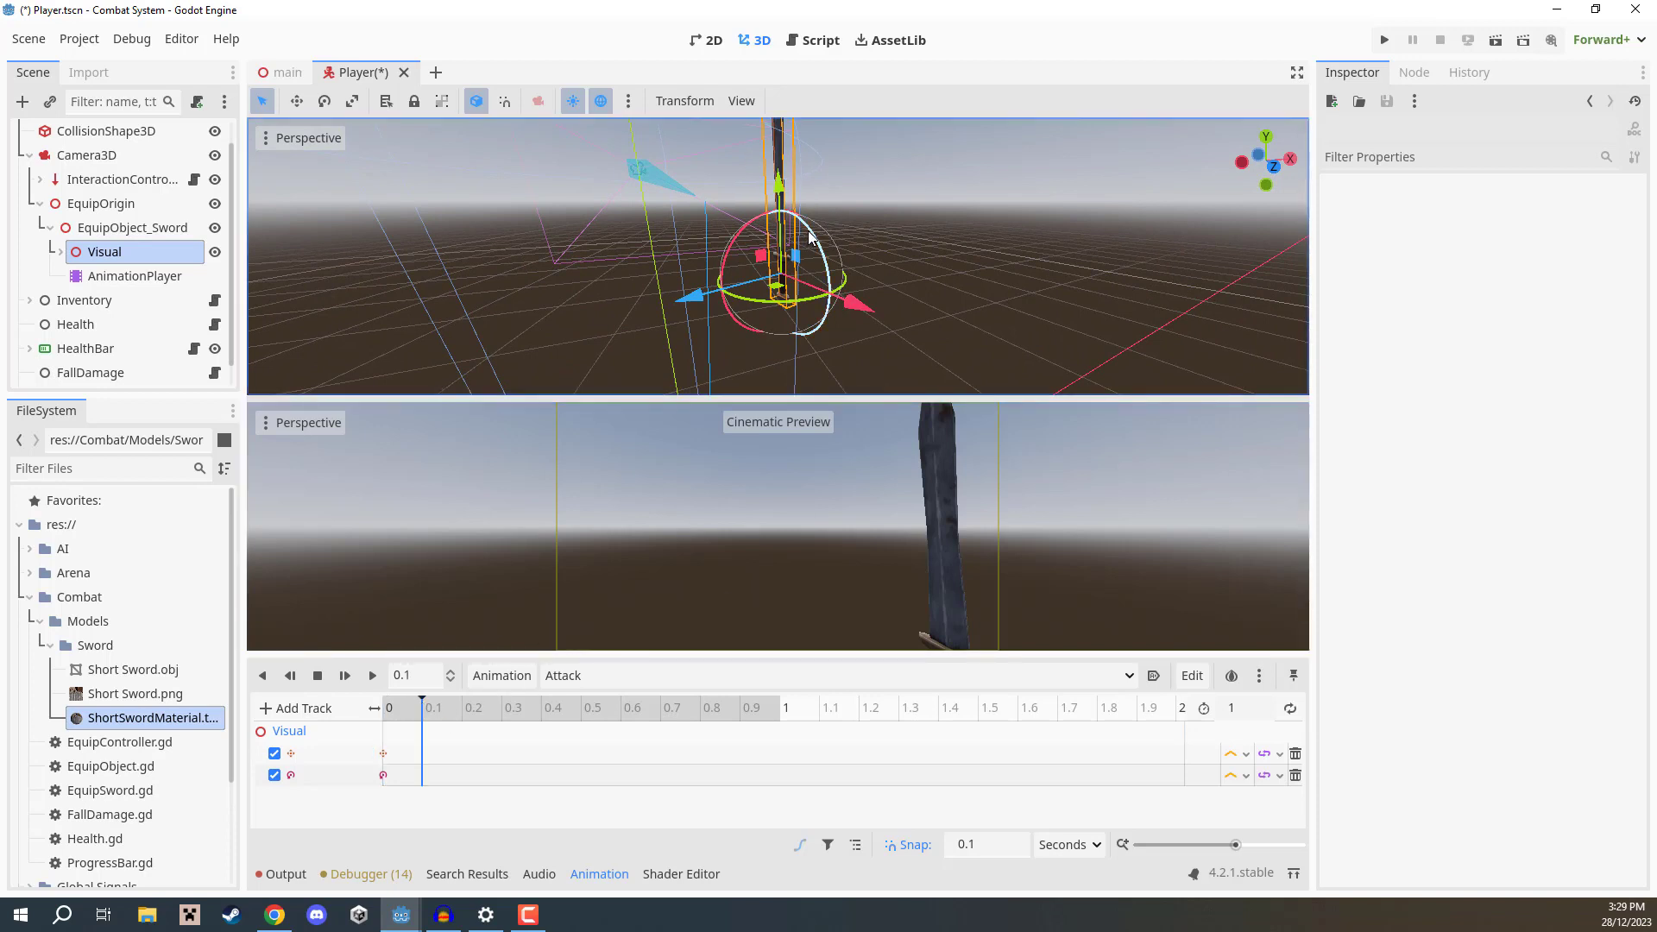
drag(801, 244, 788, 277)
key(w)
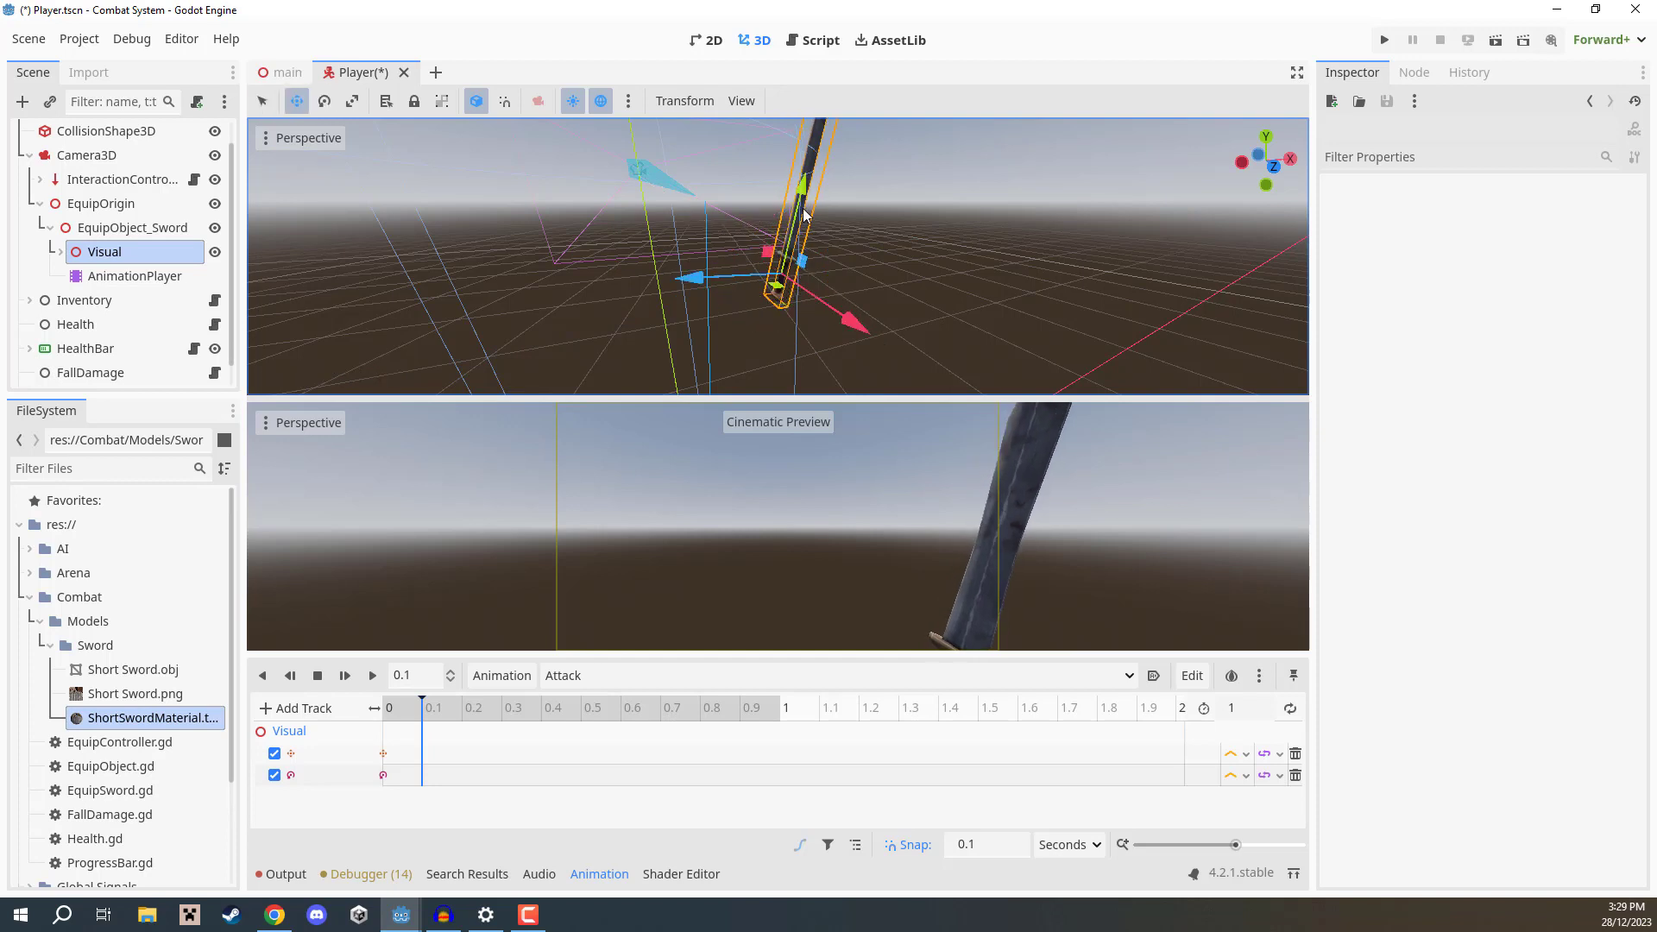
drag(804, 215, 827, 165)
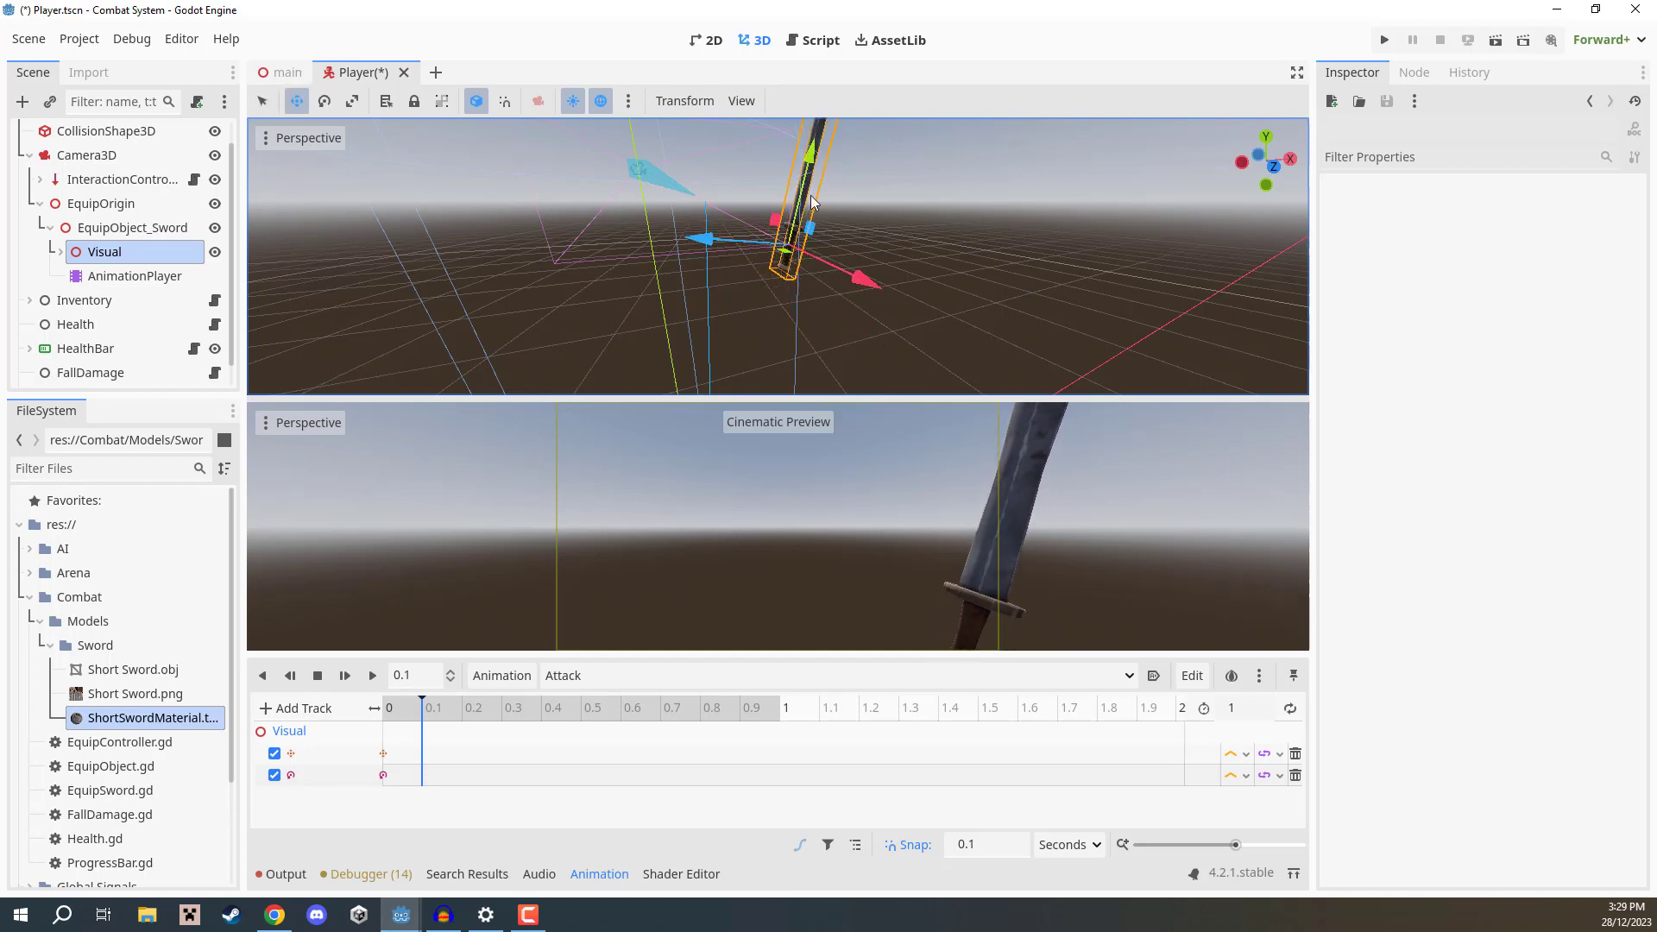
Insert position and rotation keys for the wind-up pose at 0.1 seconds.
right_click(423, 752)
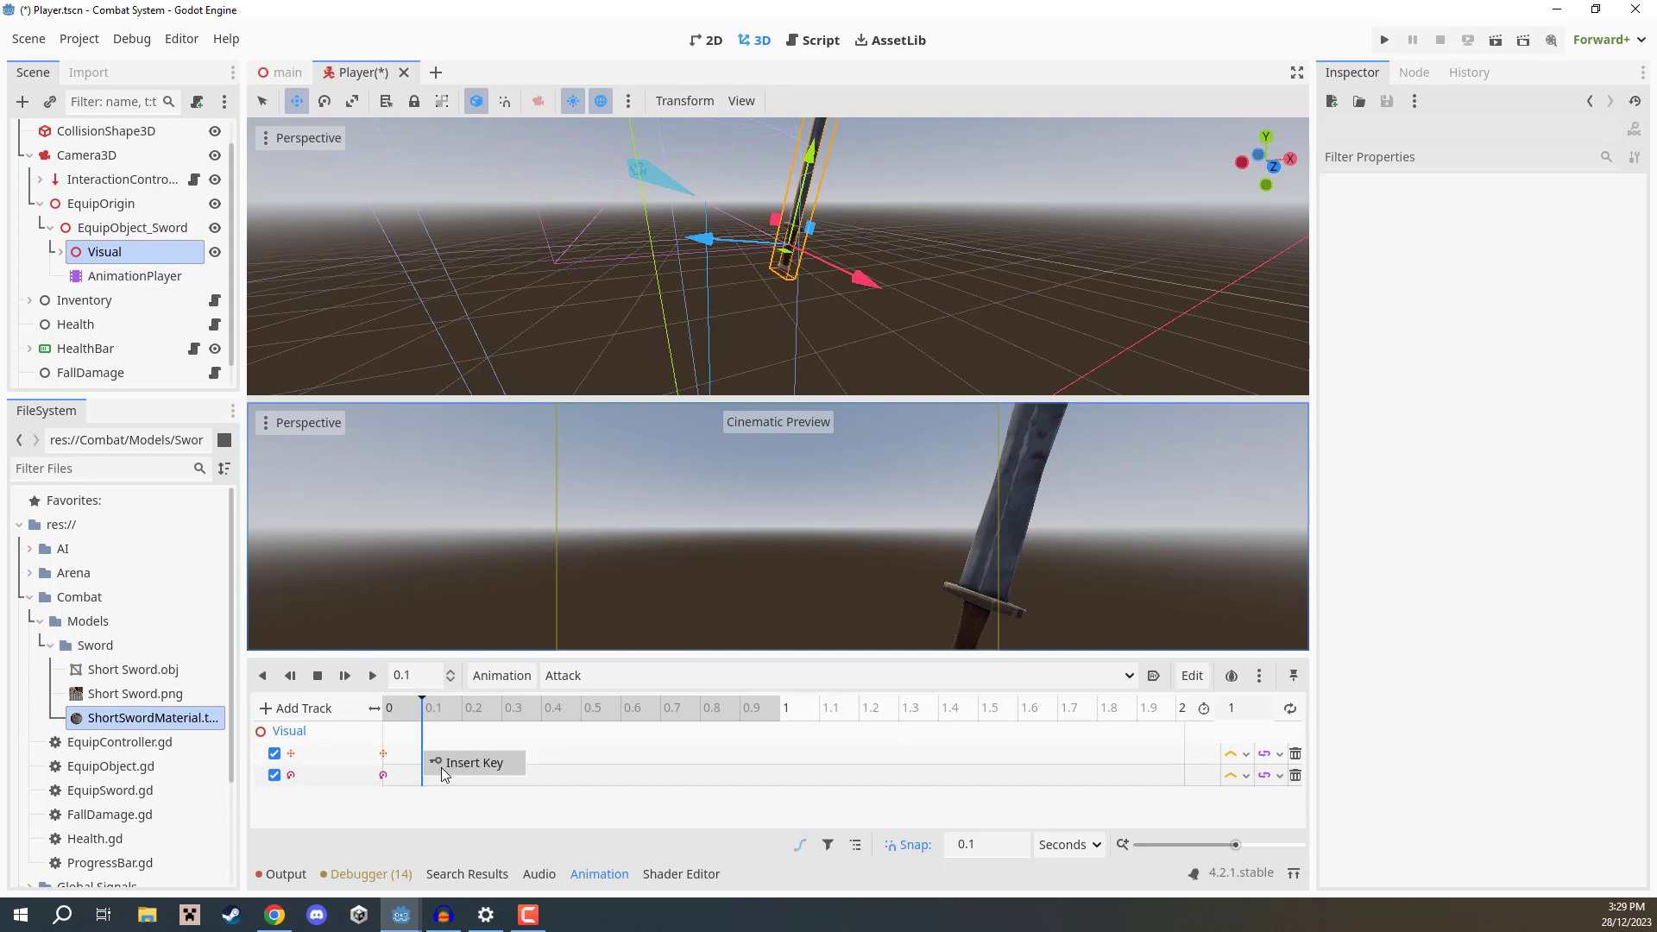
right_click(428, 776)
click(443, 789)
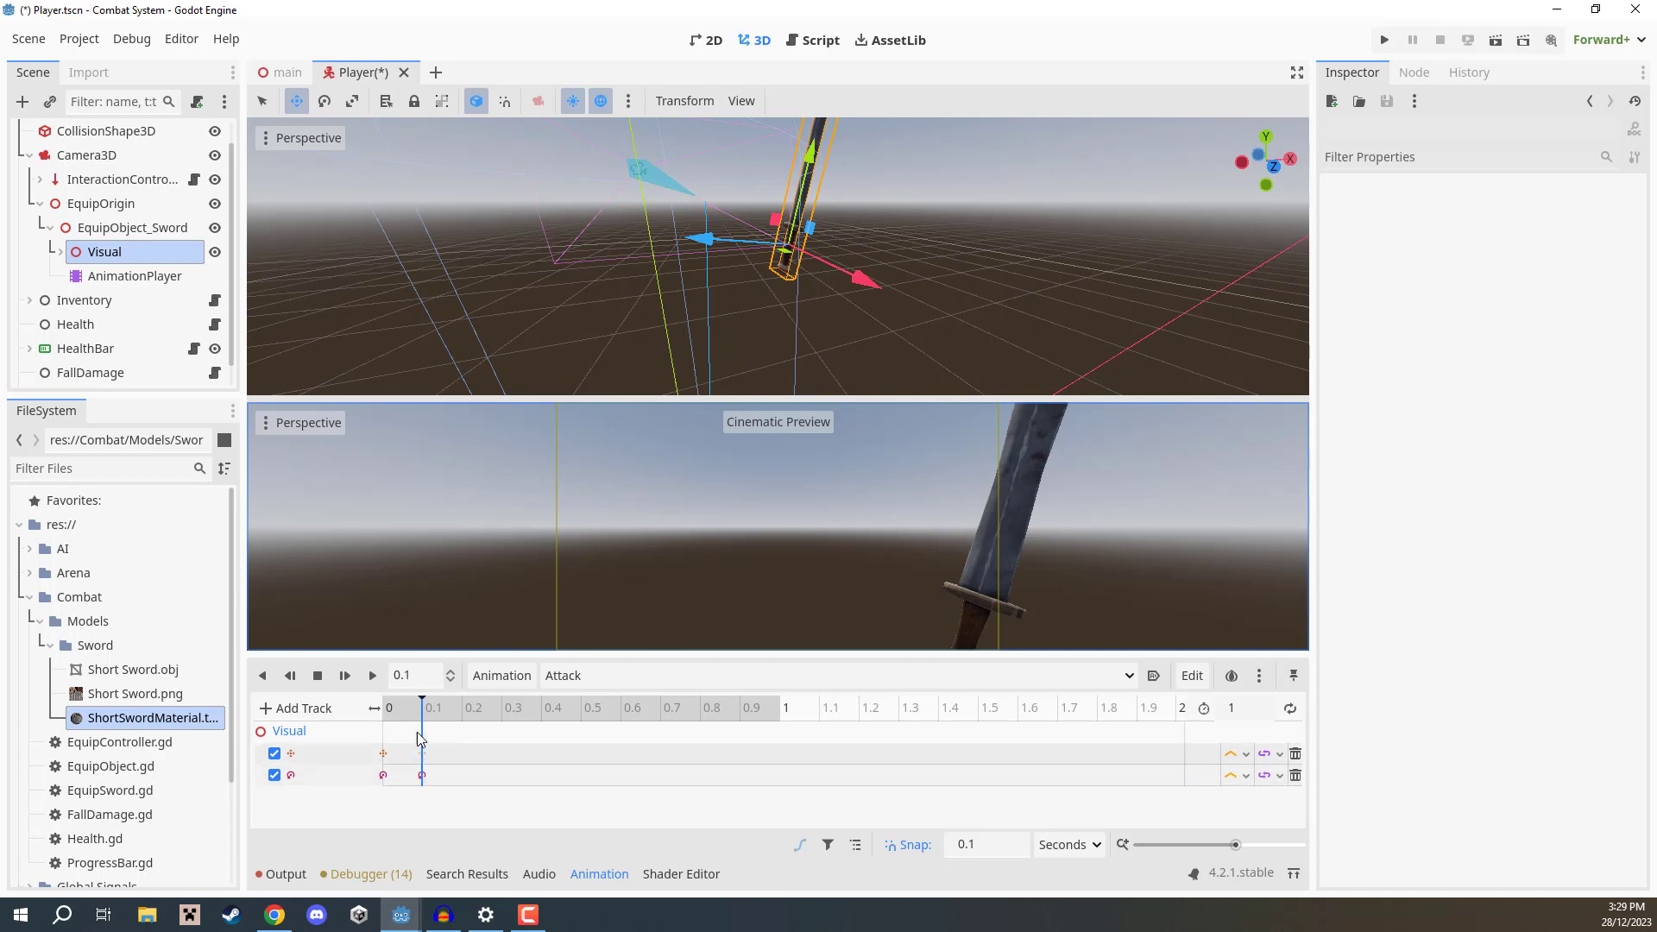
mouse_move(418, 706)
mouse_down()
mouse_move(384, 706)
mouse_move(413, 705)
mouse_up()
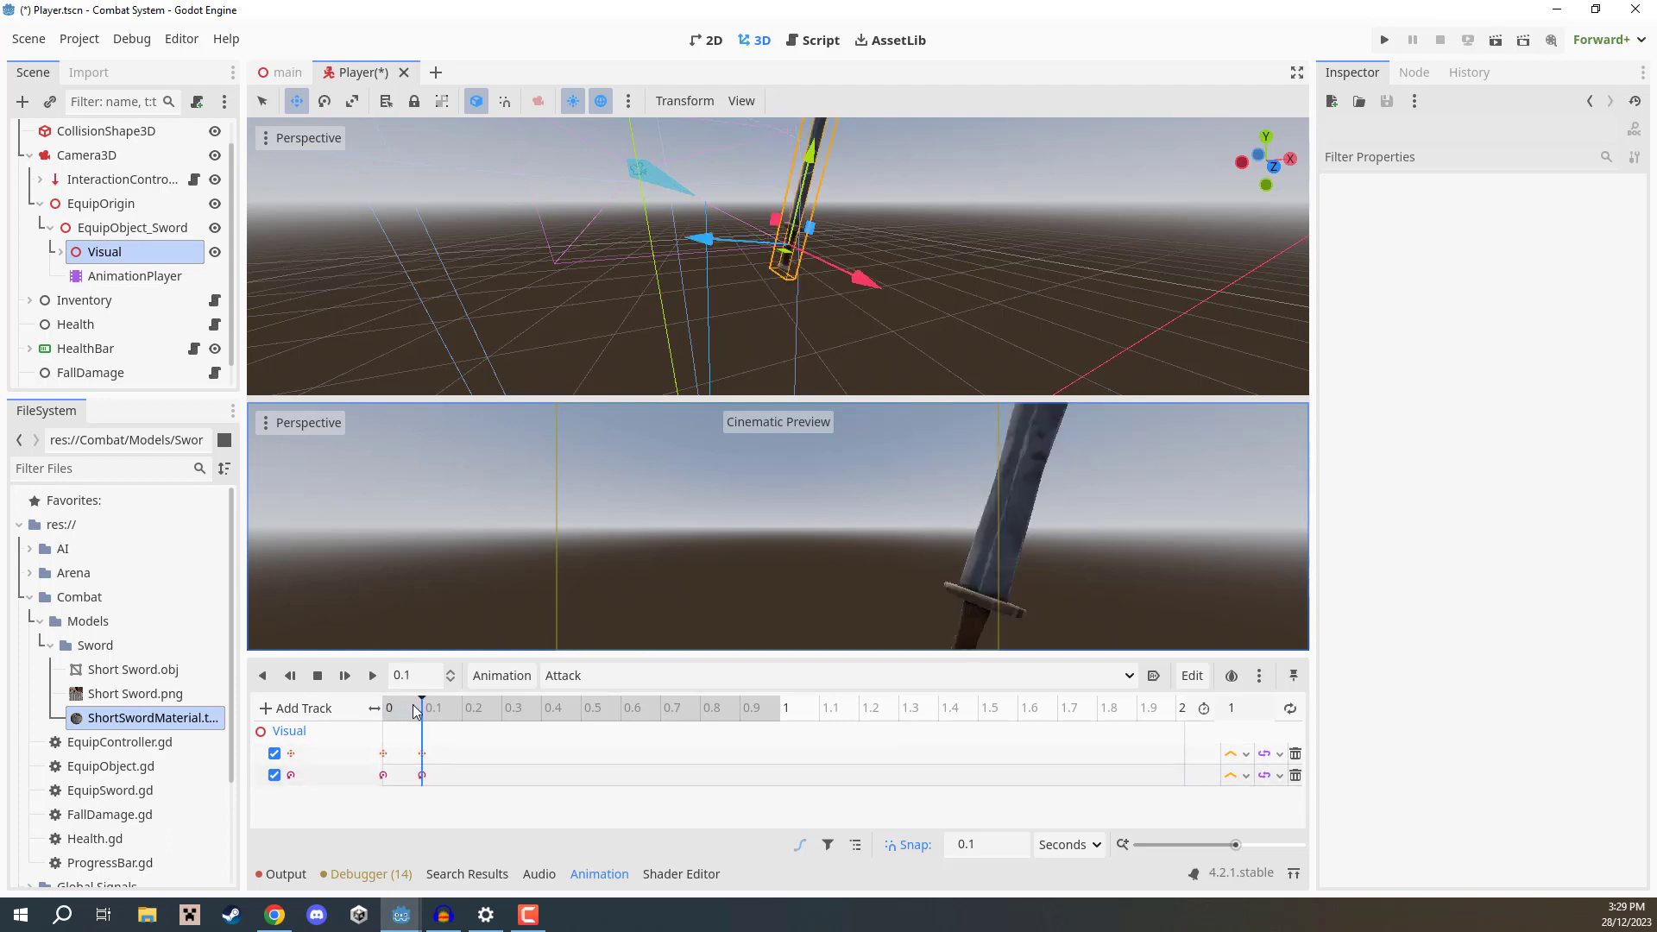
Duplicate the position and rotation keys from 0.1 seconds to 0.2 seconds to hold the wind-up pose.
click(422, 753)
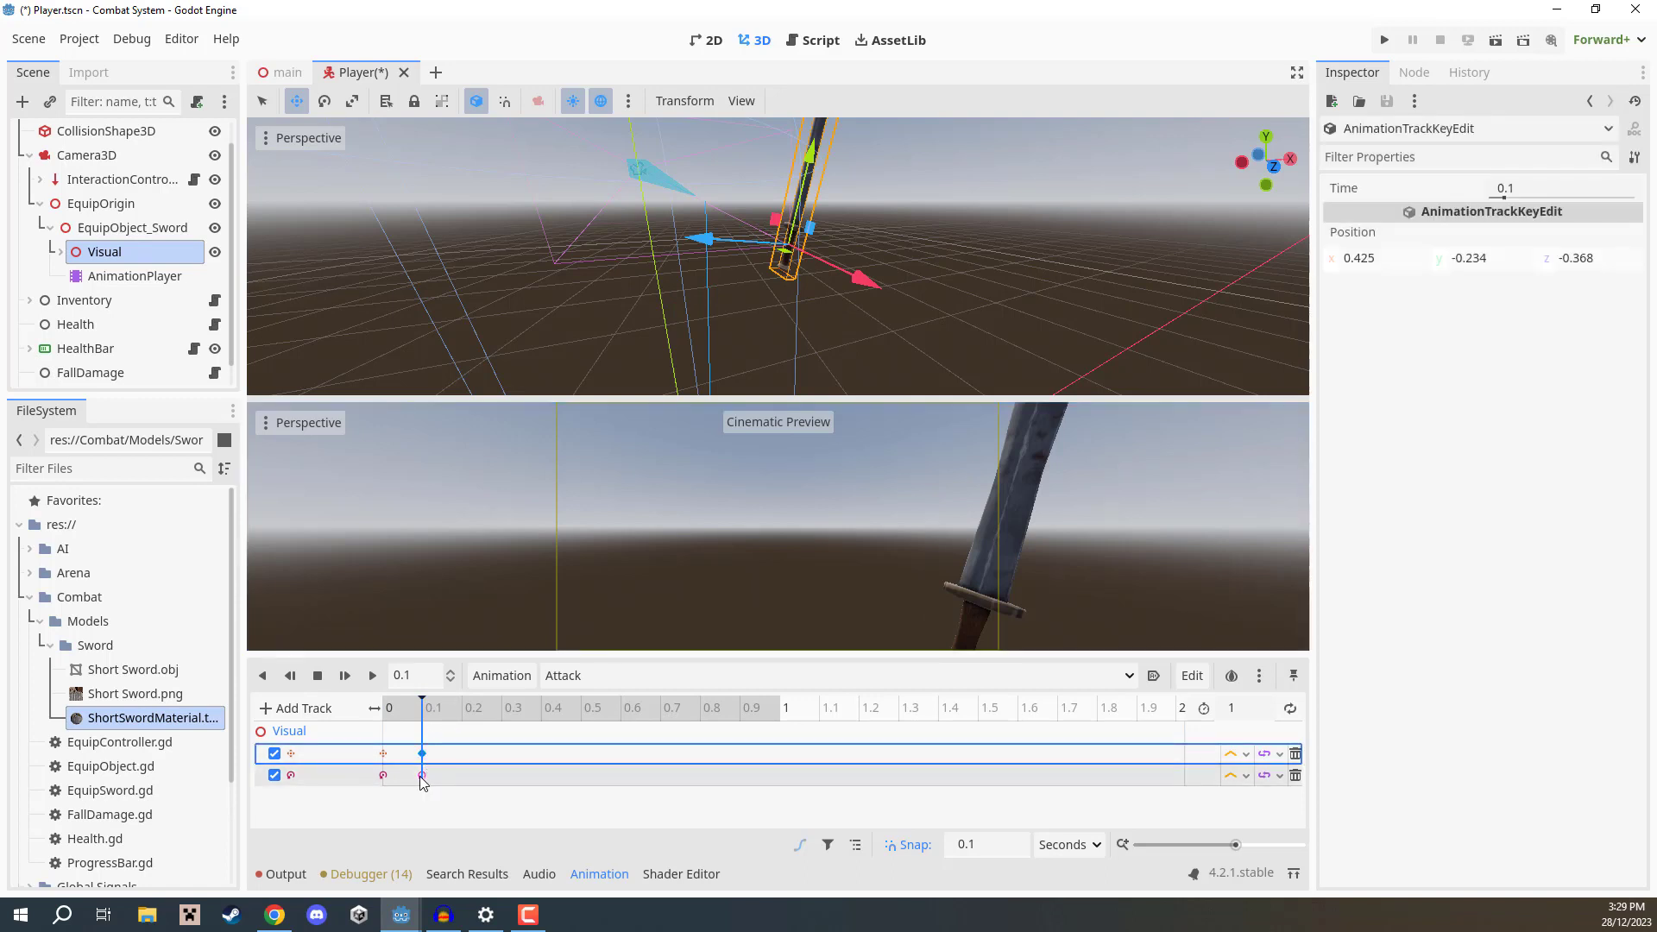
shift+click(422, 775)
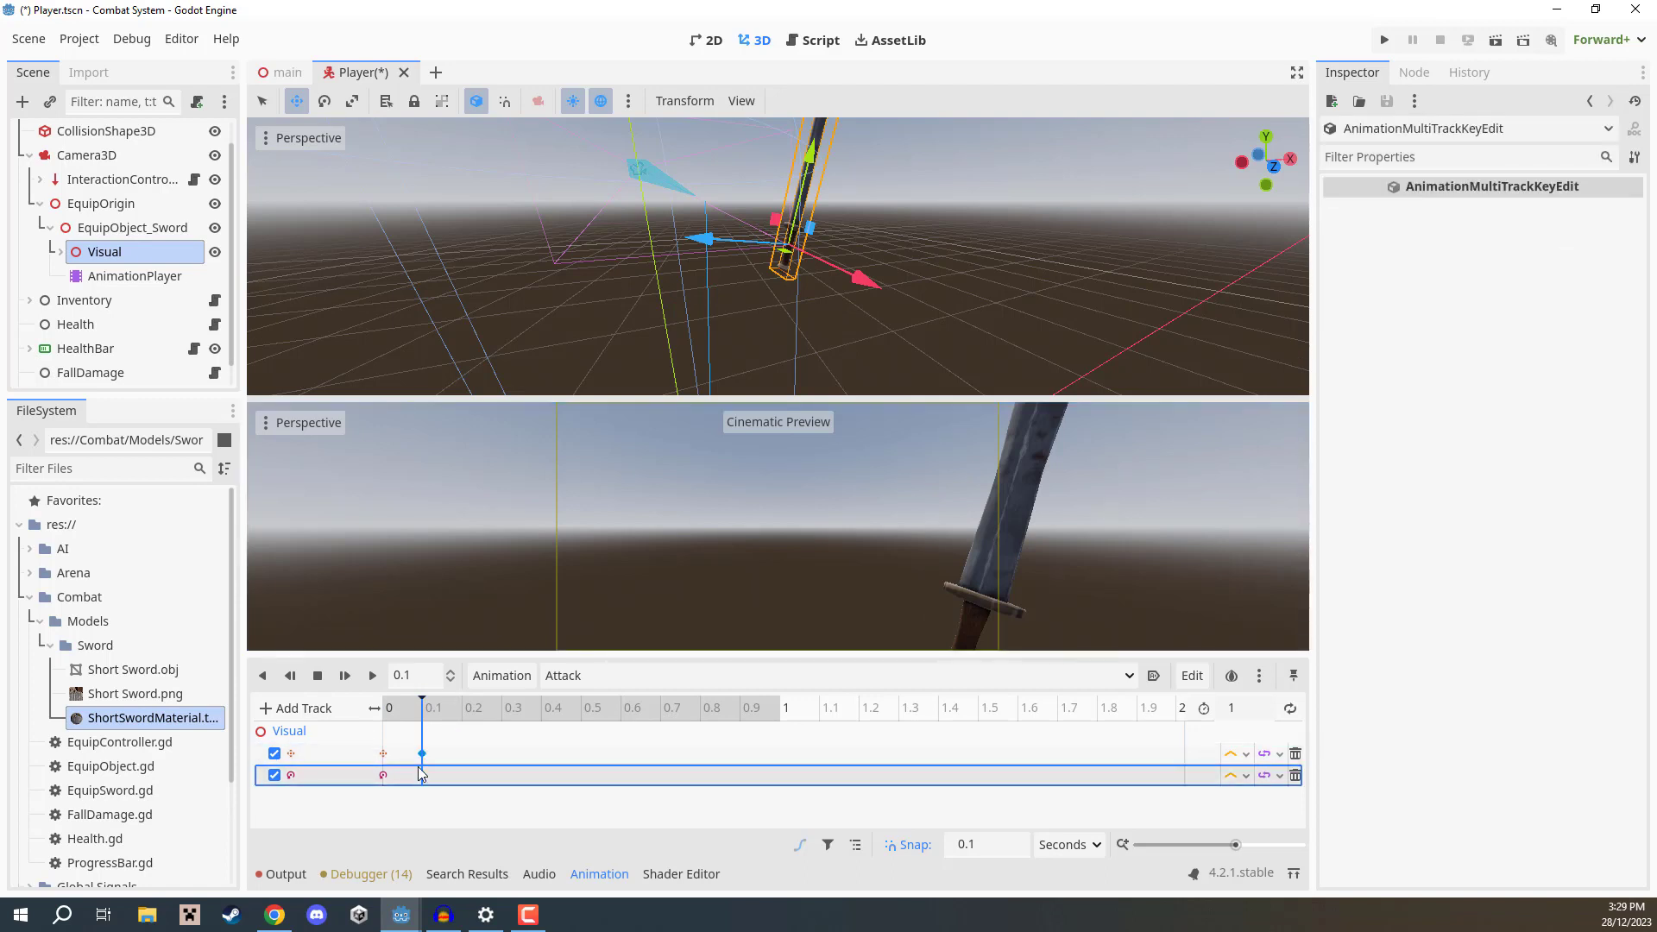
click(457, 708)
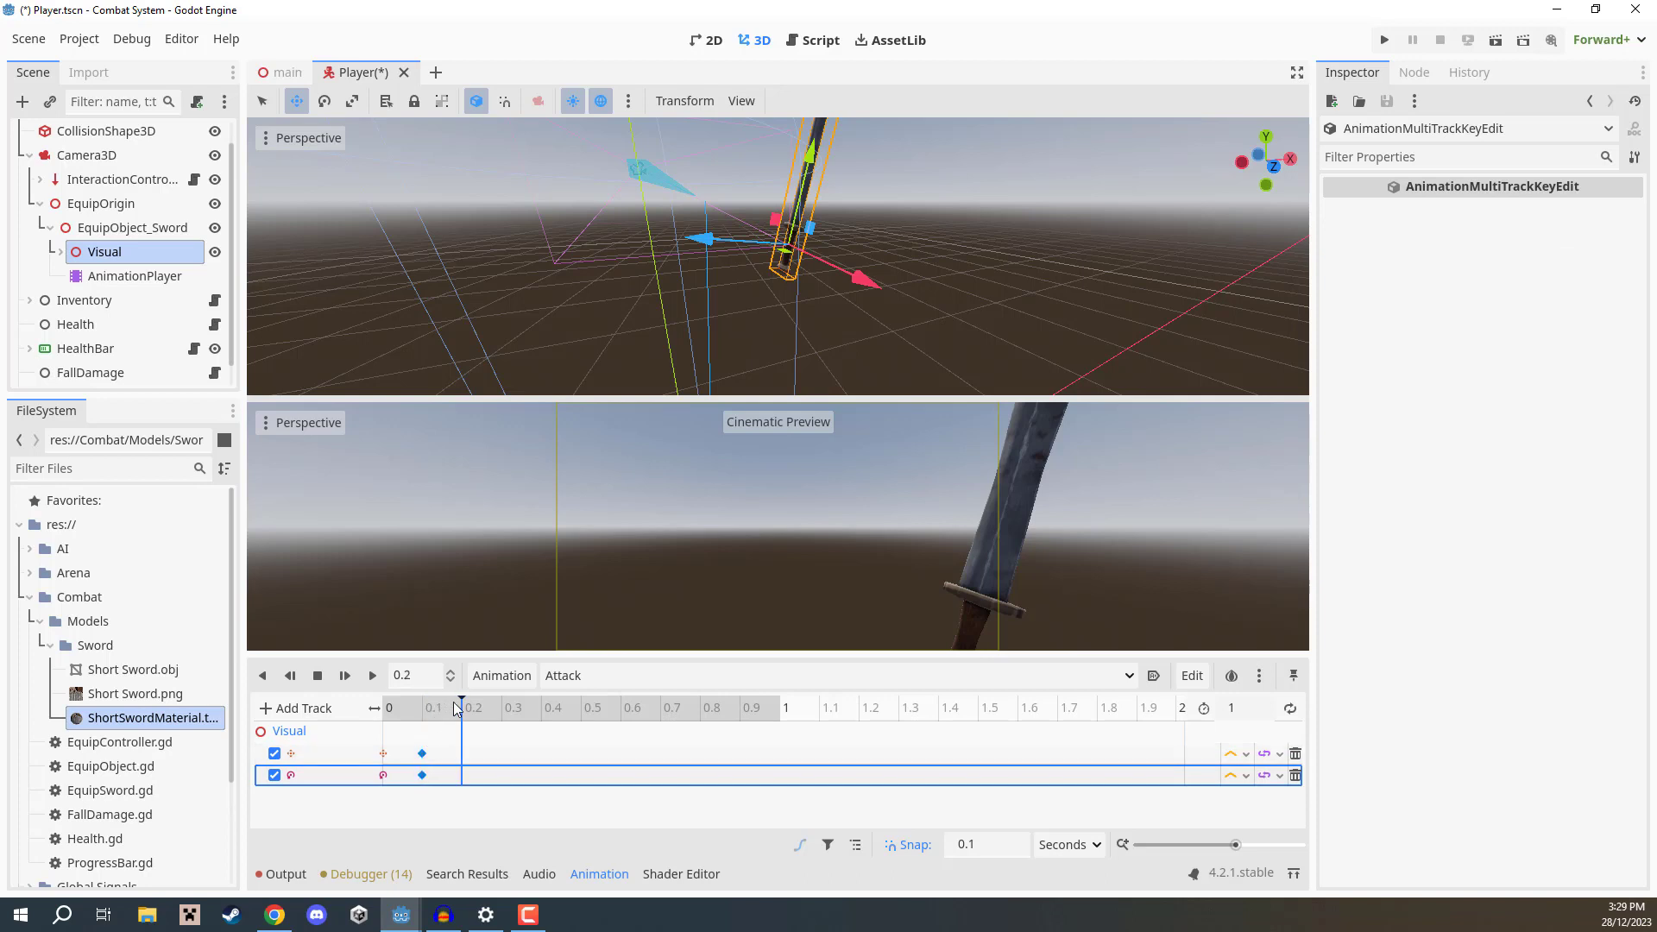
right_click(460, 751)
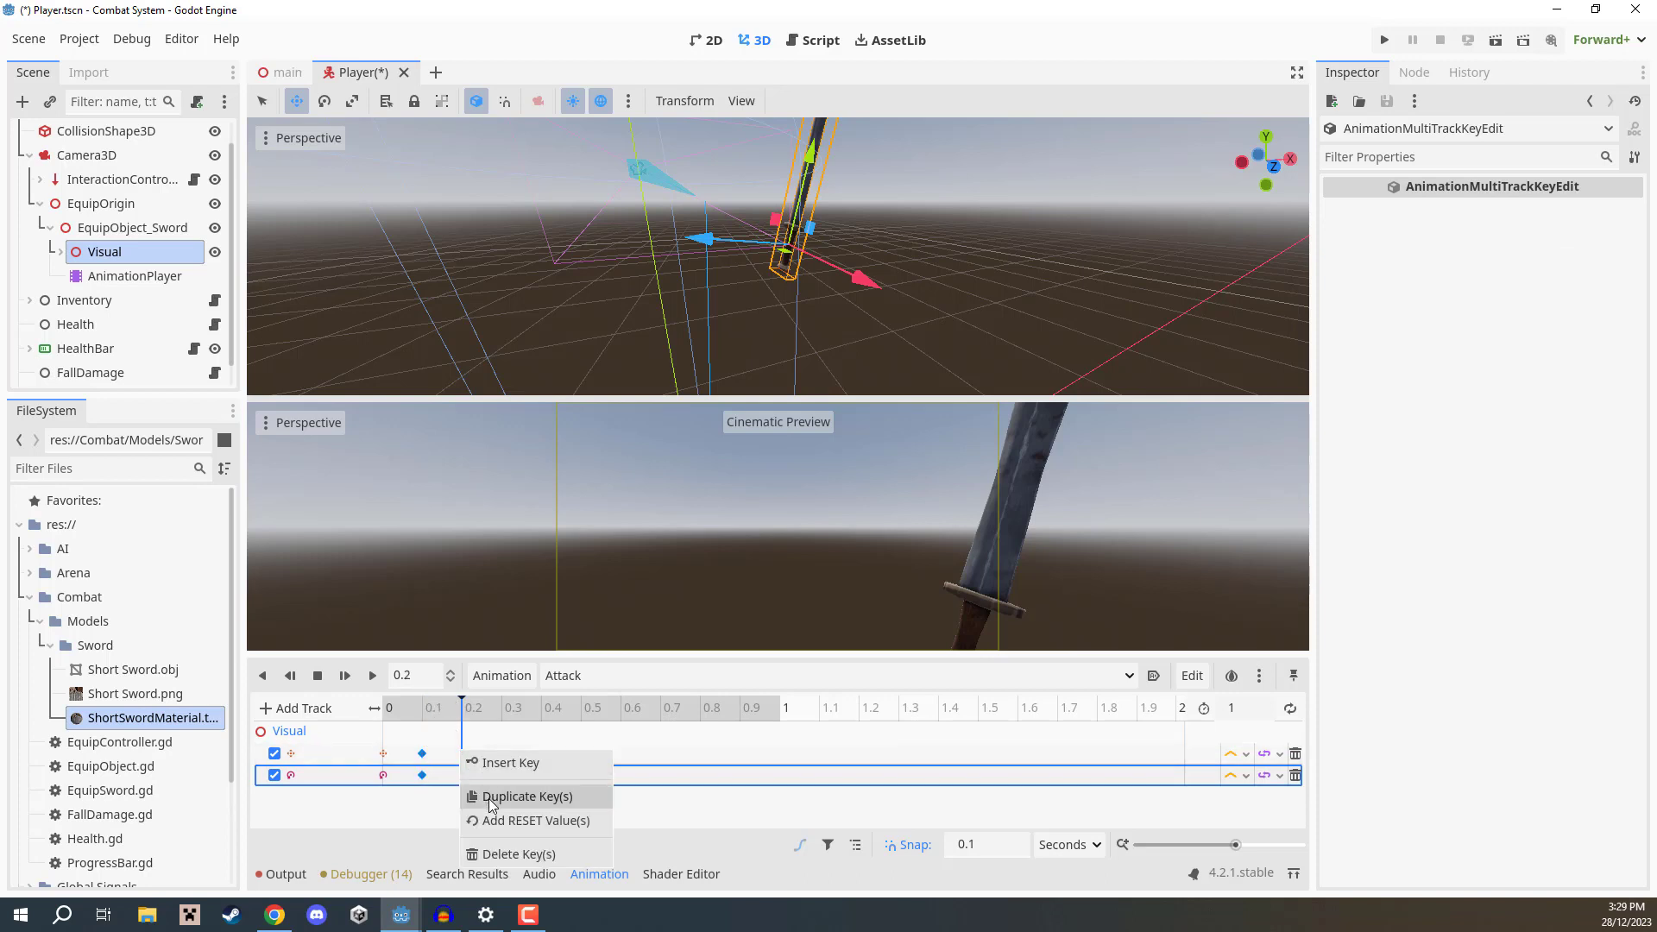
click(490, 797)
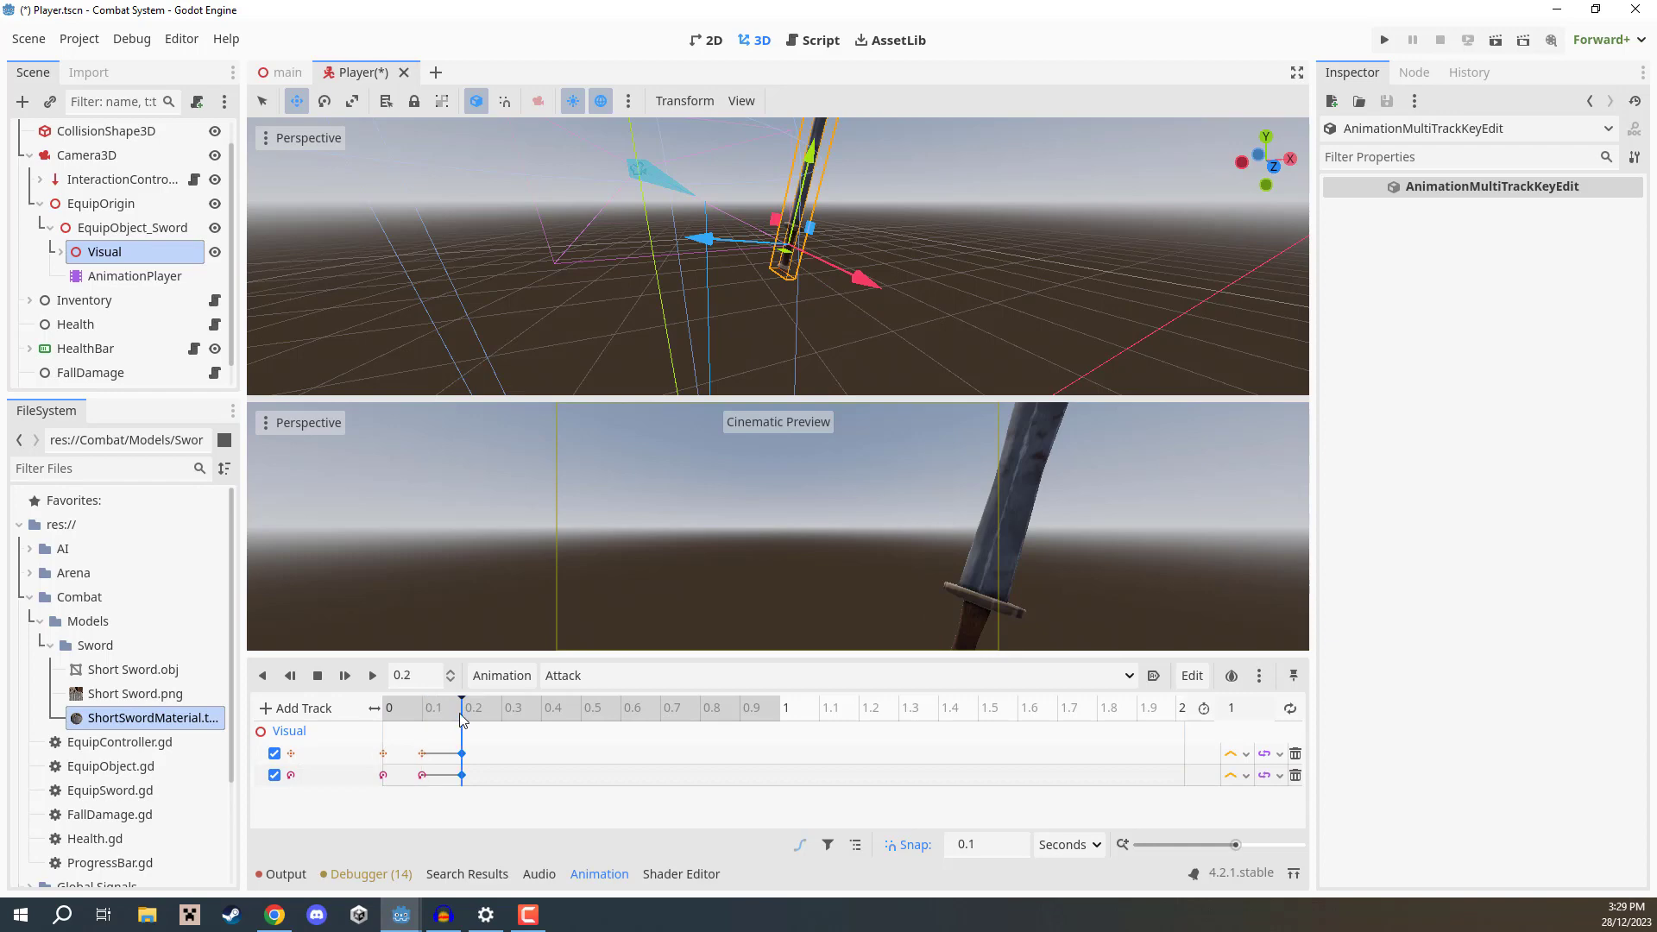
At 0.3 seconds, rotate and move the Visual node so the sword lies swung across to the lower left of the camera view.
drag(460, 713, 494, 722)
right_drag(950, 266, 950, 293)
key(e)
drag(867, 278, 826, 203)
key(ctrl+z)
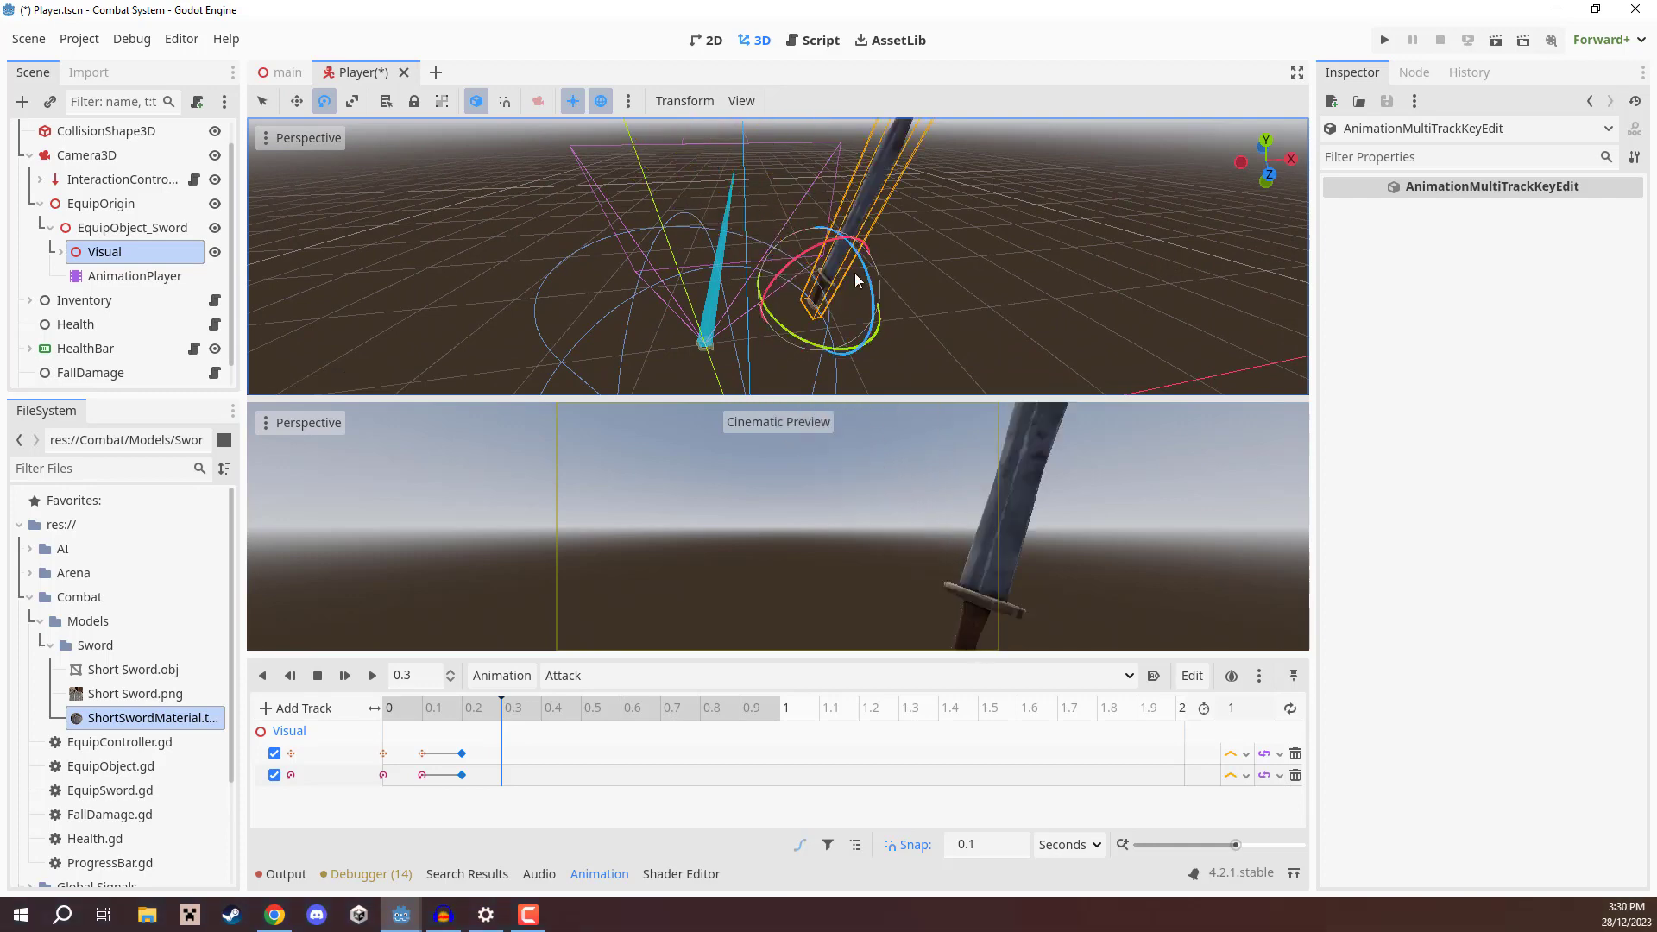
drag(872, 311, 874, 299)
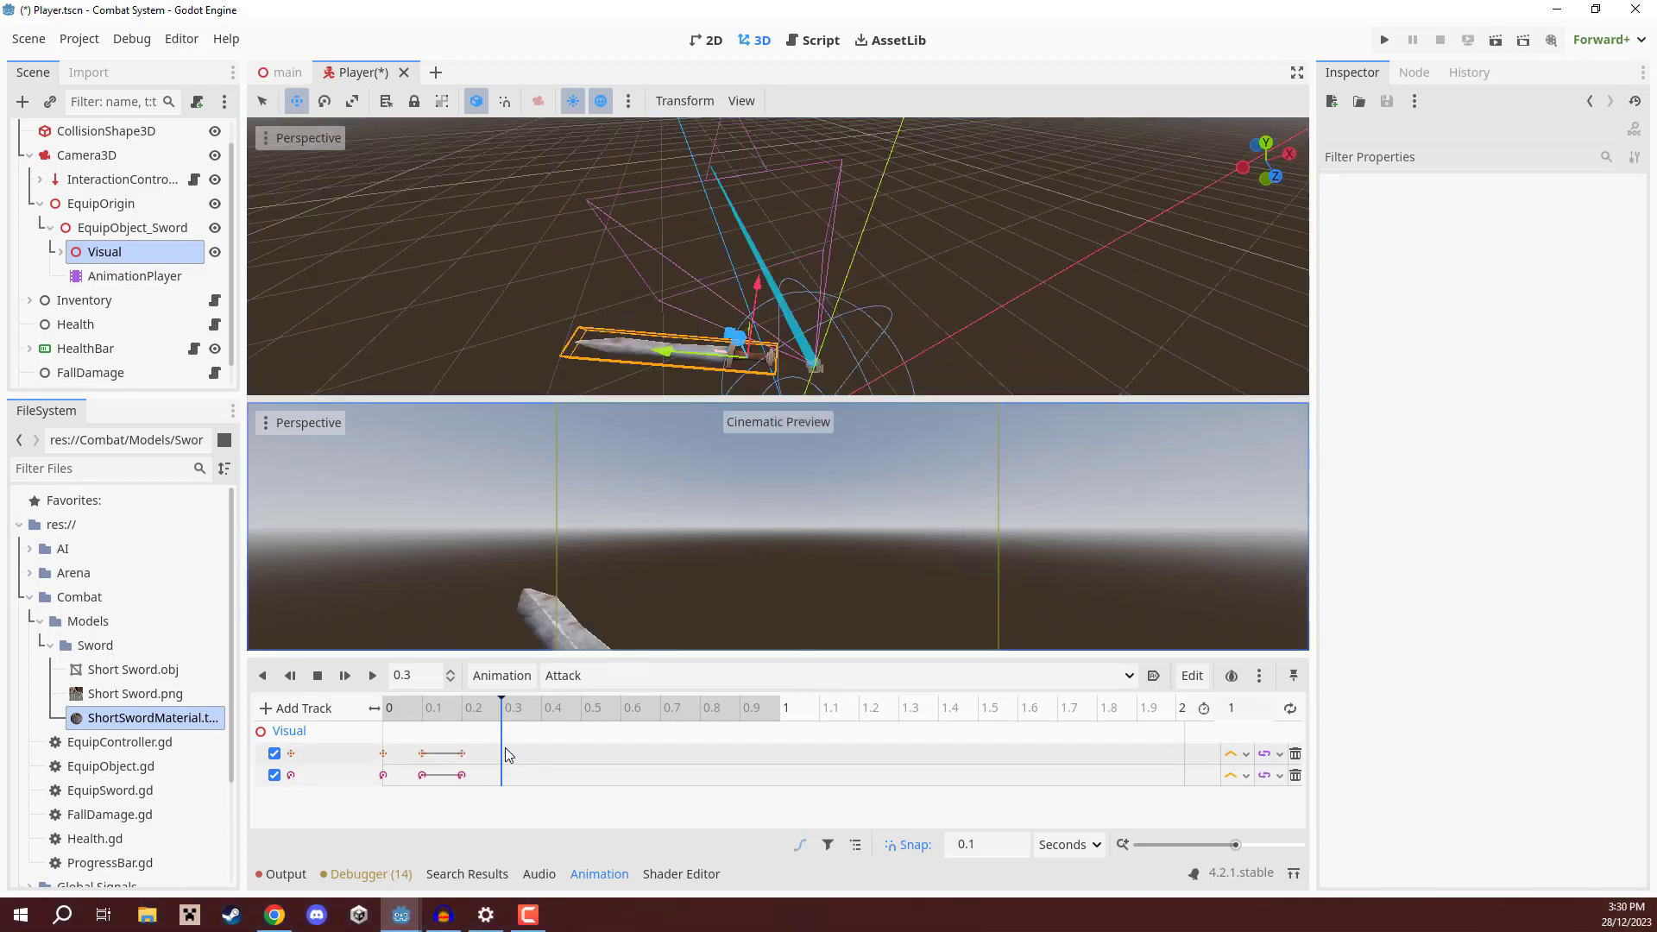
Insert position and rotation keys for the swung pose at 0.3 seconds and play the Attack animation from the start.
right_click(505, 753)
click(526, 762)
right_click(505, 775)
click(531, 787)
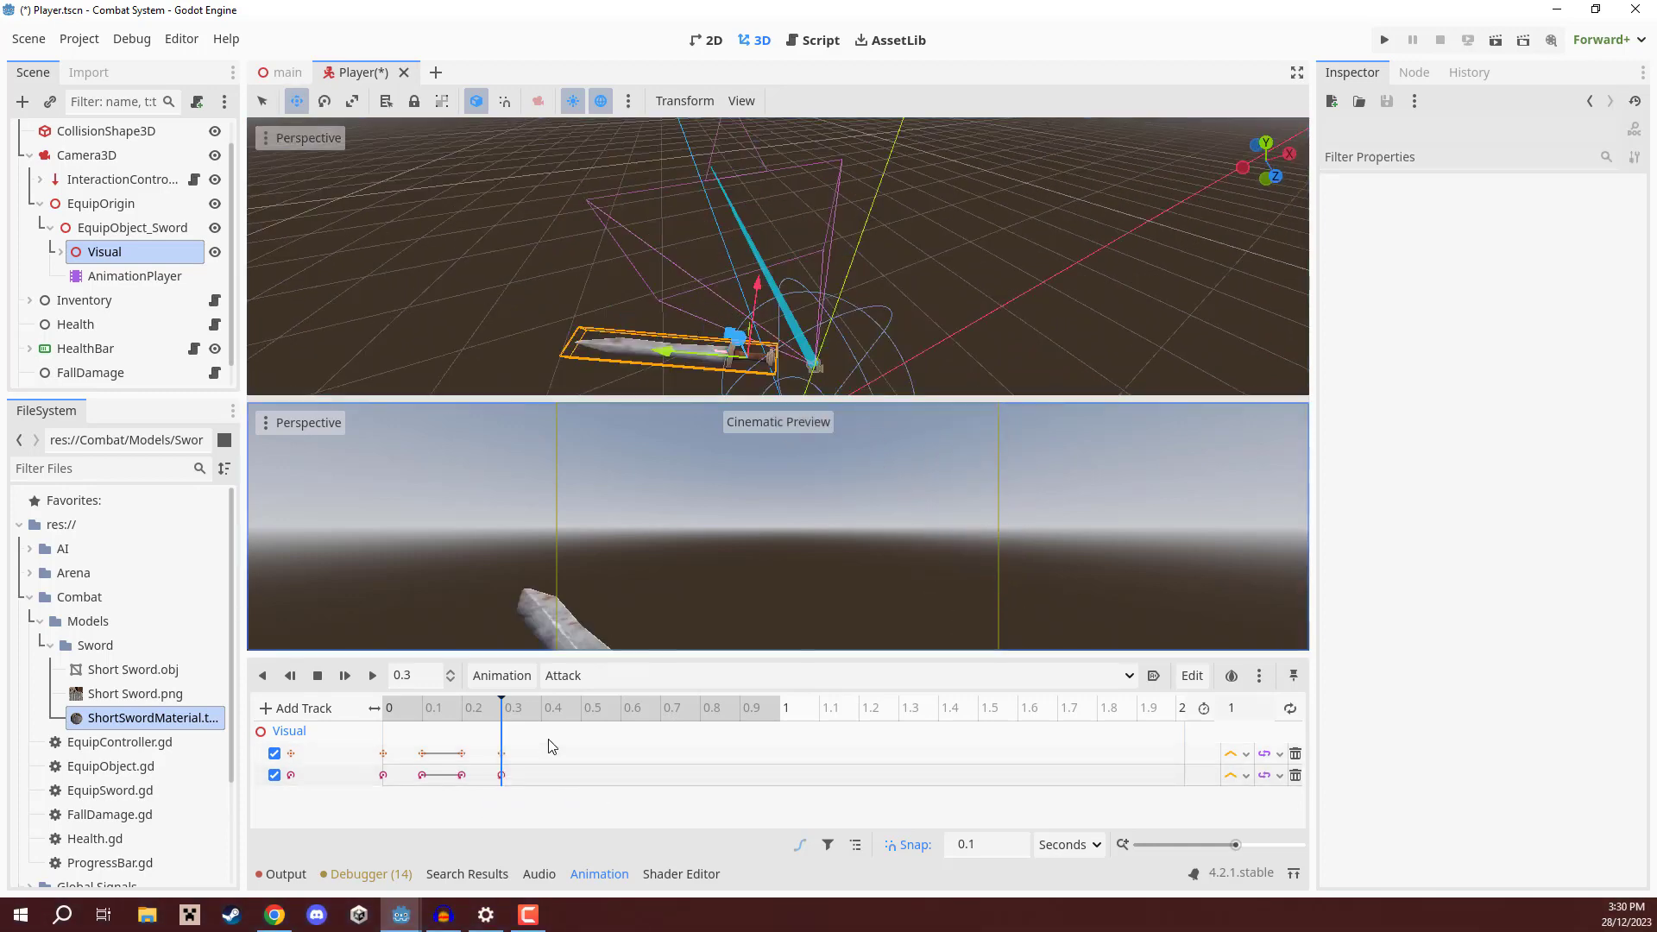
key(d)
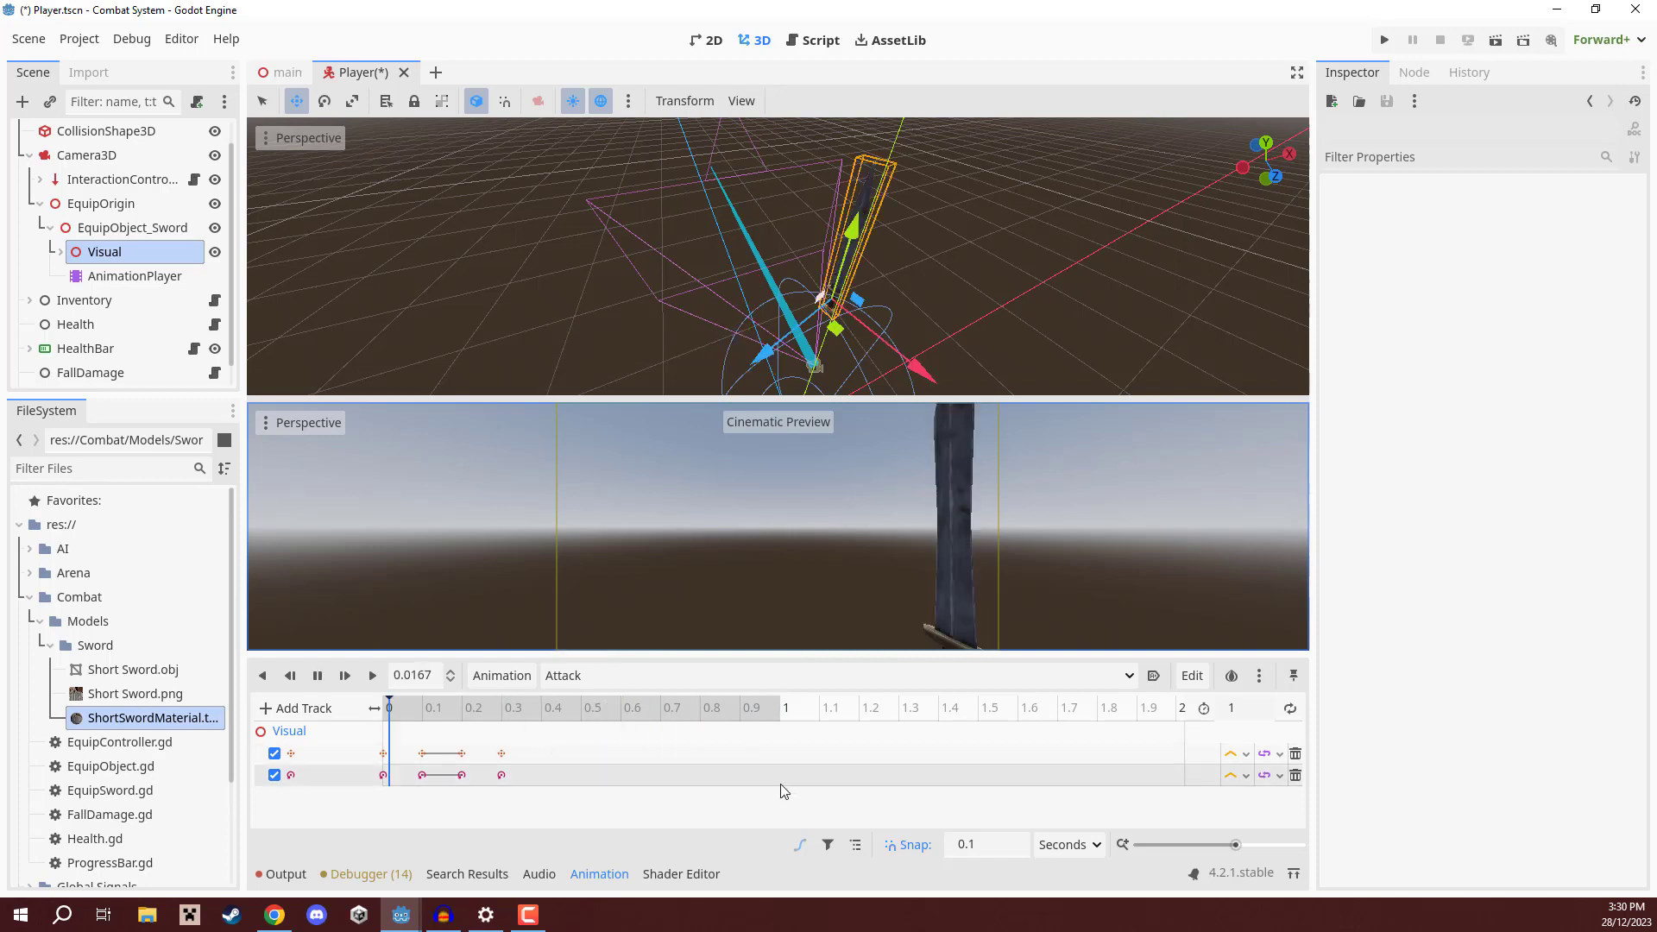
key(d)
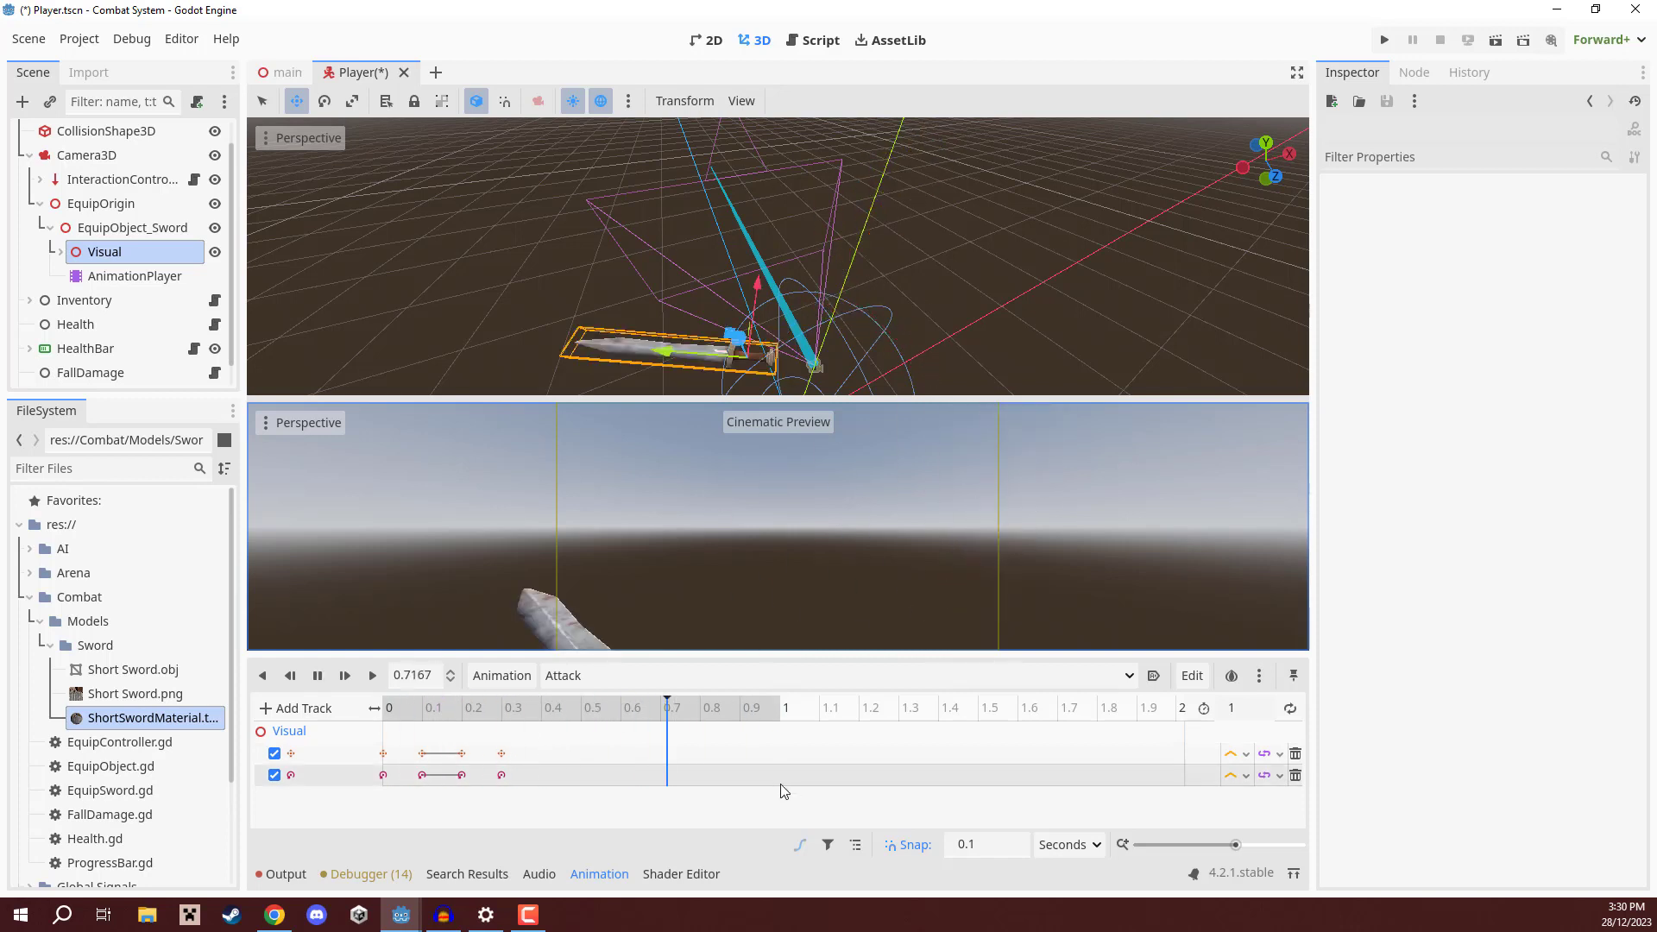
Duplicate the 0-second position and rotation keys to 0.5 seconds as the return to rest, and replay the animation.
drag(509, 707, 544, 706)
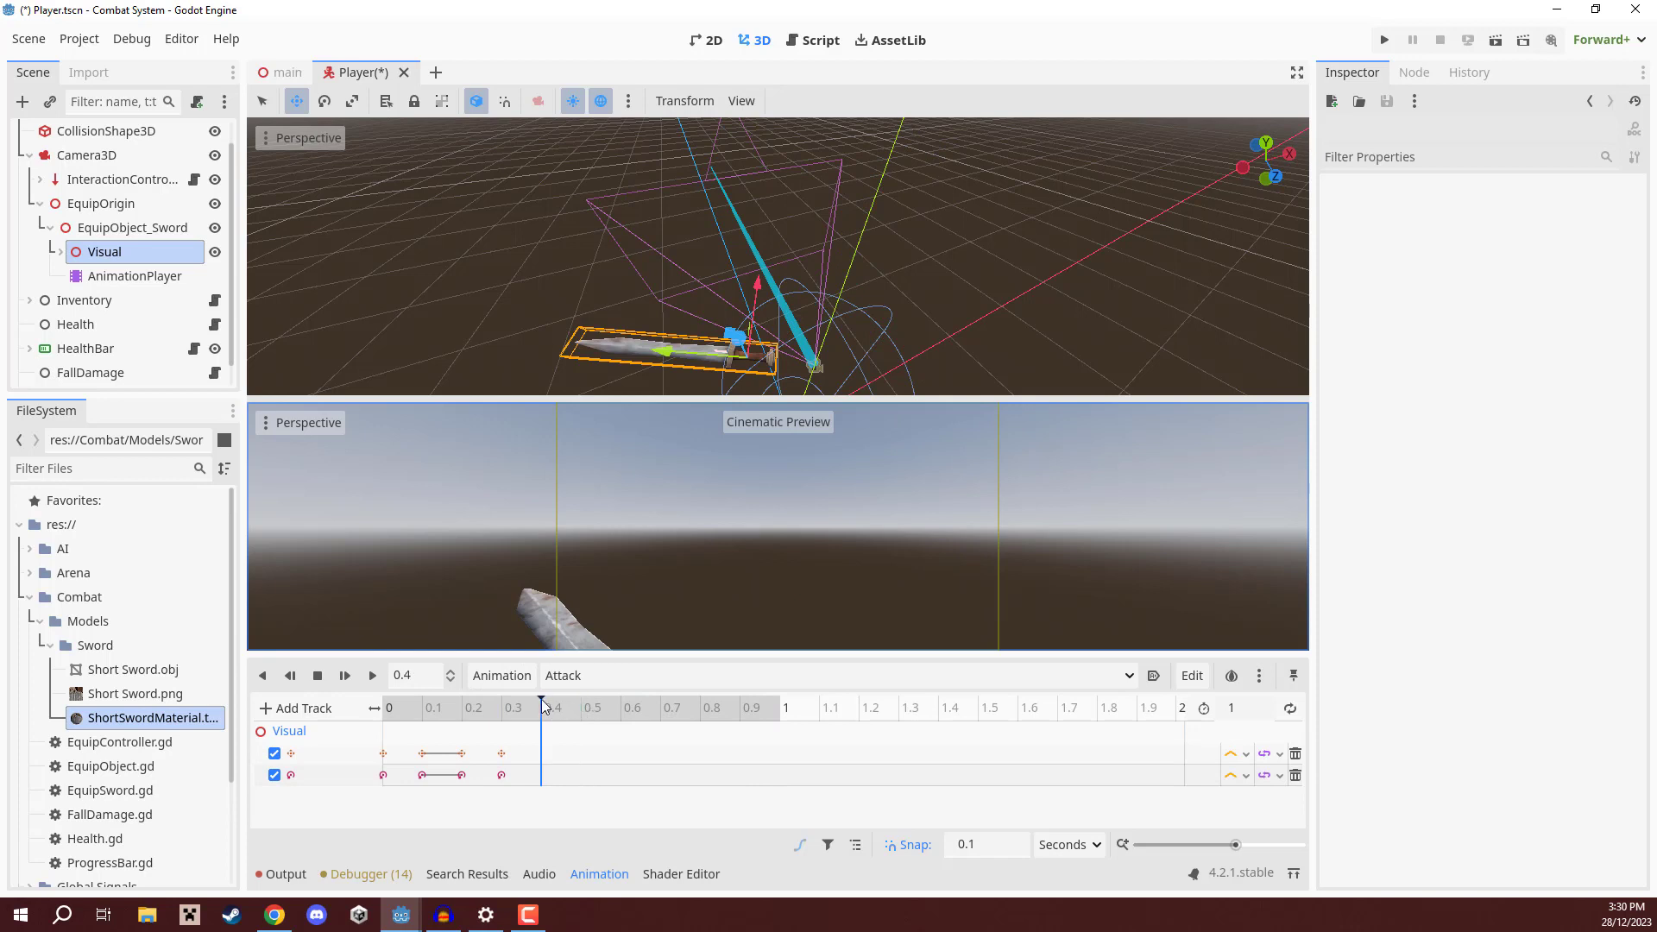
click(383, 753)
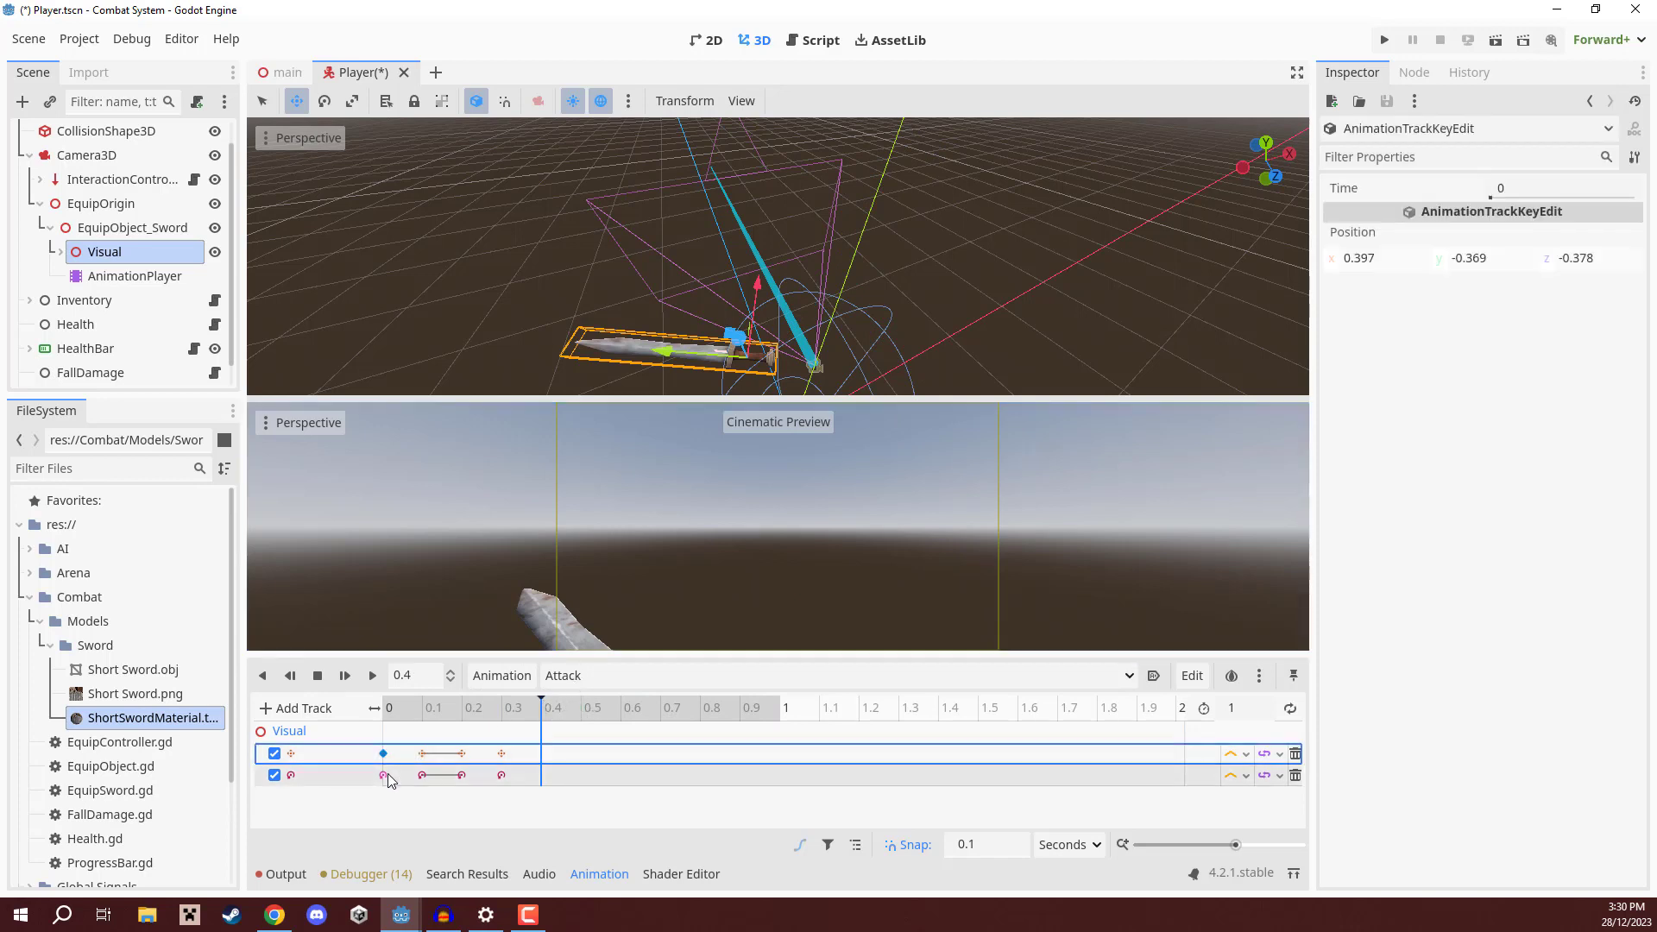
shift+click(383, 775)
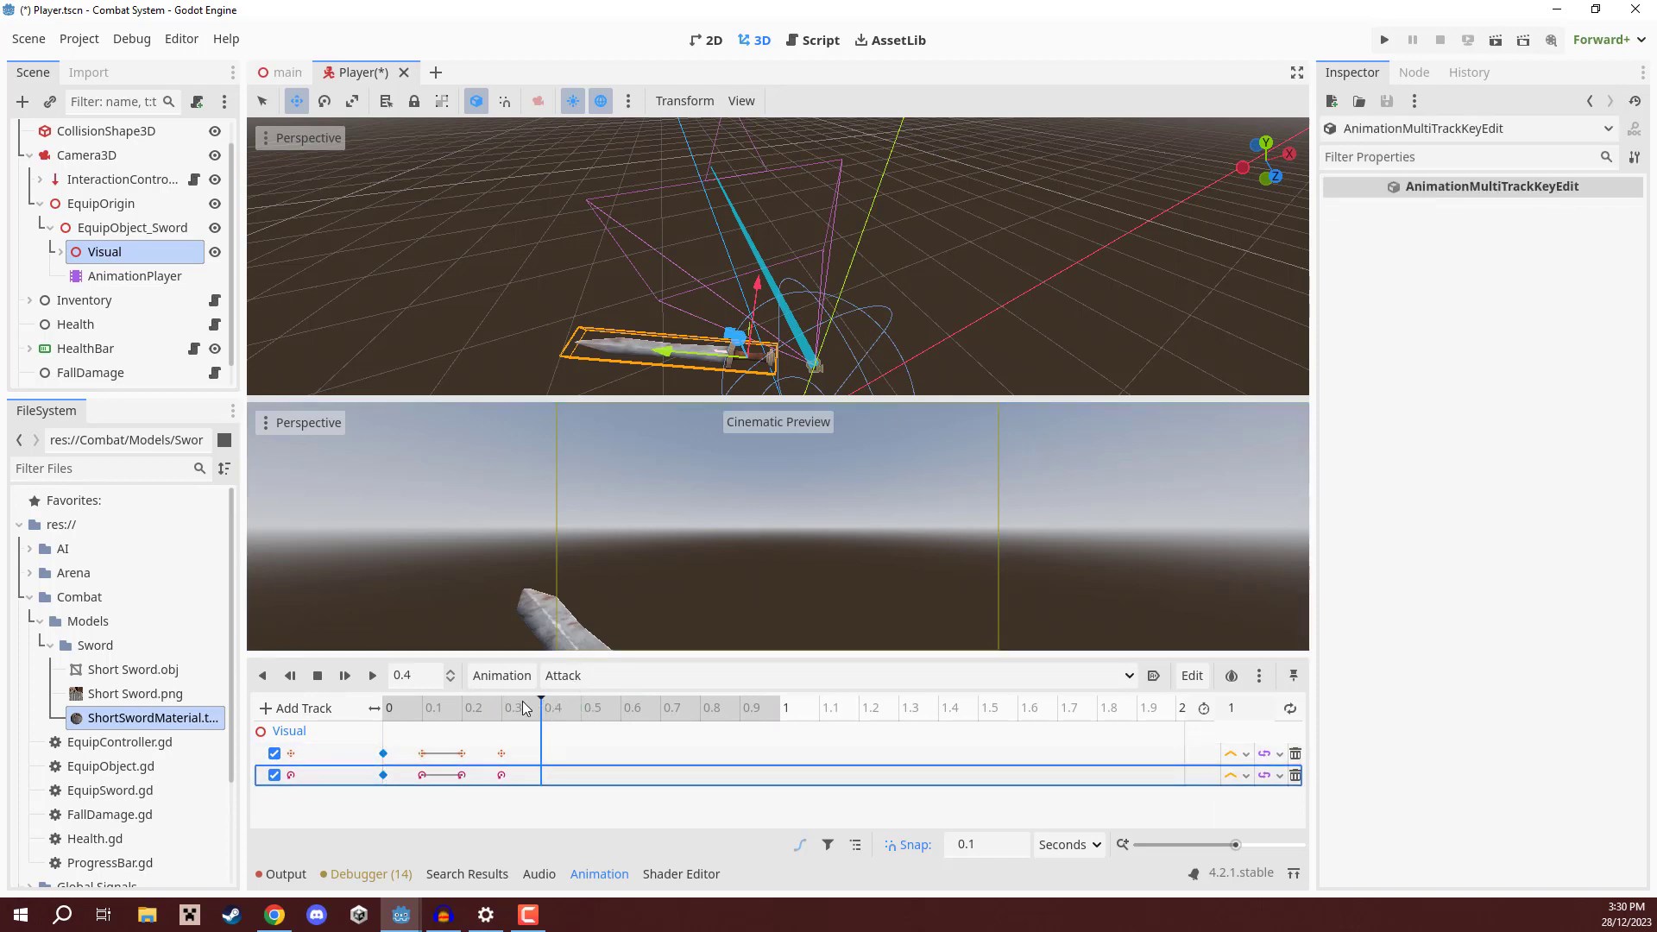
click(570, 712)
right_click(585, 758)
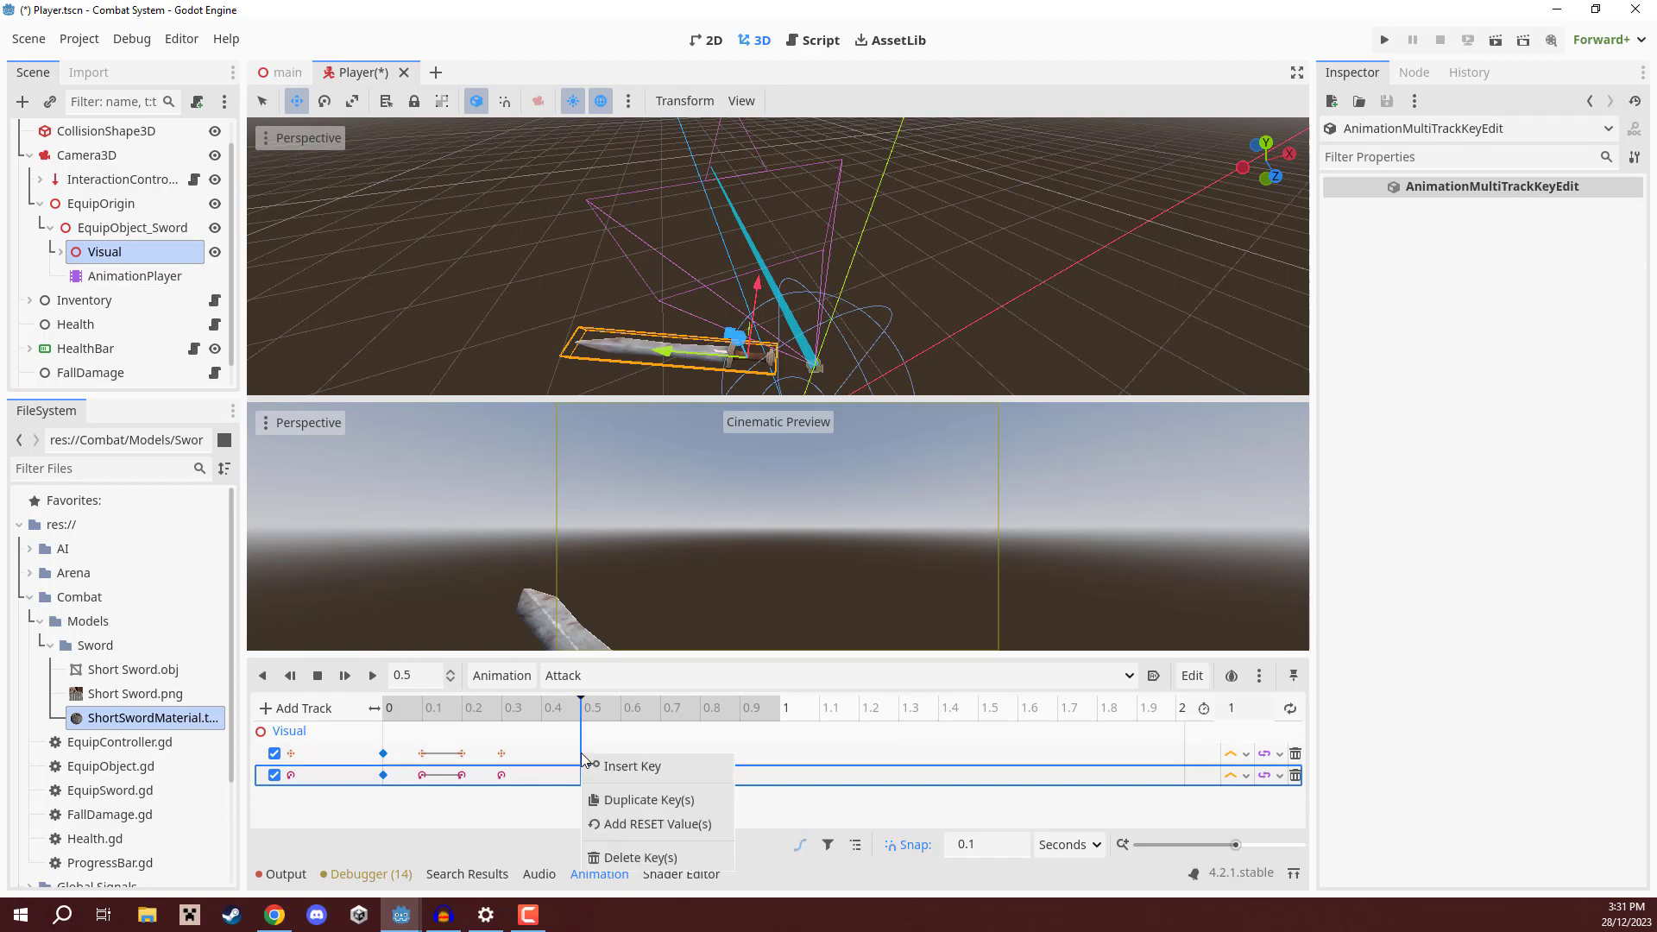
click(625, 800)
key(d)
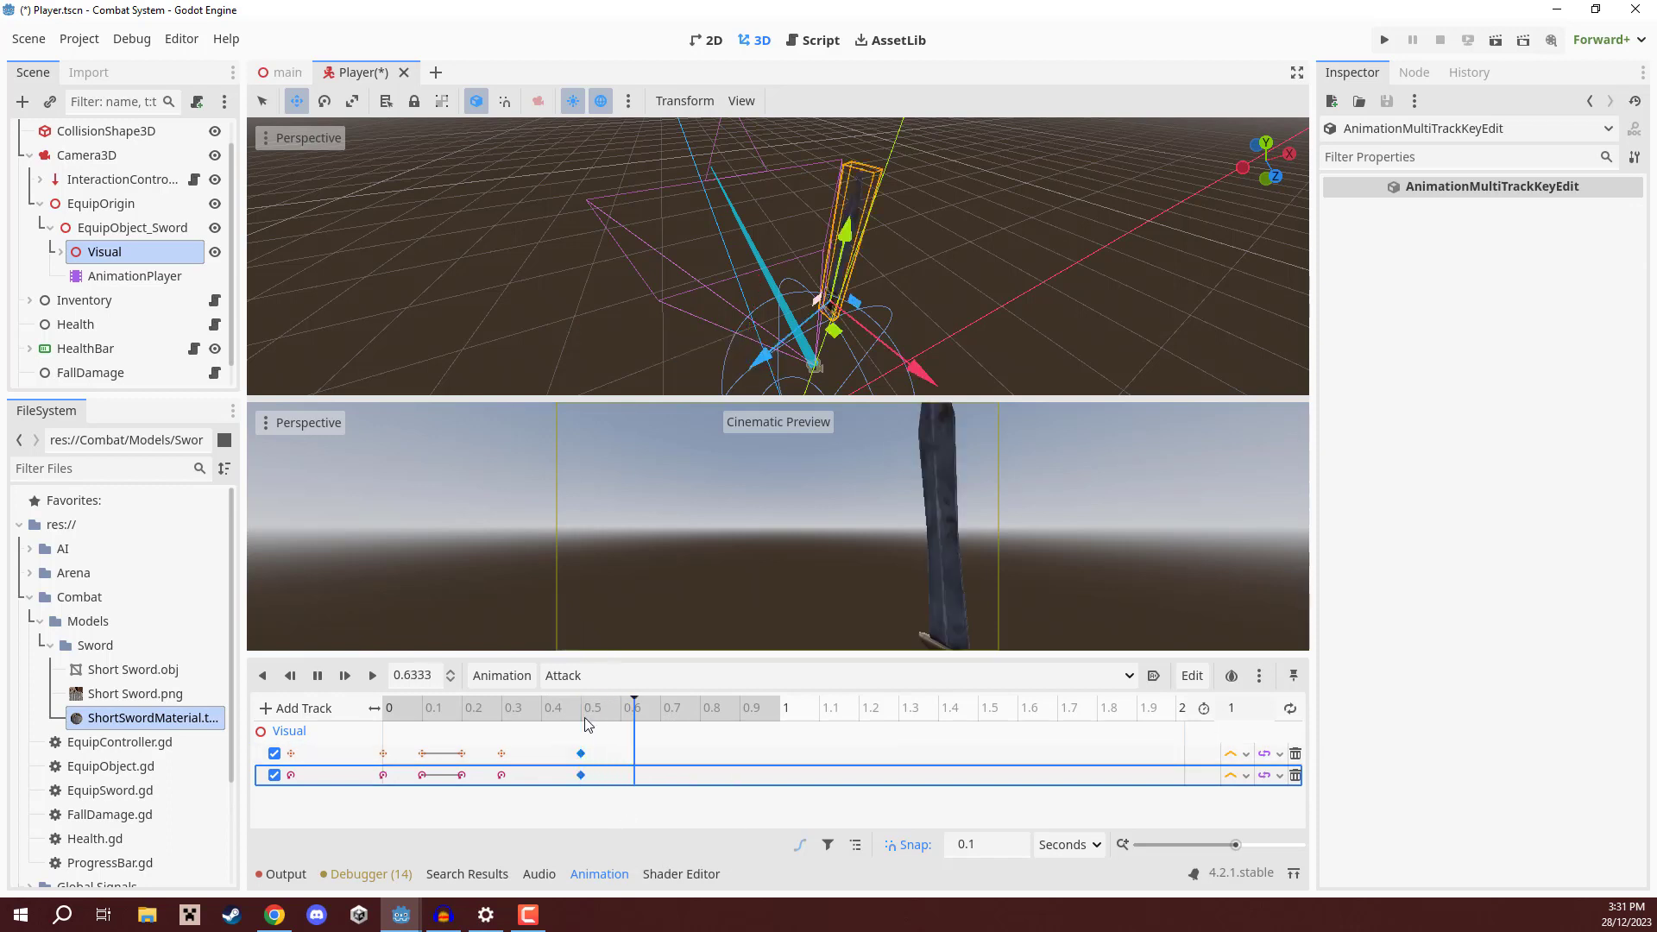
Duplicate the position and rotation keys from 0.3 seconds to 0.4 seconds to hold the swung pose.
key(shift+d)
click(495, 710)
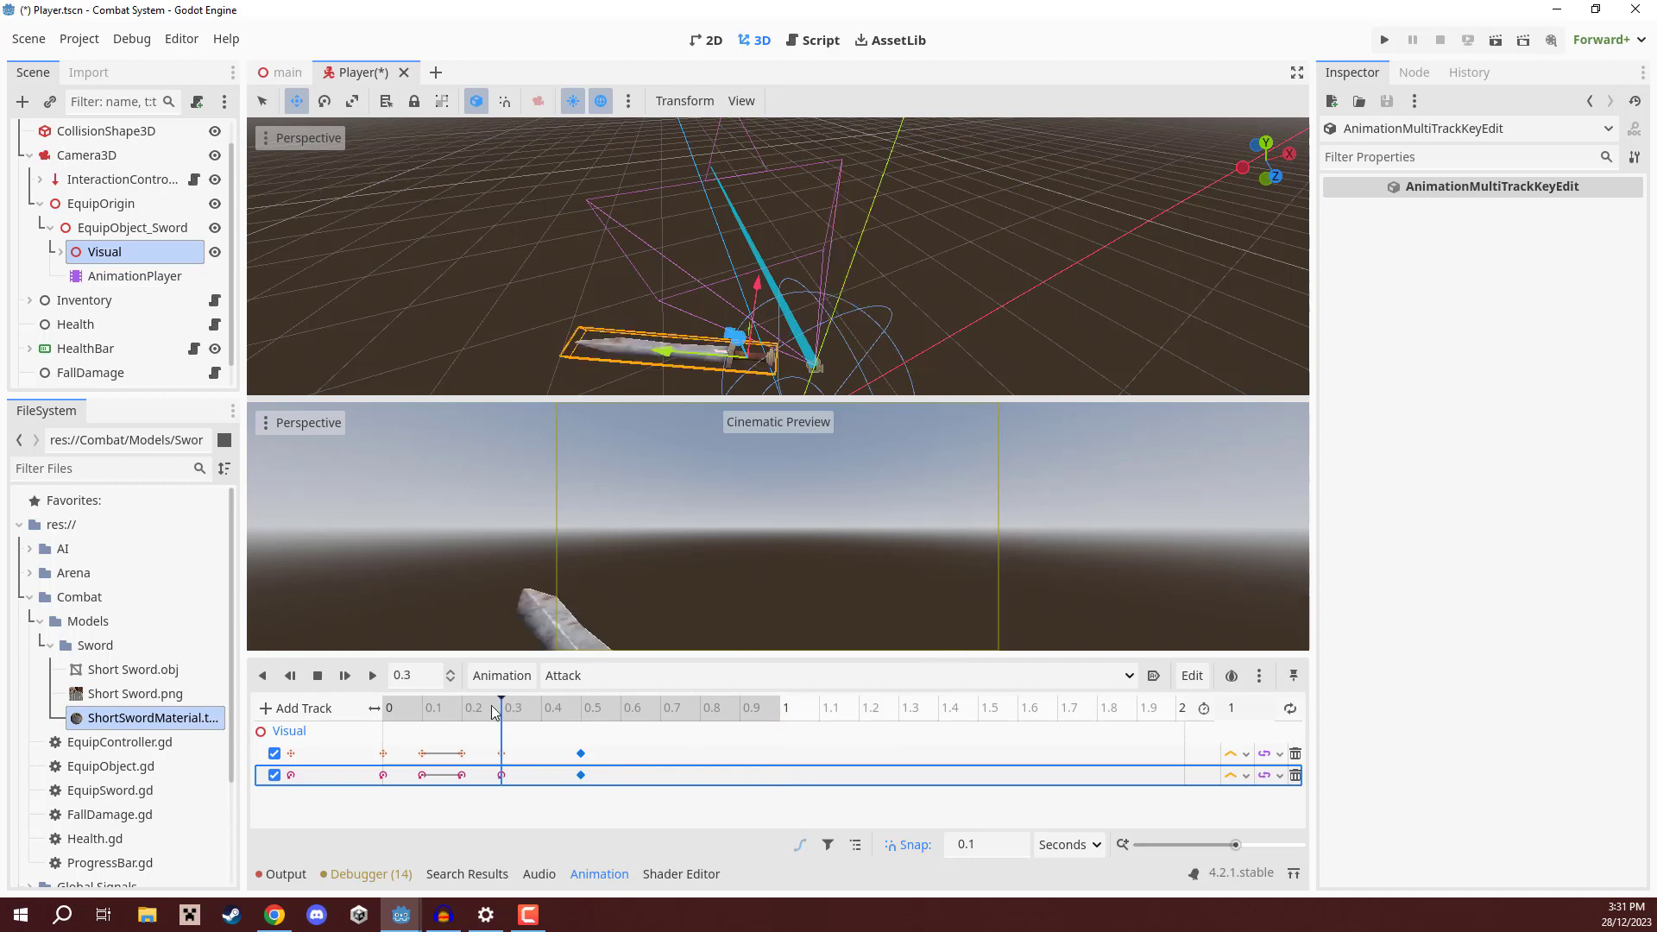
click(503, 754)
shift+click(502, 776)
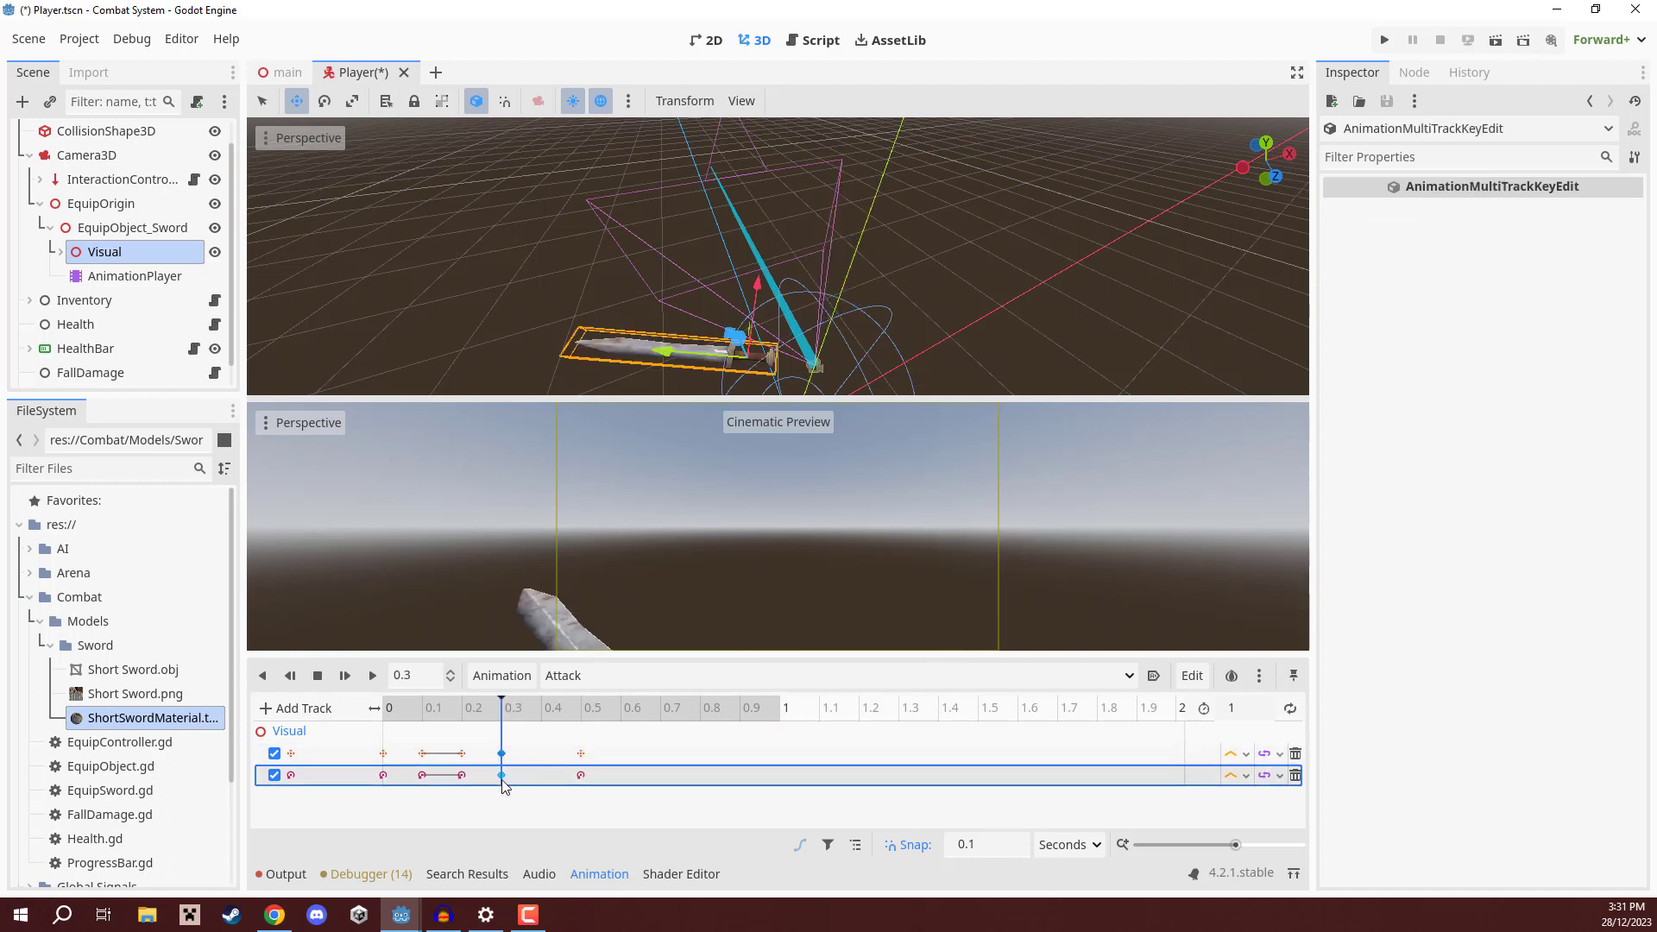
click(539, 713)
right_click(542, 753)
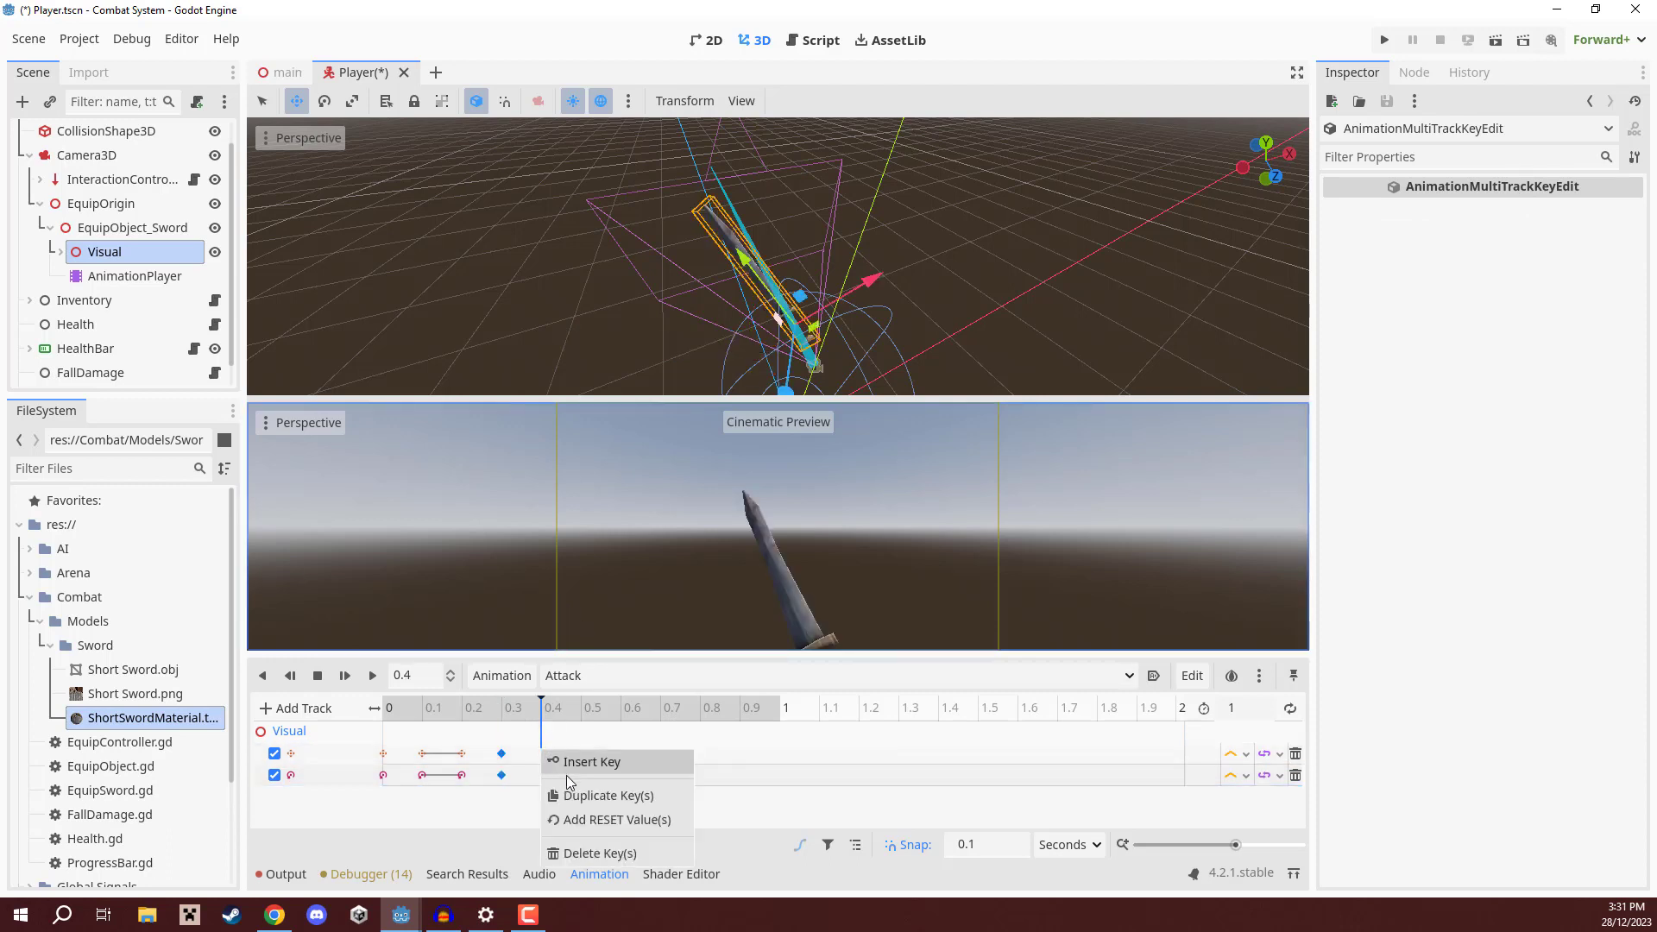
click(585, 798)
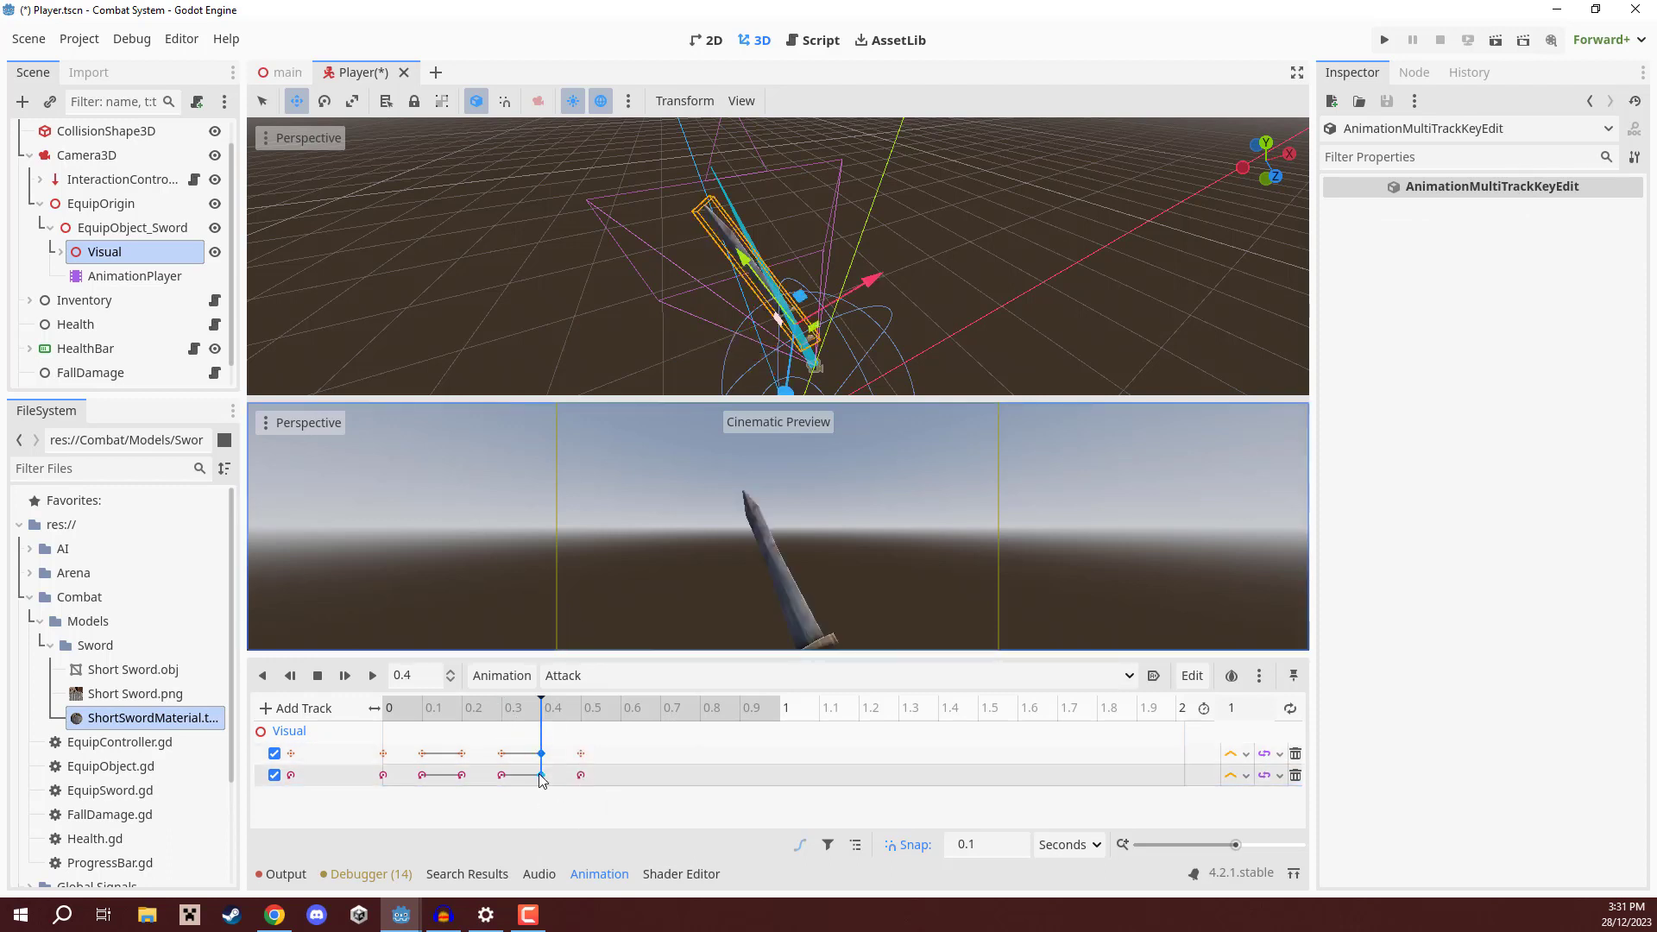
Move the final position and rotation keys from 0.5 seconds to 0.7 seconds to slow the return to rest.
drag(545, 713, 628, 749)
click(581, 753)
shift+click(581, 775)
Play the Attack animation from the start, deselect its keys, and save the Player scene.
drag(518, 709, 269, 702)
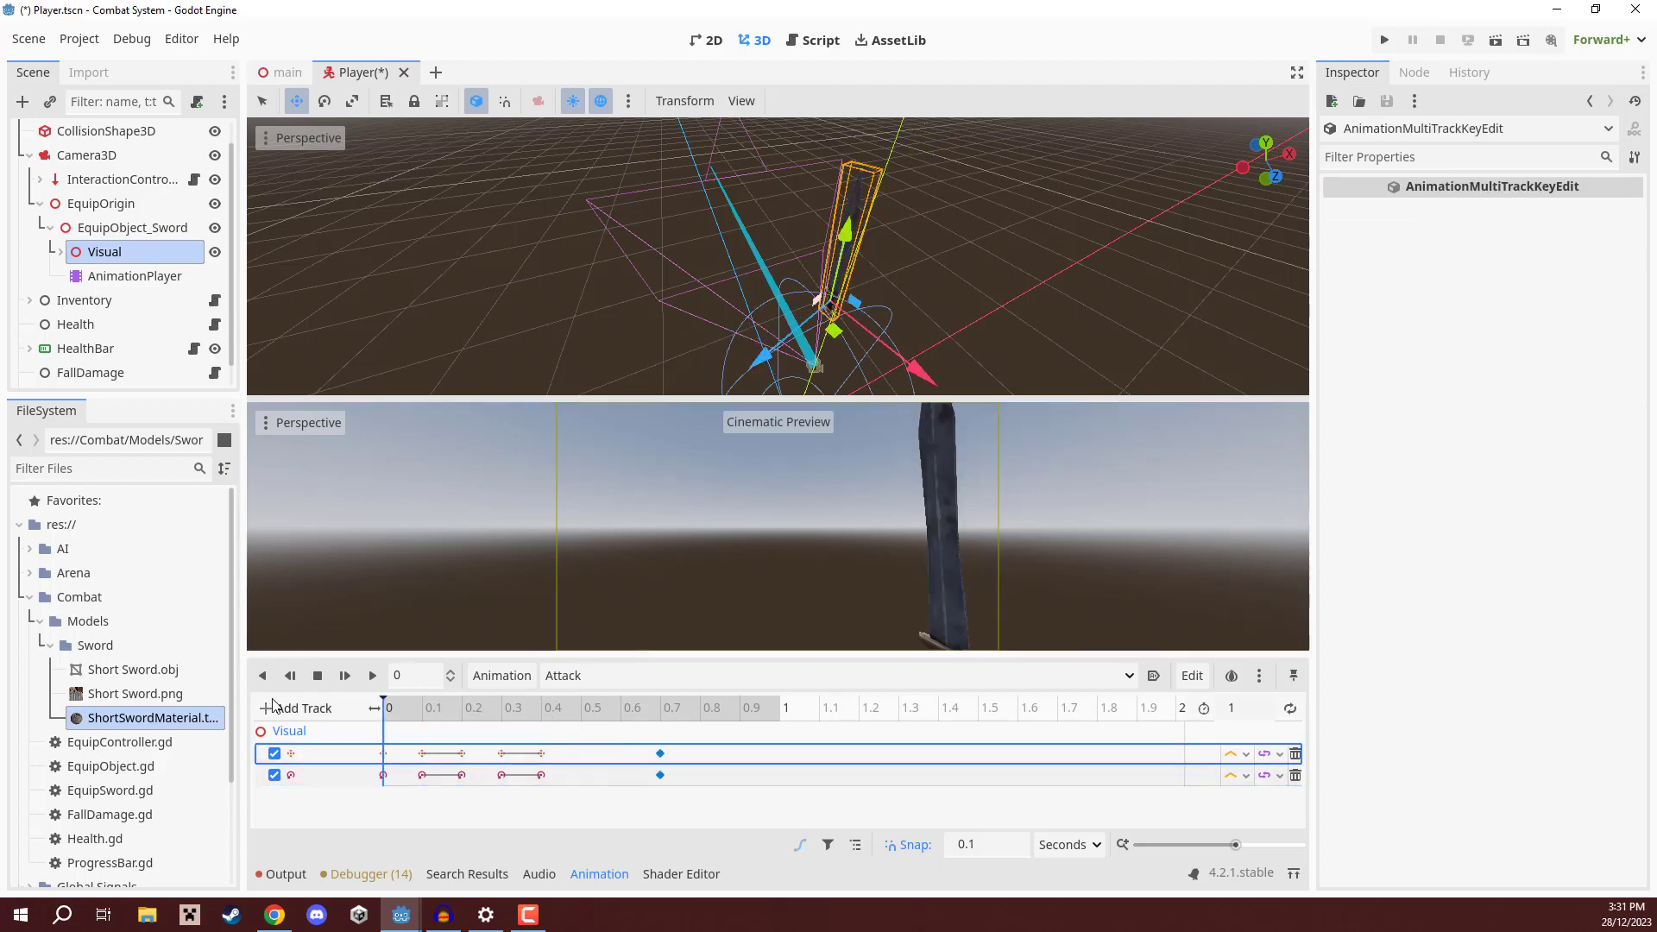
key(d)
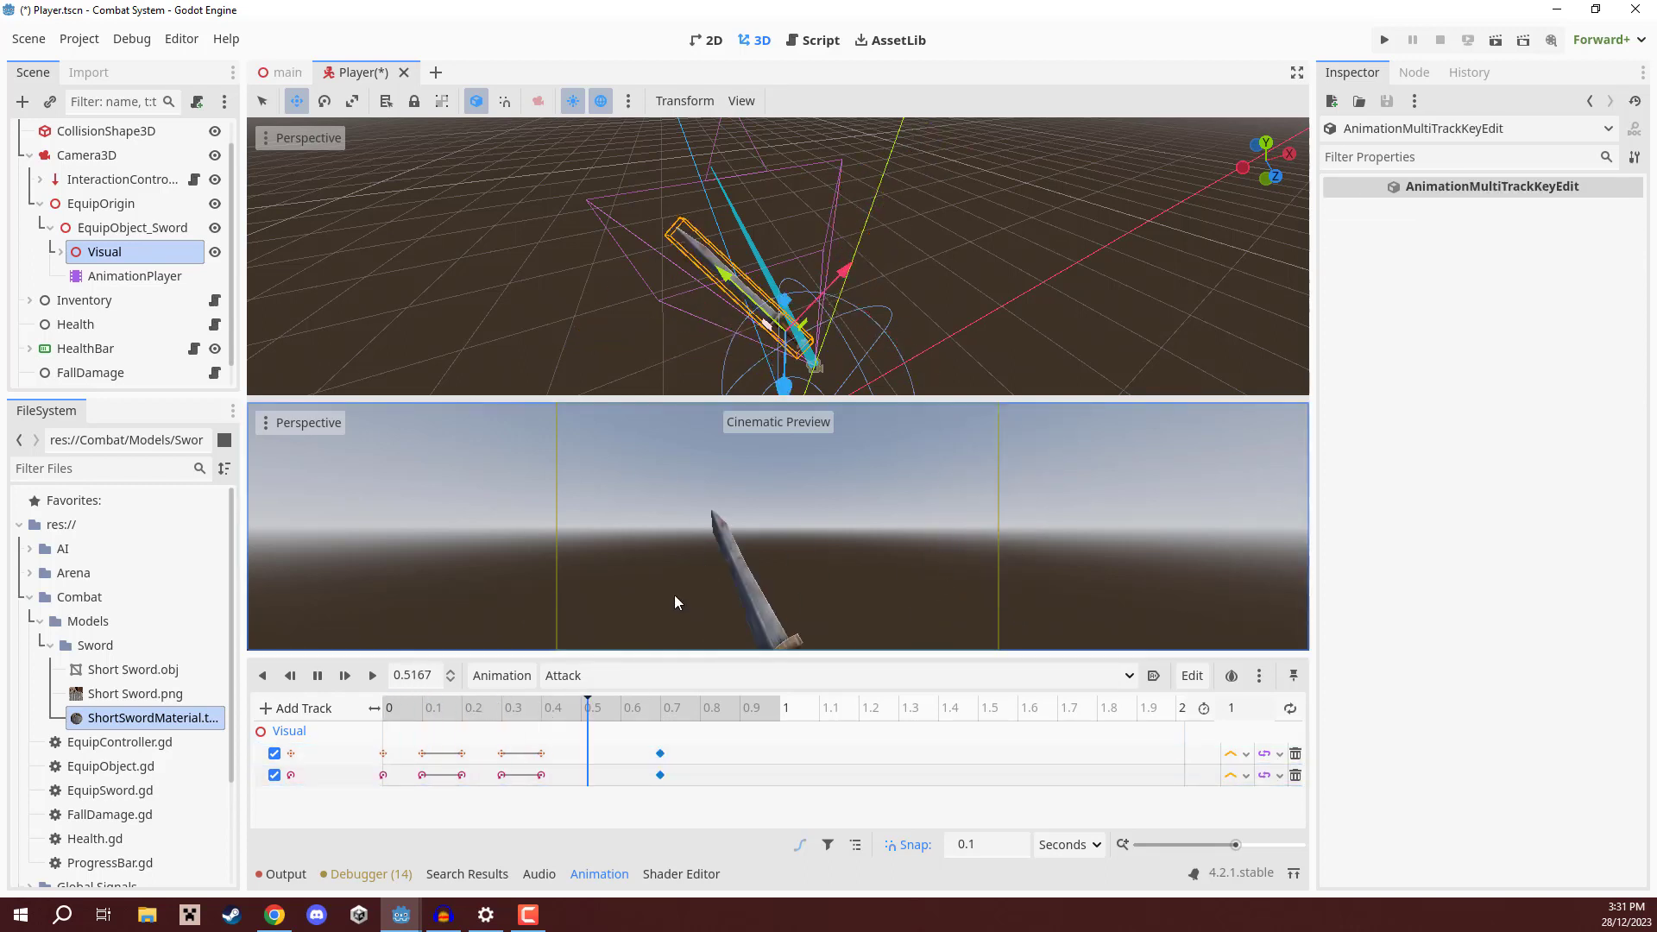
key(d)
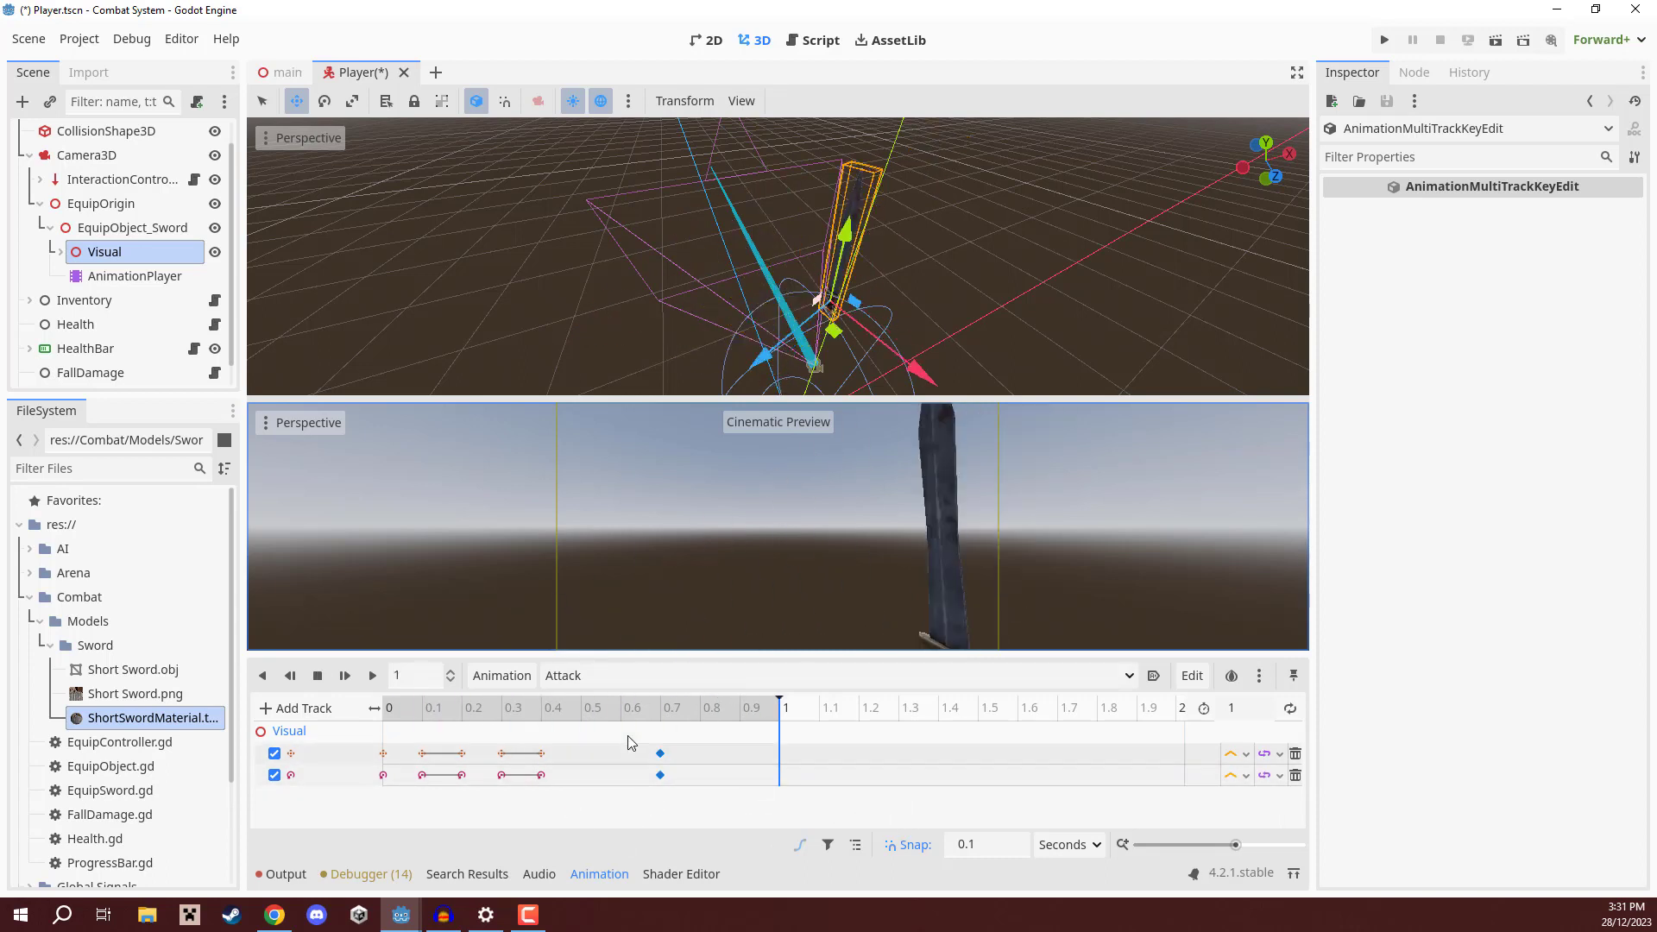
click(670, 818)
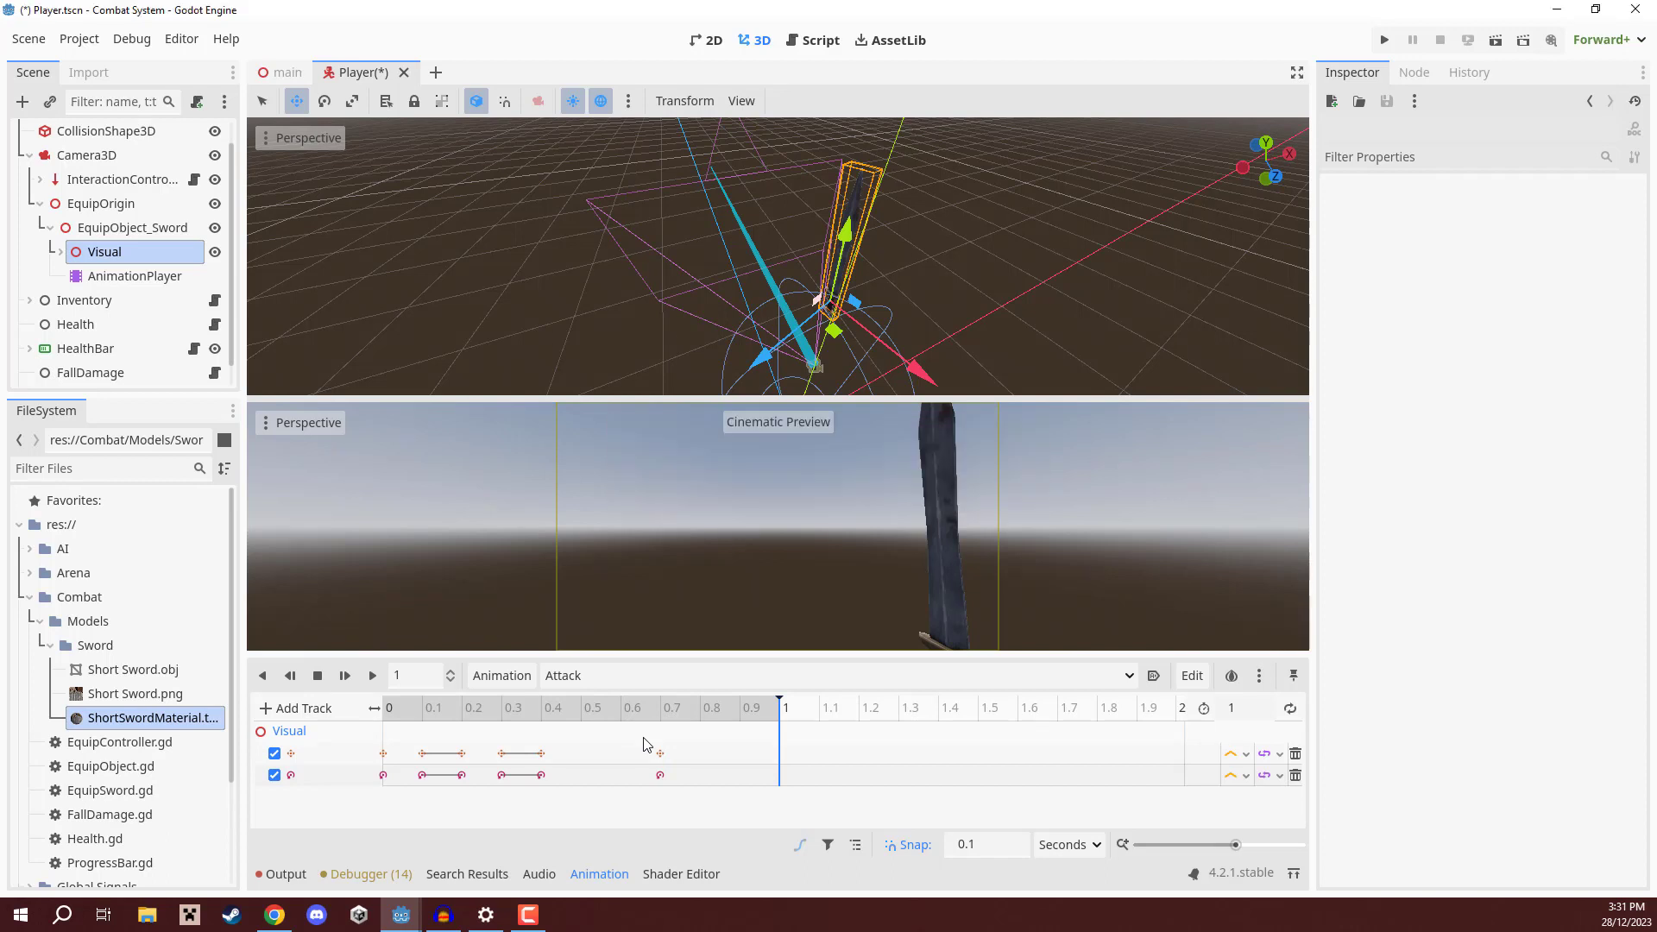
key(ctrl+s)
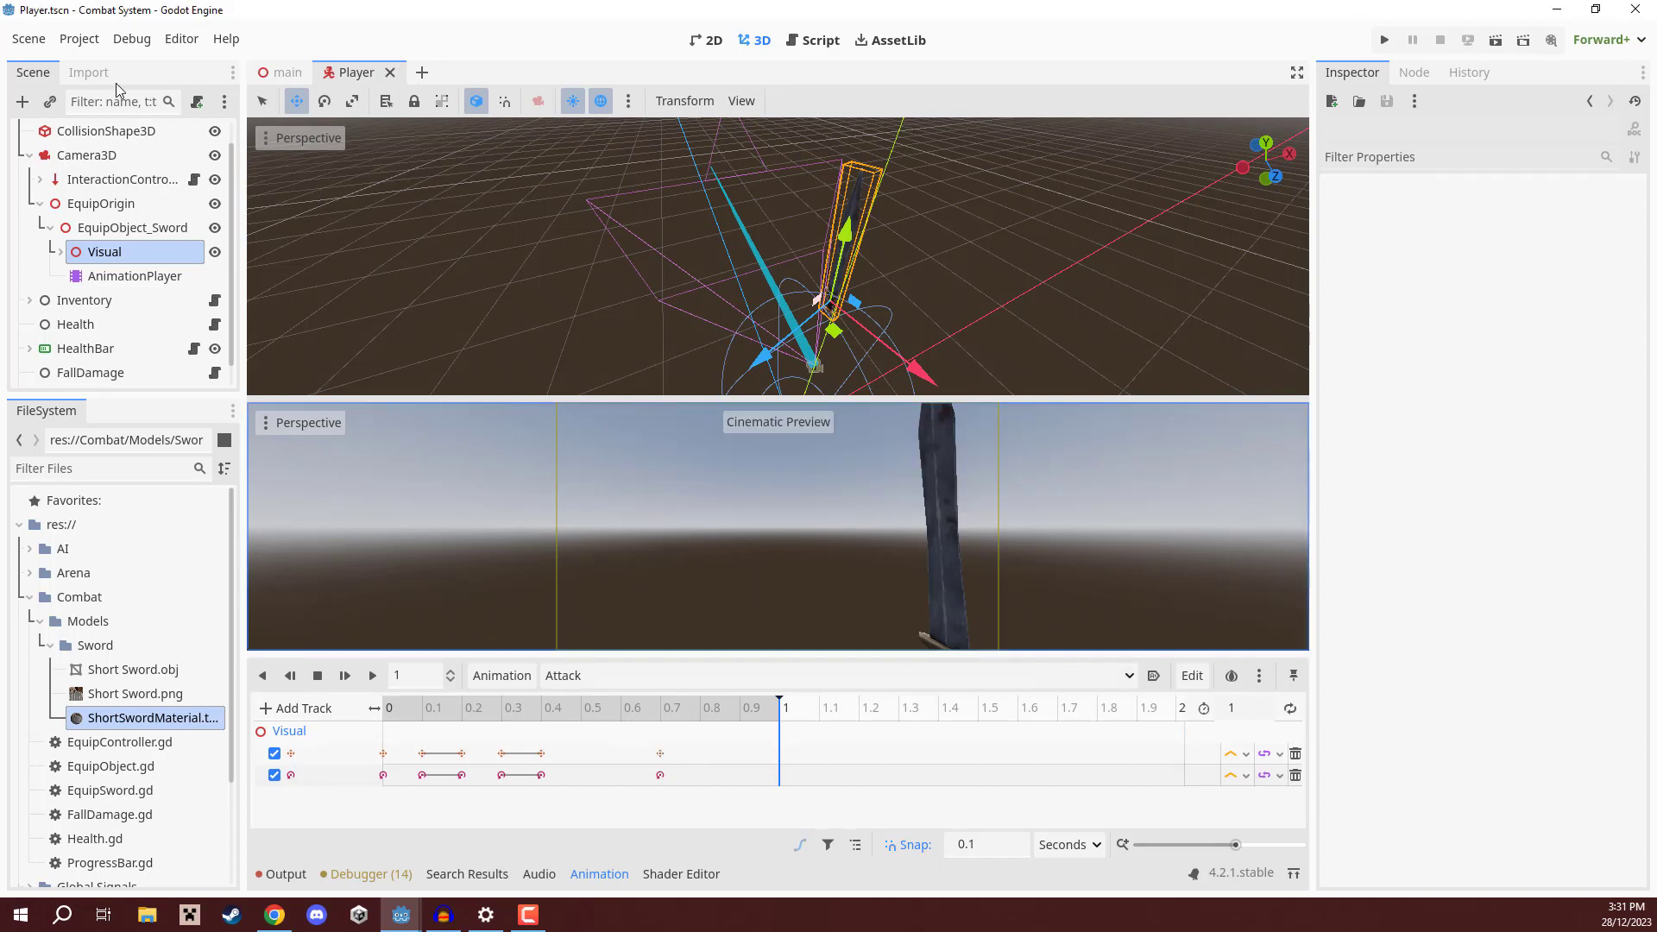